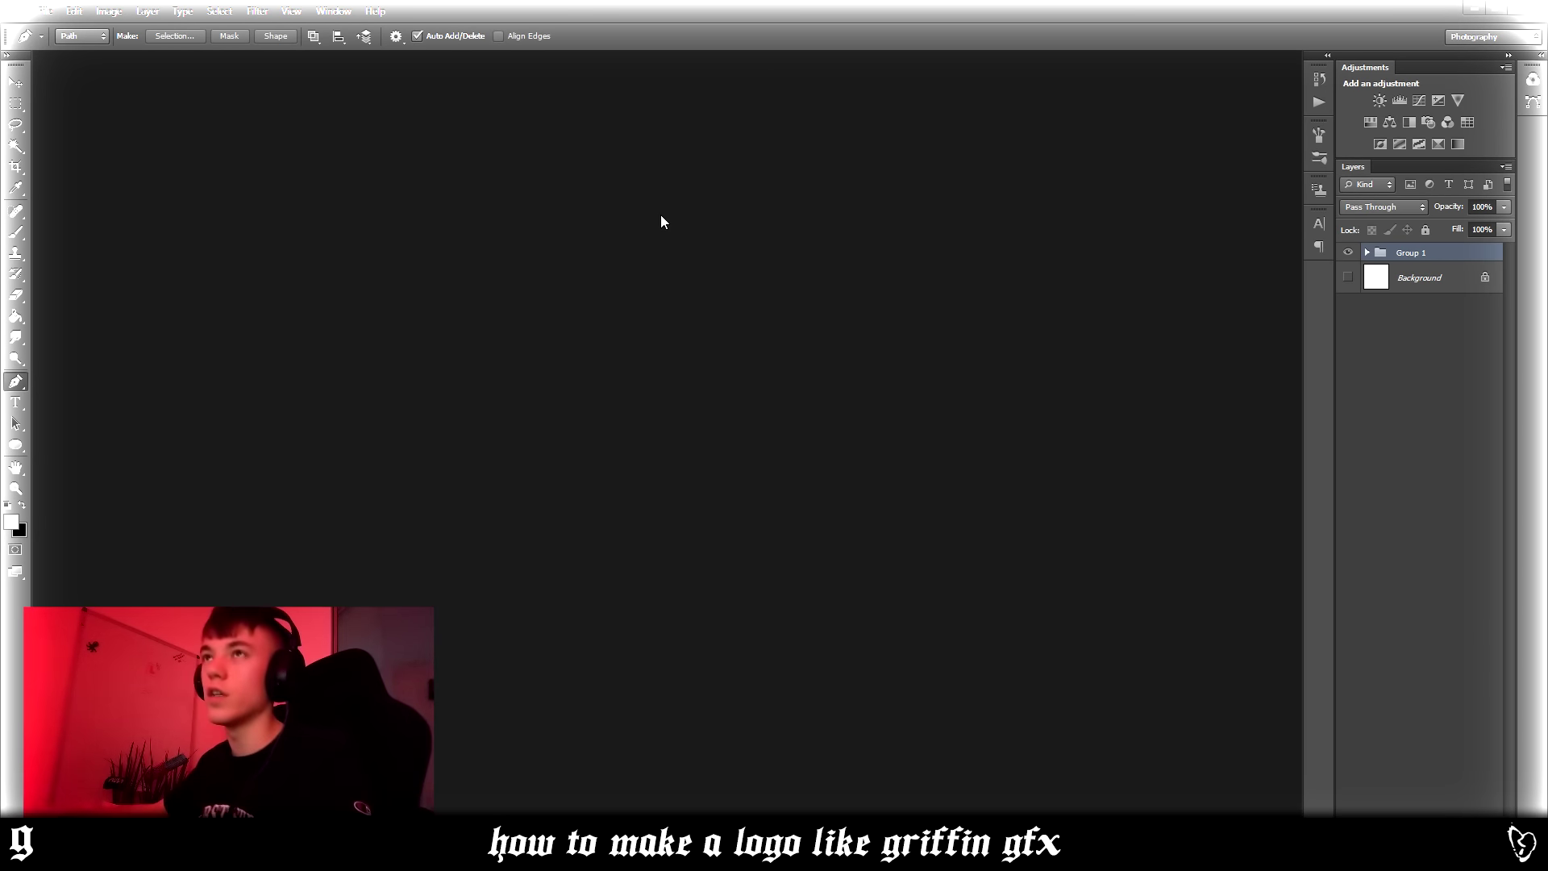
- Create a new 4000 × 4000 pixel RGB document at 72 pixels/inch with a white background
left_click(45, 12)
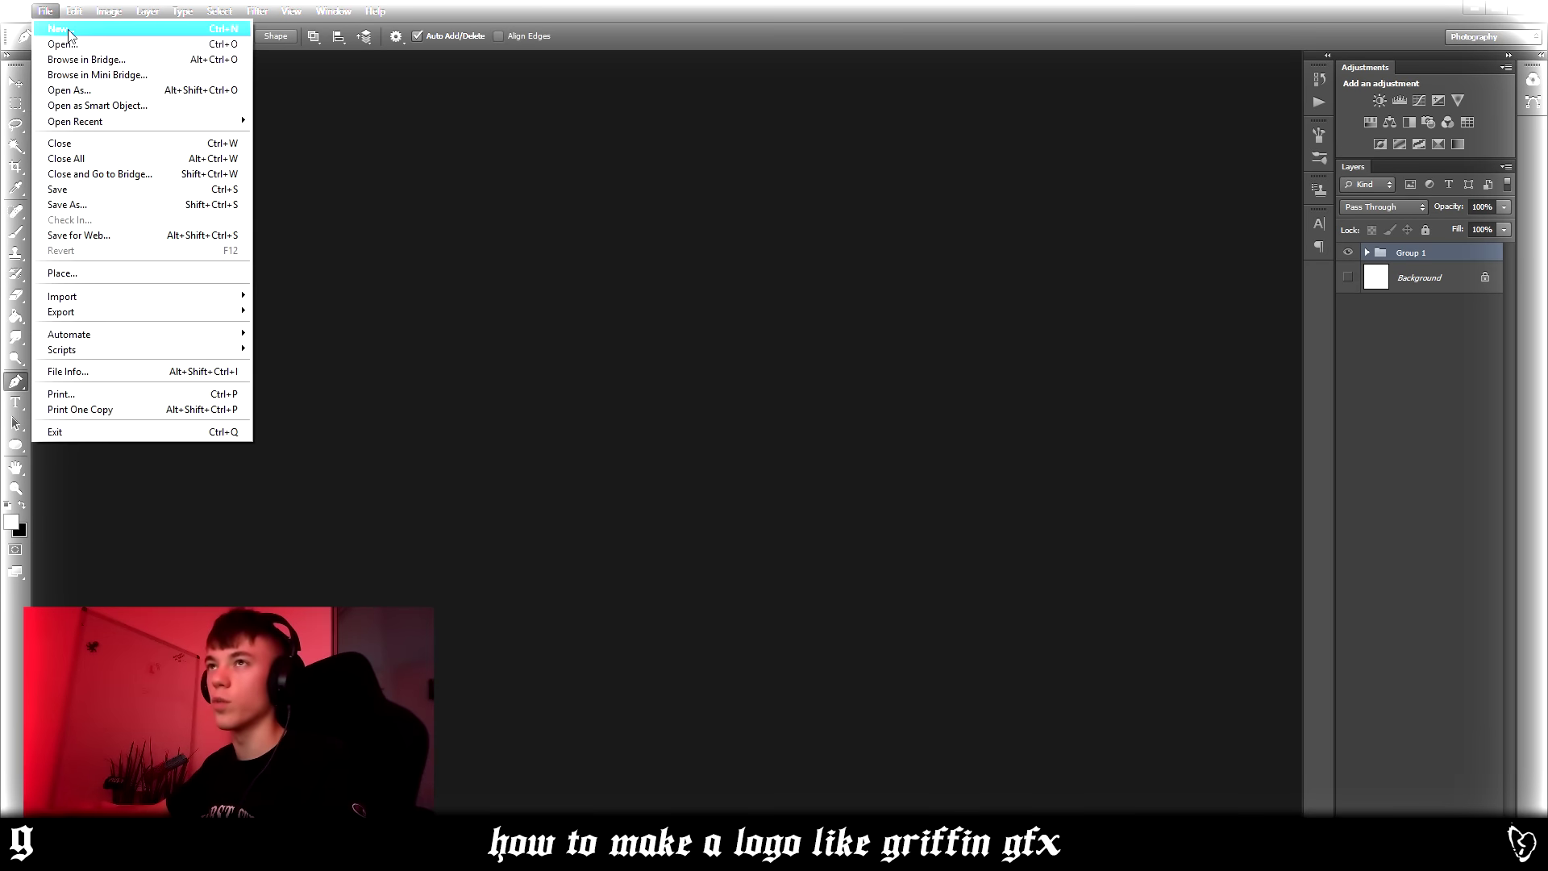
left_click(67, 31)
left_click_drag(737, 295, 629, 292)
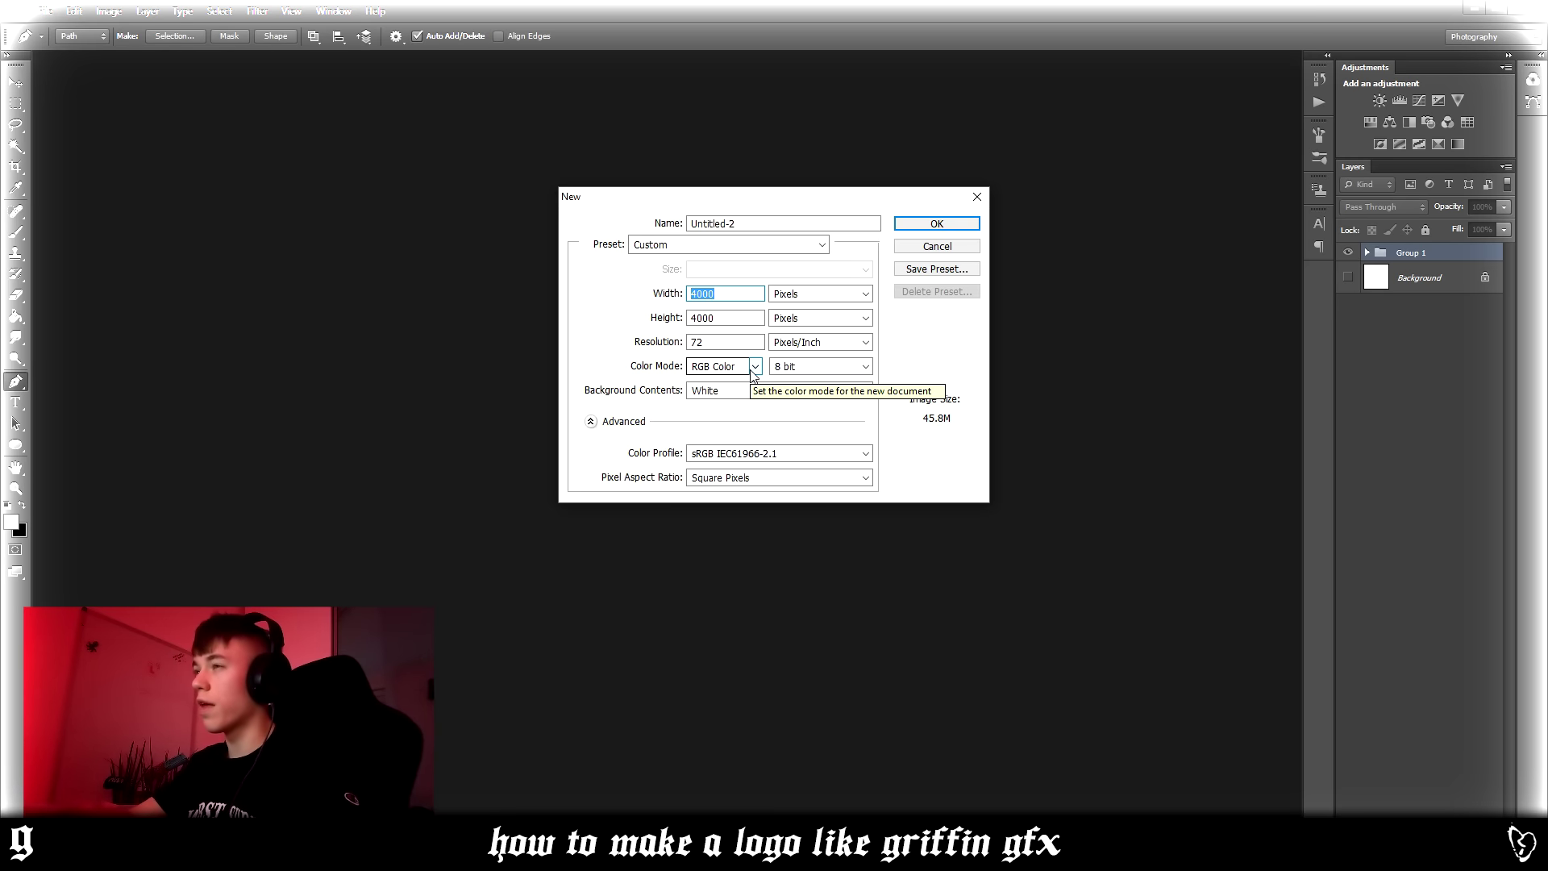
key("Escape")
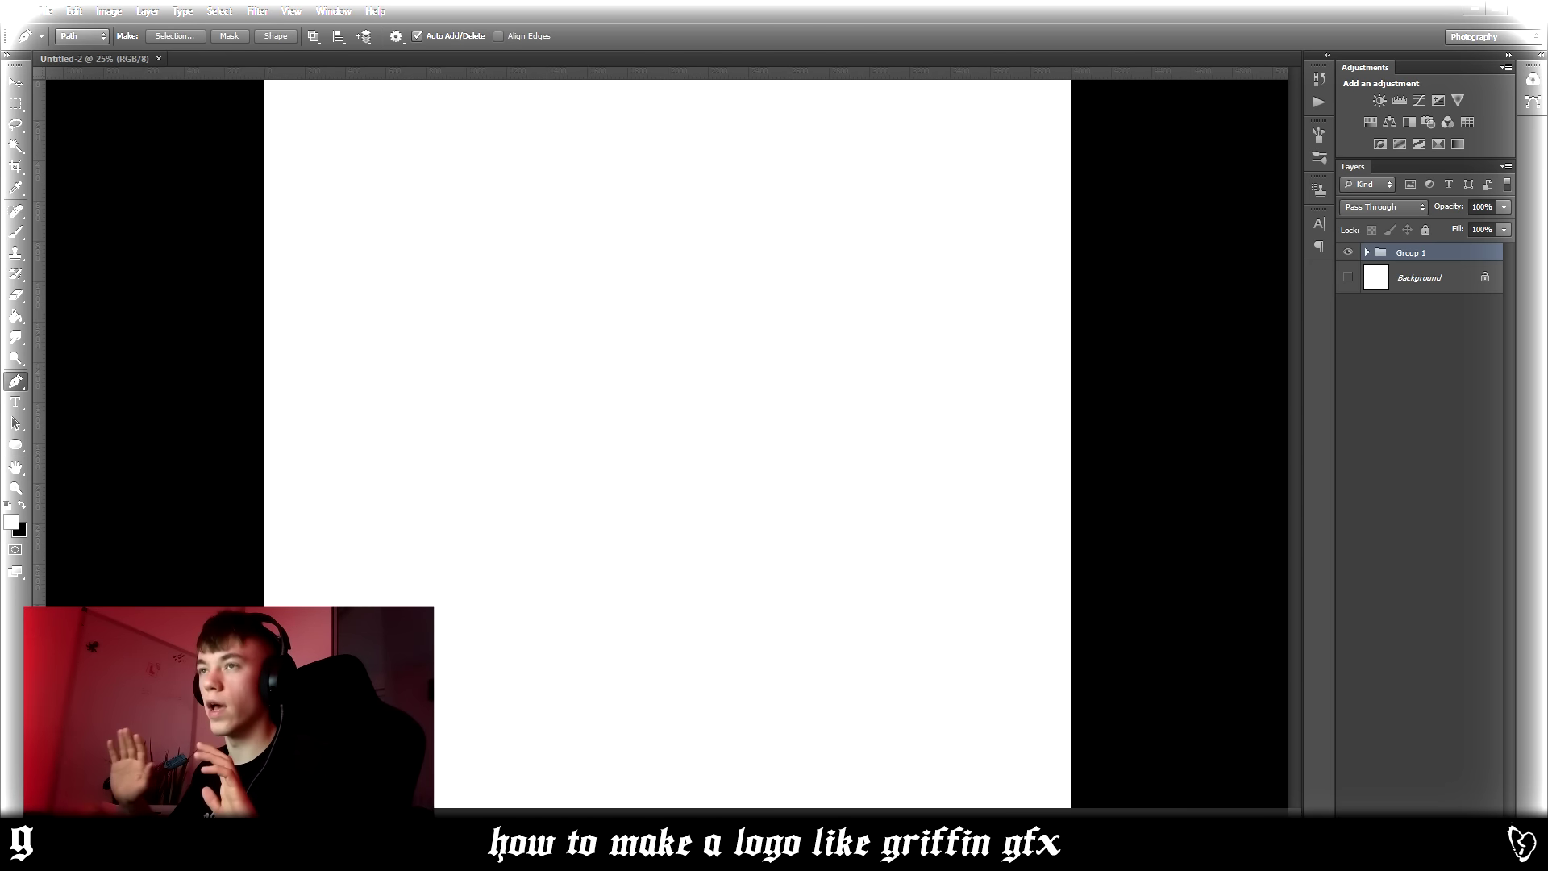
- Add a new layer above the background and fill it with dark grey (RGB 48, 48, 48)
left_click(16, 83)
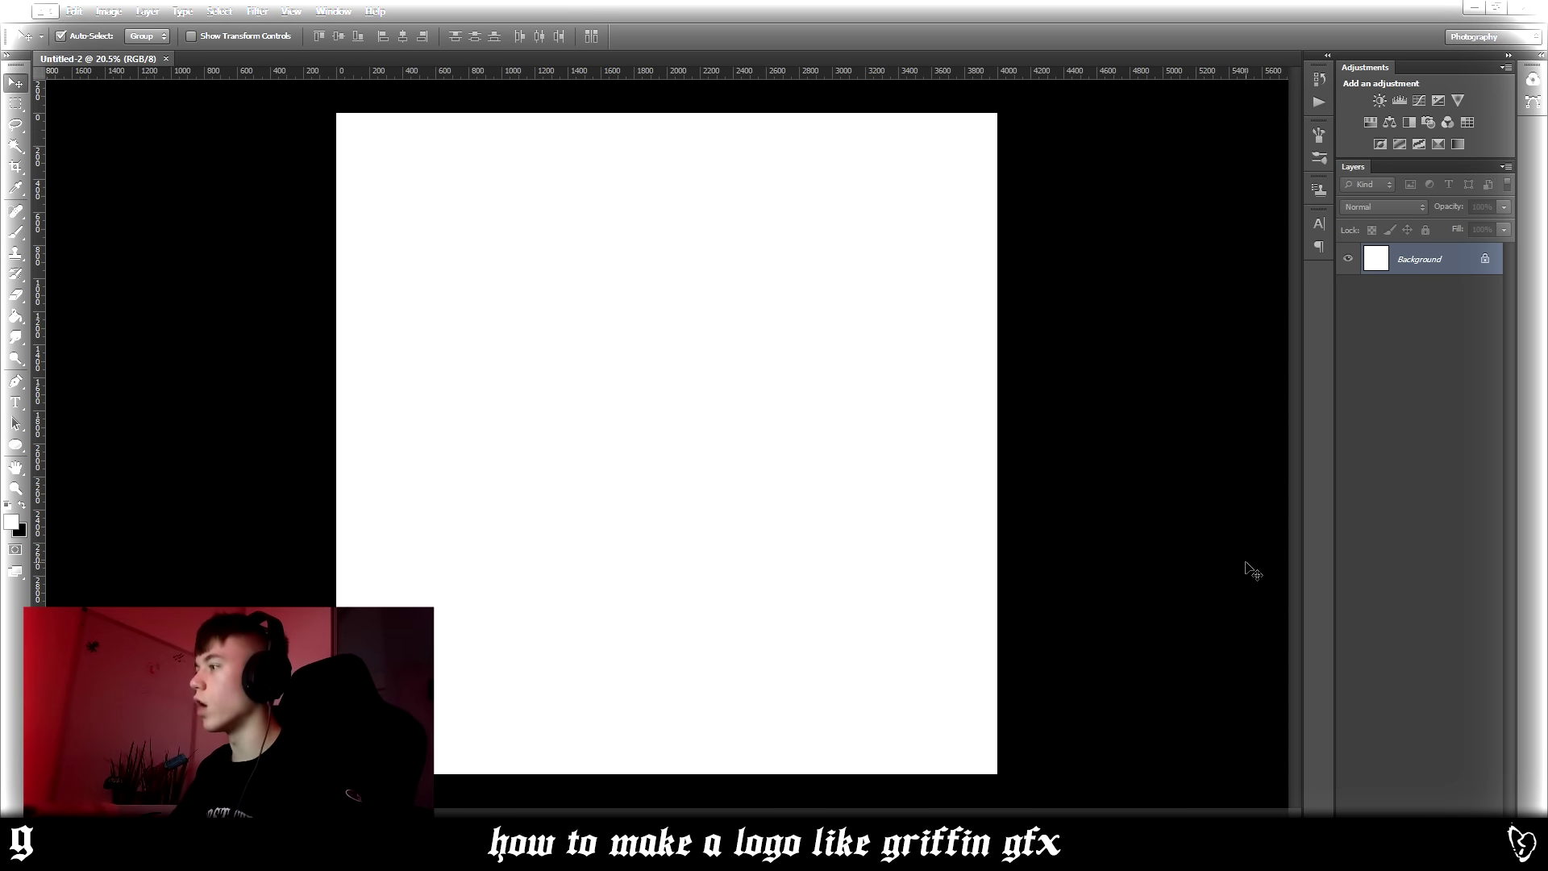
key("ctrl+shift+alt+n")
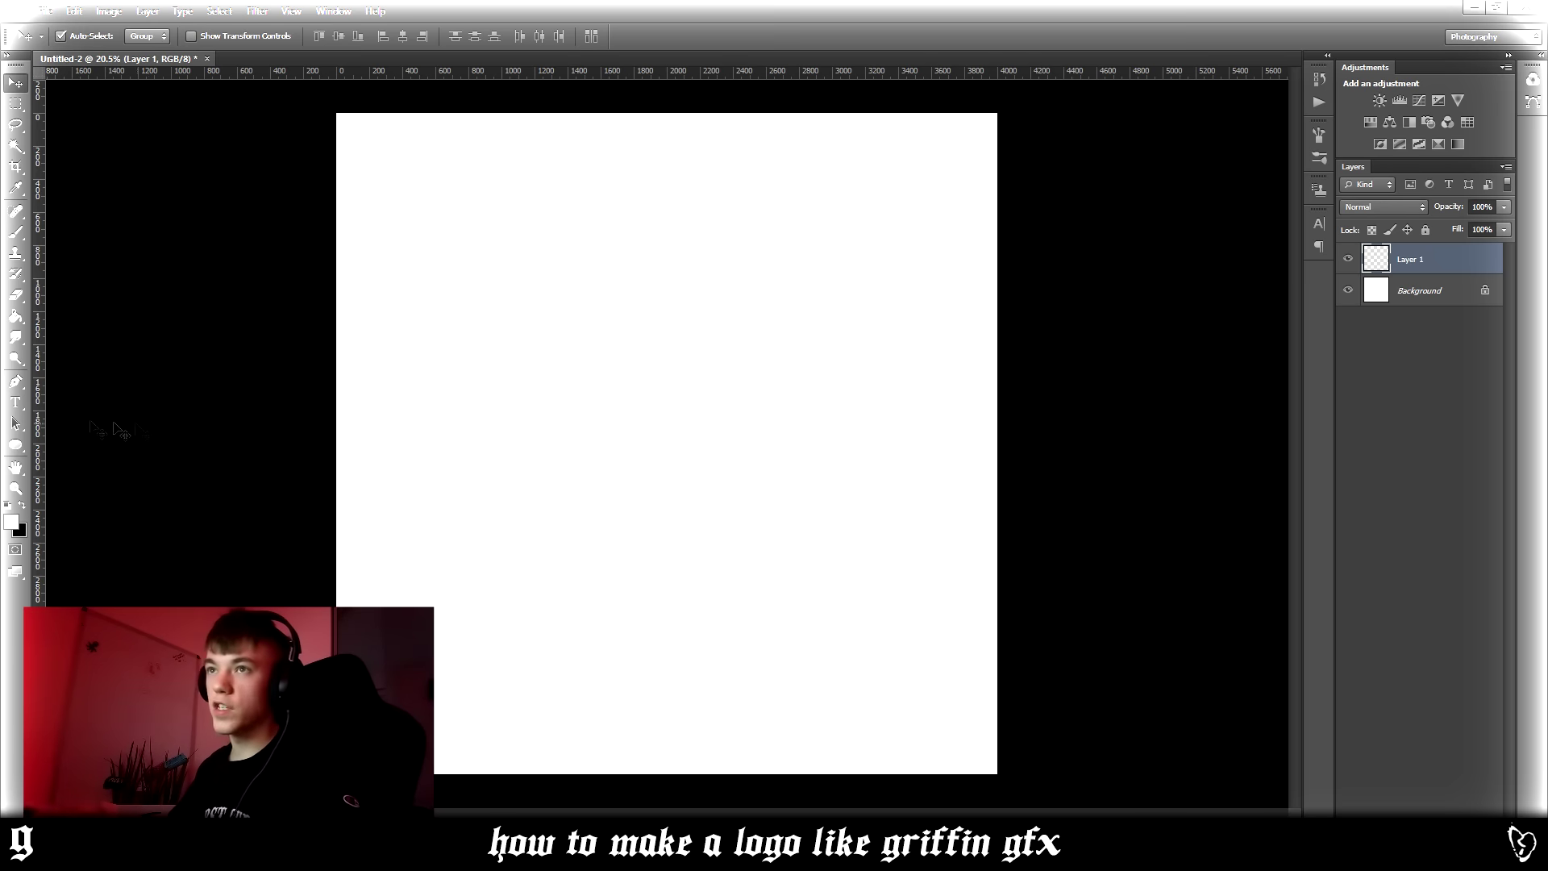
key("i")
left_click(11, 522)
left_click(881, 766)
left_click(1262, 590)
key("g")
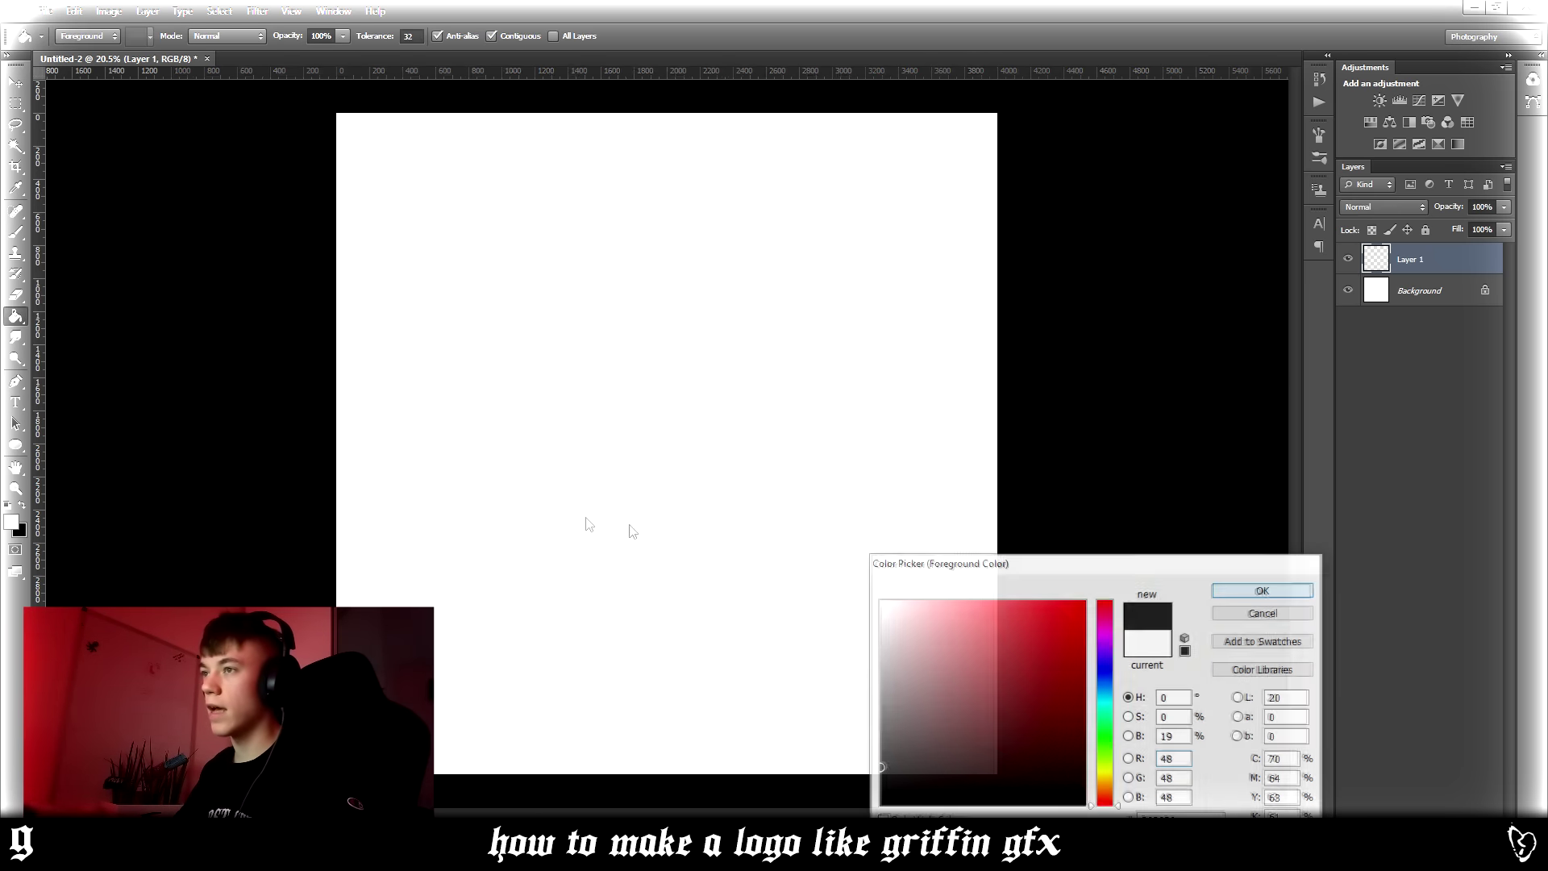
left_click(458, 506)
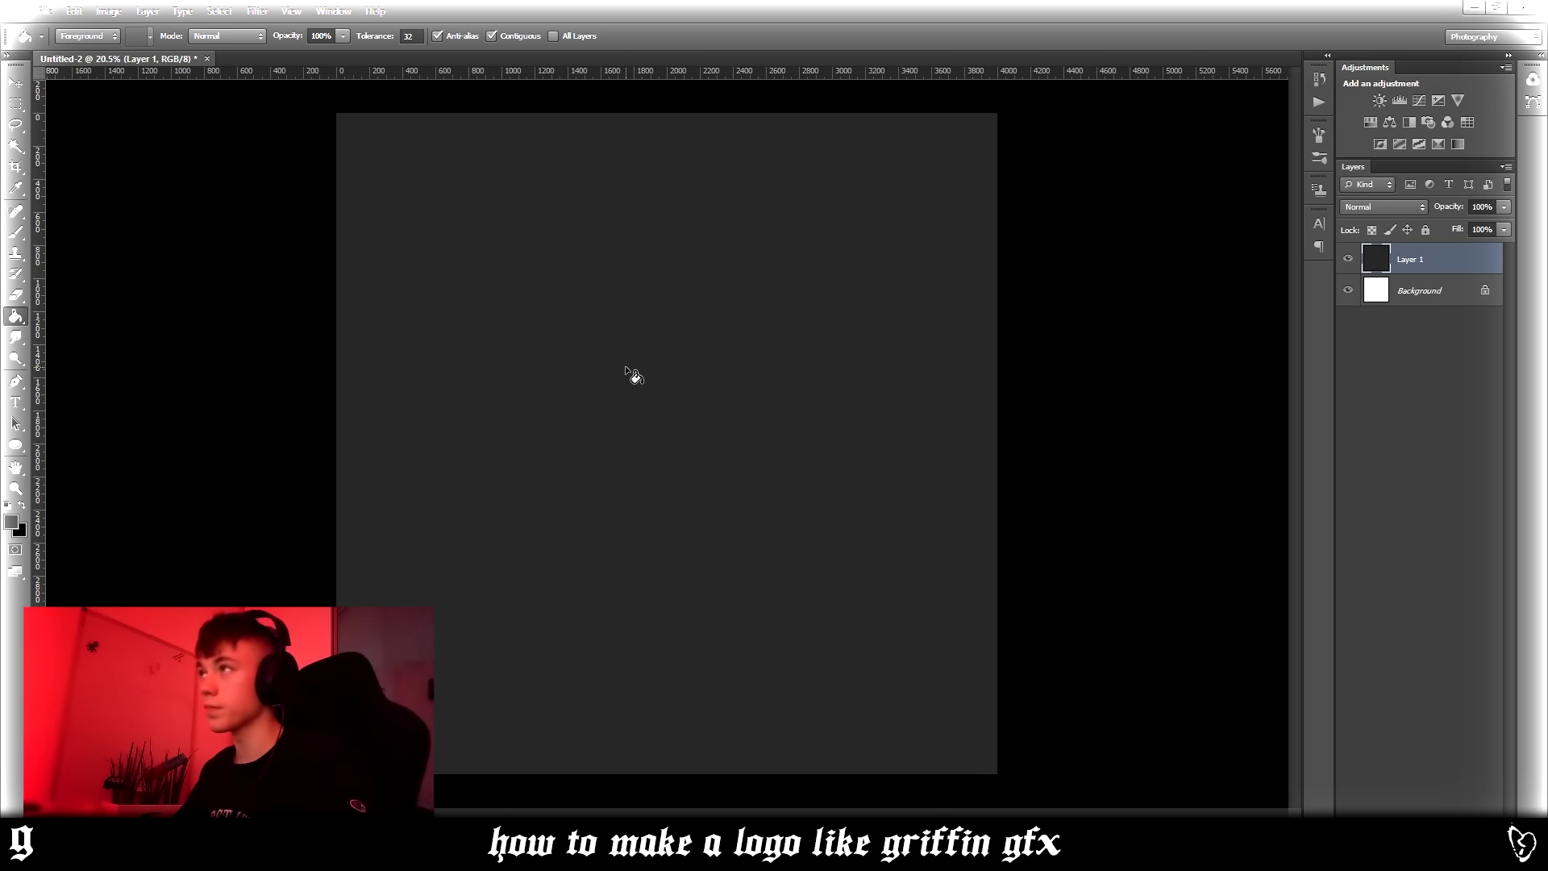
- Place a horizontal and a vertical guide that cross at the centre of the canvas
left_click(15, 82)
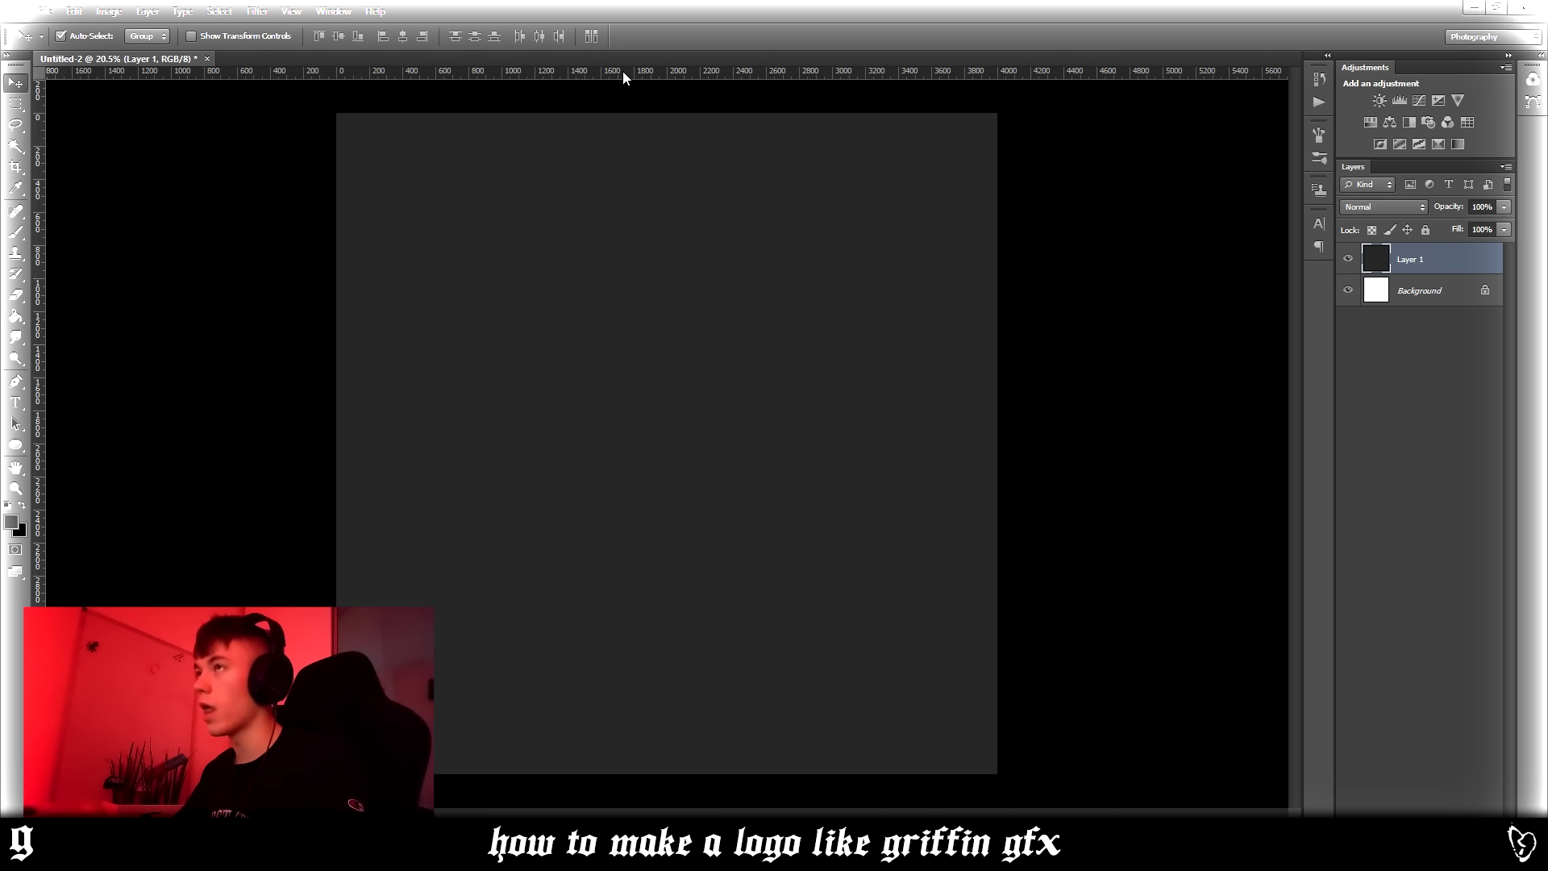
left_click_drag(636, 71, 643, 442)
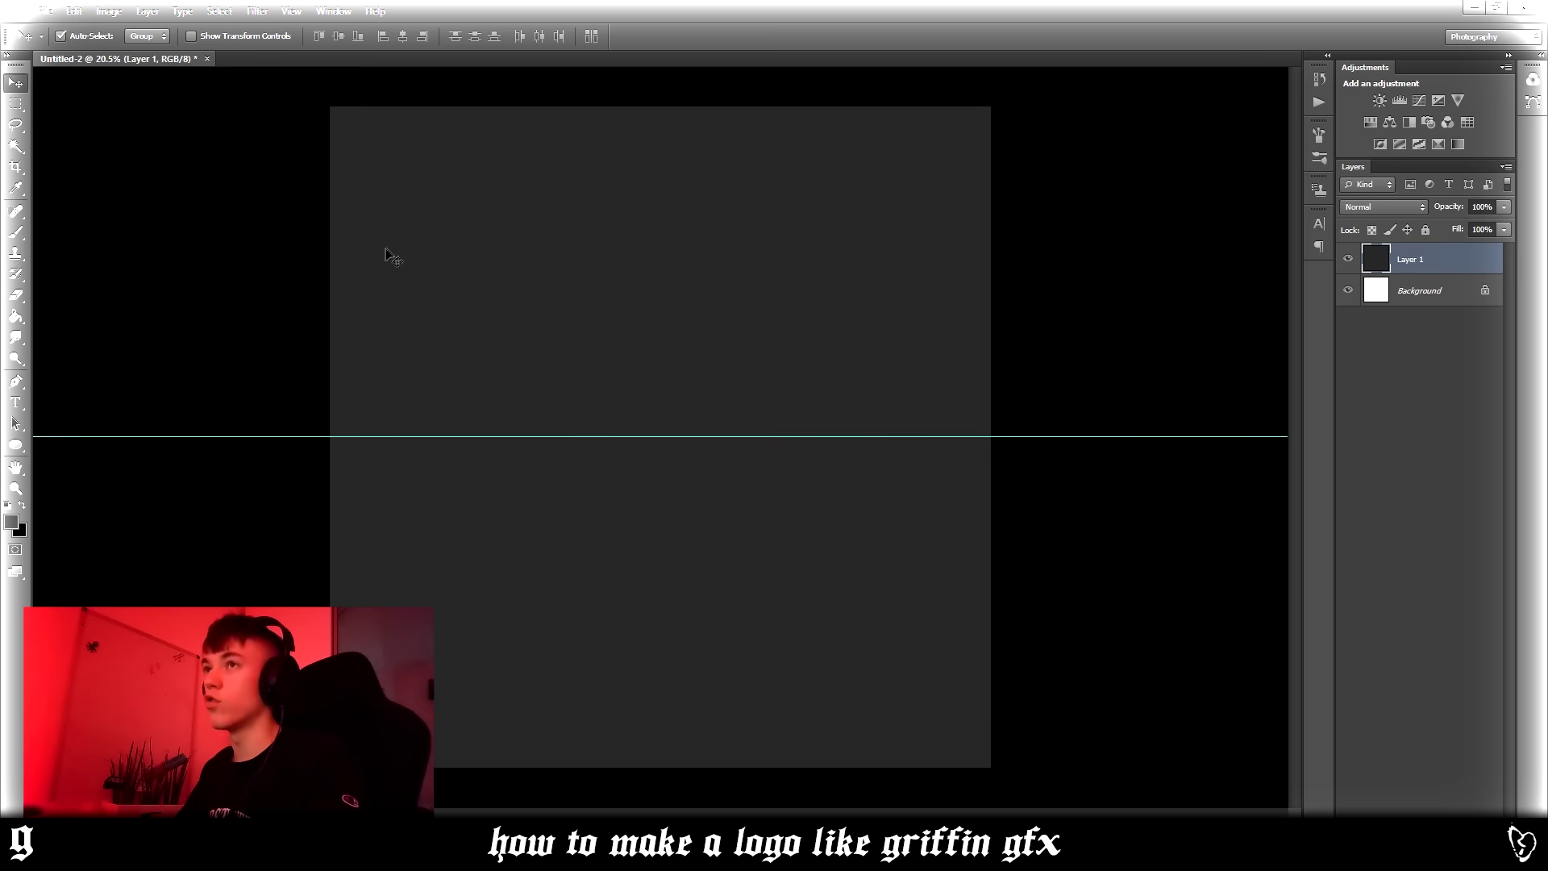
left_click_drag(114, 371, 666, 359)
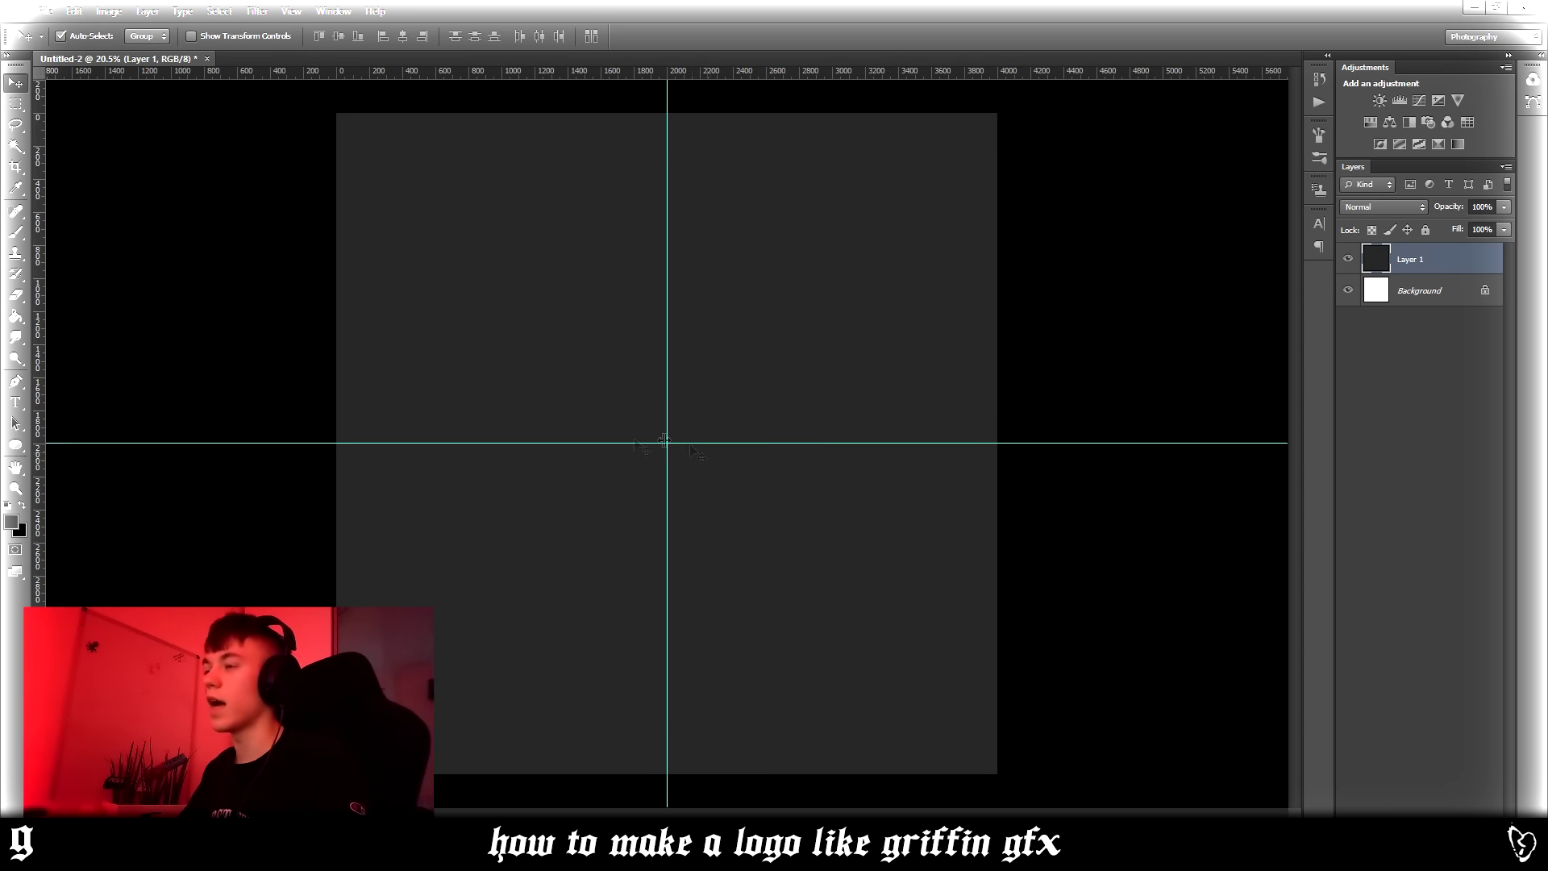
- Draw a white circle about 3300 px in diameter with the Ellipse tool, centred on the guide intersection
scroll(669, 445, "up", 3)
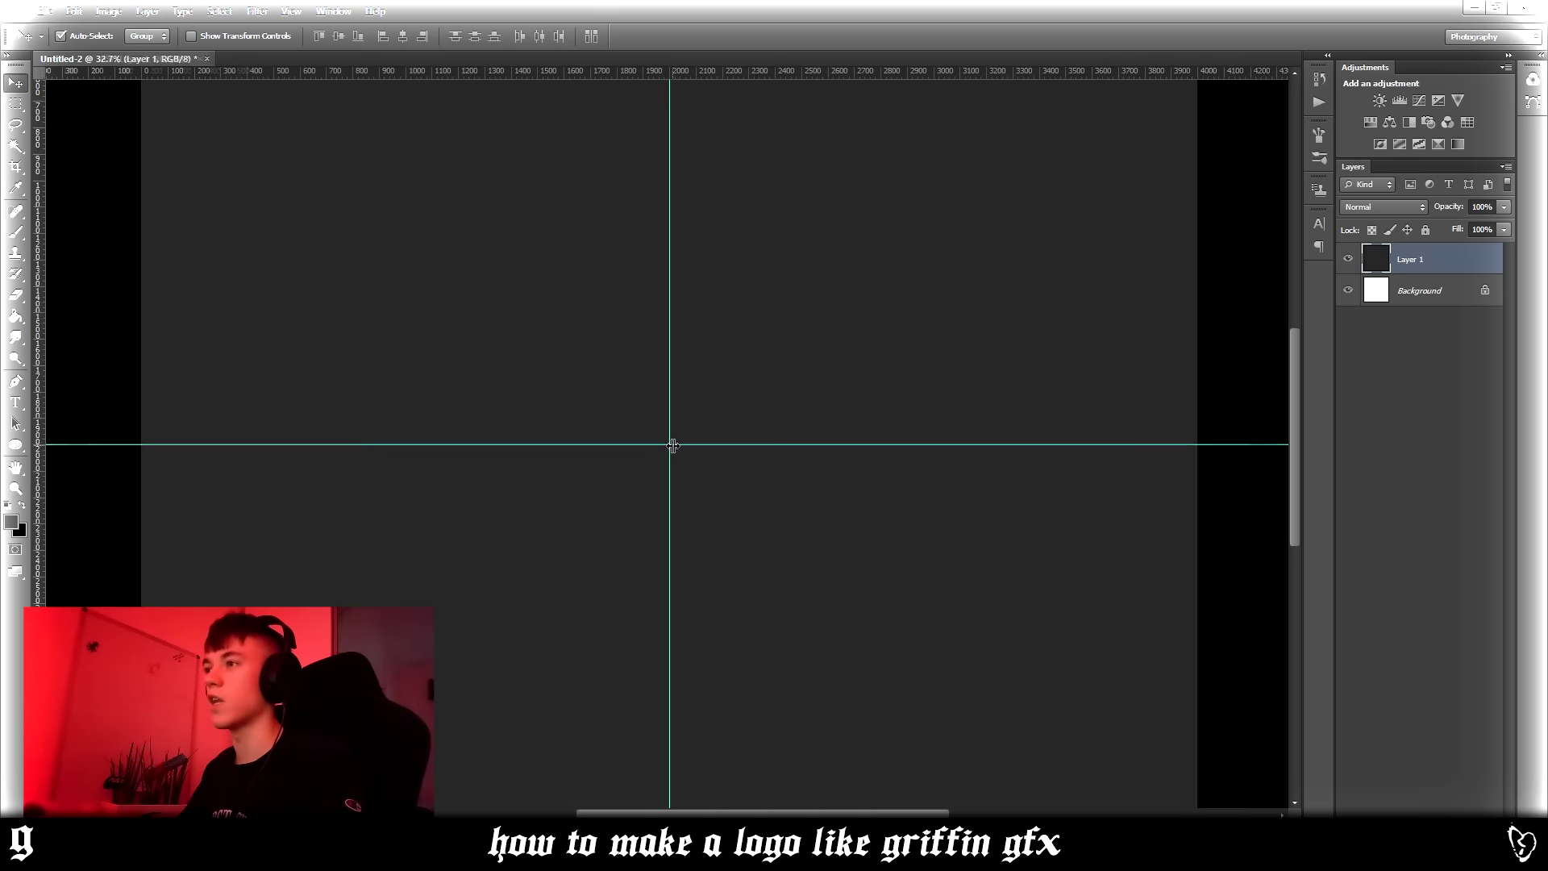
scroll(669, 444, "down", 4)
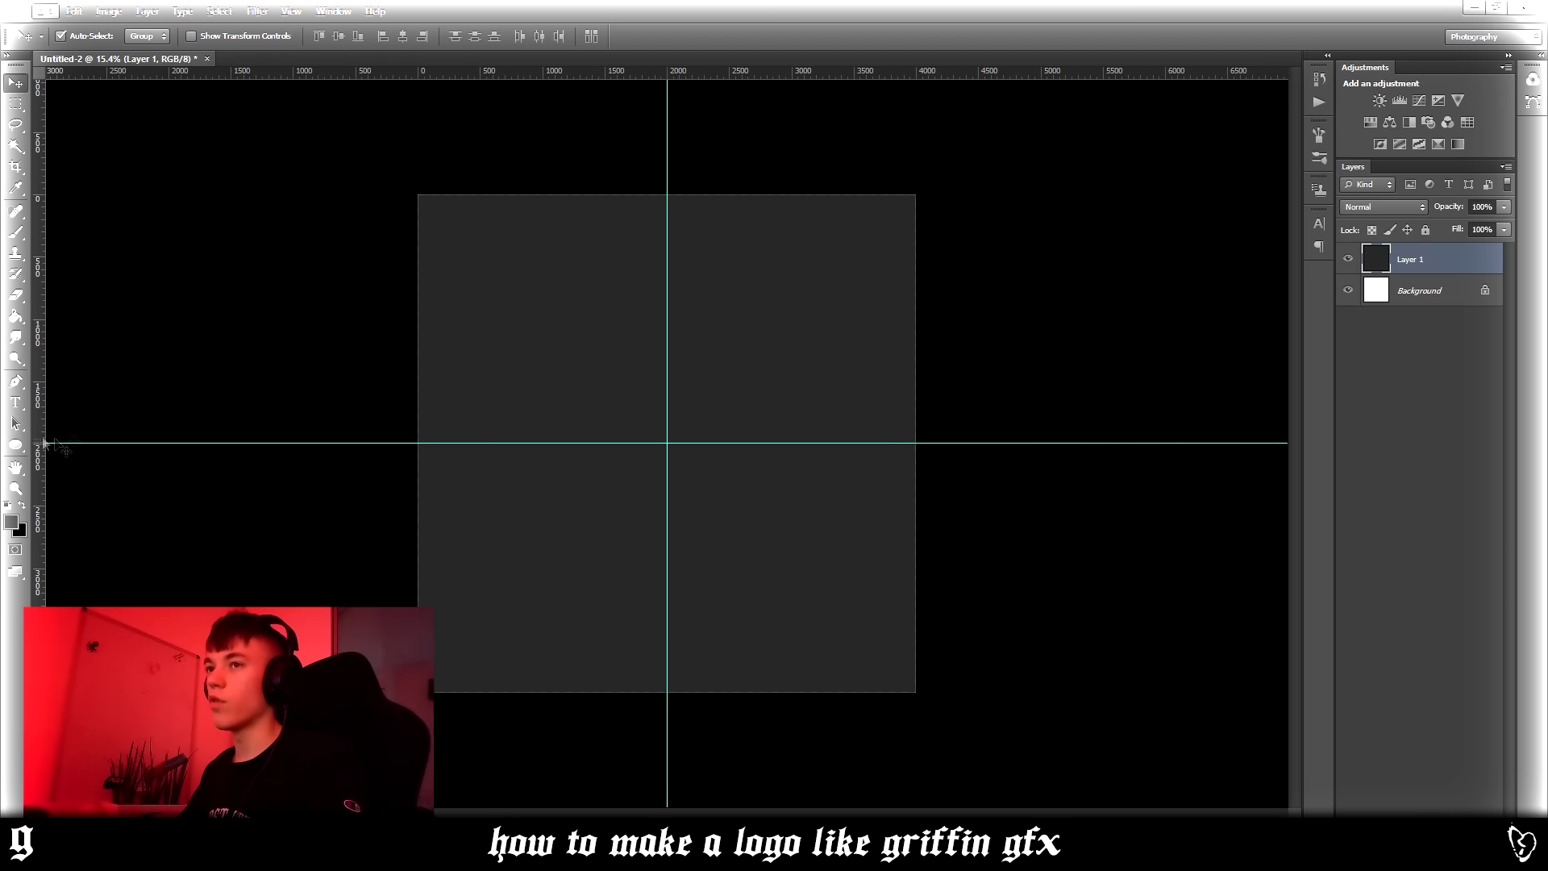
left_click(15, 444)
left_click(8, 505)
left_click(23, 506)
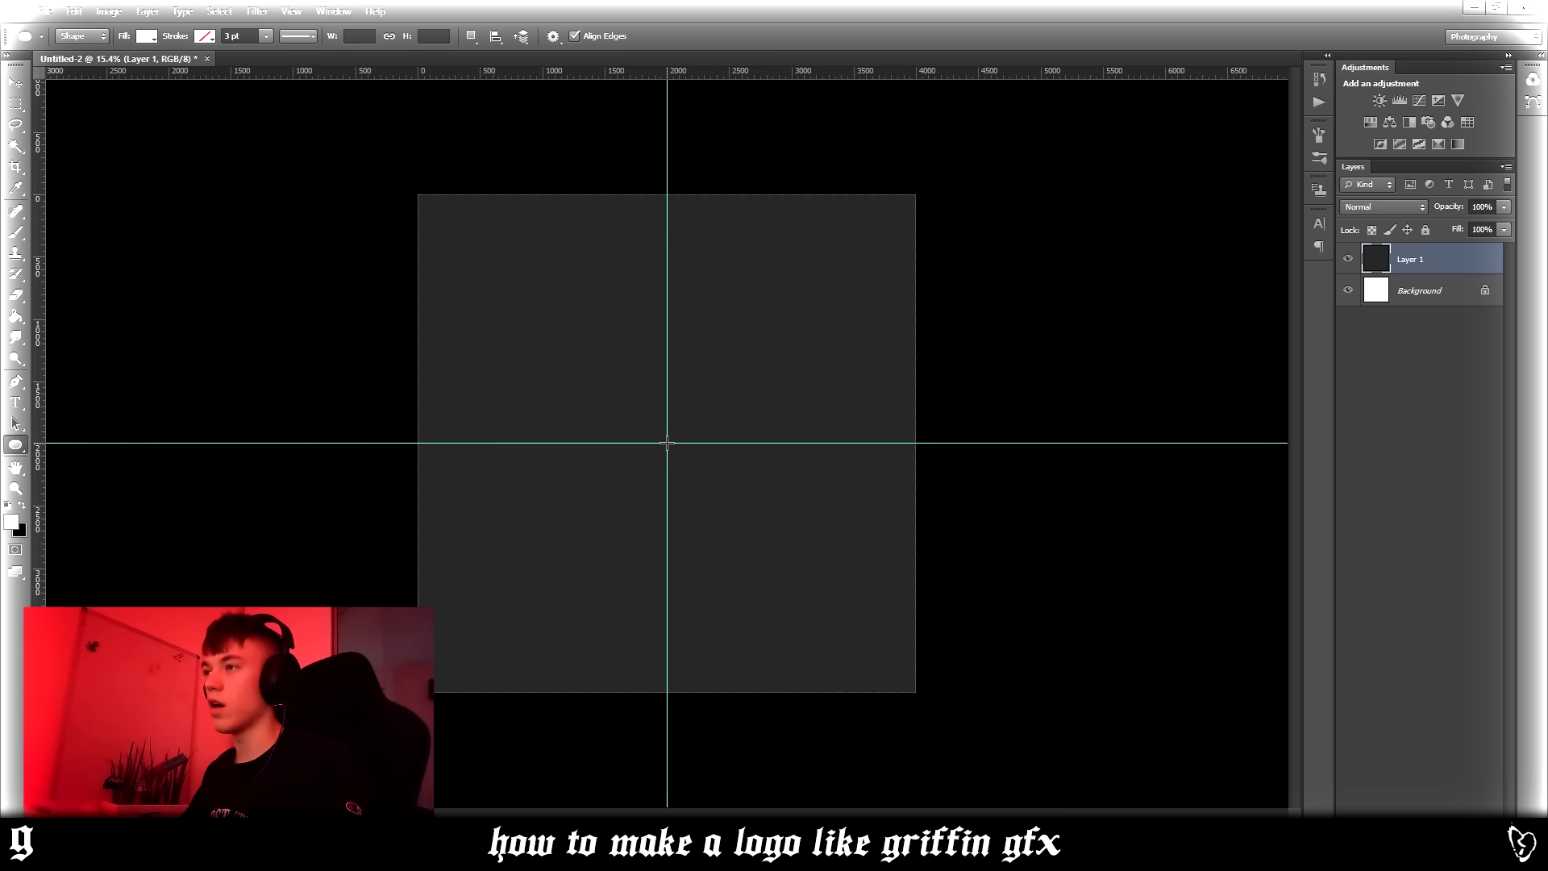
left_click_drag(666, 443, 919, 646)
left_click(16, 83)
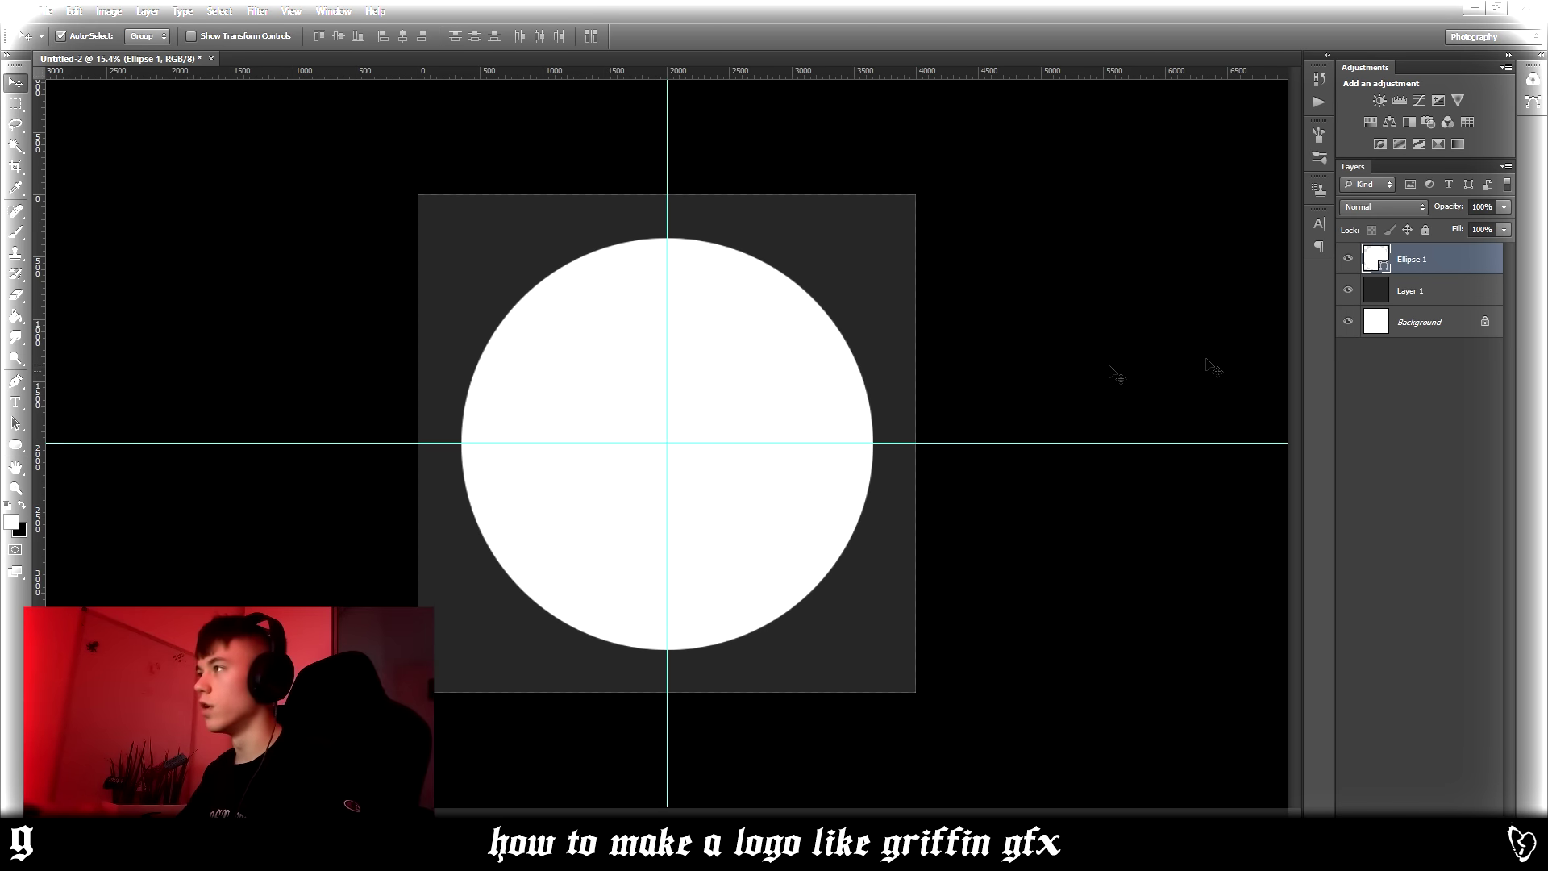
- Add a 103 px outside Stroke layer style to the circle and hide the guides
right_click(1425, 265)
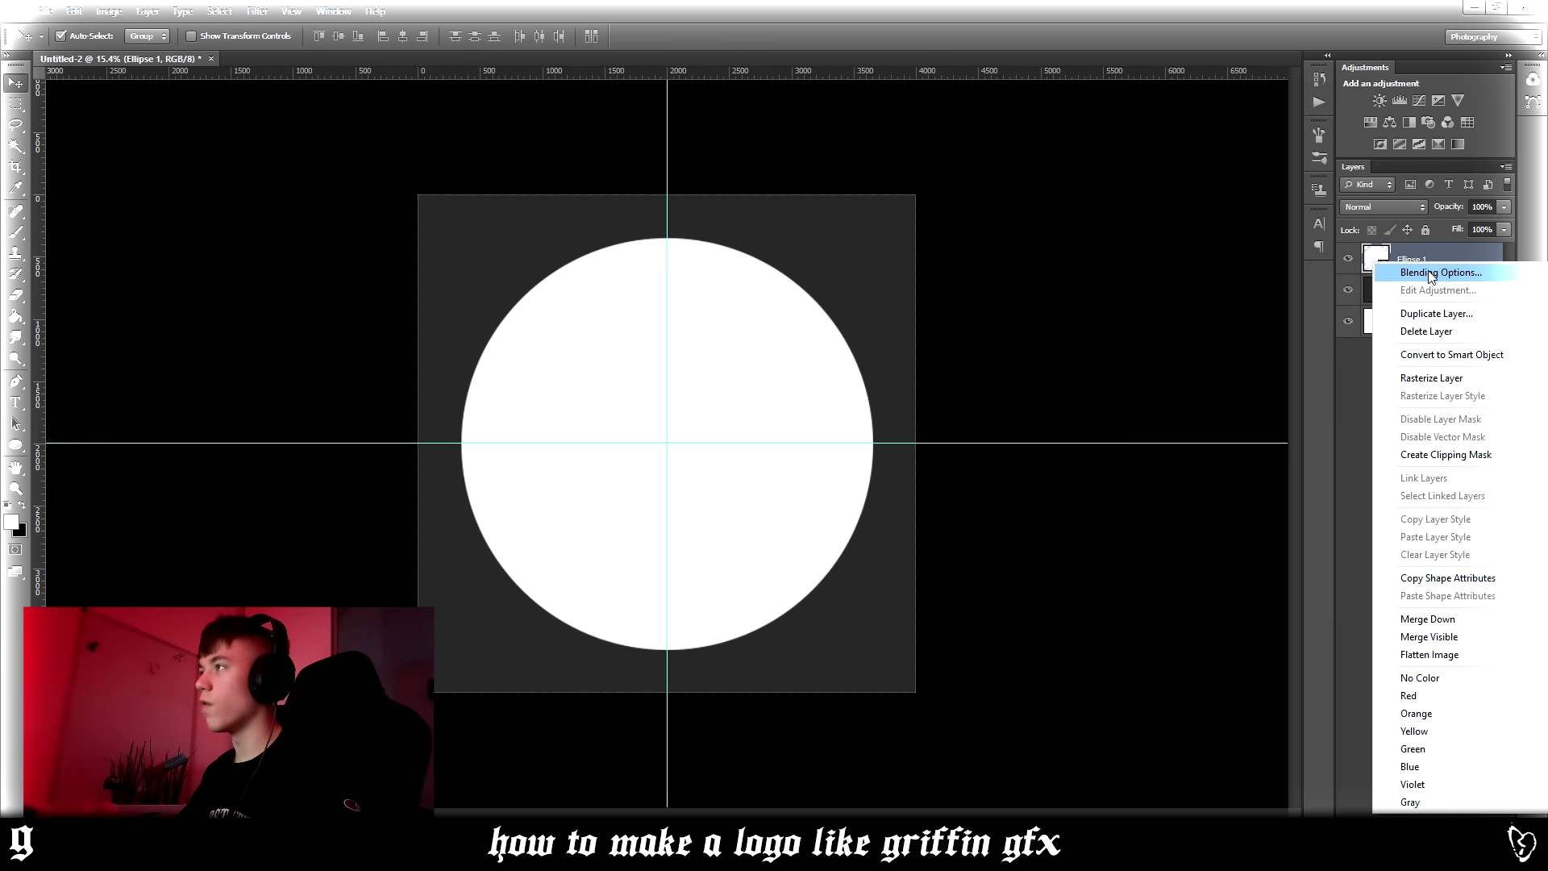
left_click(1435, 274)
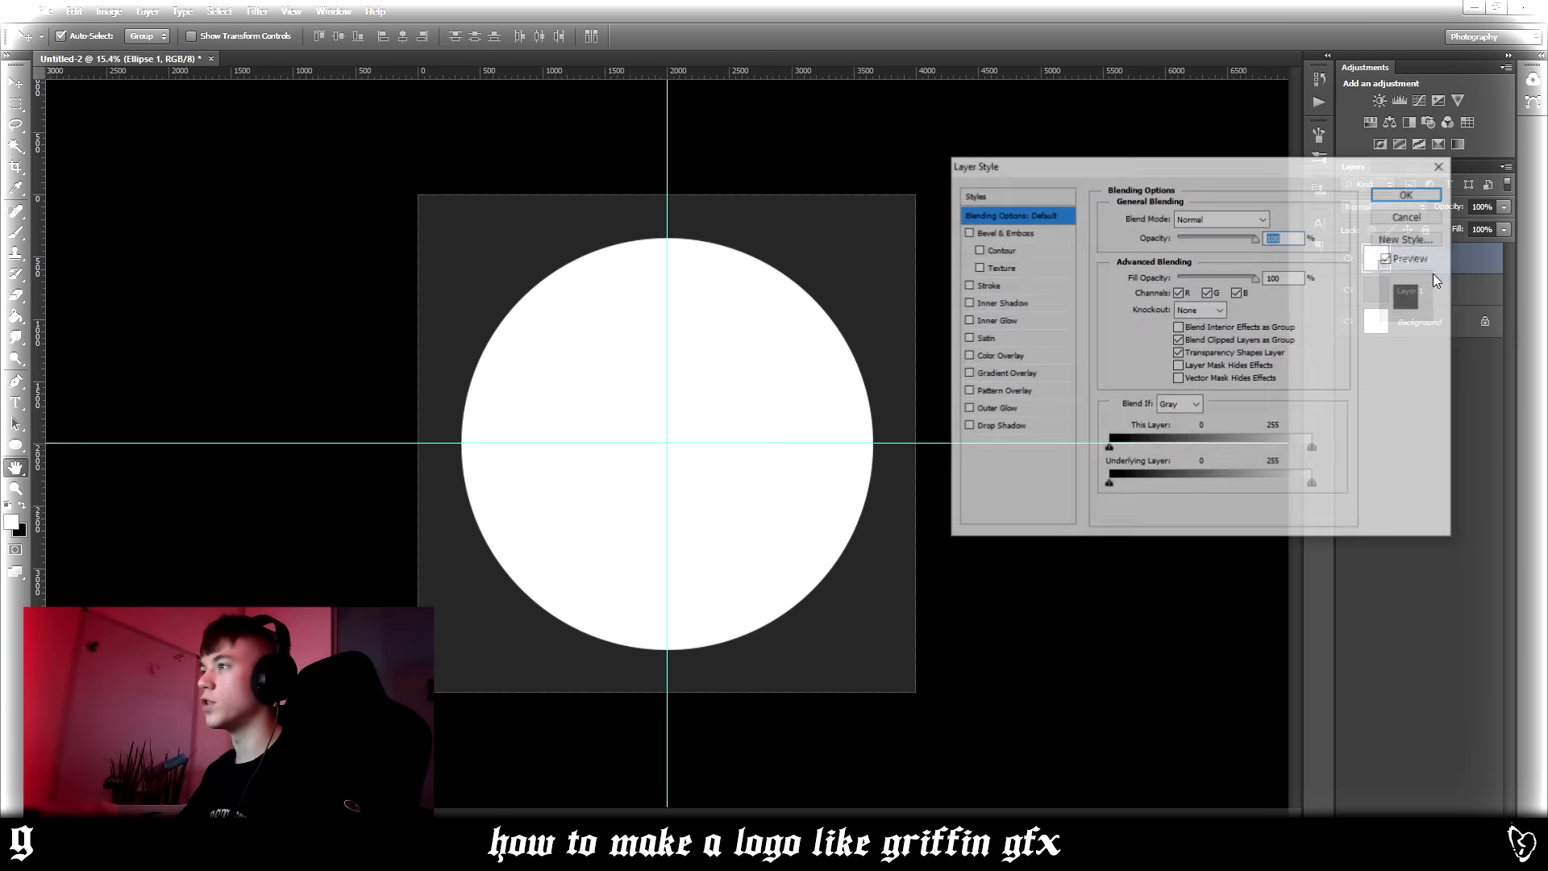
left_click(985, 285)
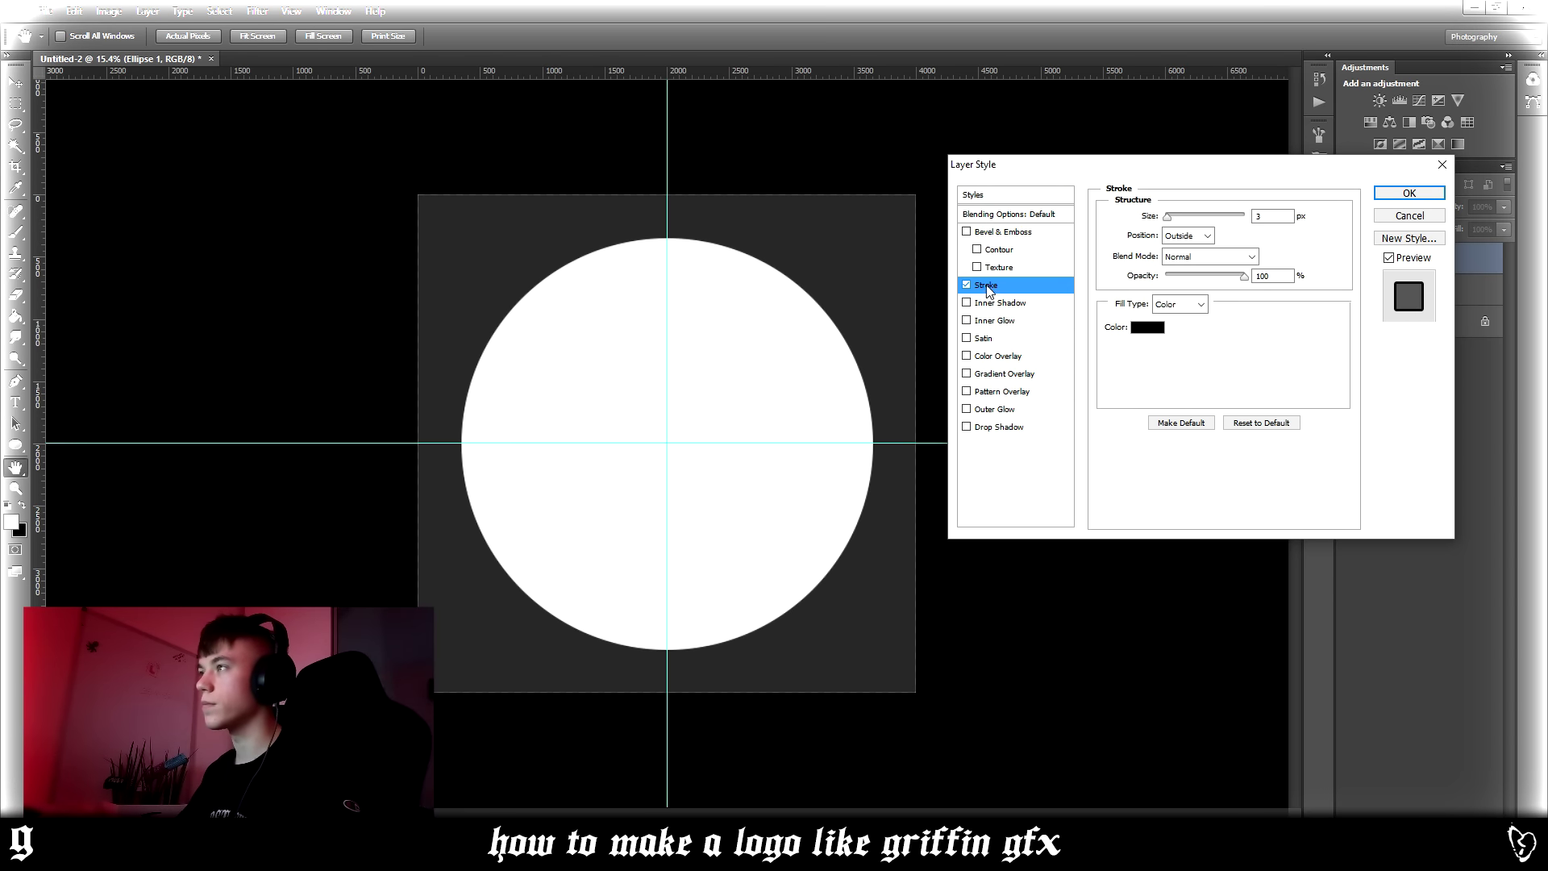
left_click_drag(1171, 218, 1203, 220)
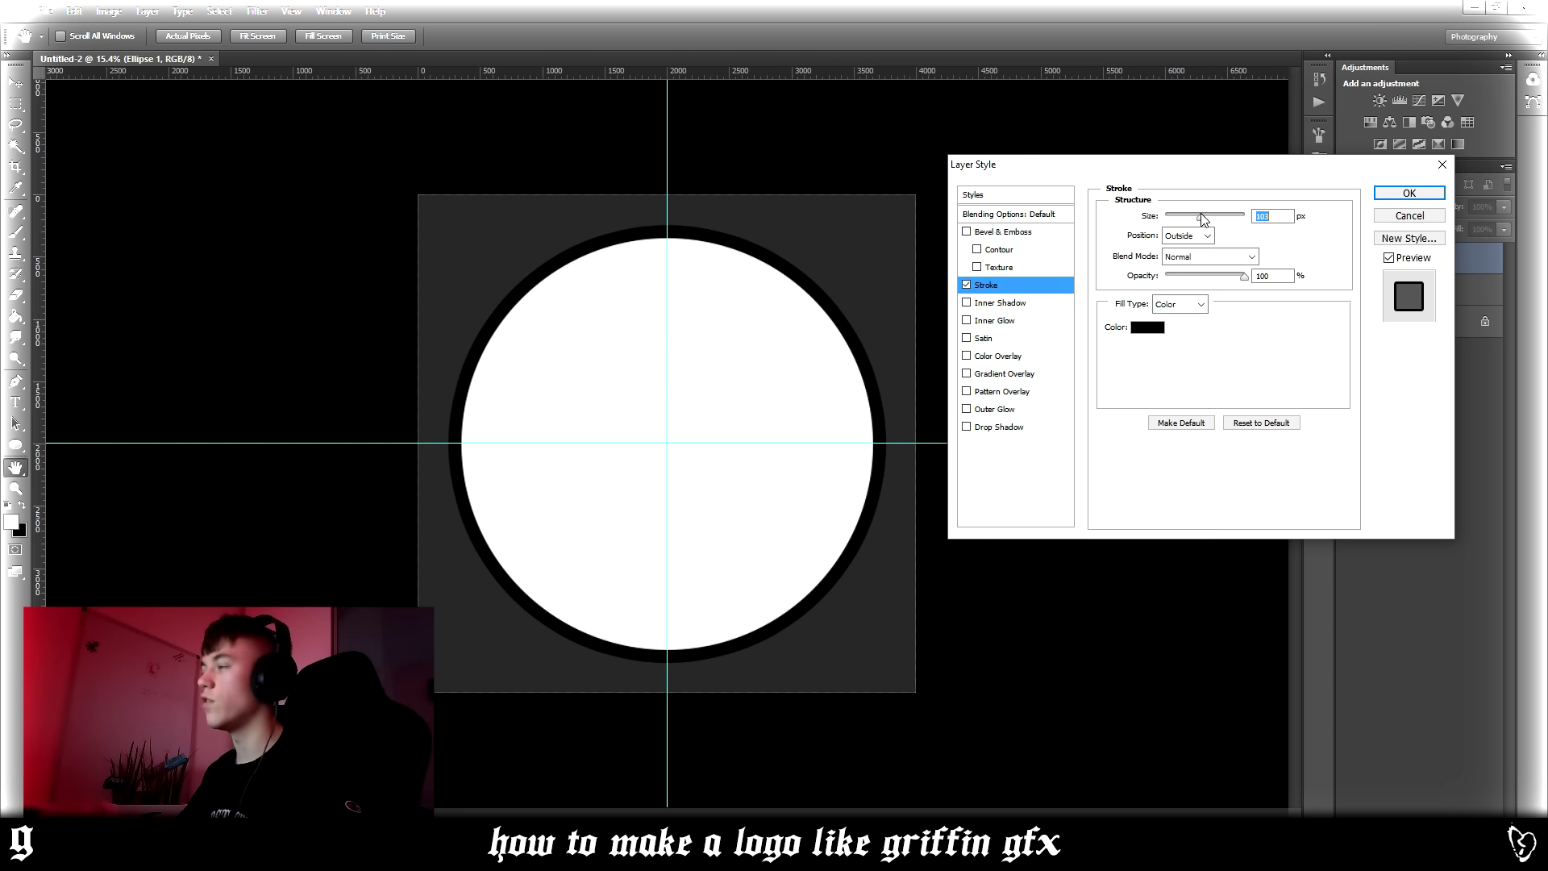
left_click(1409, 193)
key("v")
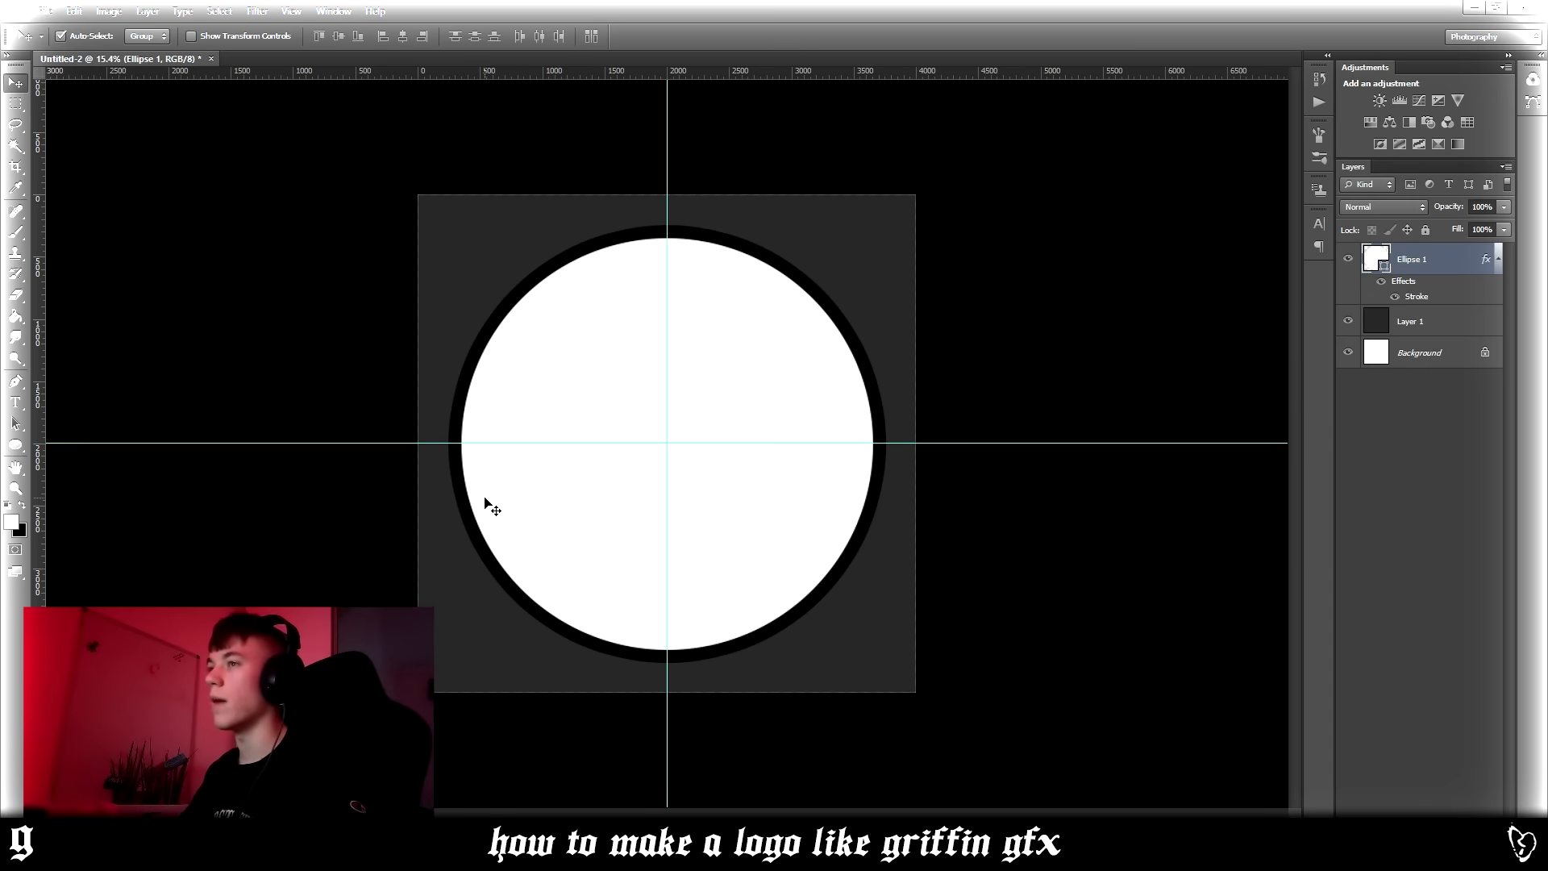
key("ctrl+semicolon")
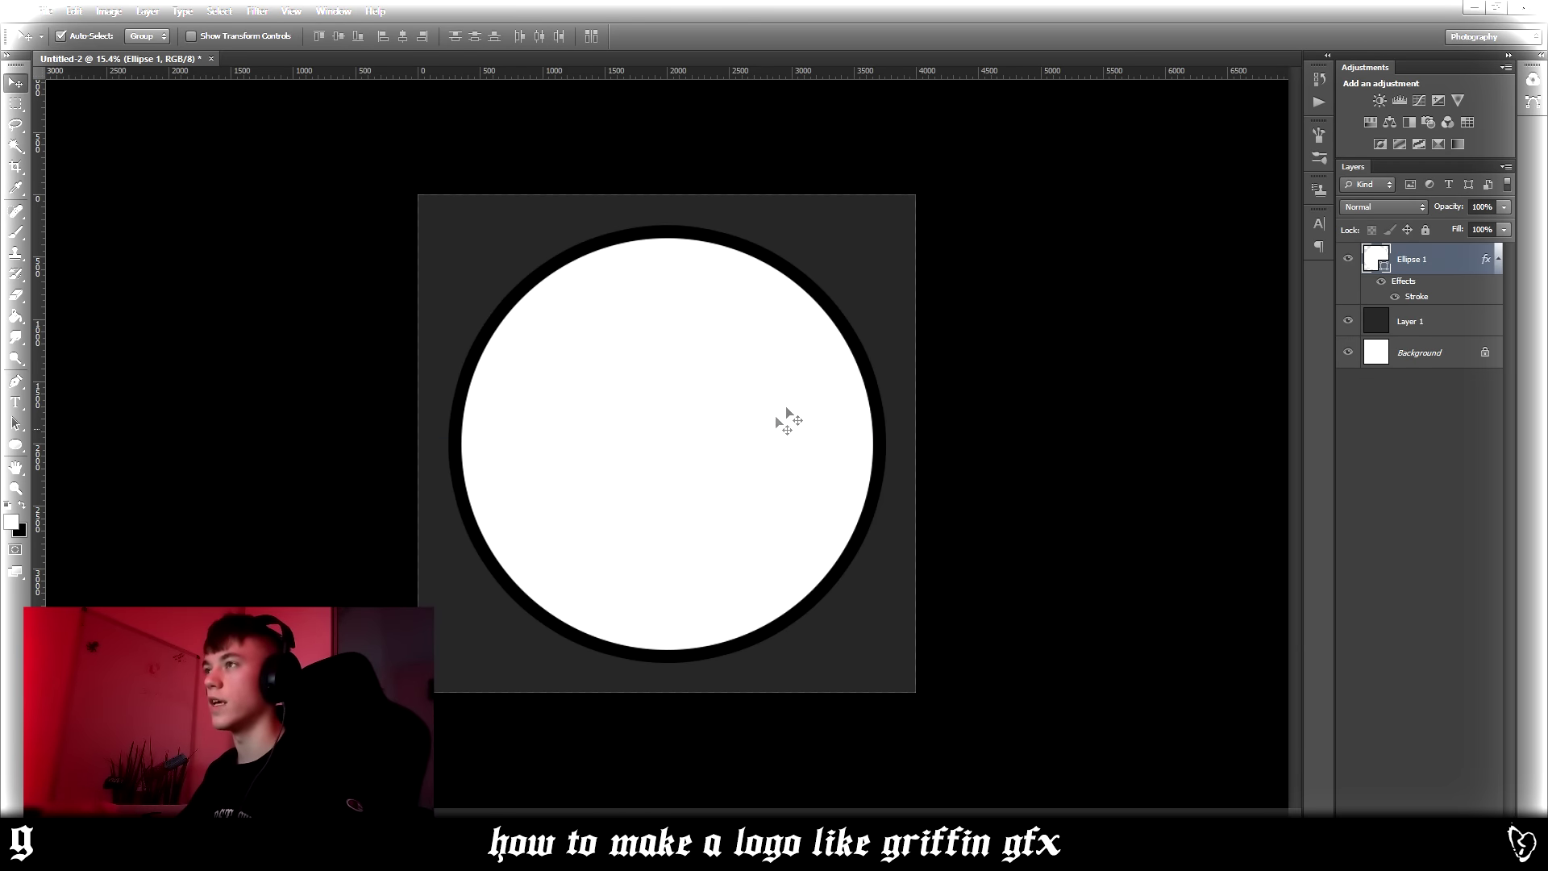
- Change the circle's stroke fill type to Gradient and set the gradient angle to 90°
right_click(1376, 261)
left_click(1419, 272)
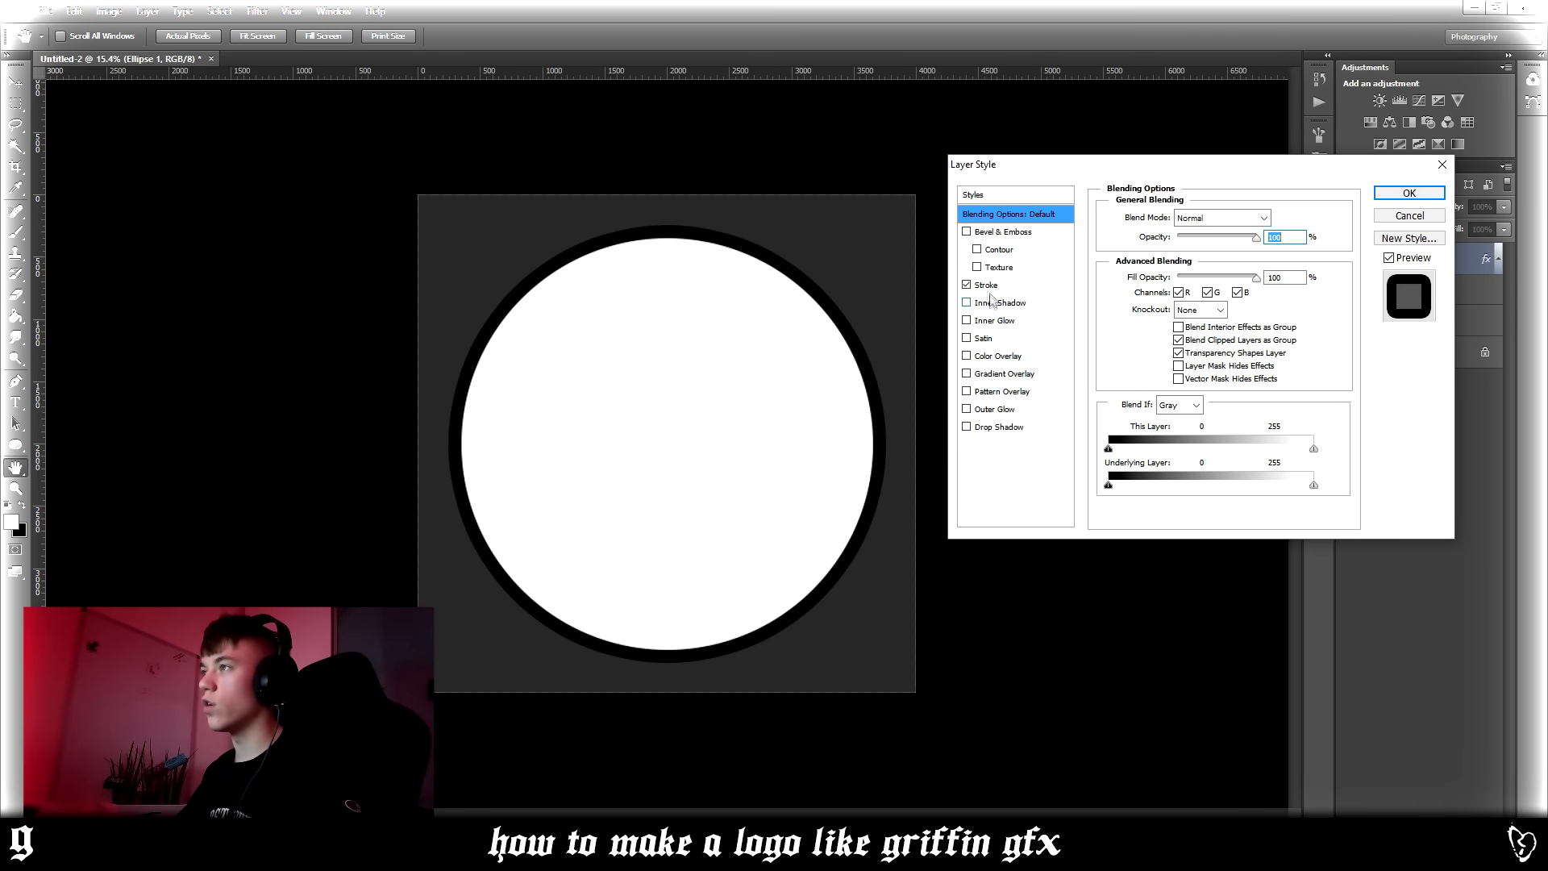
left_click(986, 285)
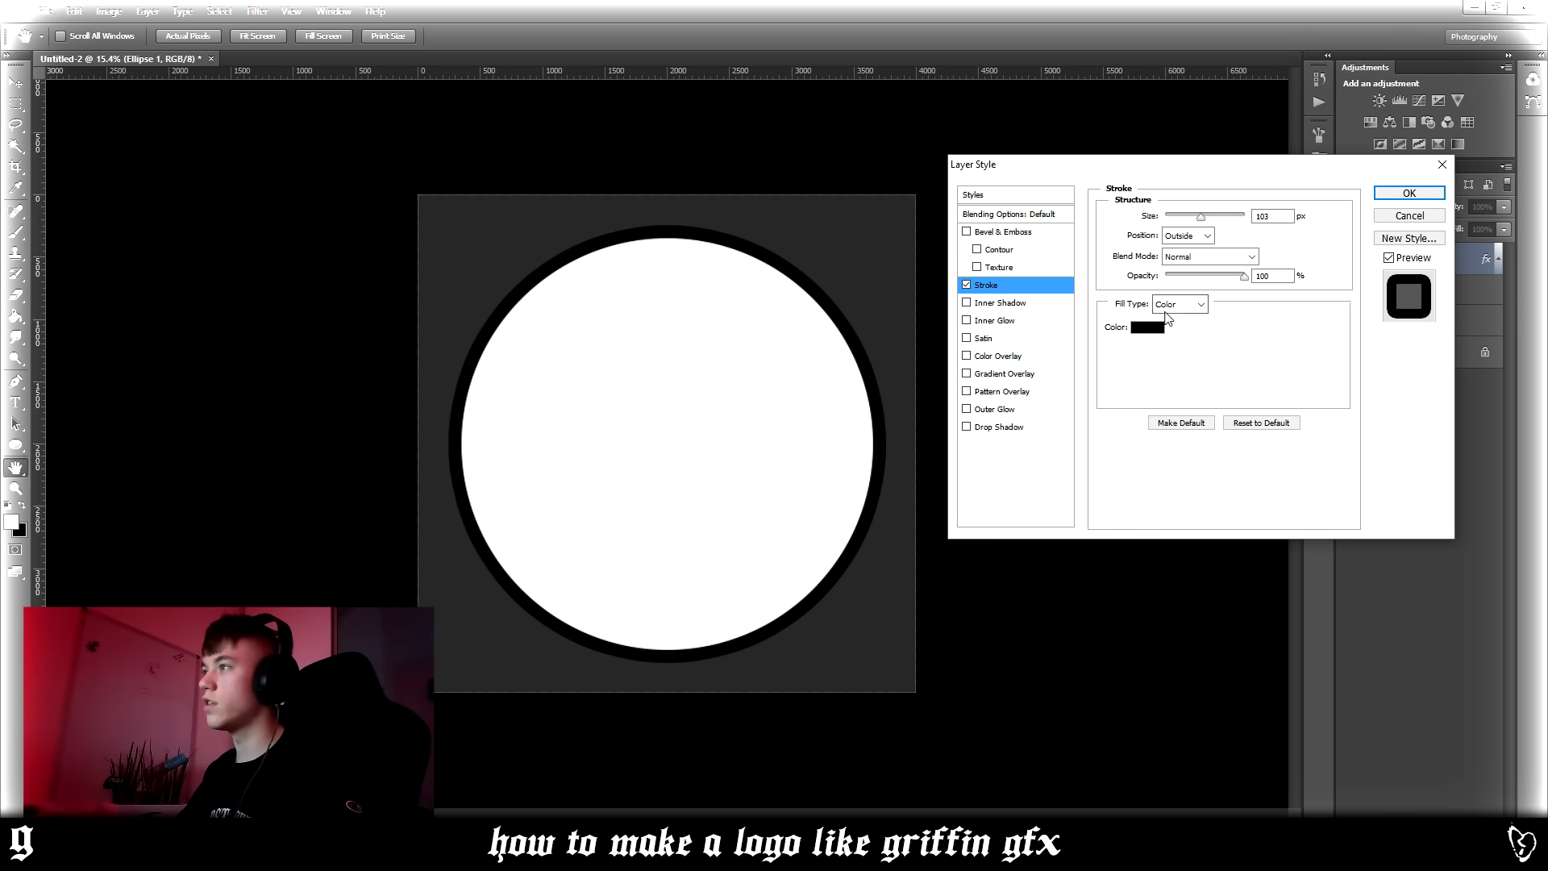
left_click(1180, 304)
left_click(1174, 331)
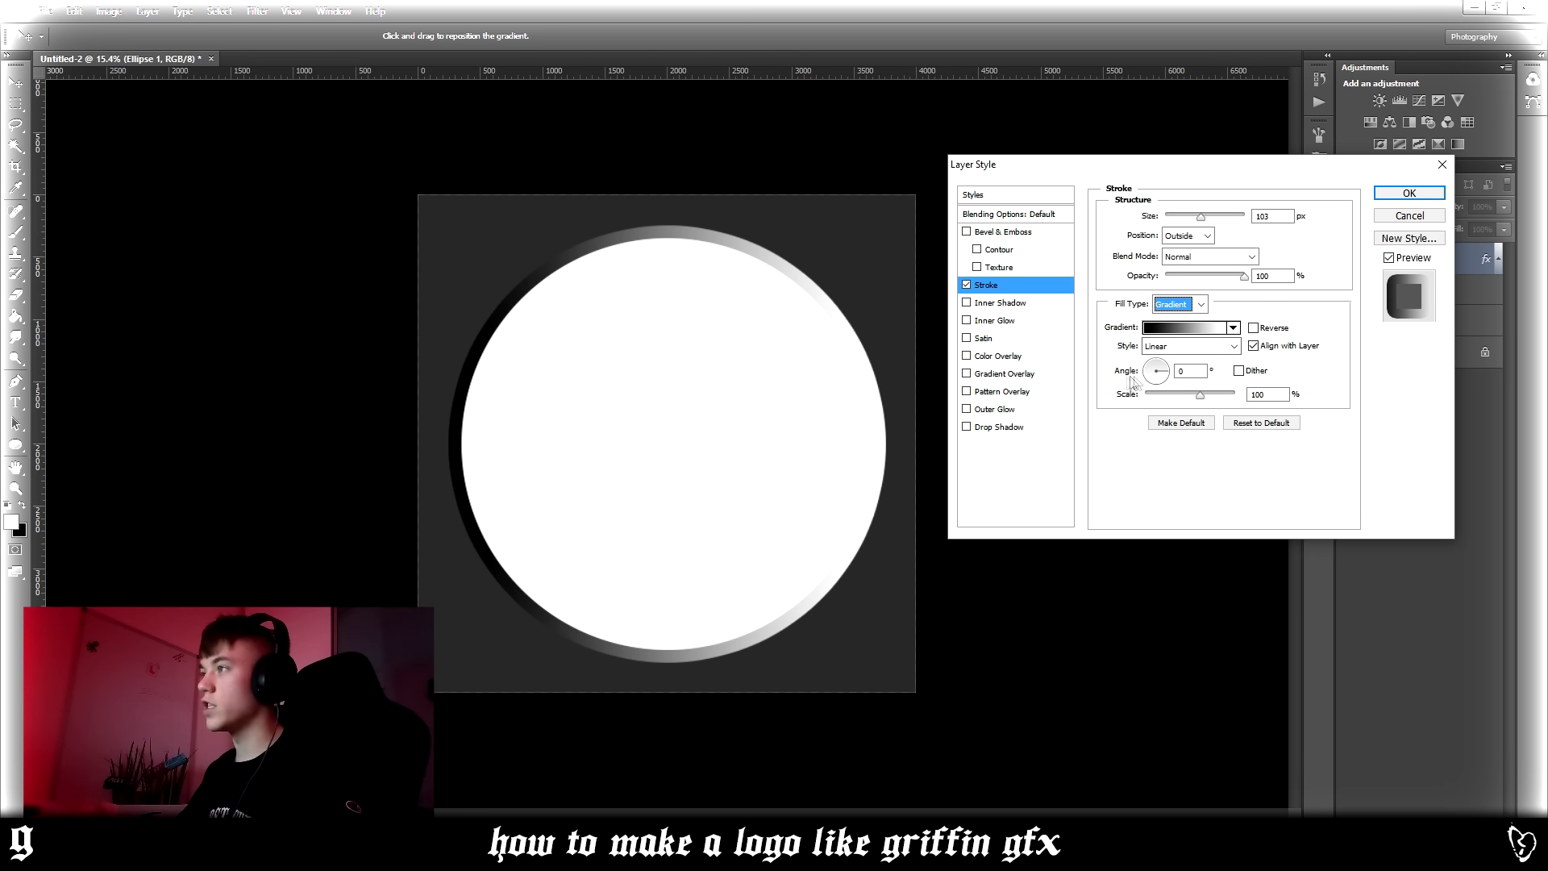
left_click_drag(1158, 370, 1159, 355)
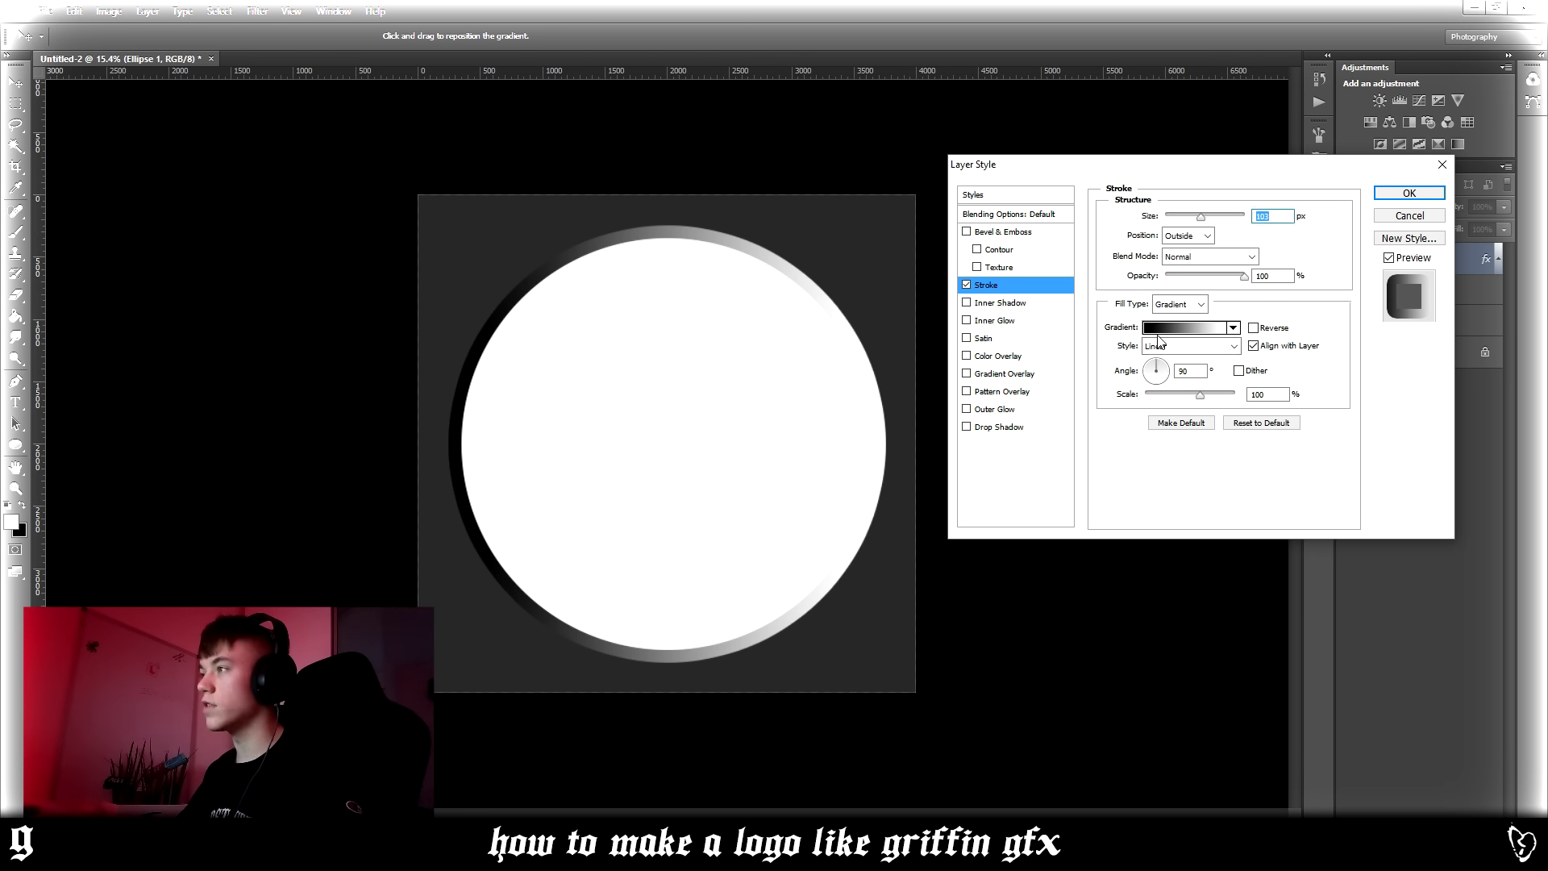
- Recolour the stroke gradient's black stop to dark blue (RGB 0, 32, 134)
left_click(1150, 330)
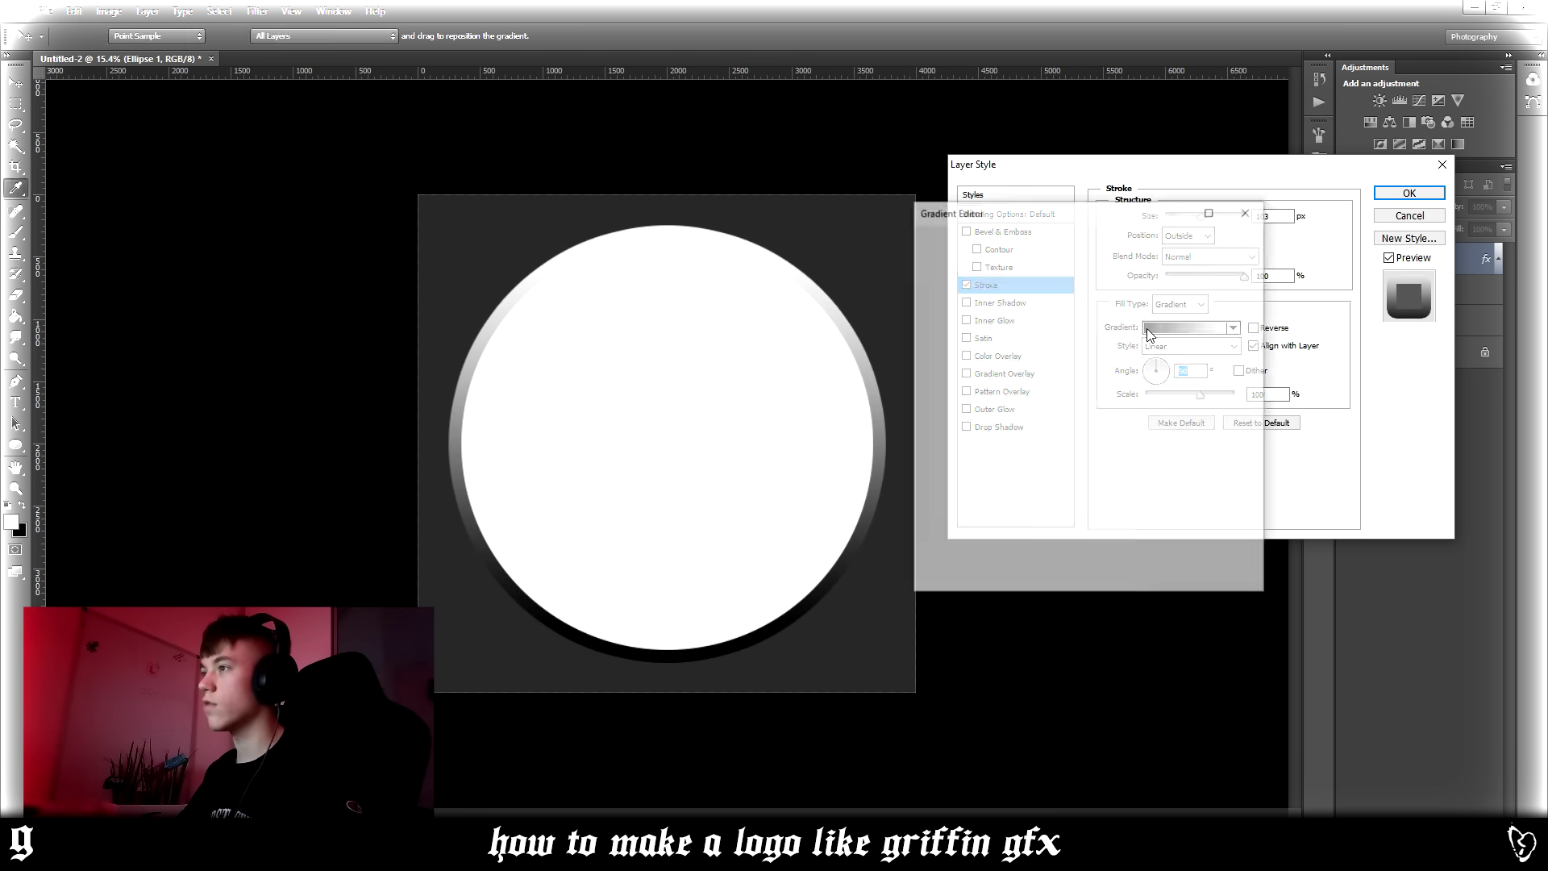
left_click(934, 487)
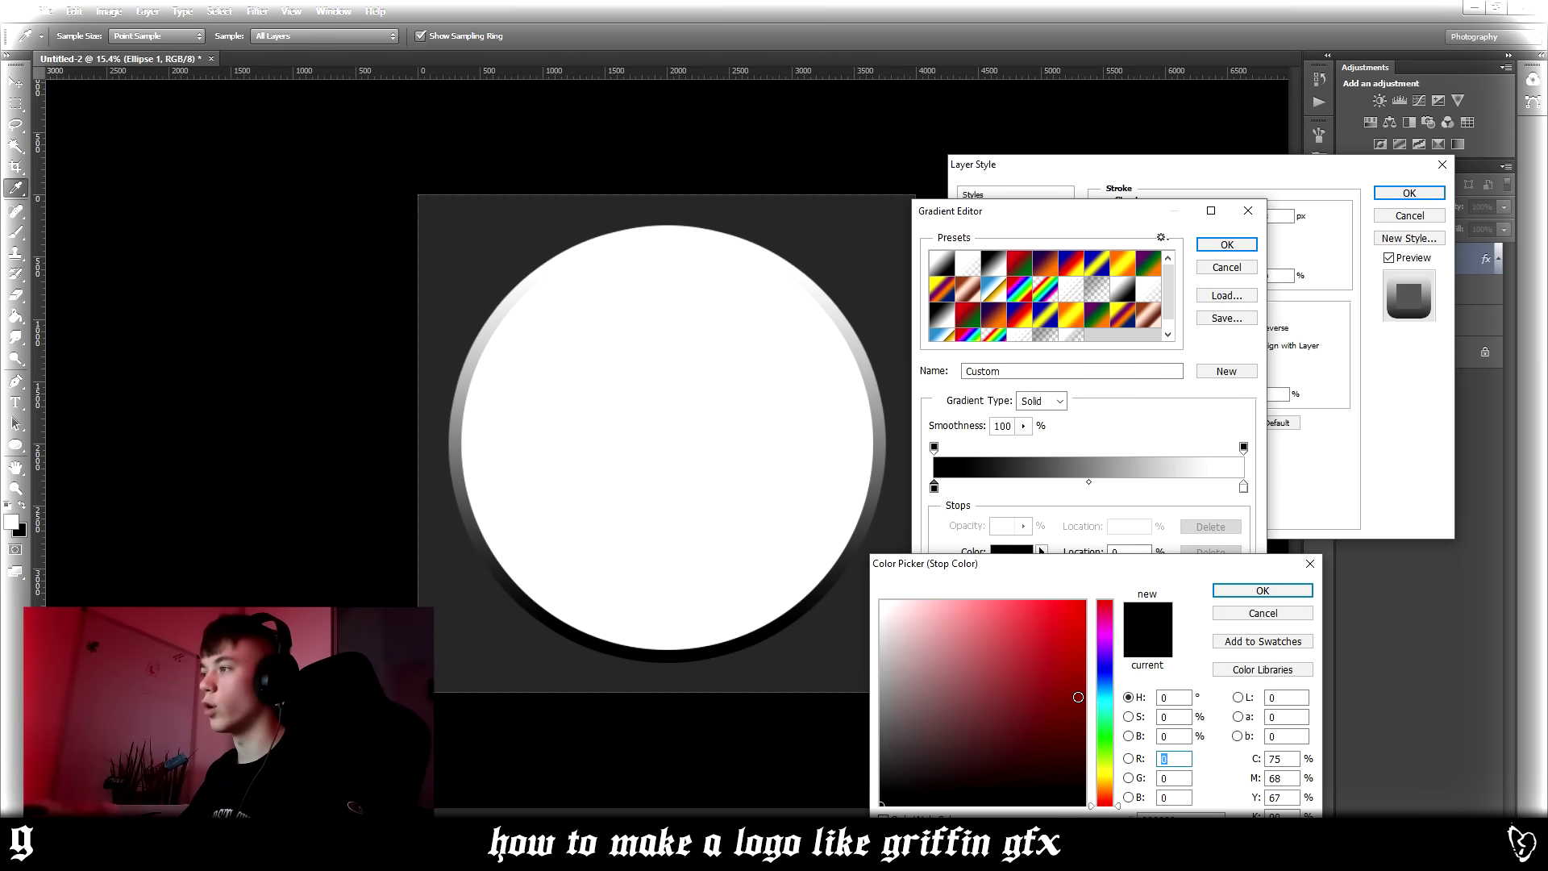
left_click(1105, 676)
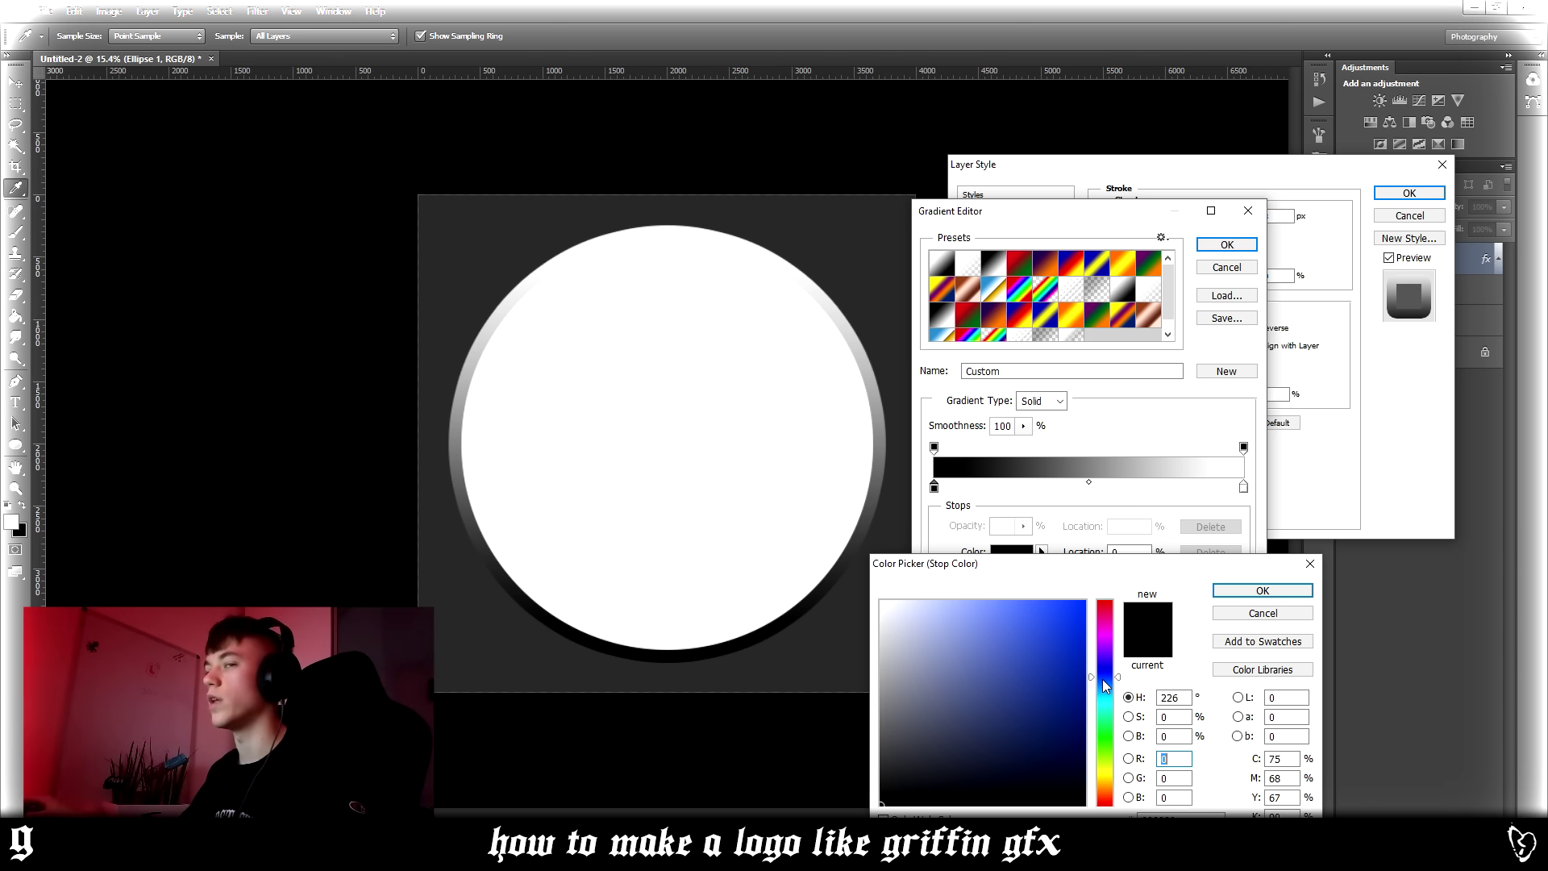
mouse_move(1034, 681)
left_mouse_down()
mouse_move(1089, 685)
mouse_move(1048, 694)
mouse_move(1084, 698)
left_mouse_up()
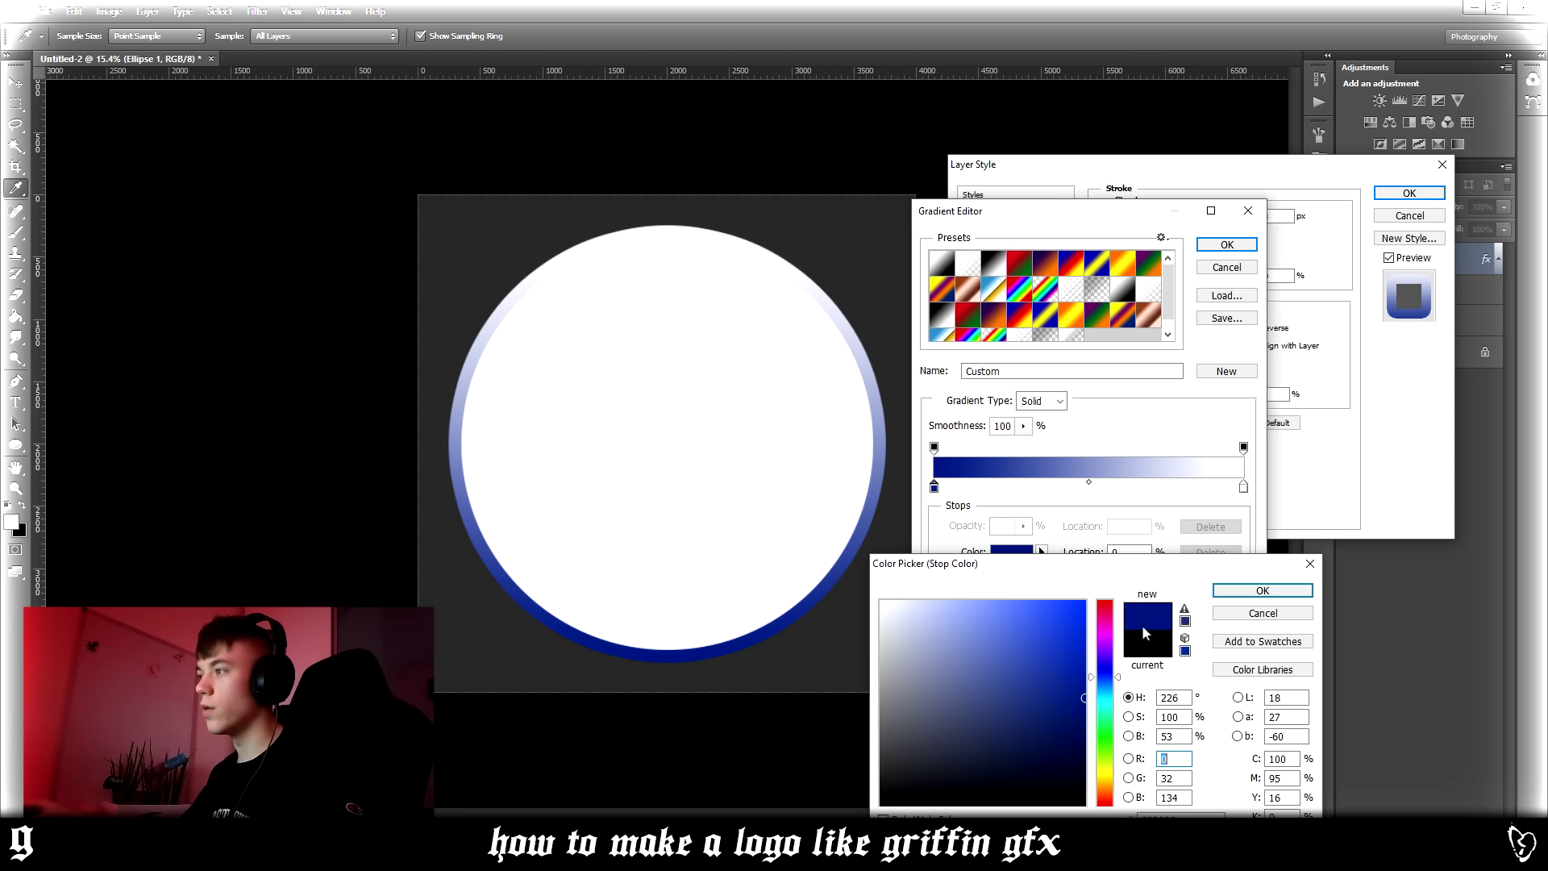
left_click(1233, 591)
- Recolour the stroke gradient's white stop to cyan (RGB 0, 228, 255) and accept the gradient
left_click(1243, 487)
left_click(1013, 558)
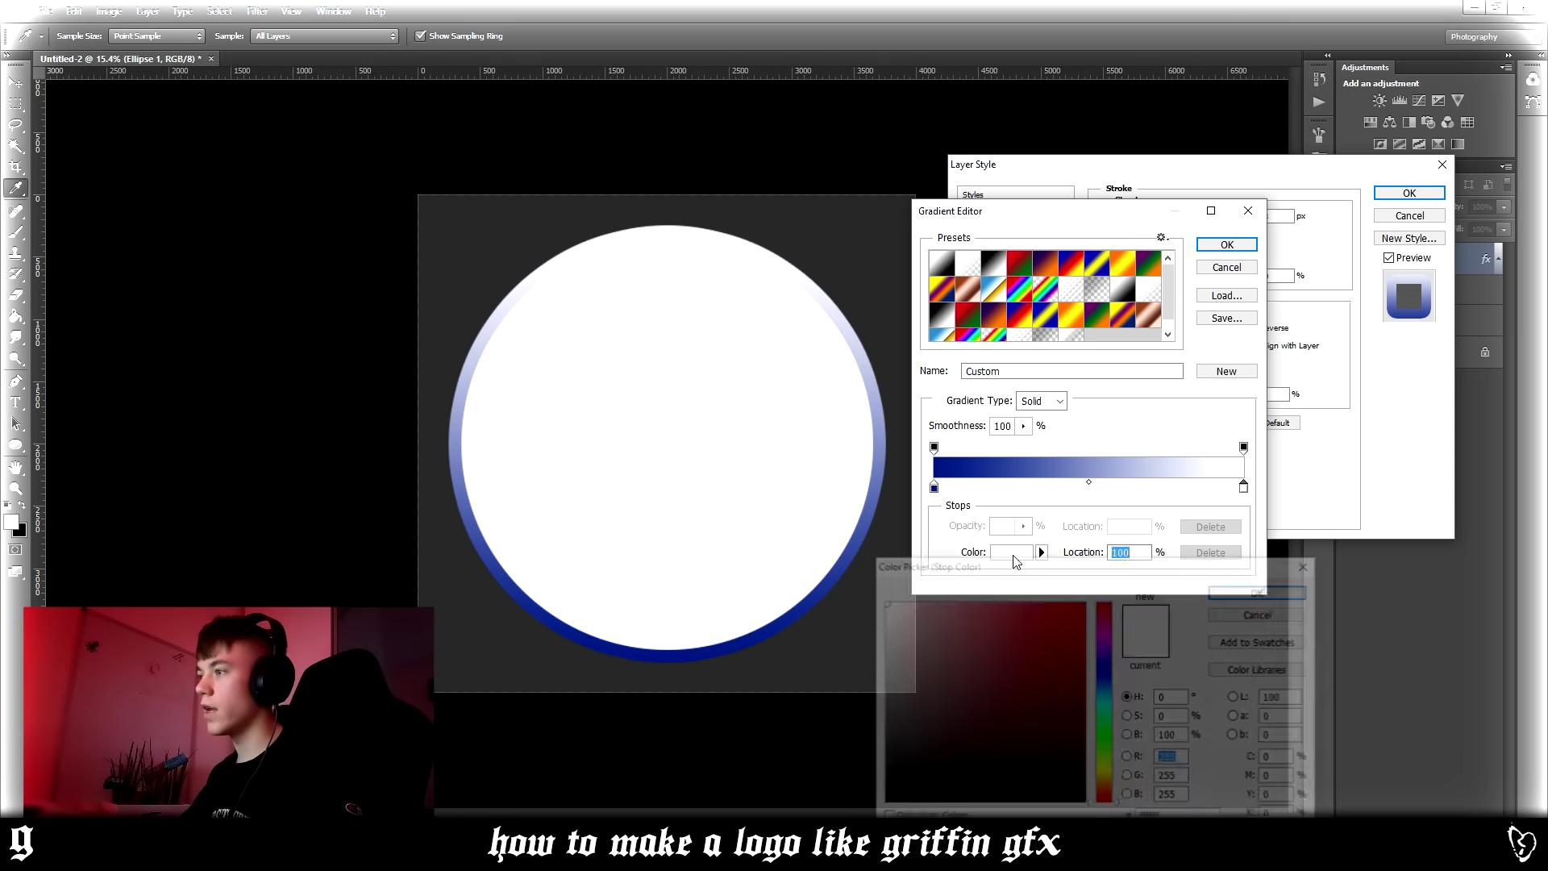
left_click(1106, 696)
mouse_move(1058, 688)
left_mouse_down()
mouse_move(1077, 625)
mouse_move(1131, 555)
left_mouse_up()
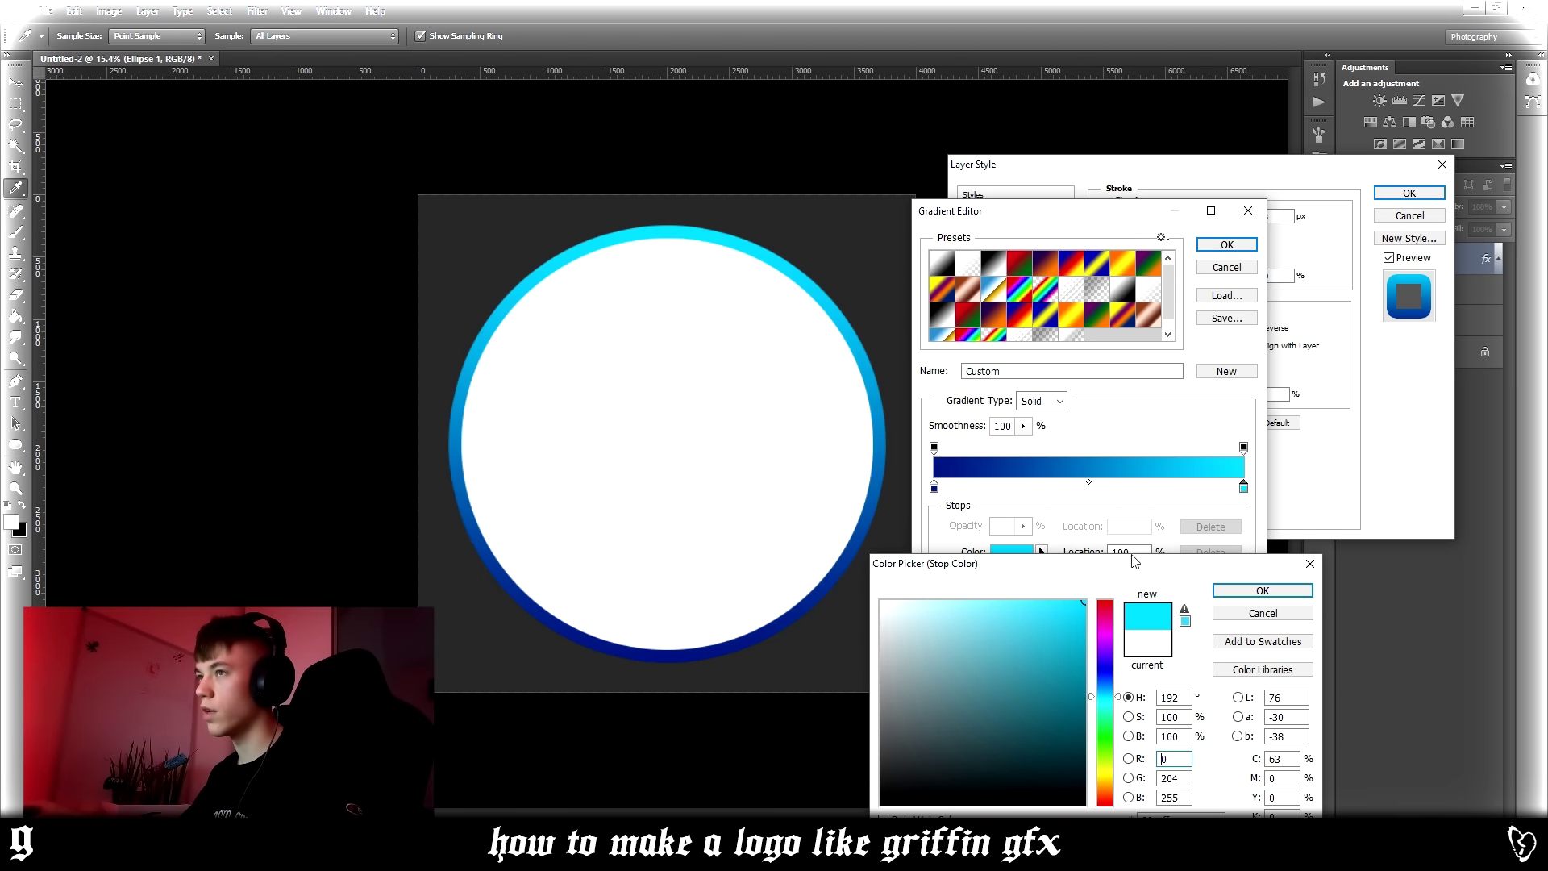
left_click(1103, 698)
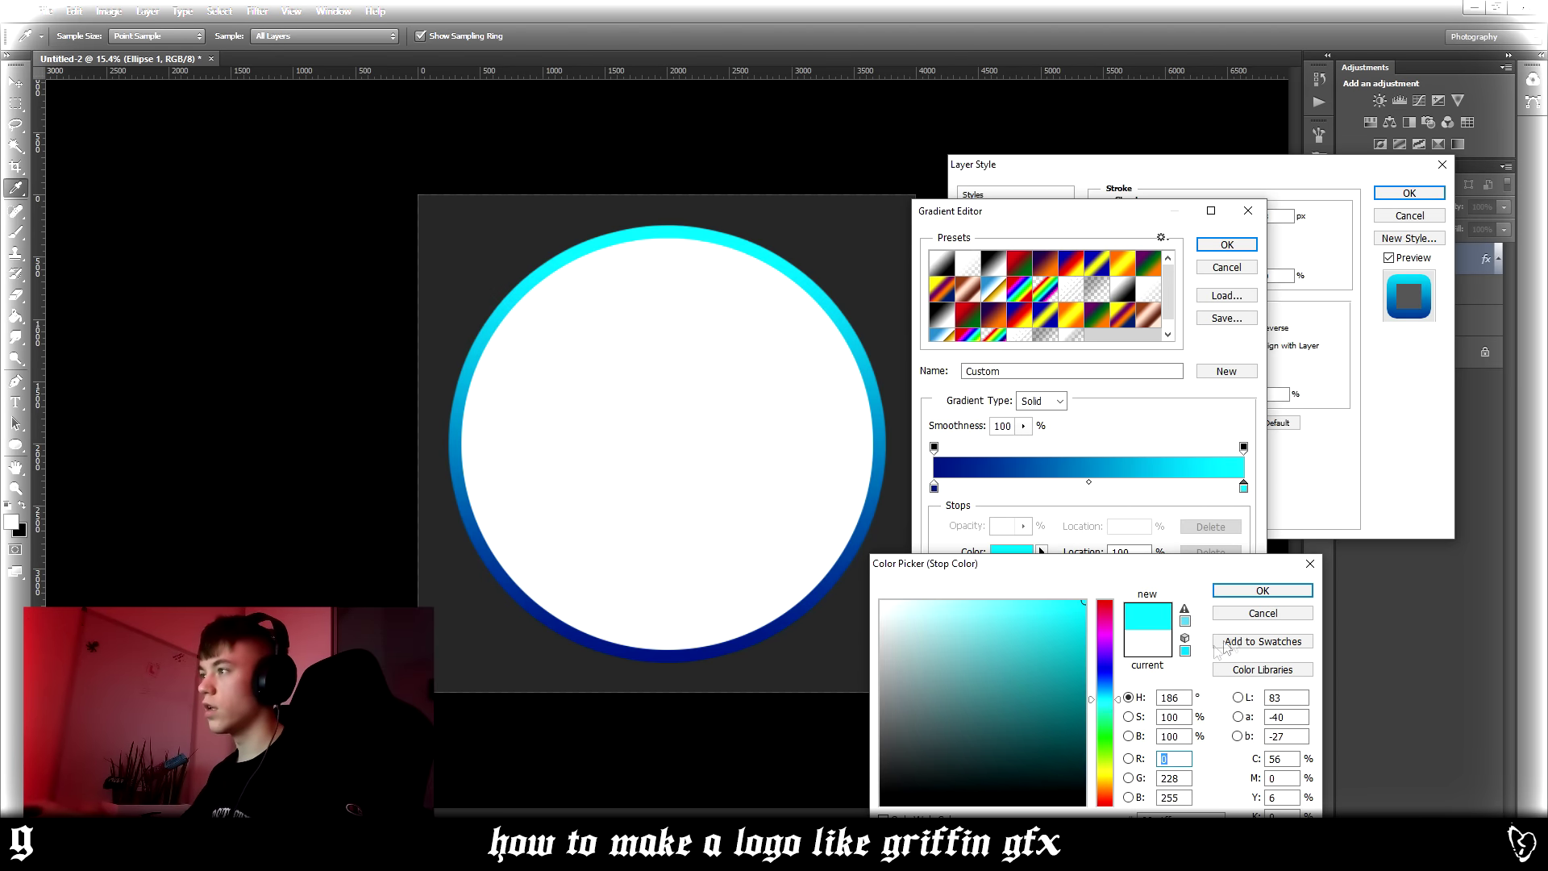
left_click(1263, 591)
left_click(1227, 245)
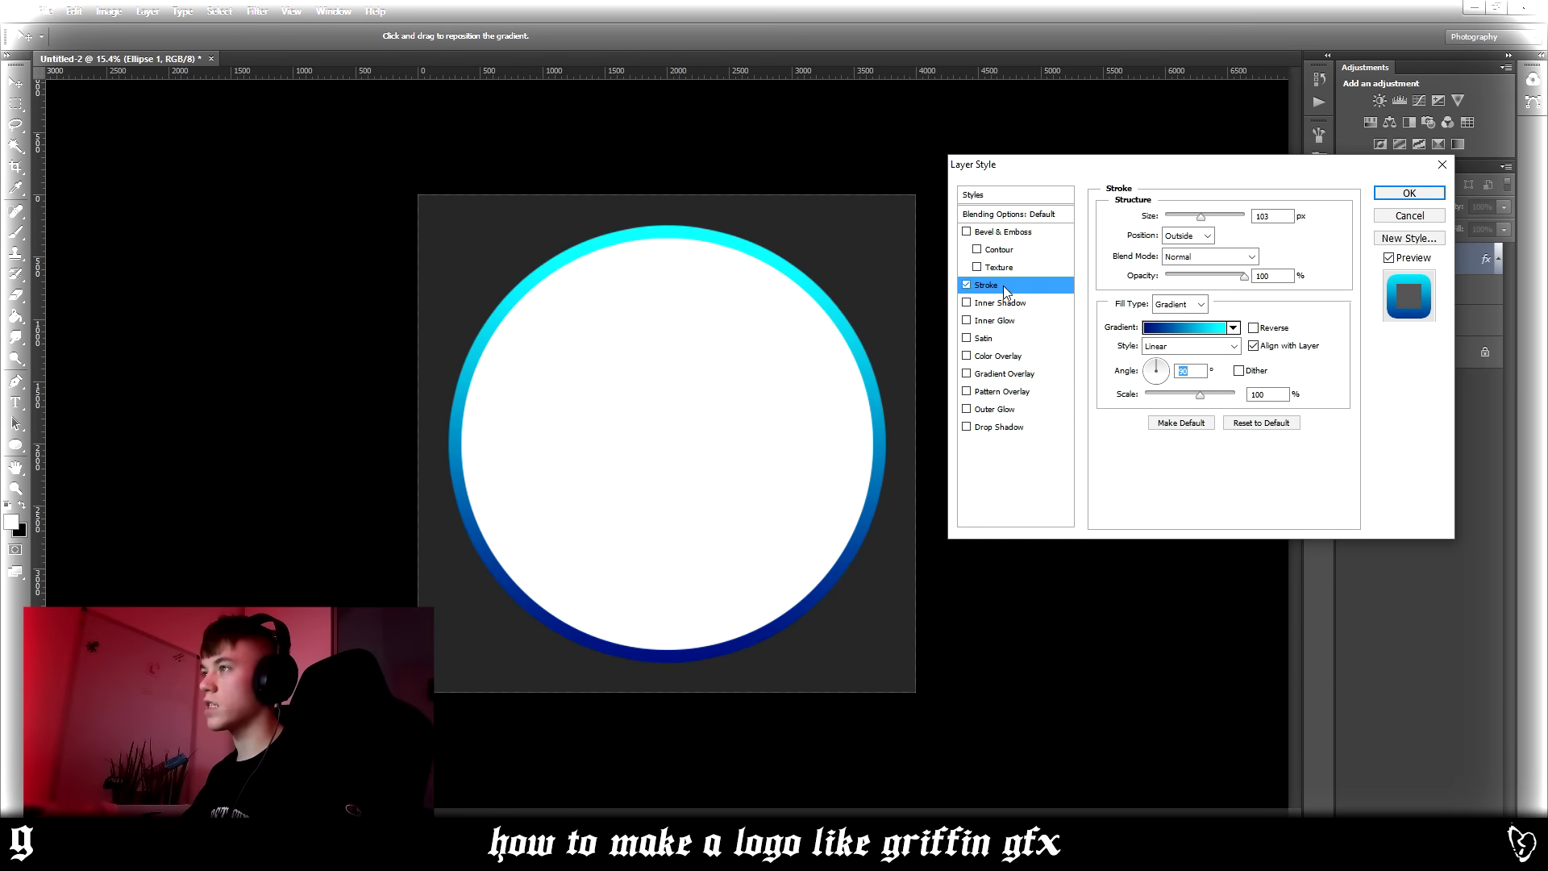
- Add a Color Overlay to the circle and set its colour to black (RGB 0, 0, 0)
left_click(990, 361)
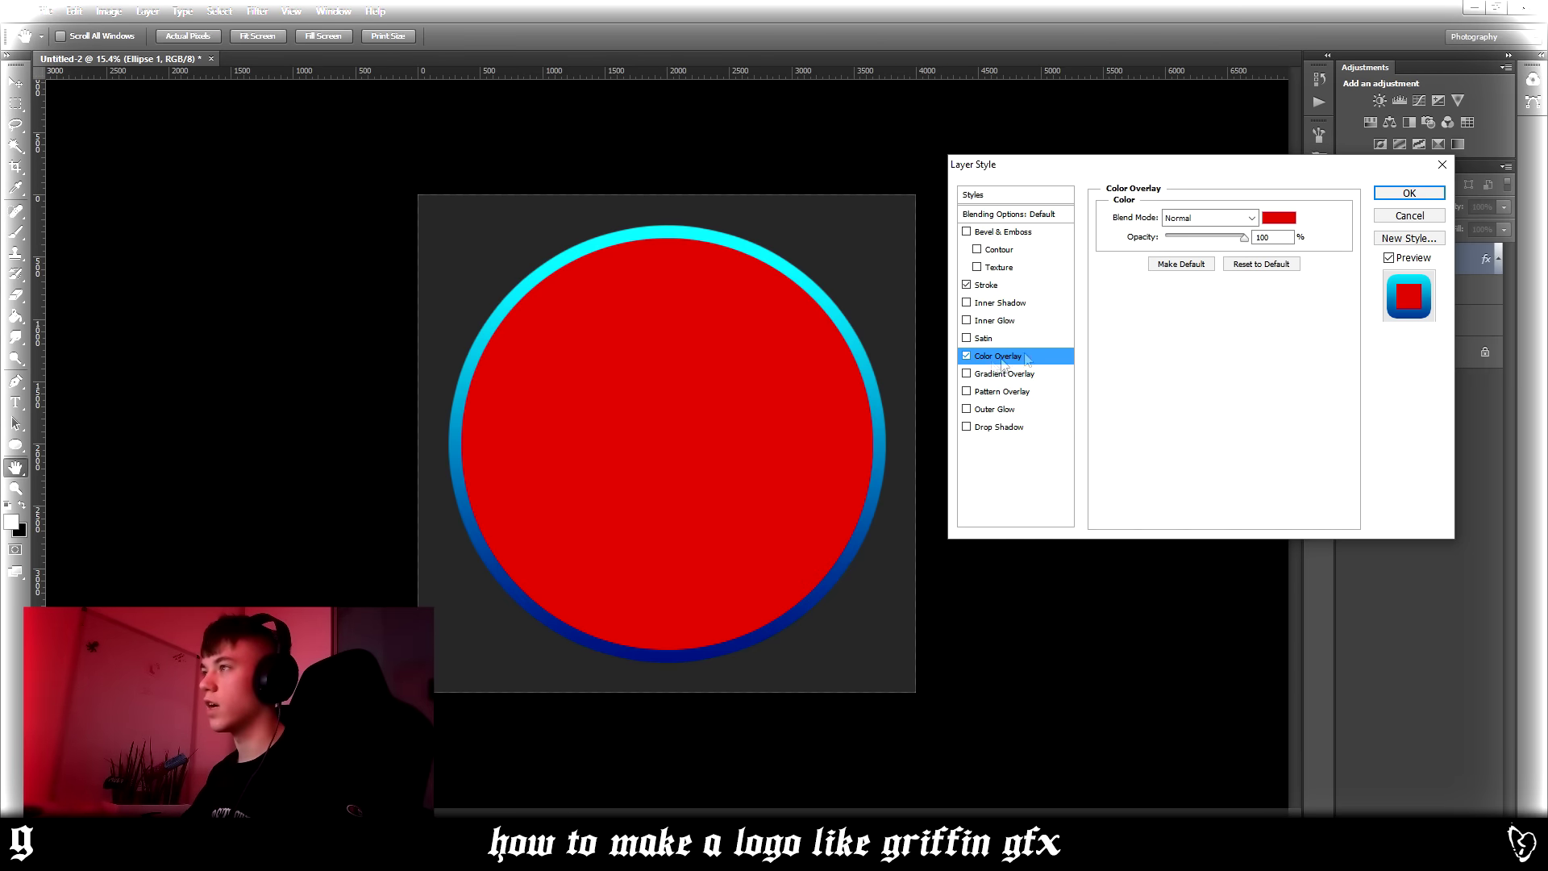
left_click(1279, 218)
type("0")
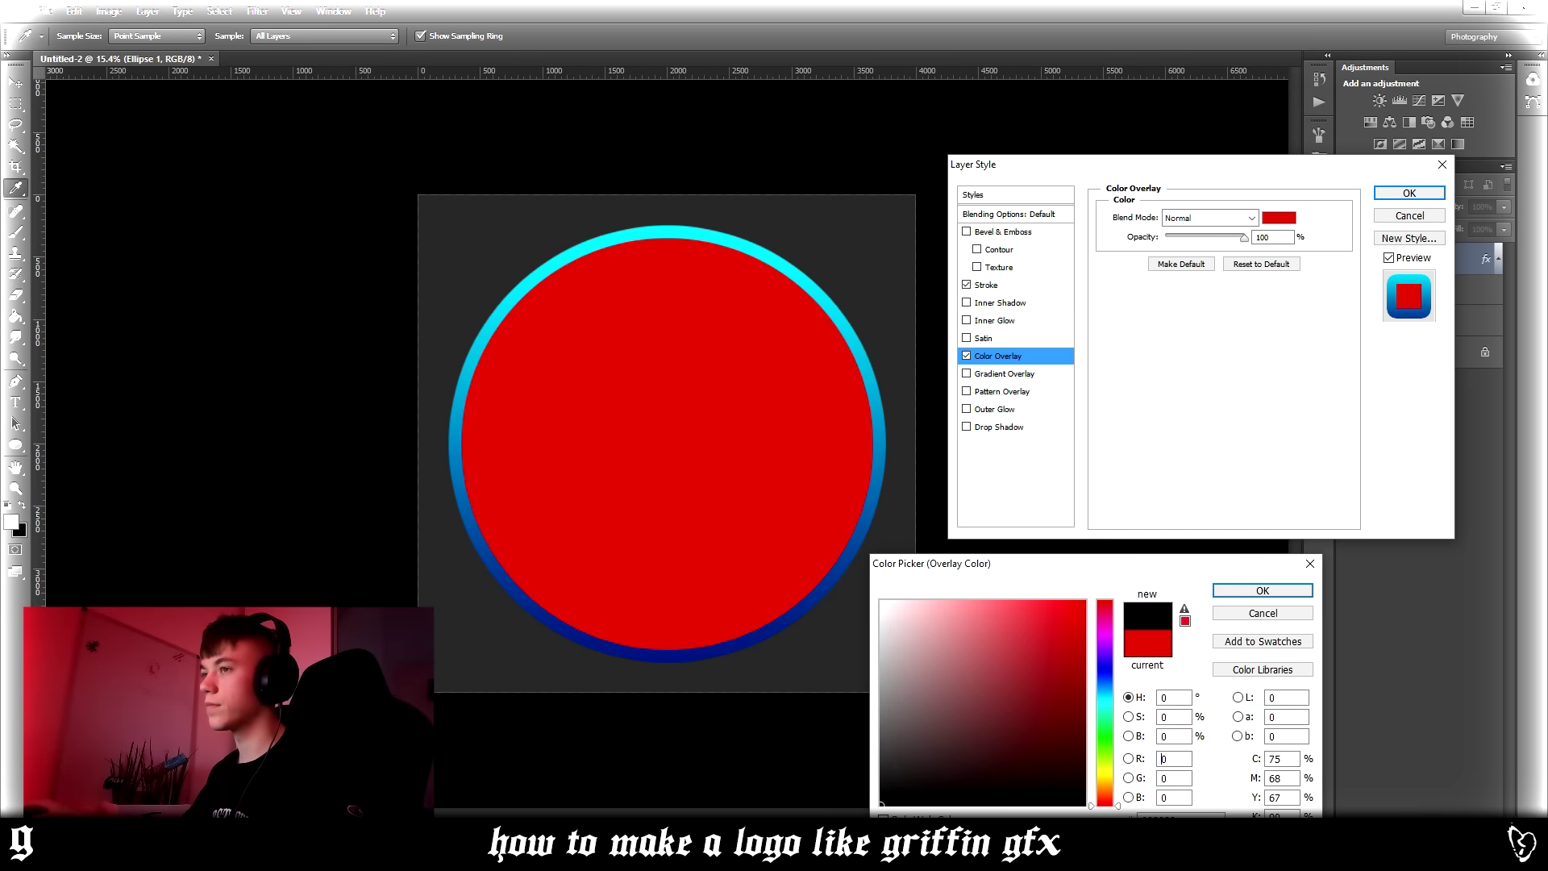
left_click(1262, 590)
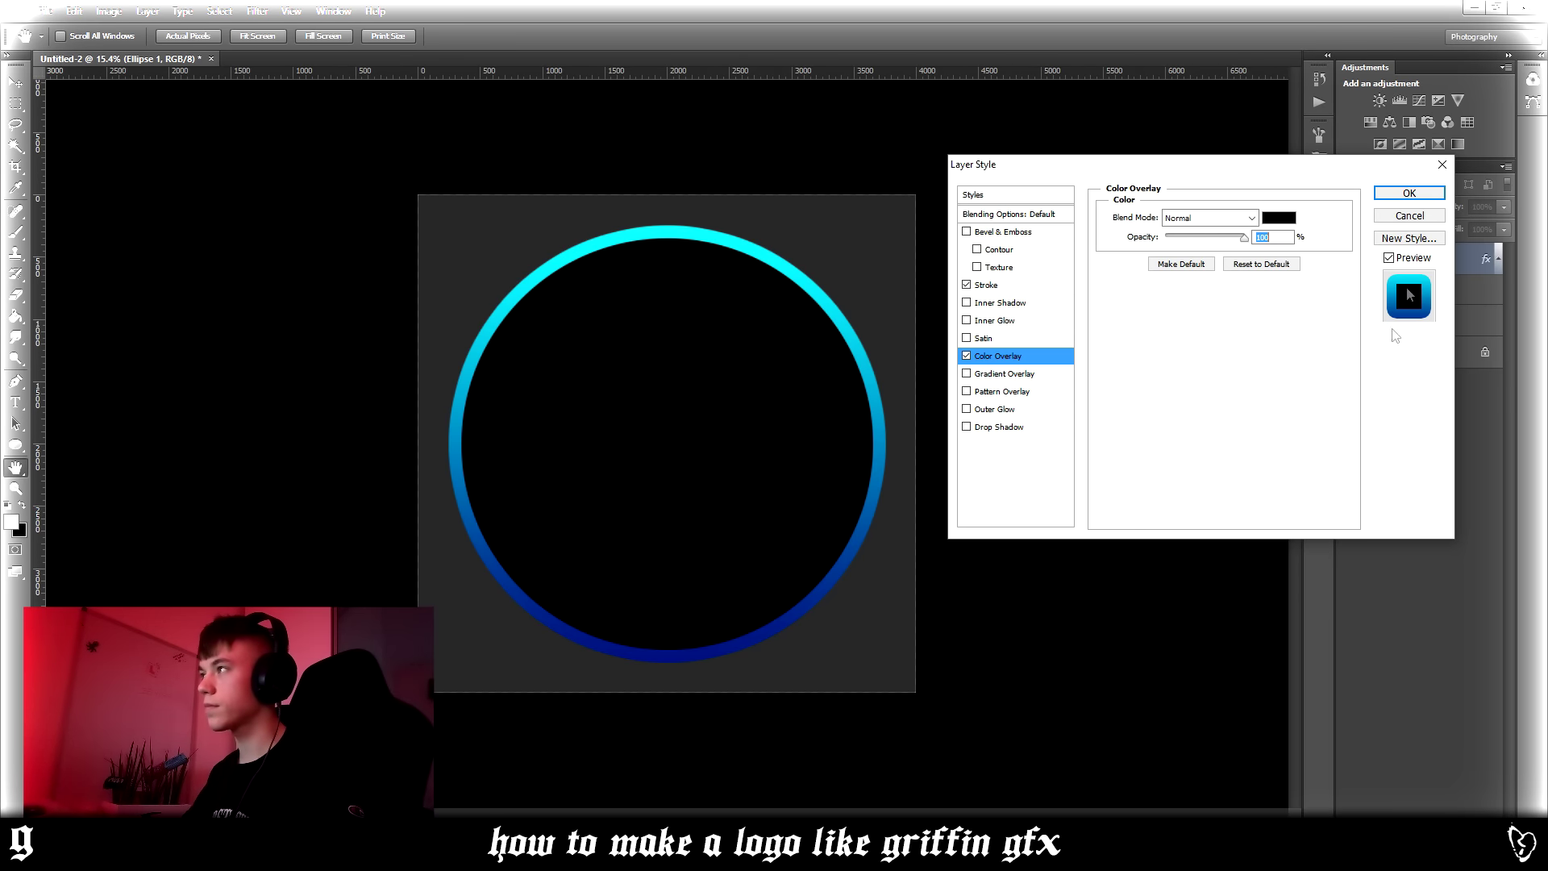
- Accept the circle's layer style, duplicate the circle layer and rasterize the copy's layer style
left_click(1407, 194)
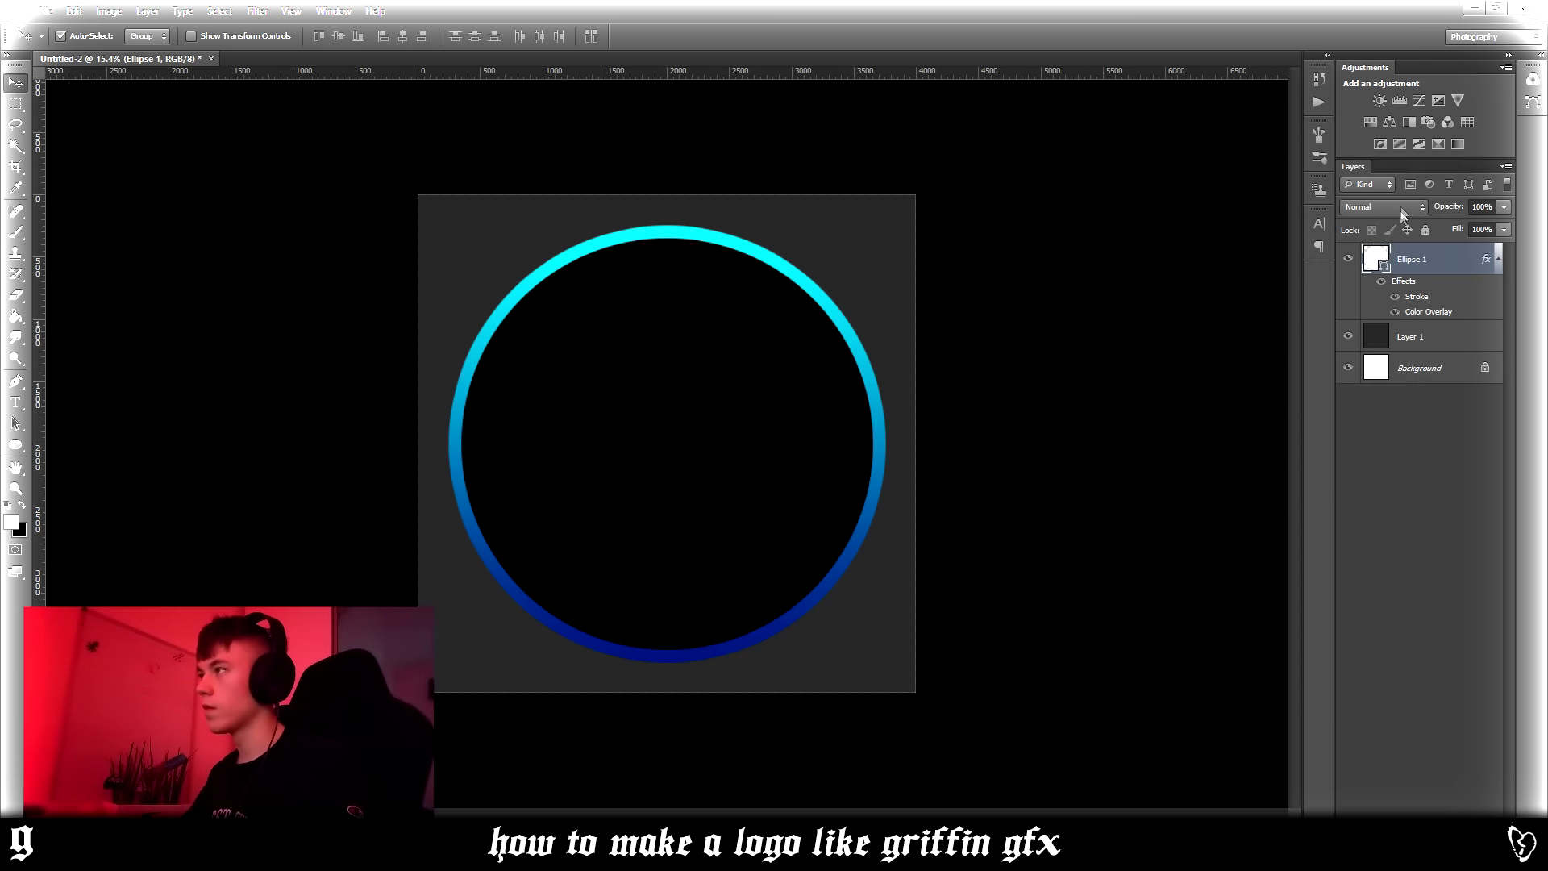
left_click(1351, 260)
left_click(1351, 260)
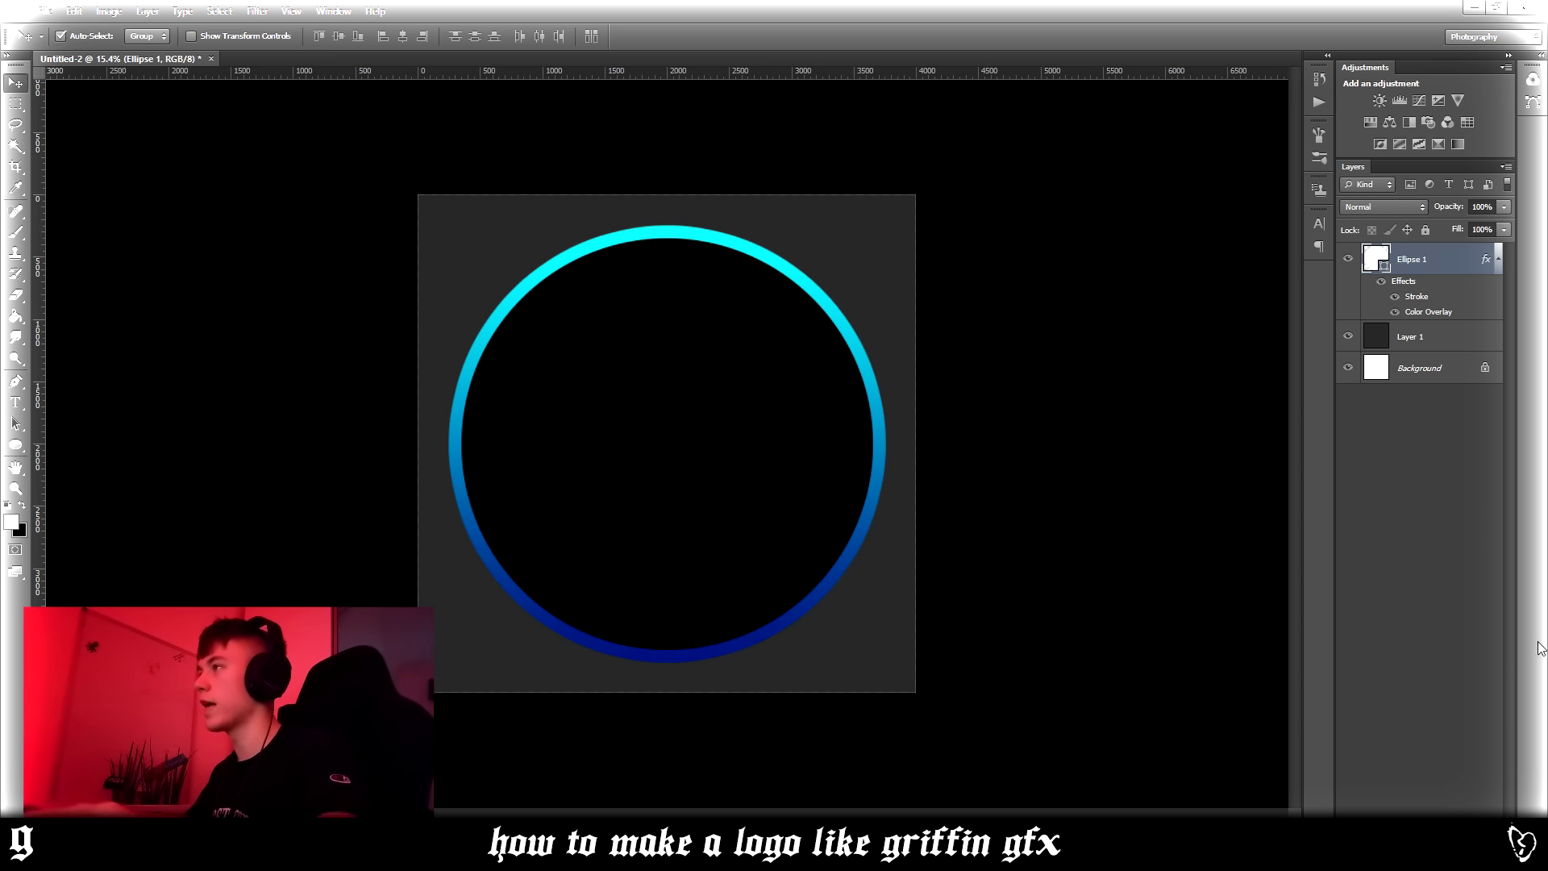
key("ctrl+j")
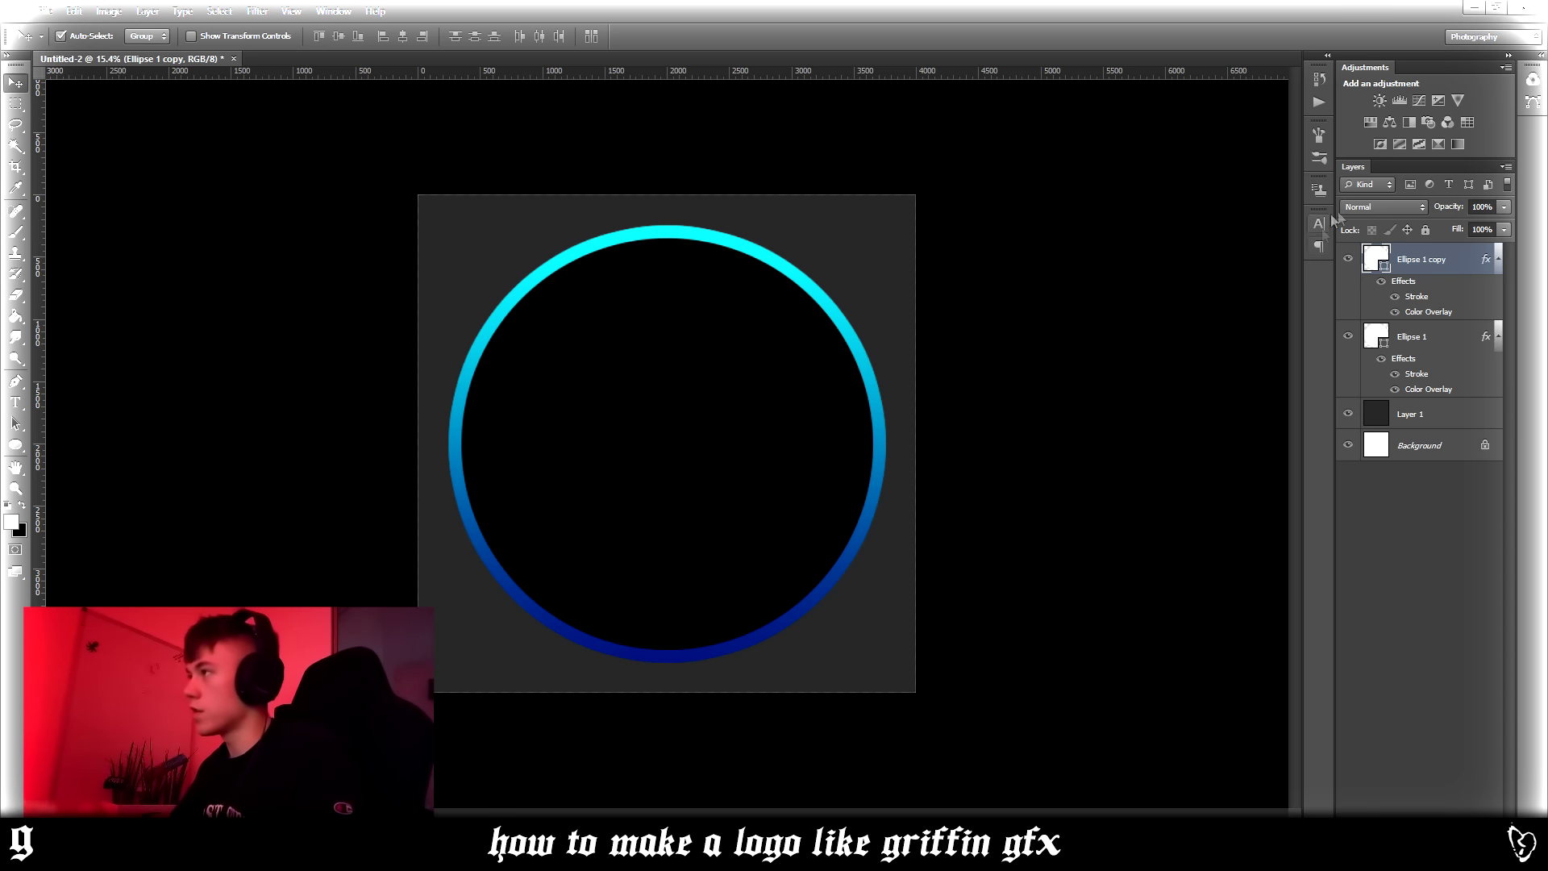
right_click(1417, 258)
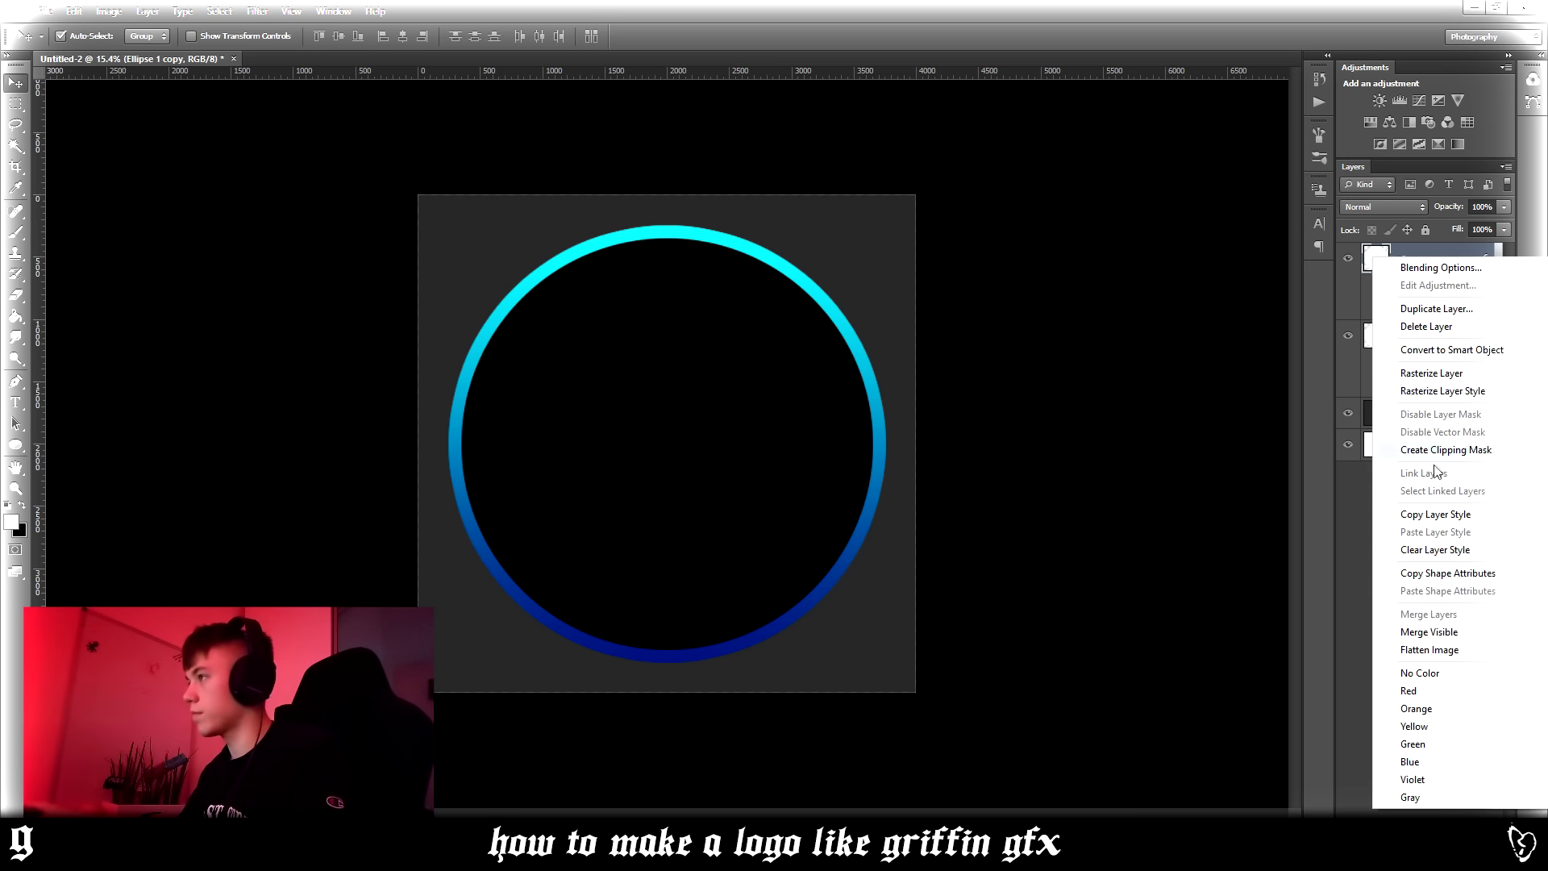
left_click(1439, 390)
right_click(1419, 266)
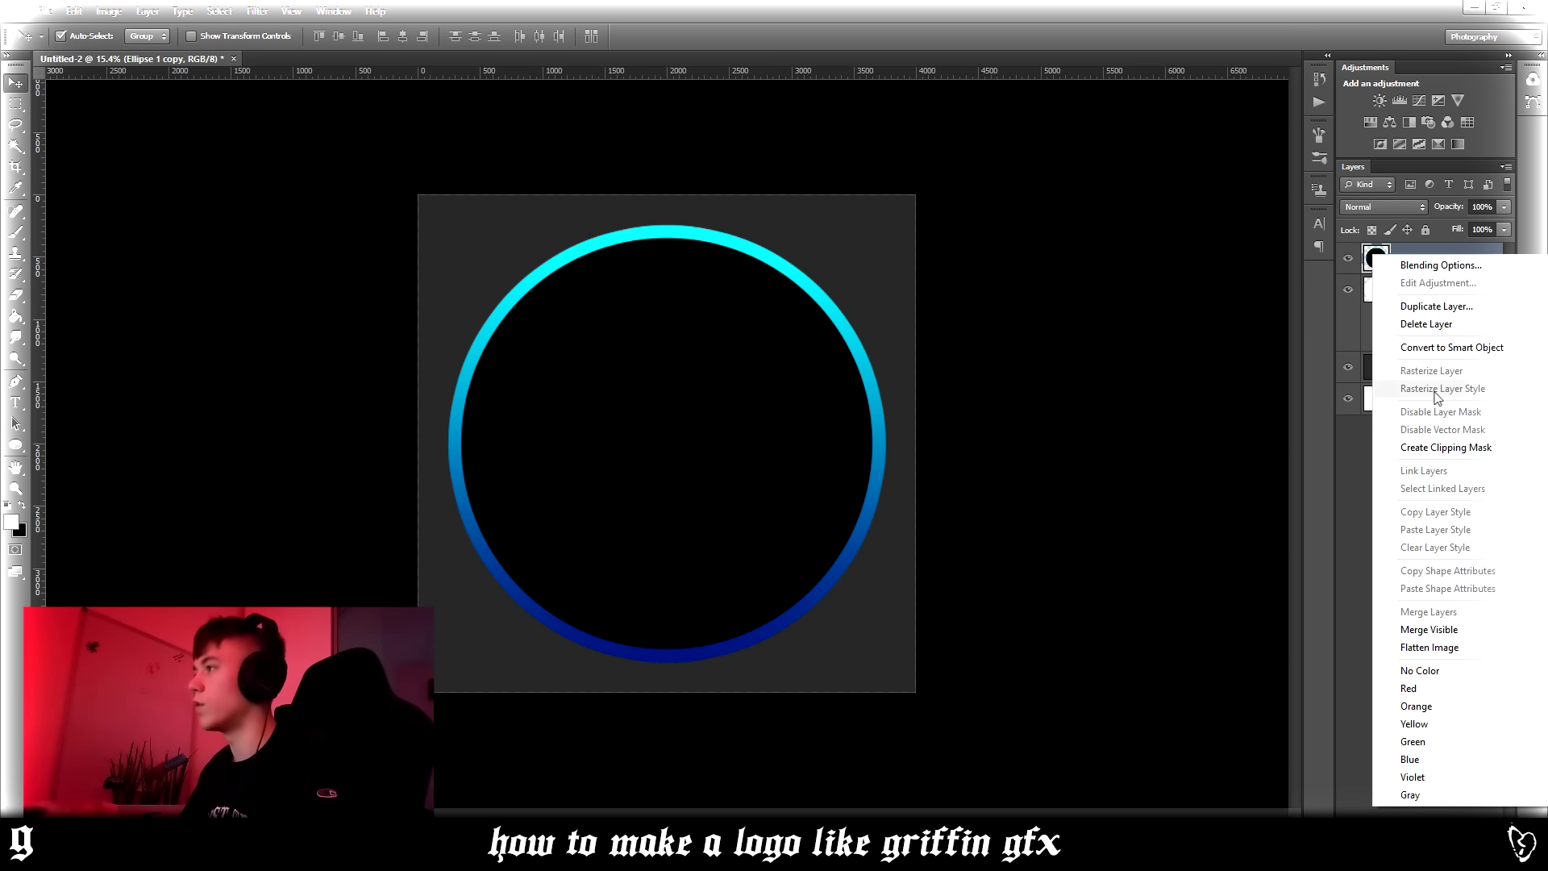
left_click(1367, 451)
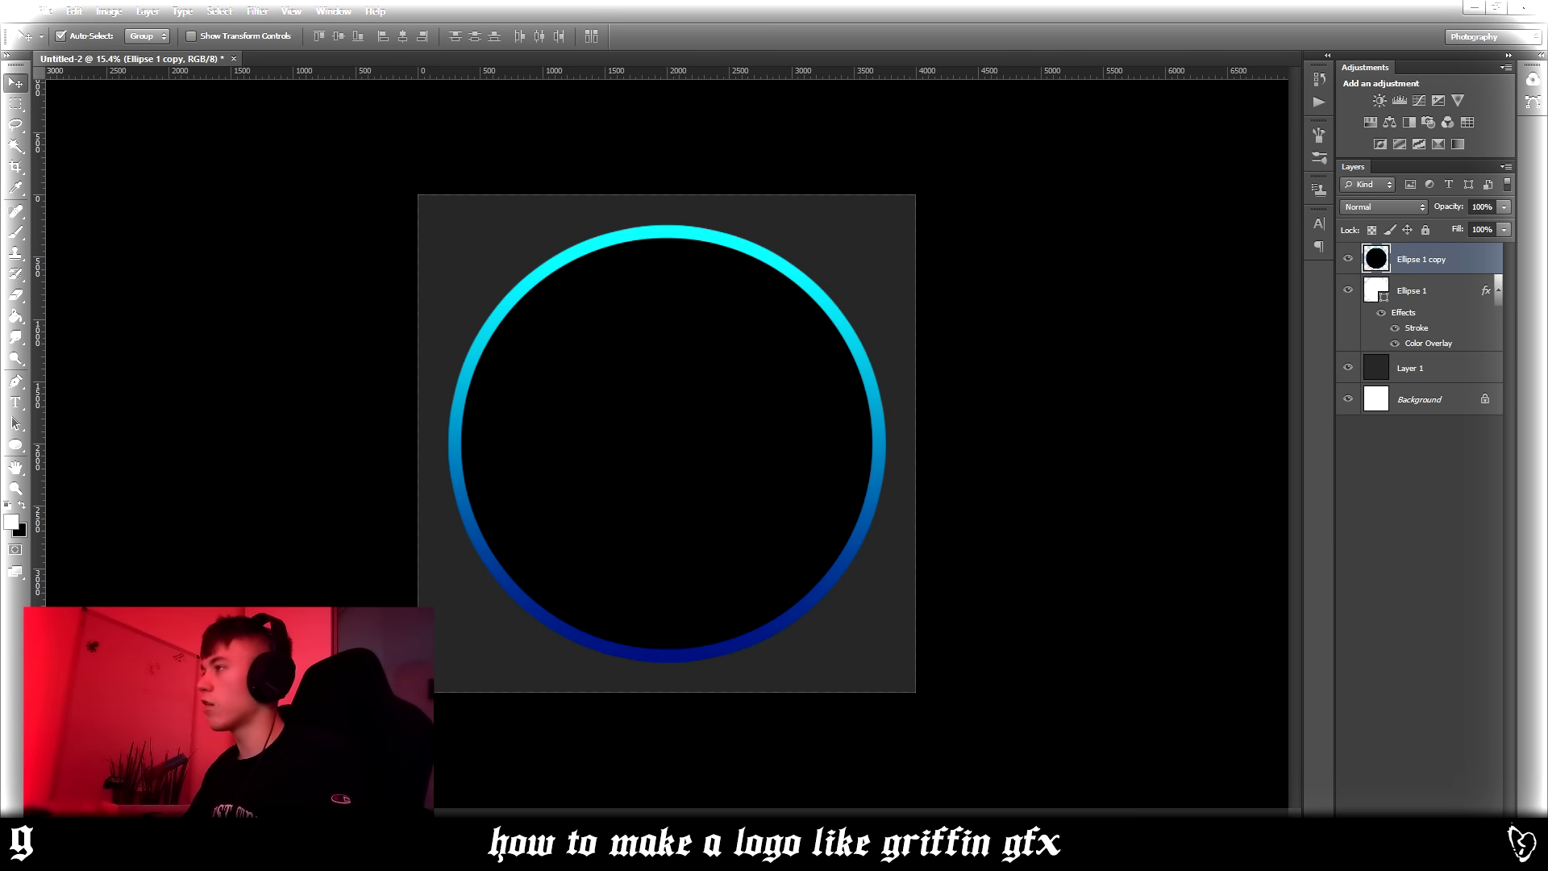
- Add a new empty layer above the rasterized circle copy and clip it to that copy
key("ctrl+shift+alt+n")
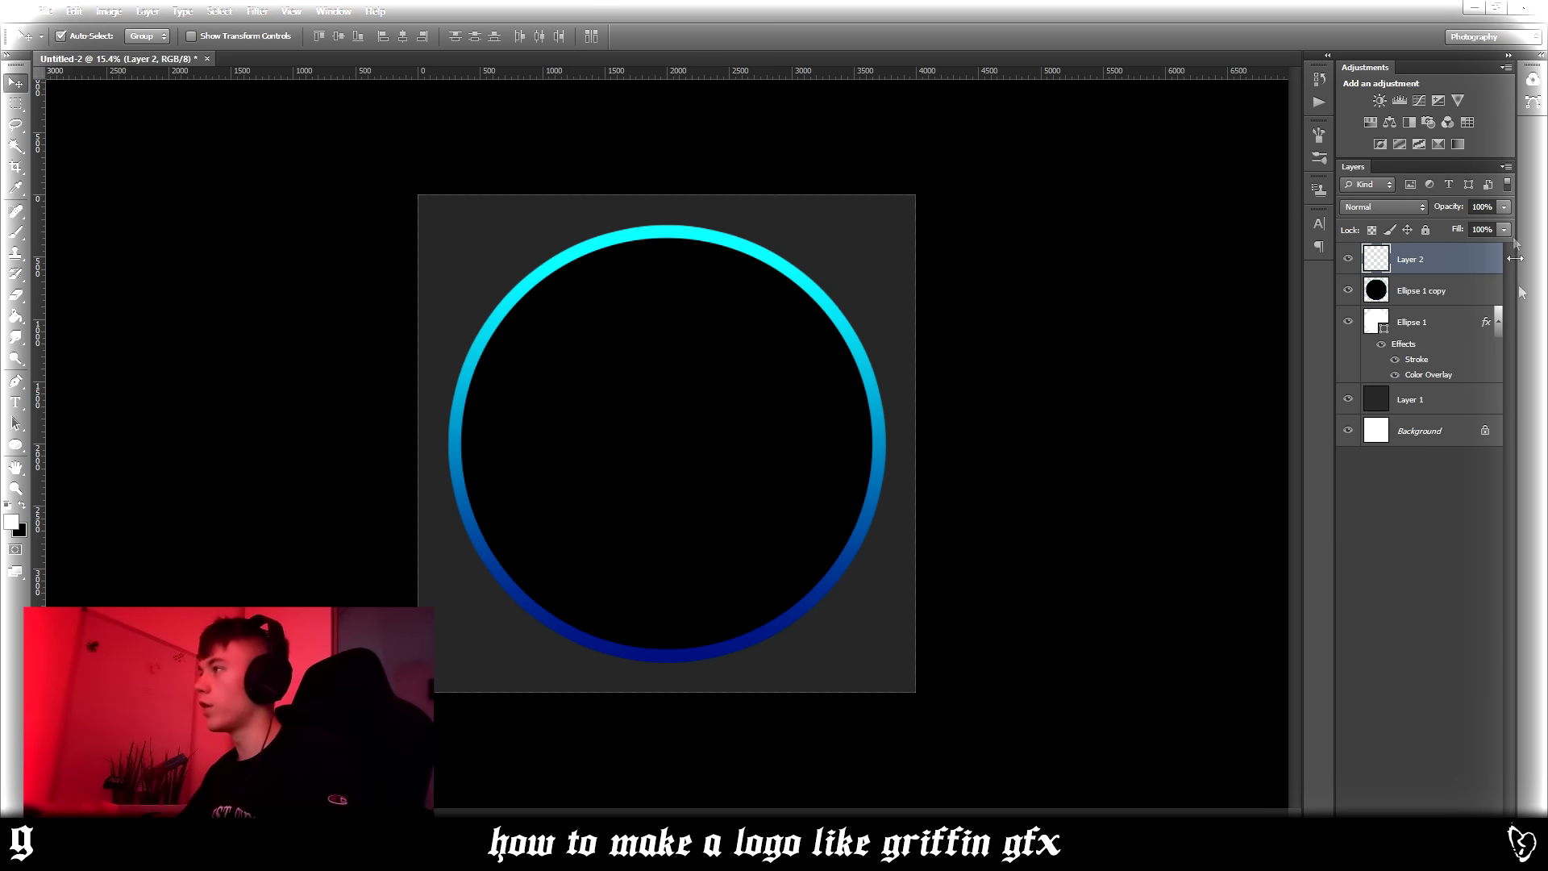
right_click(1417, 267)
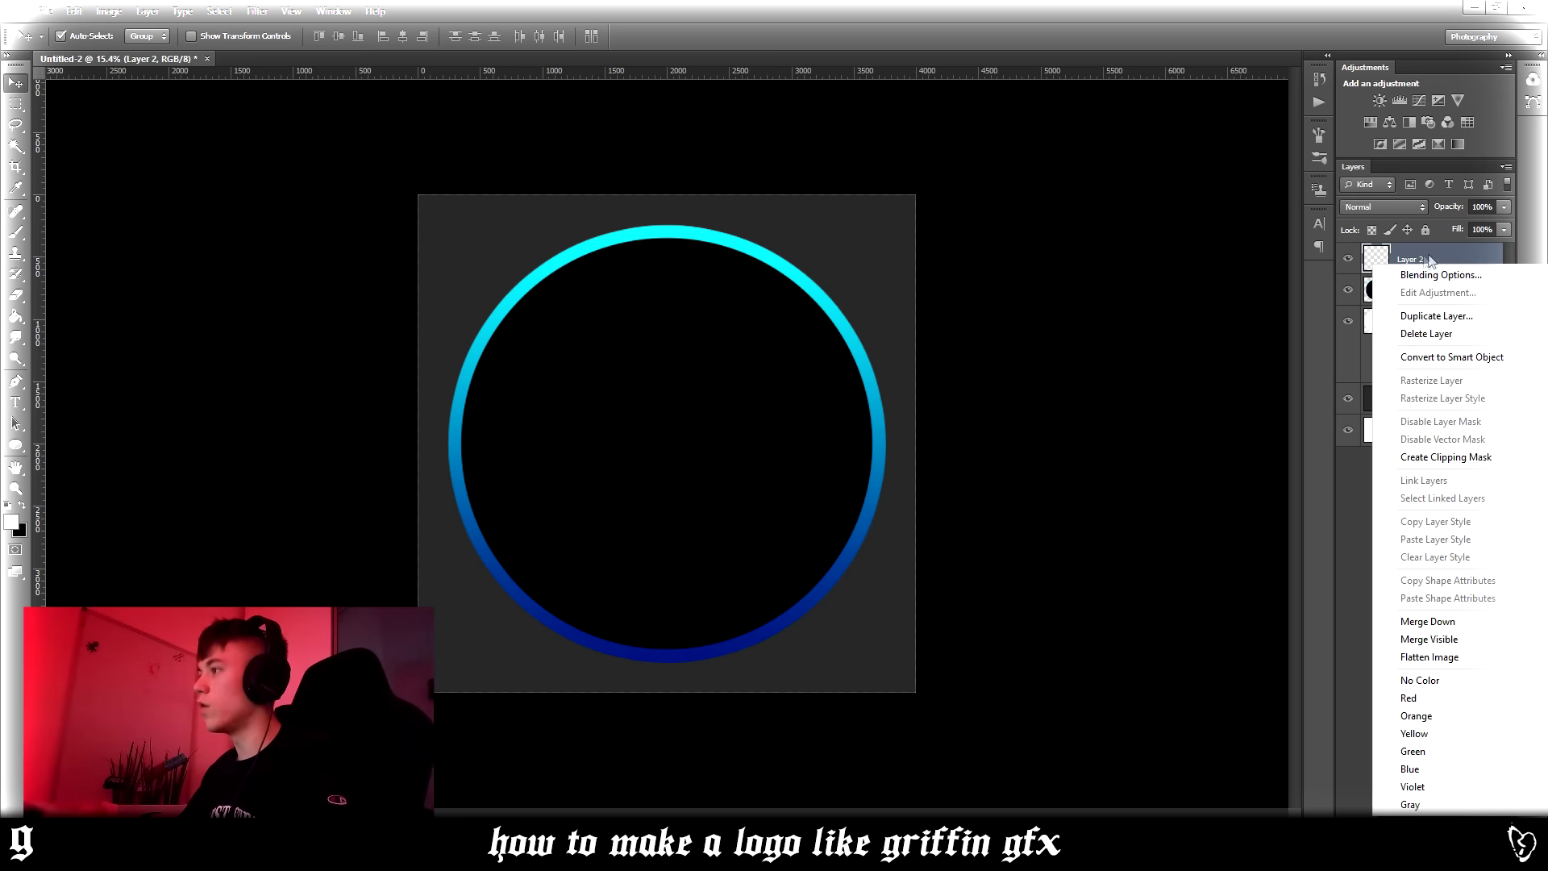
left_click(1441, 458)
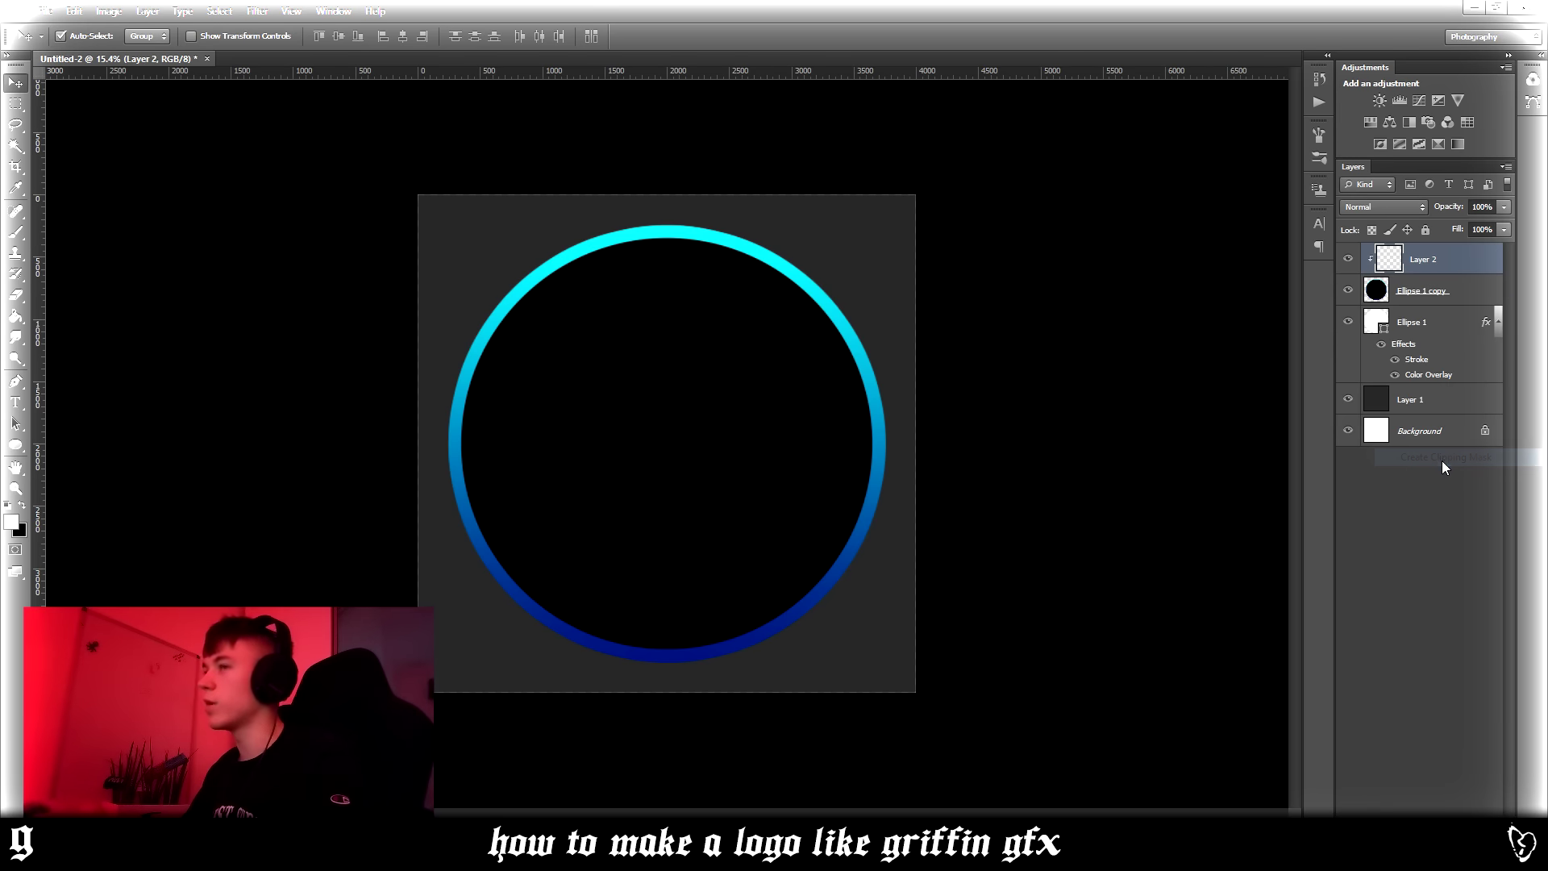
- Outline the canvas's lower-left half with the Pen tool along the corner-to-corner diagonal and turn the path into a selection
left_click(18, 386)
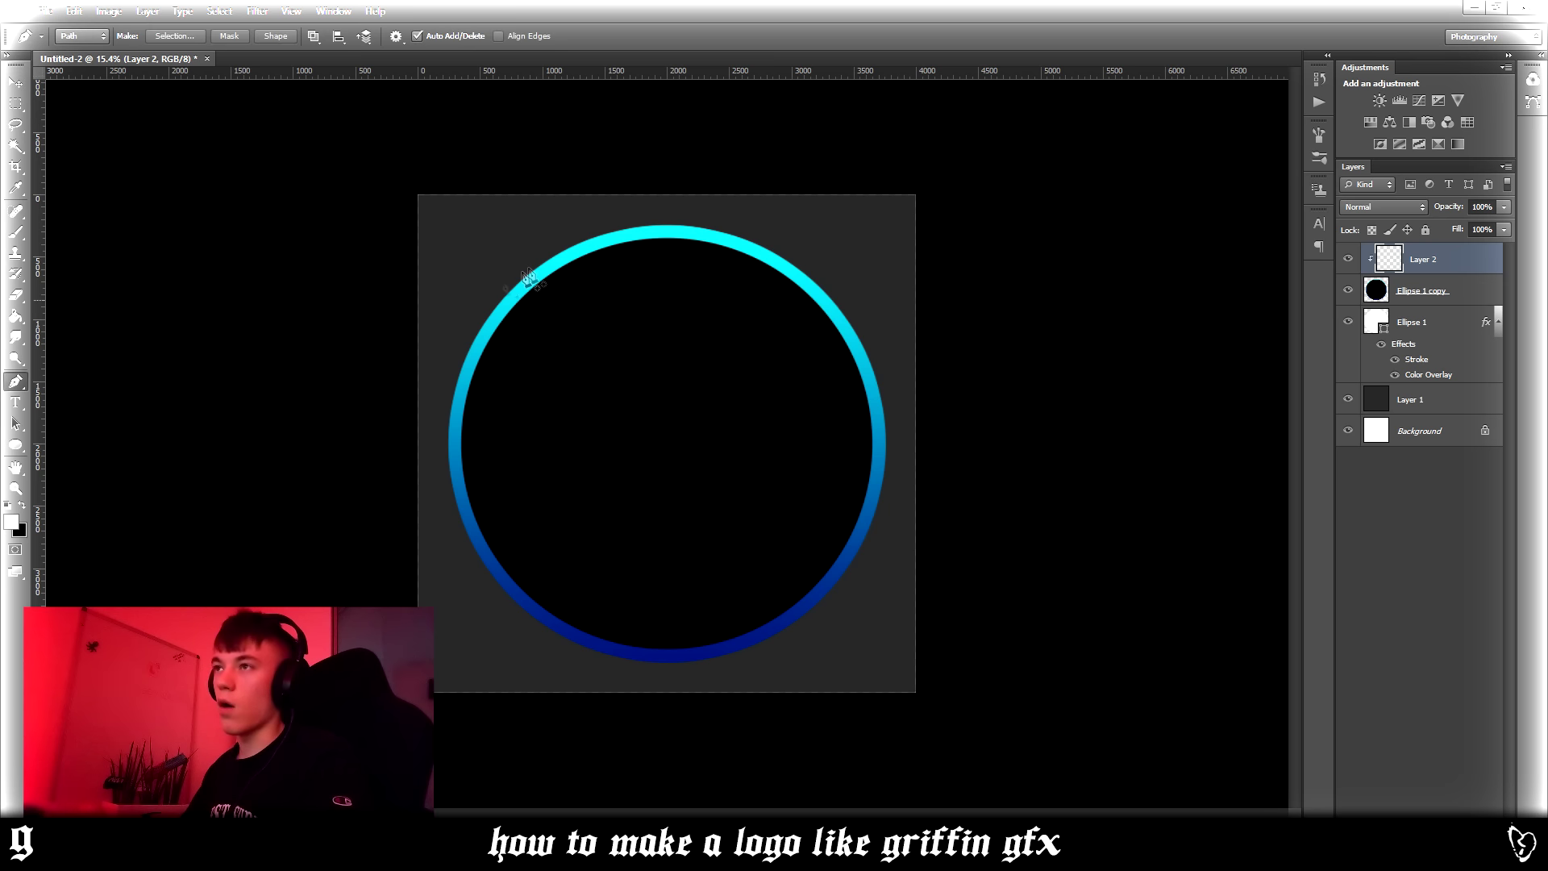
left_click(415, 191)
left_click(921, 697)
left_click(402, 197)
right_click(517, 232)
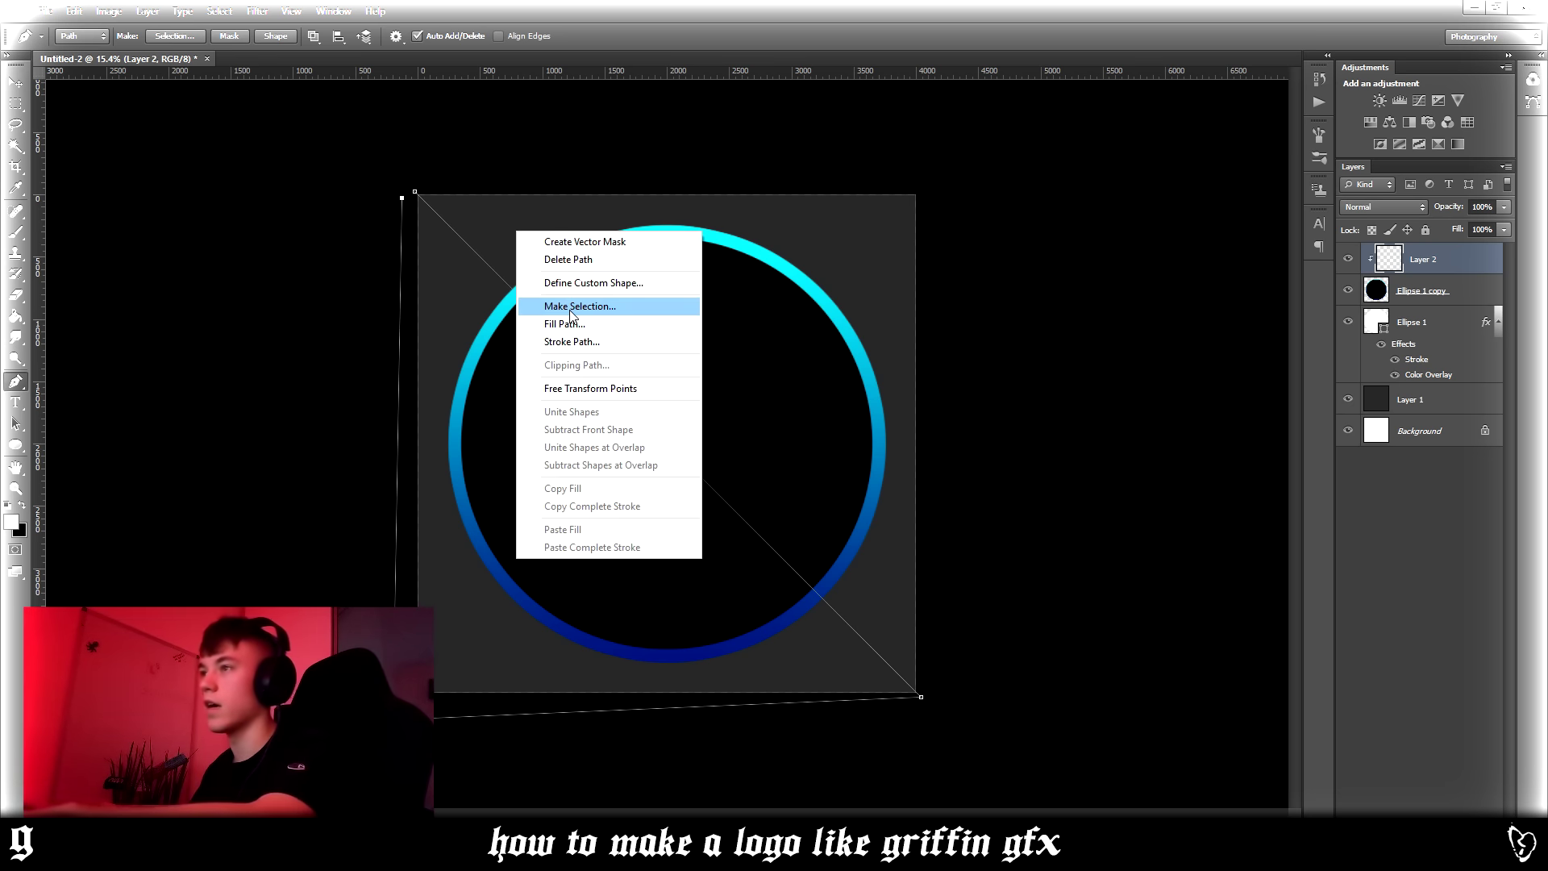
left_click(574, 305)
key("Return")
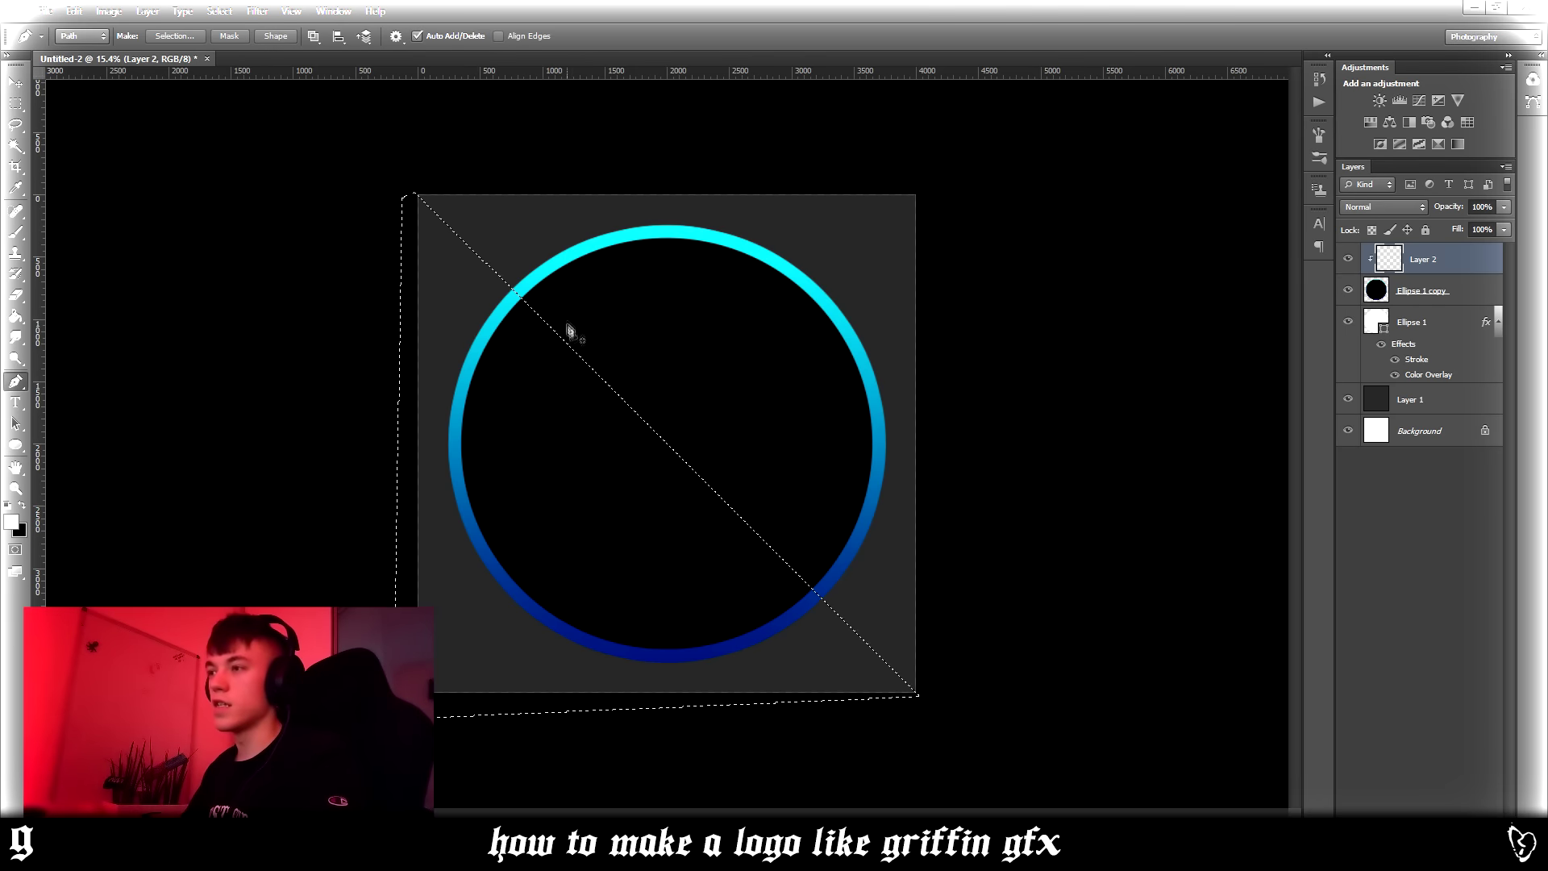
- Fill the selected diagonal half with white on the clipped layer using the Paint Bucket, and deselect
key("b")
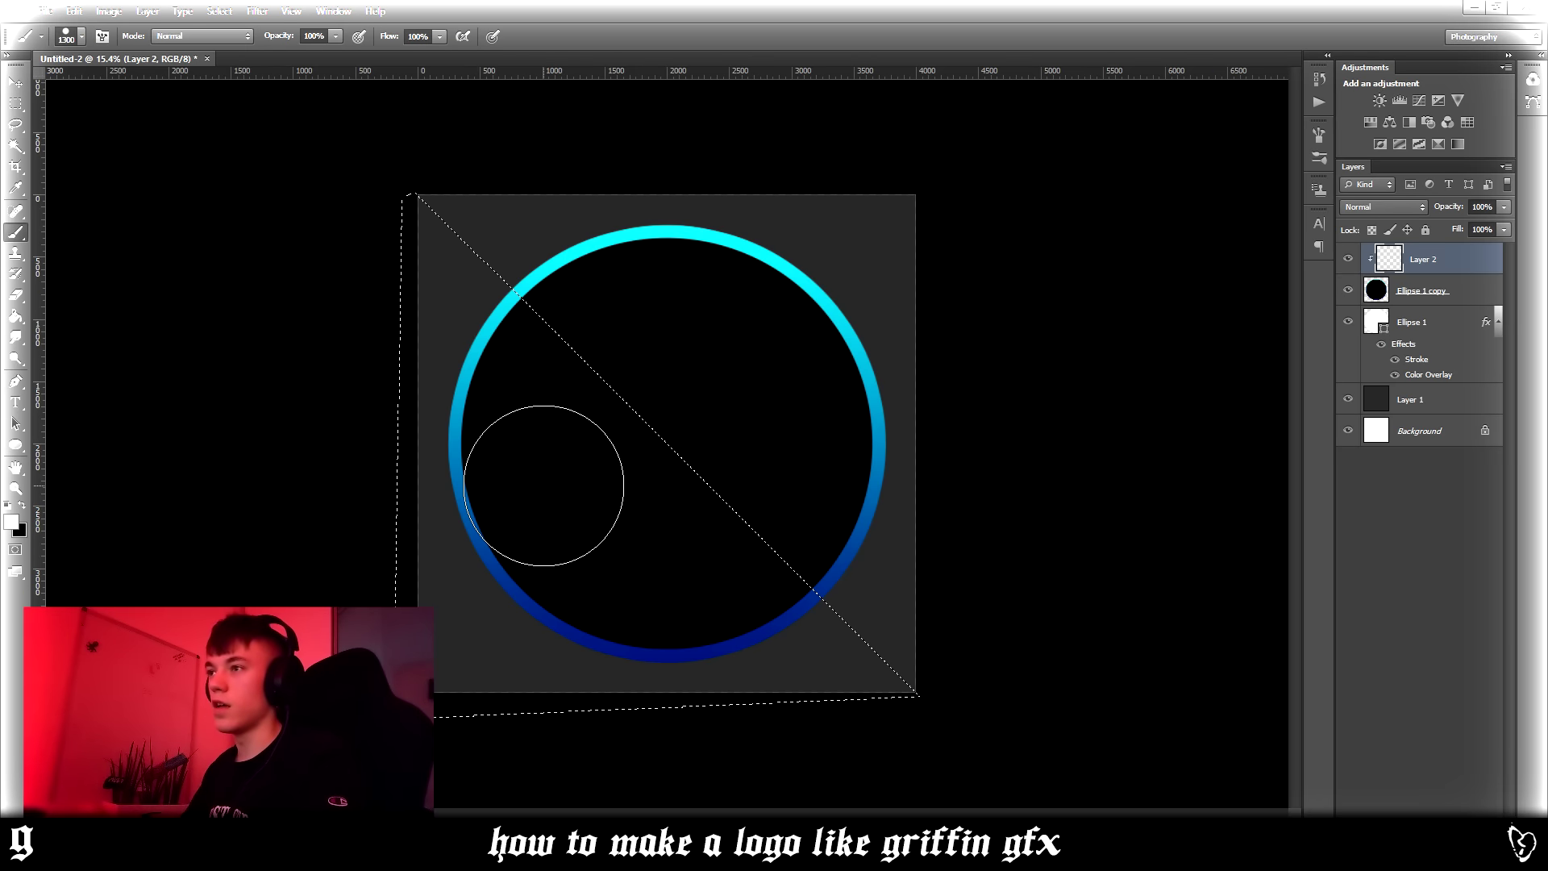
left_click(15, 317)
right_click(16, 317)
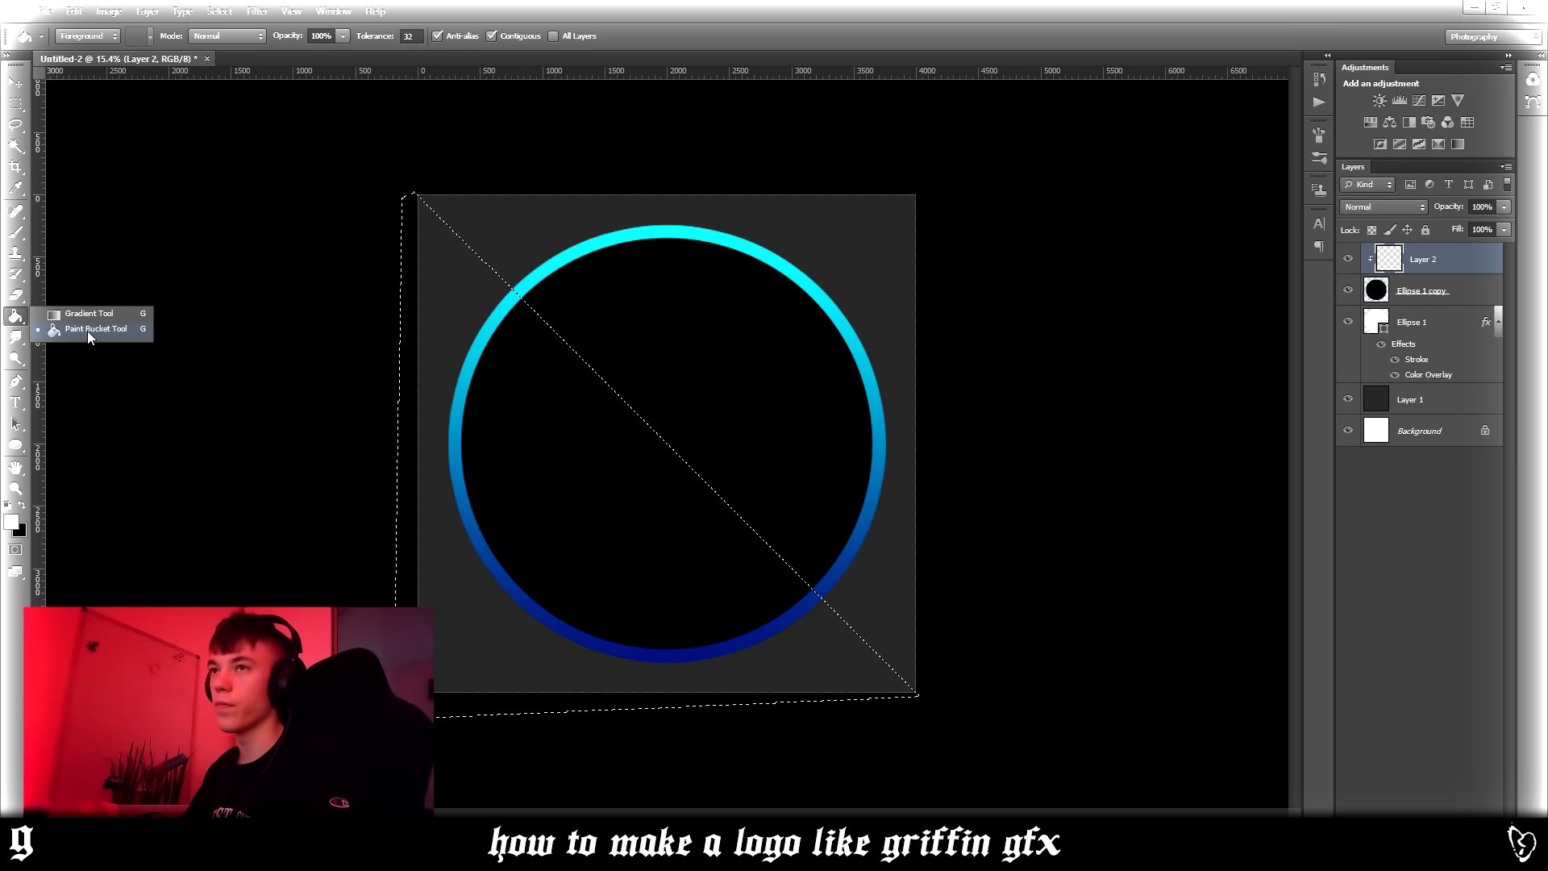
left_click(645, 483)
left_click(644, 483)
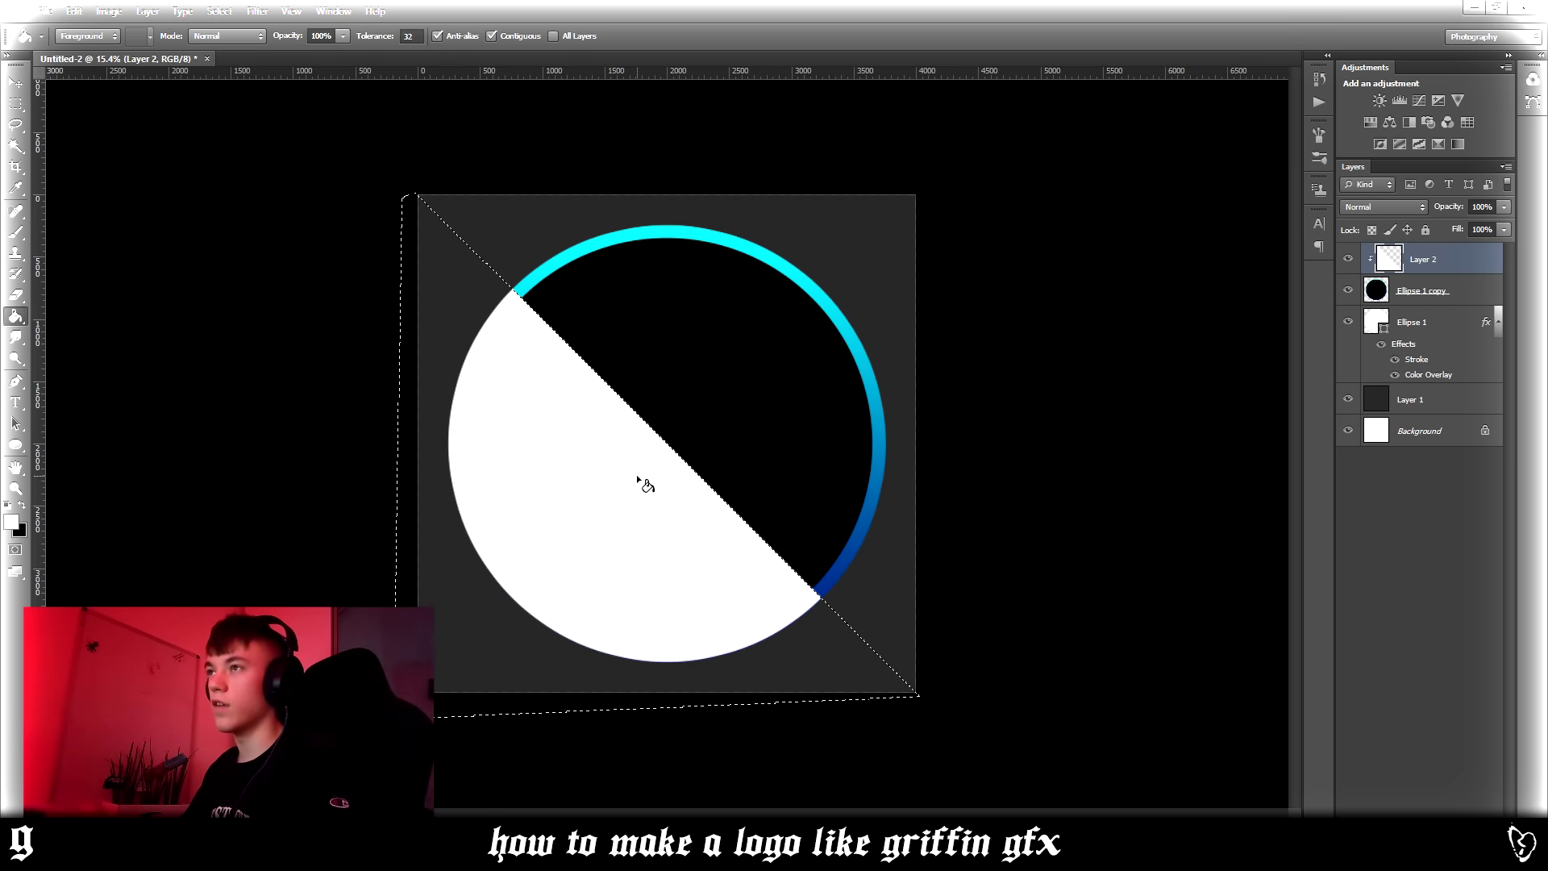
key("ctrl+d")
key("v")
- Select the gradient ring on the rasterized circle copy with the Magic Wand, copy and remove it from that layer, and deselect
left_click(819, 294)
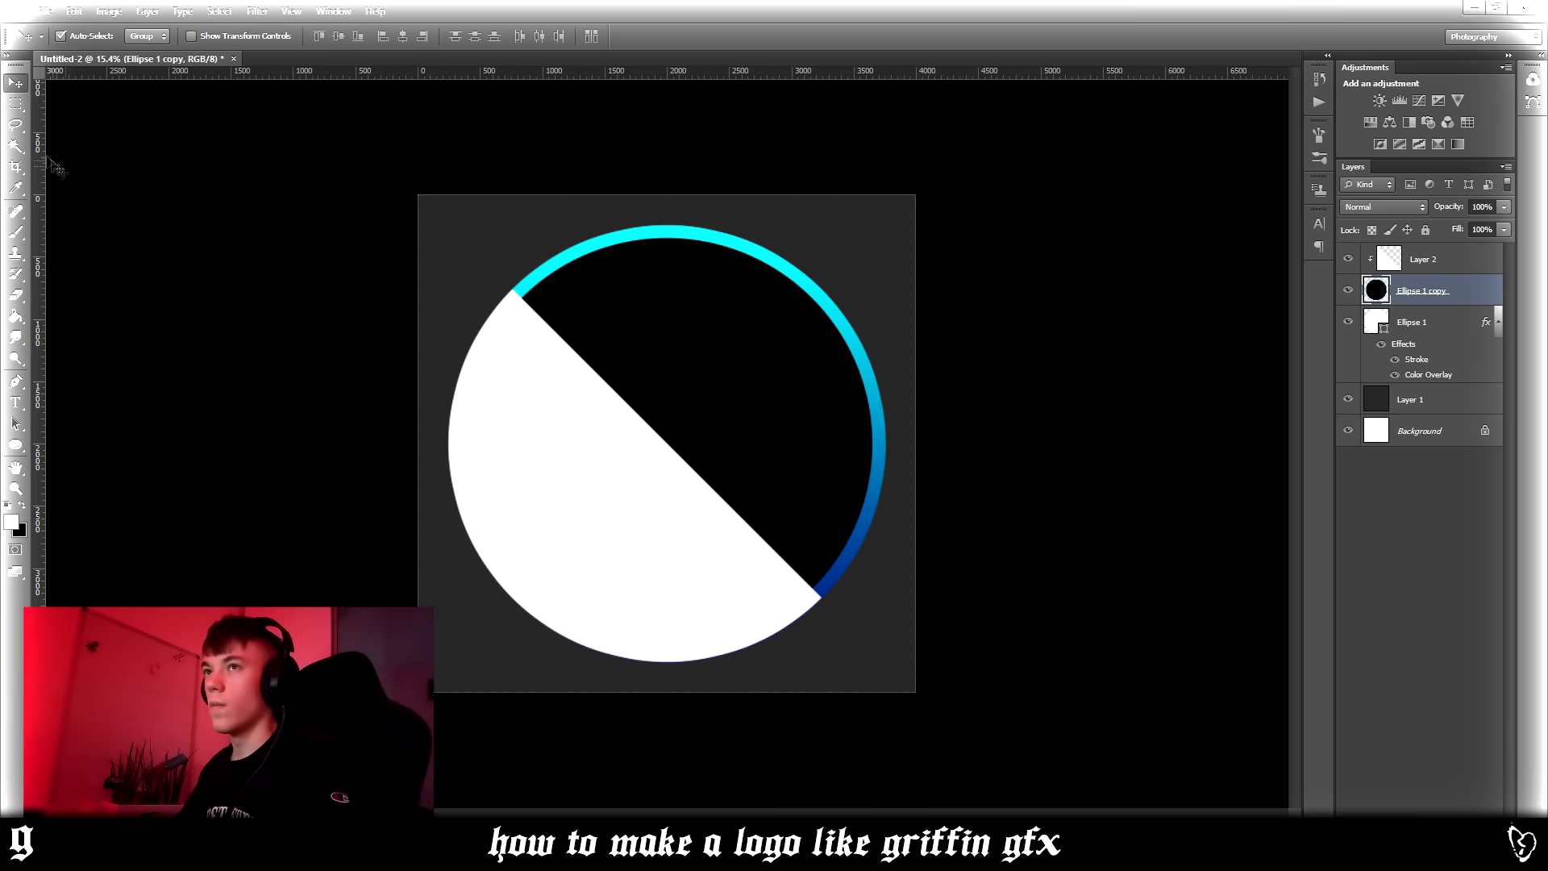
left_click(25, 148)
left_click(24, 87)
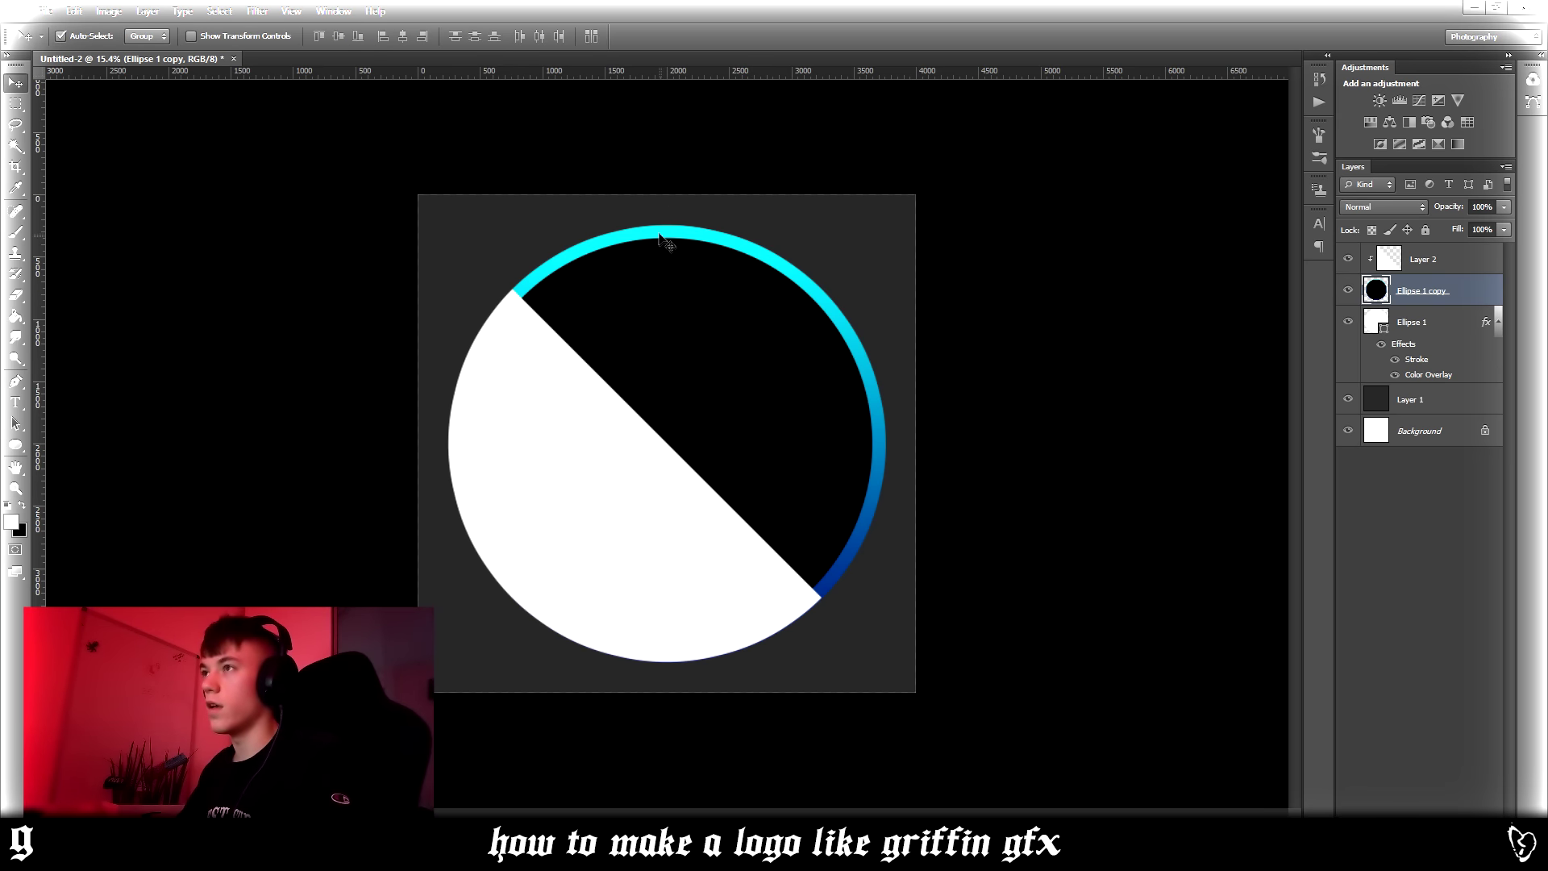
left_click(17, 148)
left_click(545, 266)
key("shift")
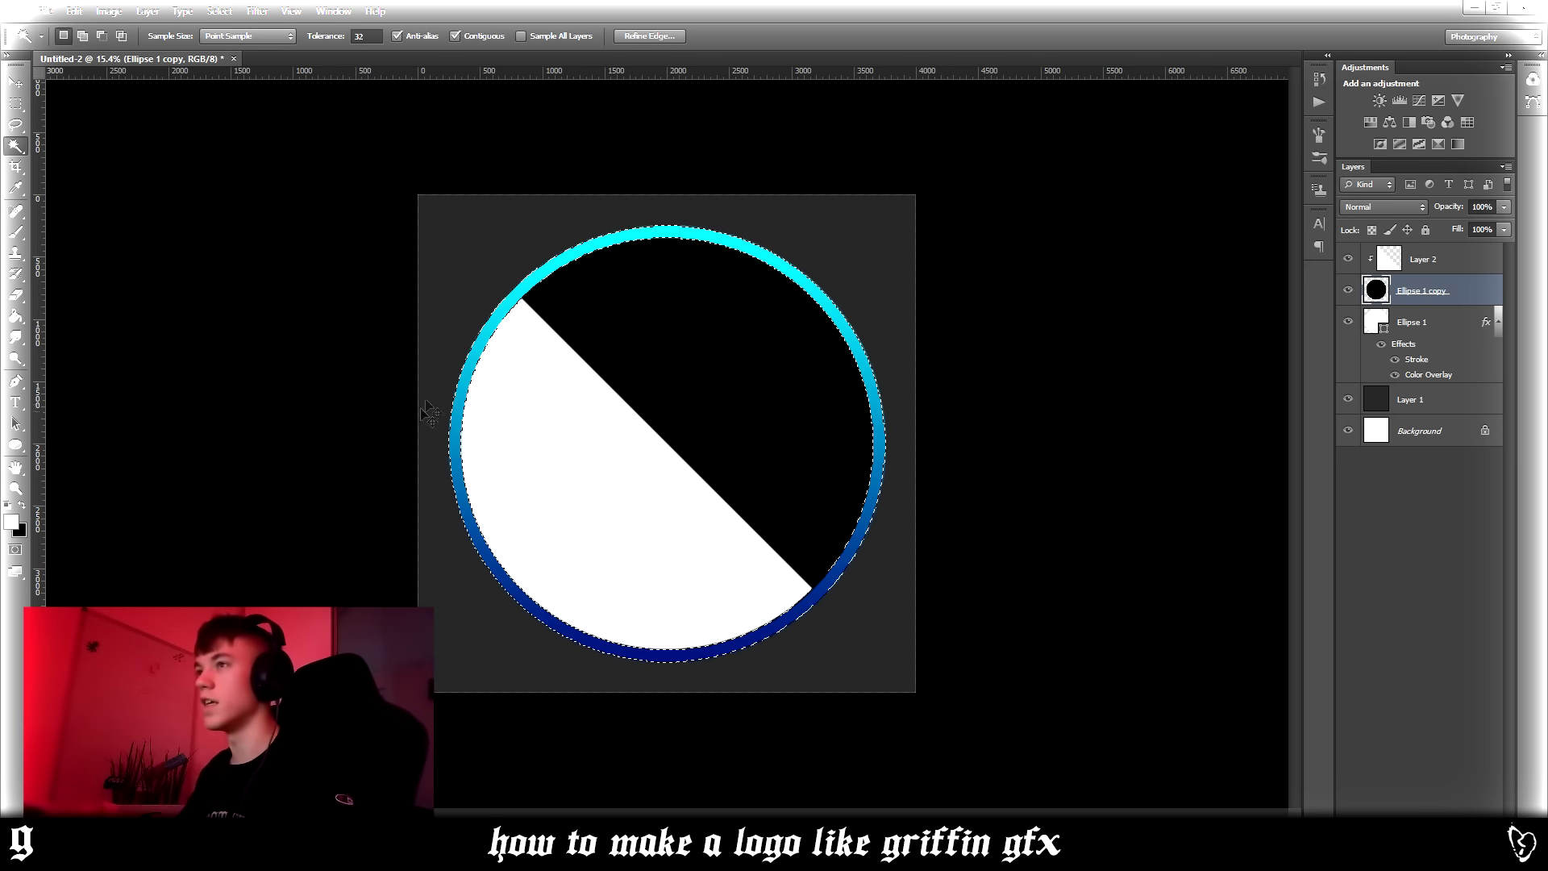
key("ctrl+d")
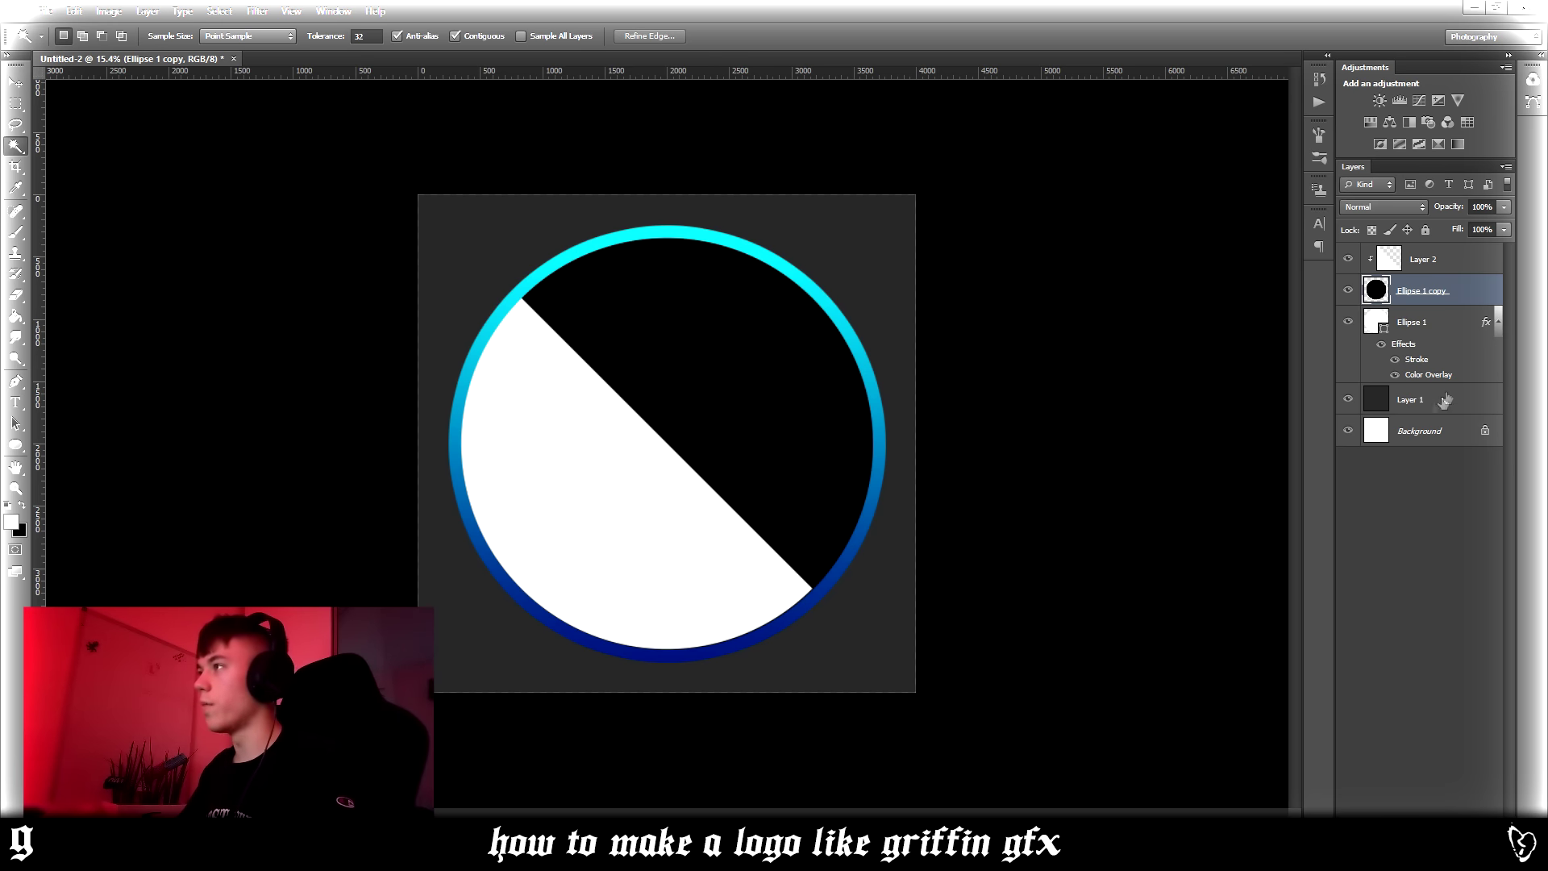
- Lower the opacity of the clipped white half layer to 10%
left_click(1436, 258)
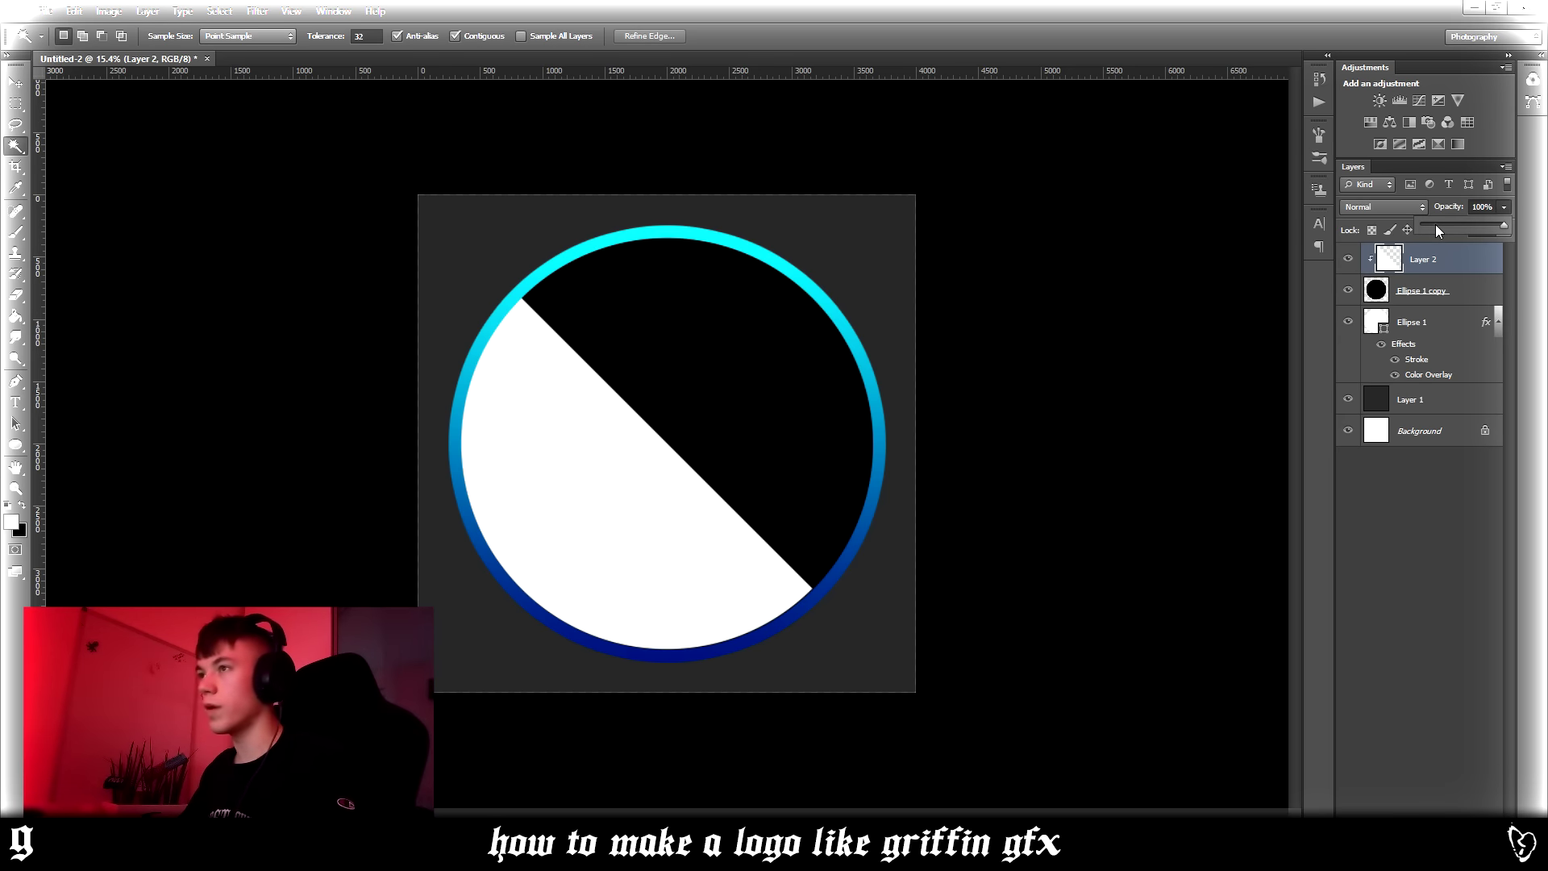
left_click(1435, 225)
left_click_drag(1432, 229, 1430, 229)
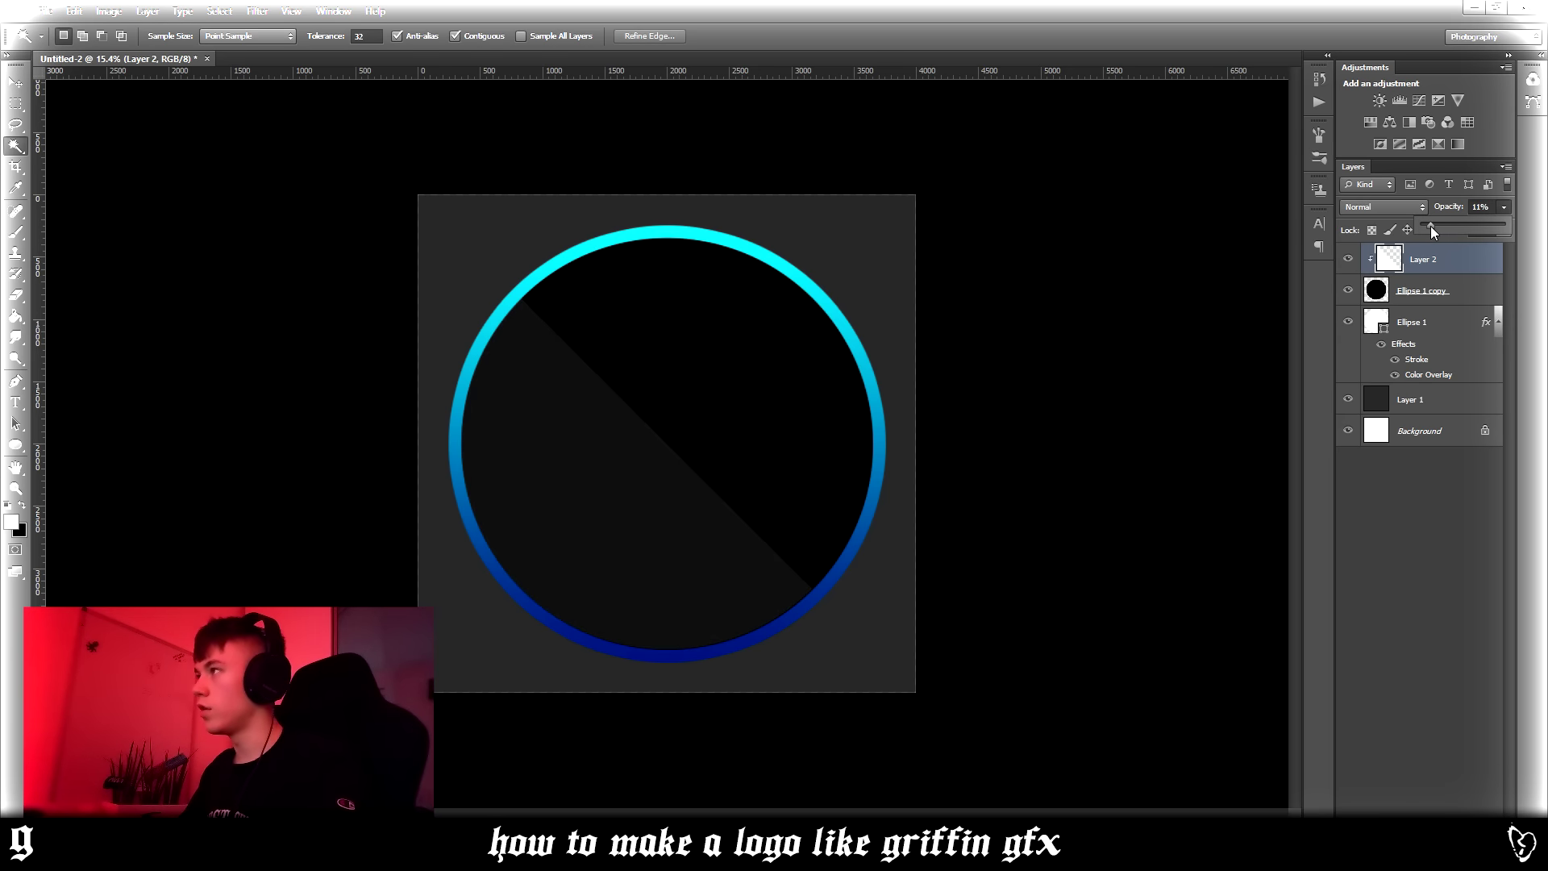
left_click(1431, 264)
- Paste the copied gradient ring onto a new top layer and align it over the circle's outline
left_click(15, 82)
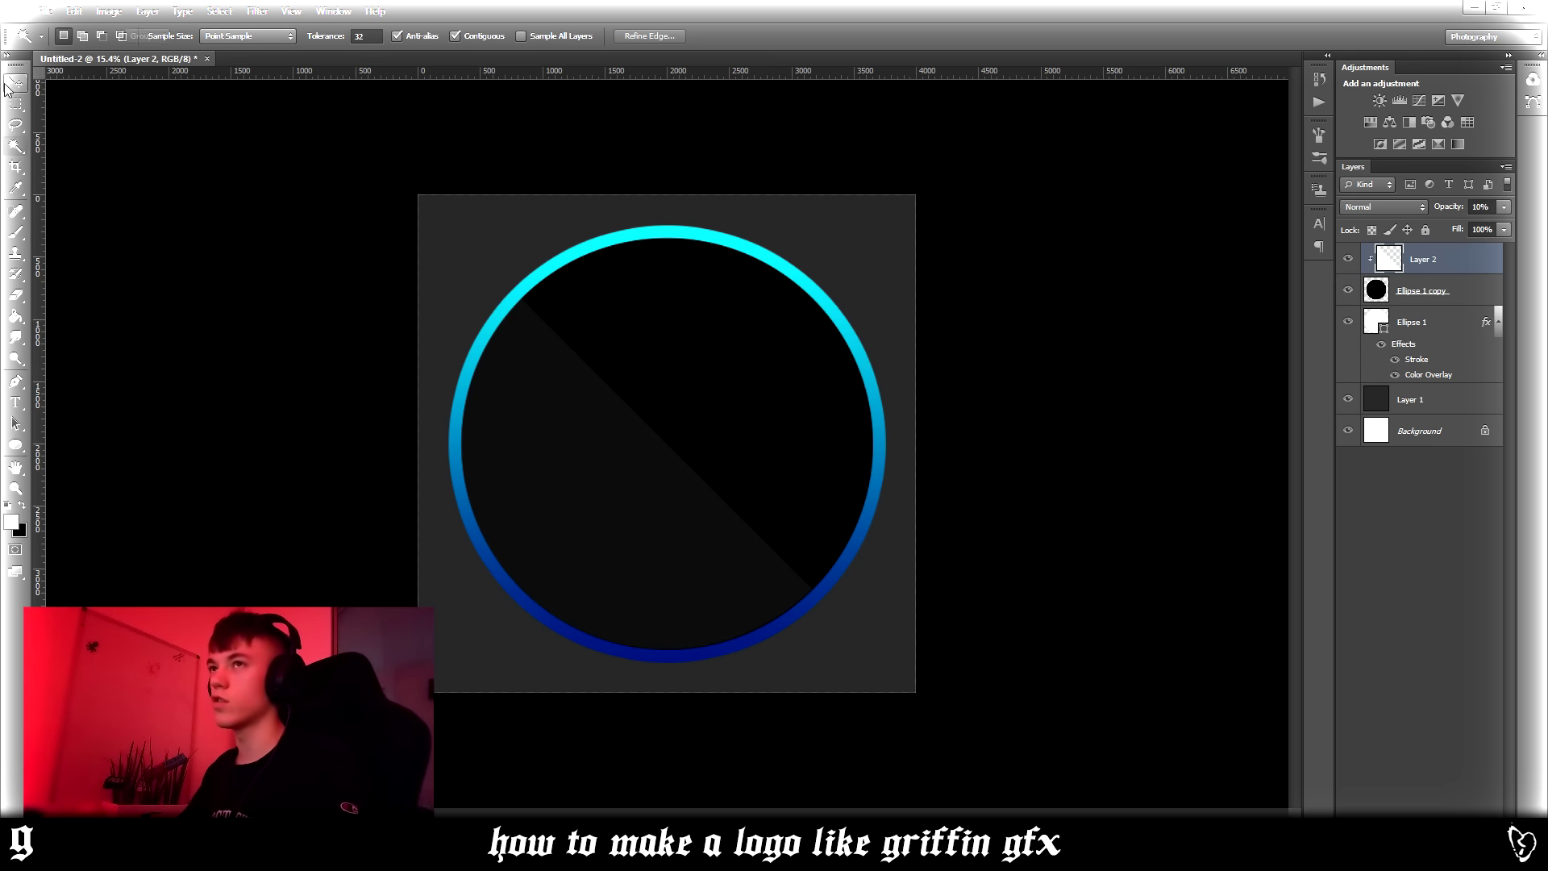
key("ctrl+v")
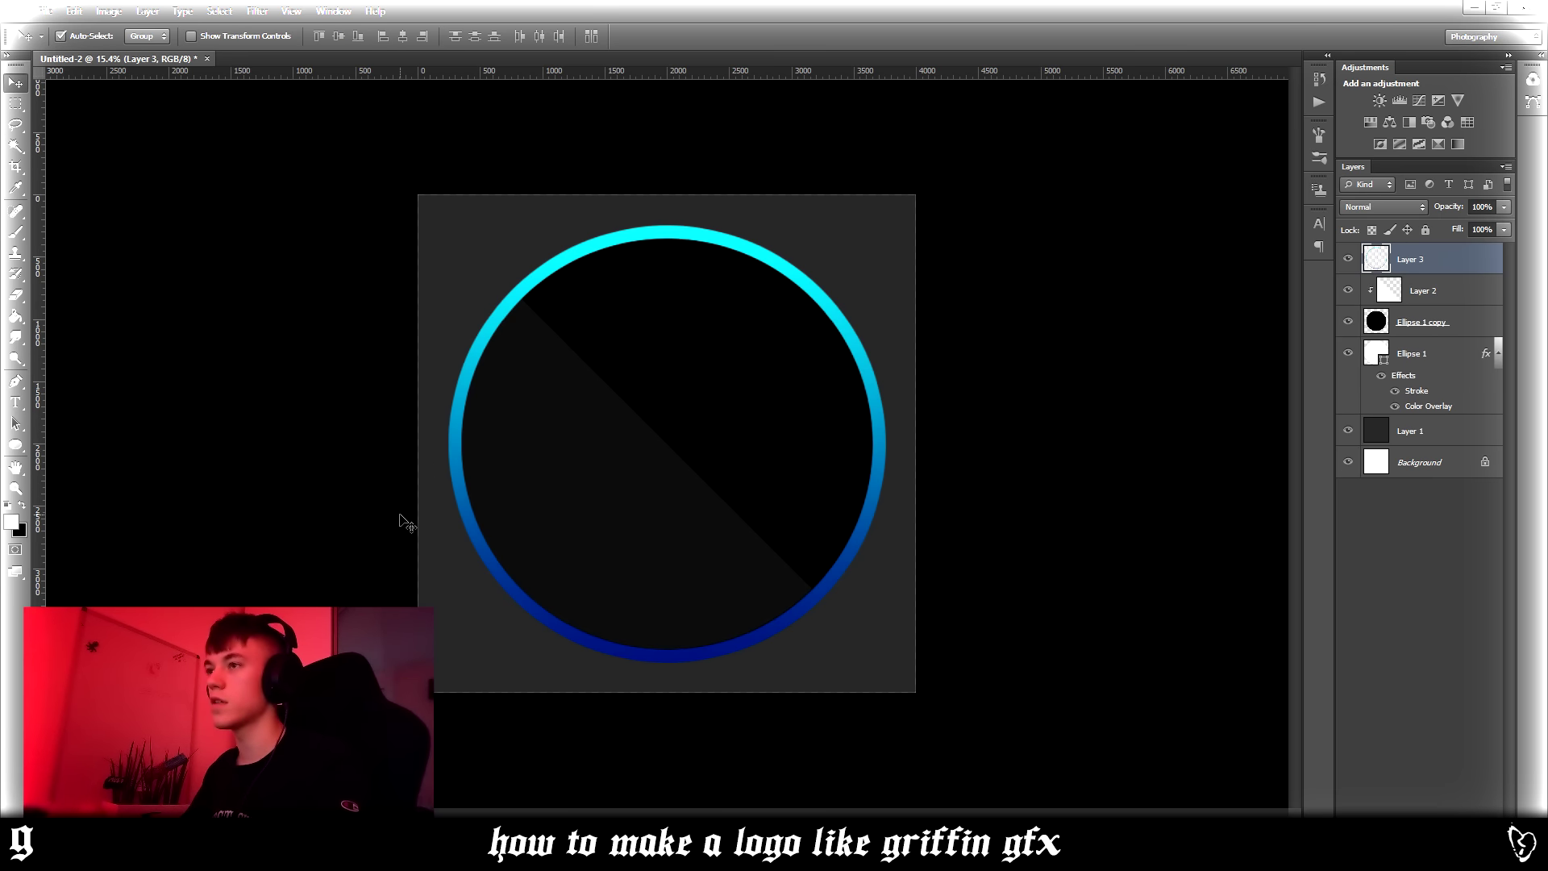
left_click(1348, 260)
left_click(1349, 259)
key("ctrl+t")
left_click_drag(588, 304, 711, 379)
key("Return")
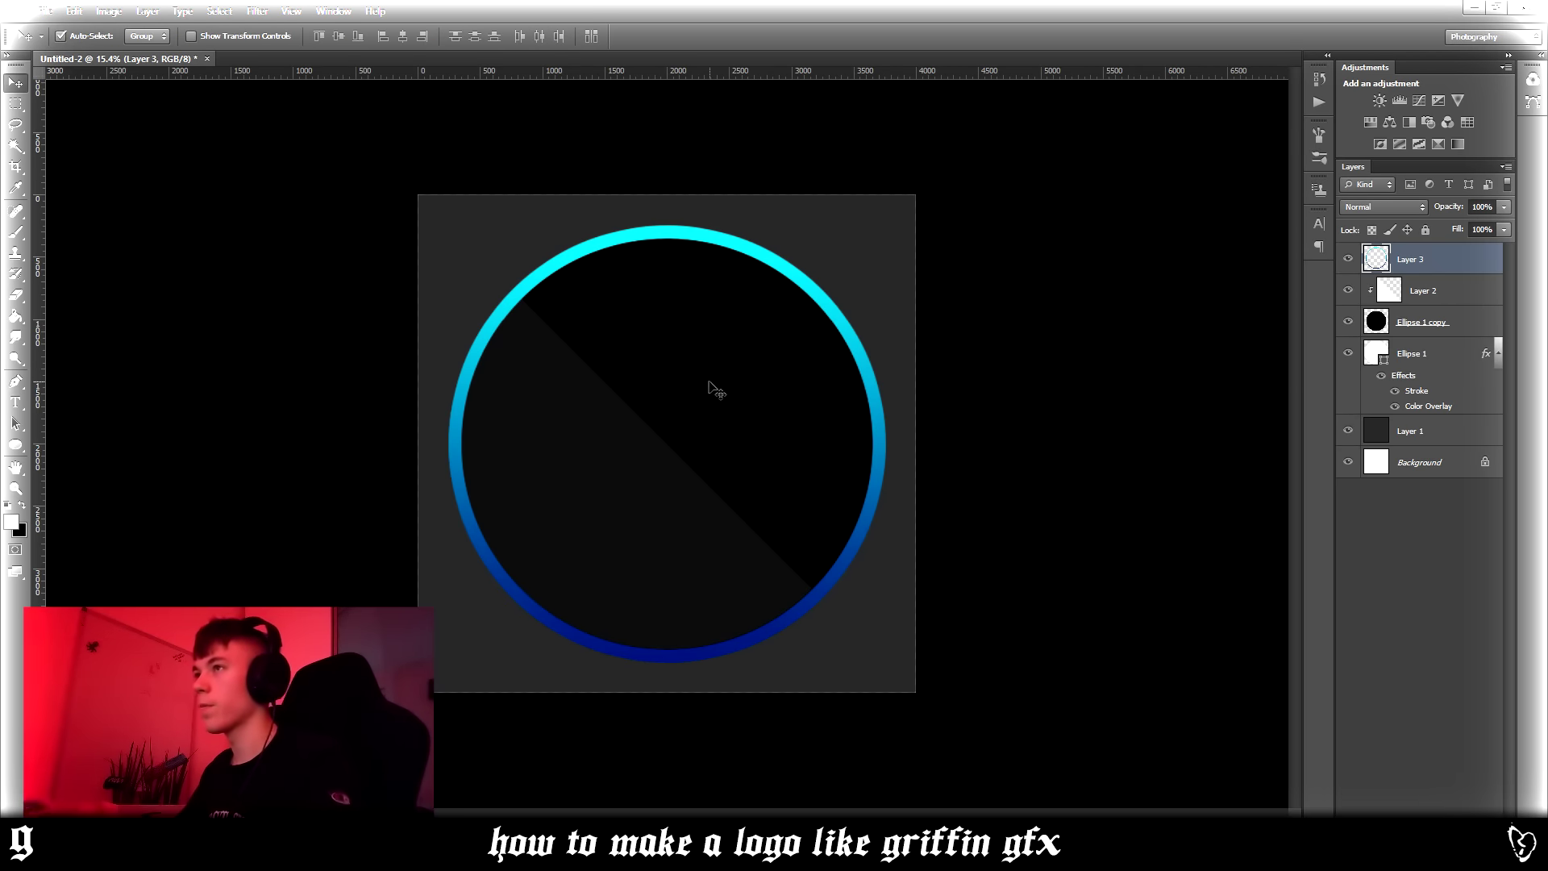
- Add a Drop Shadow with 100% opacity, 19% spread and 250 px size to the pasted ring and rasterize its layer style
right_click(1412, 267)
left_click(1371, 273)
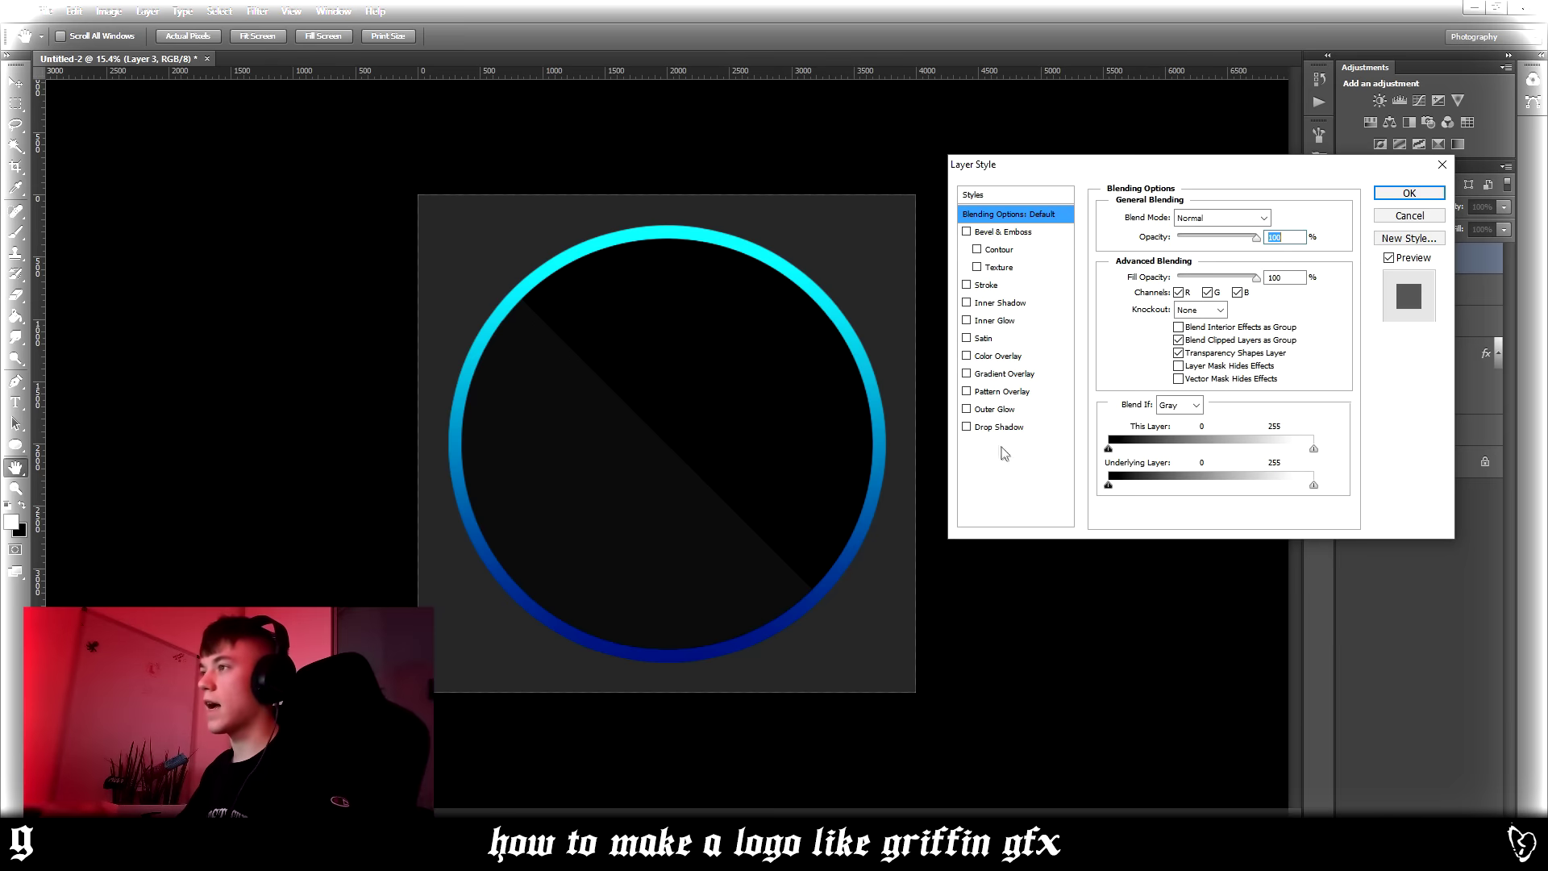
left_click(999, 428)
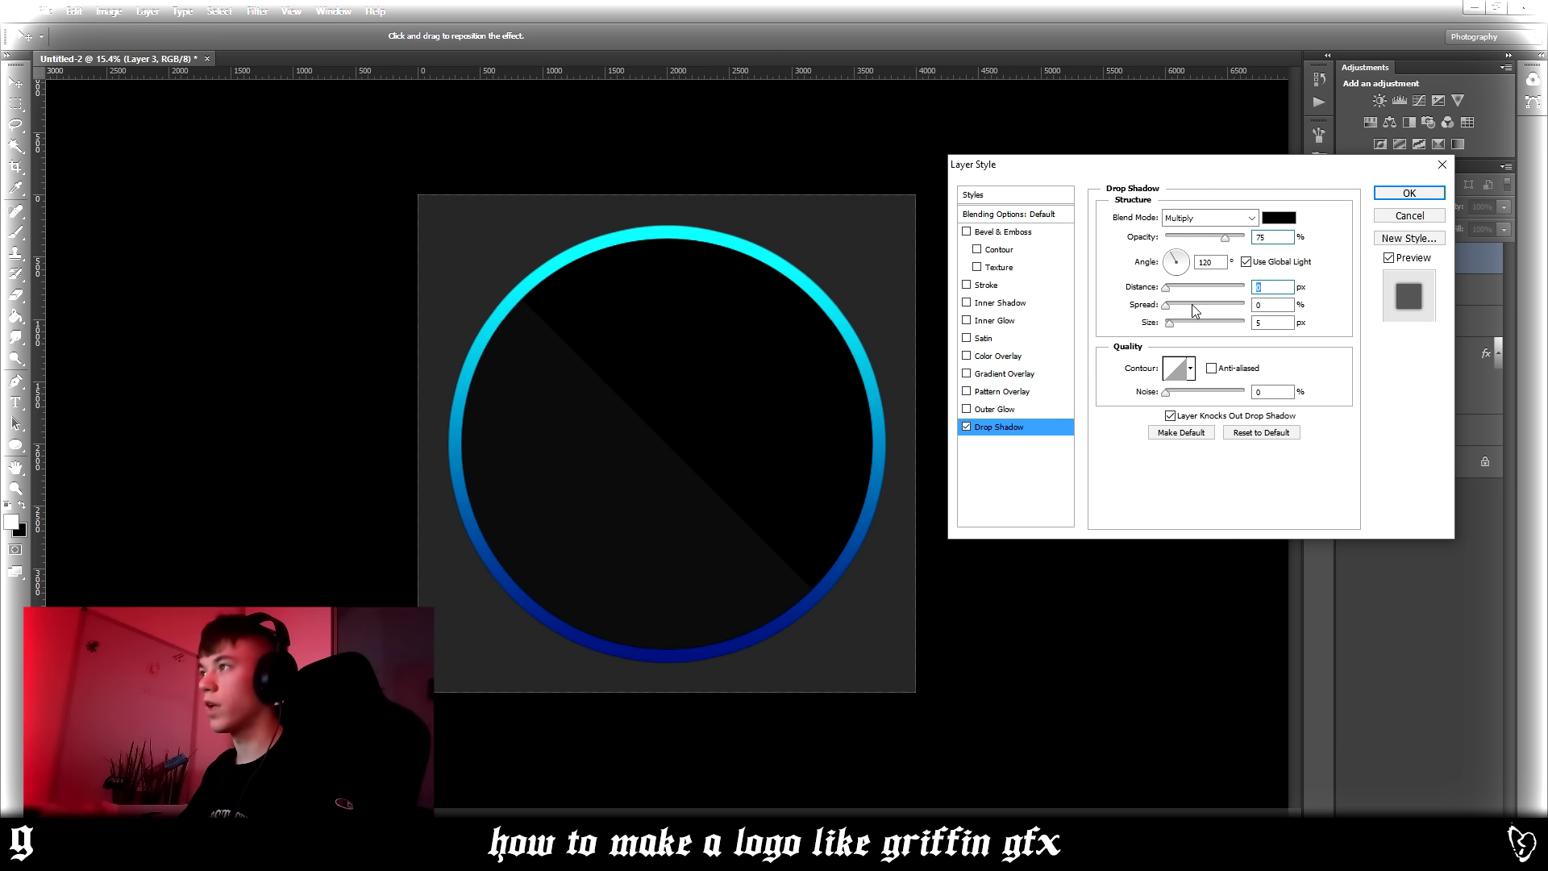
mouse_move(1166, 305)
left_mouse_down()
mouse_move(1249, 324)
mouse_move(1191, 305)
mouse_move(1127, 314)
mouse_move(1182, 316)
left_mouse_up()
left_click_drag(1225, 236, 1316, 248)
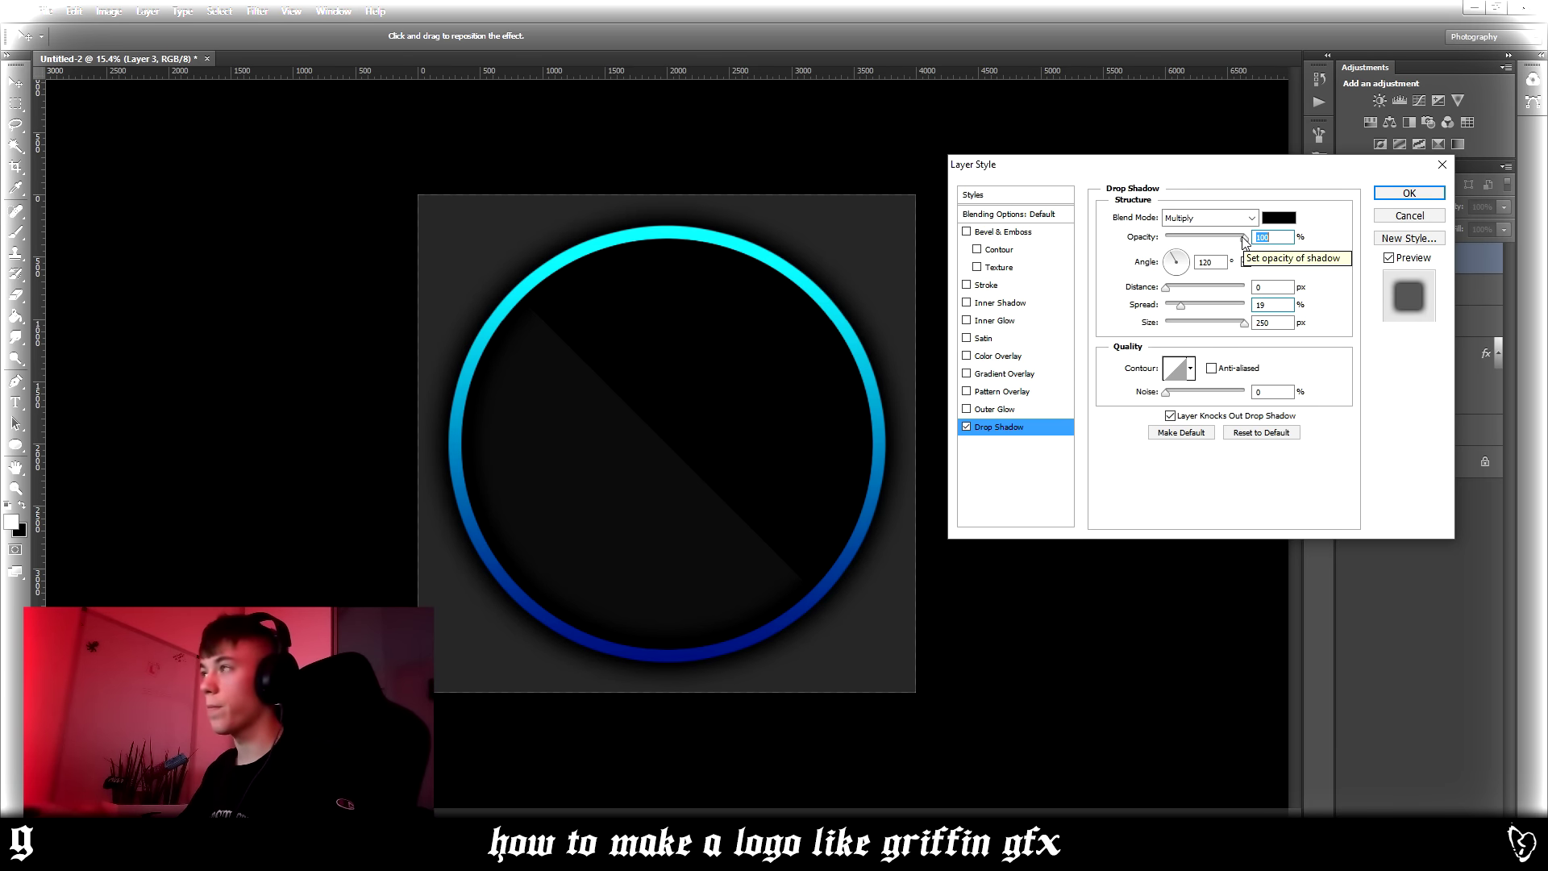
left_click(1407, 195)
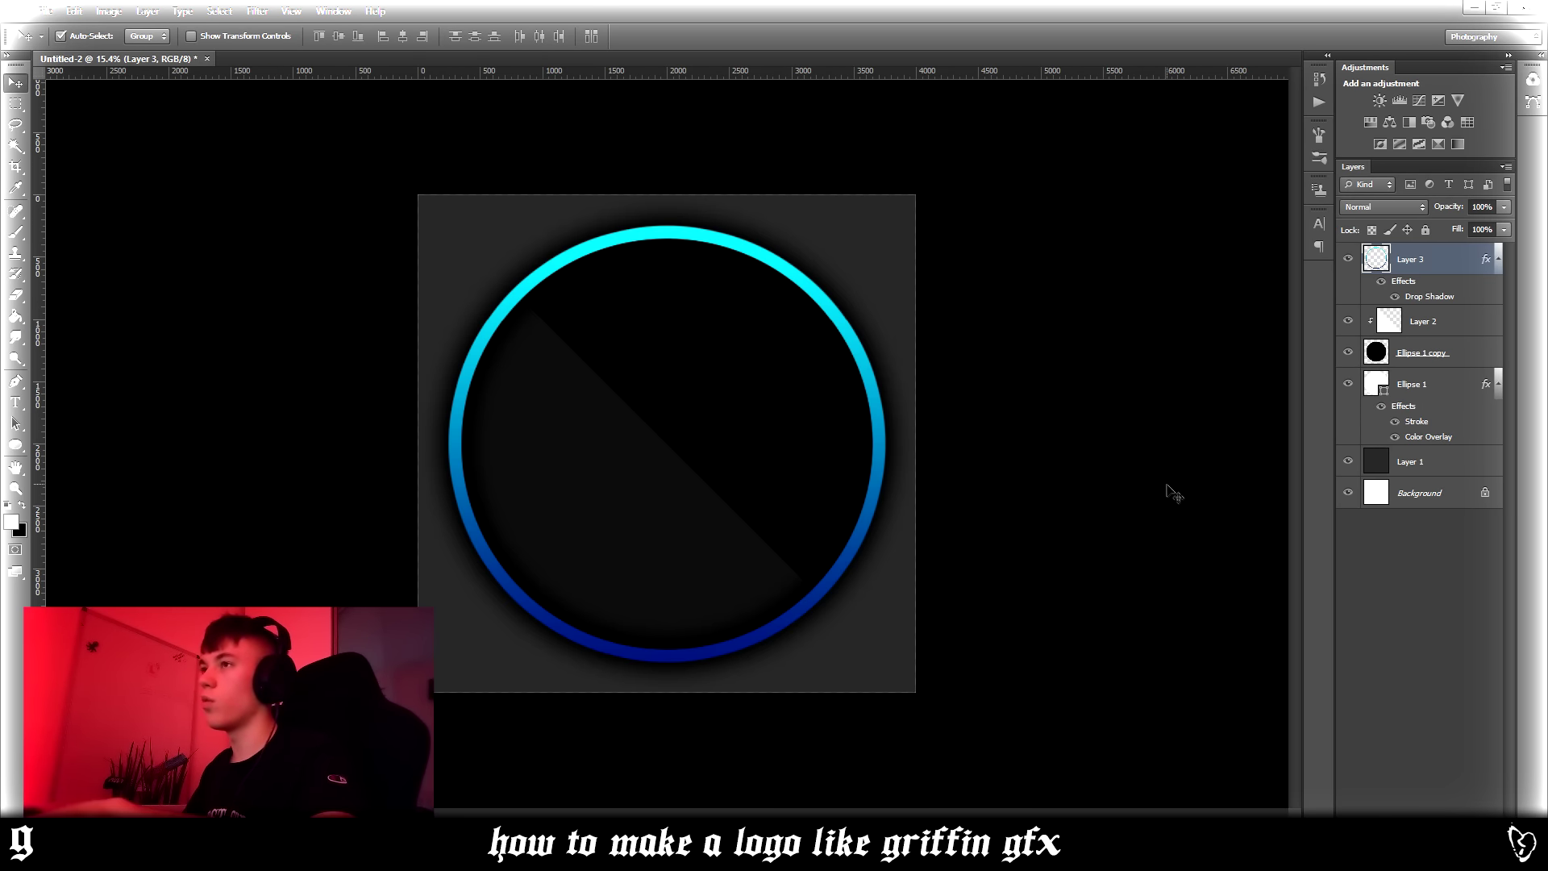
right_click(1419, 268)
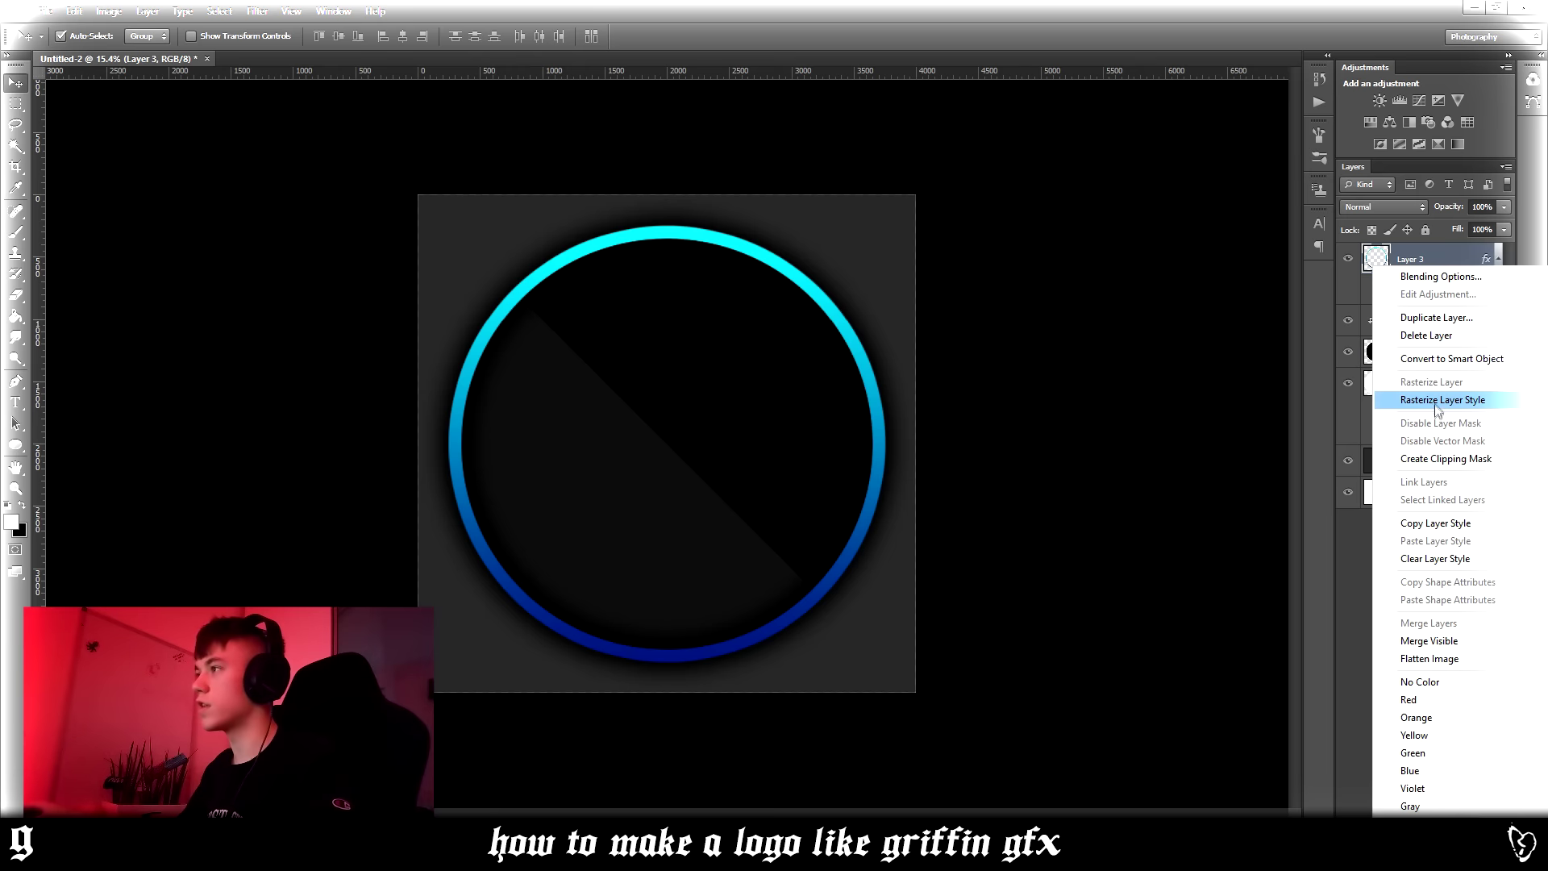
left_click(1440, 408)
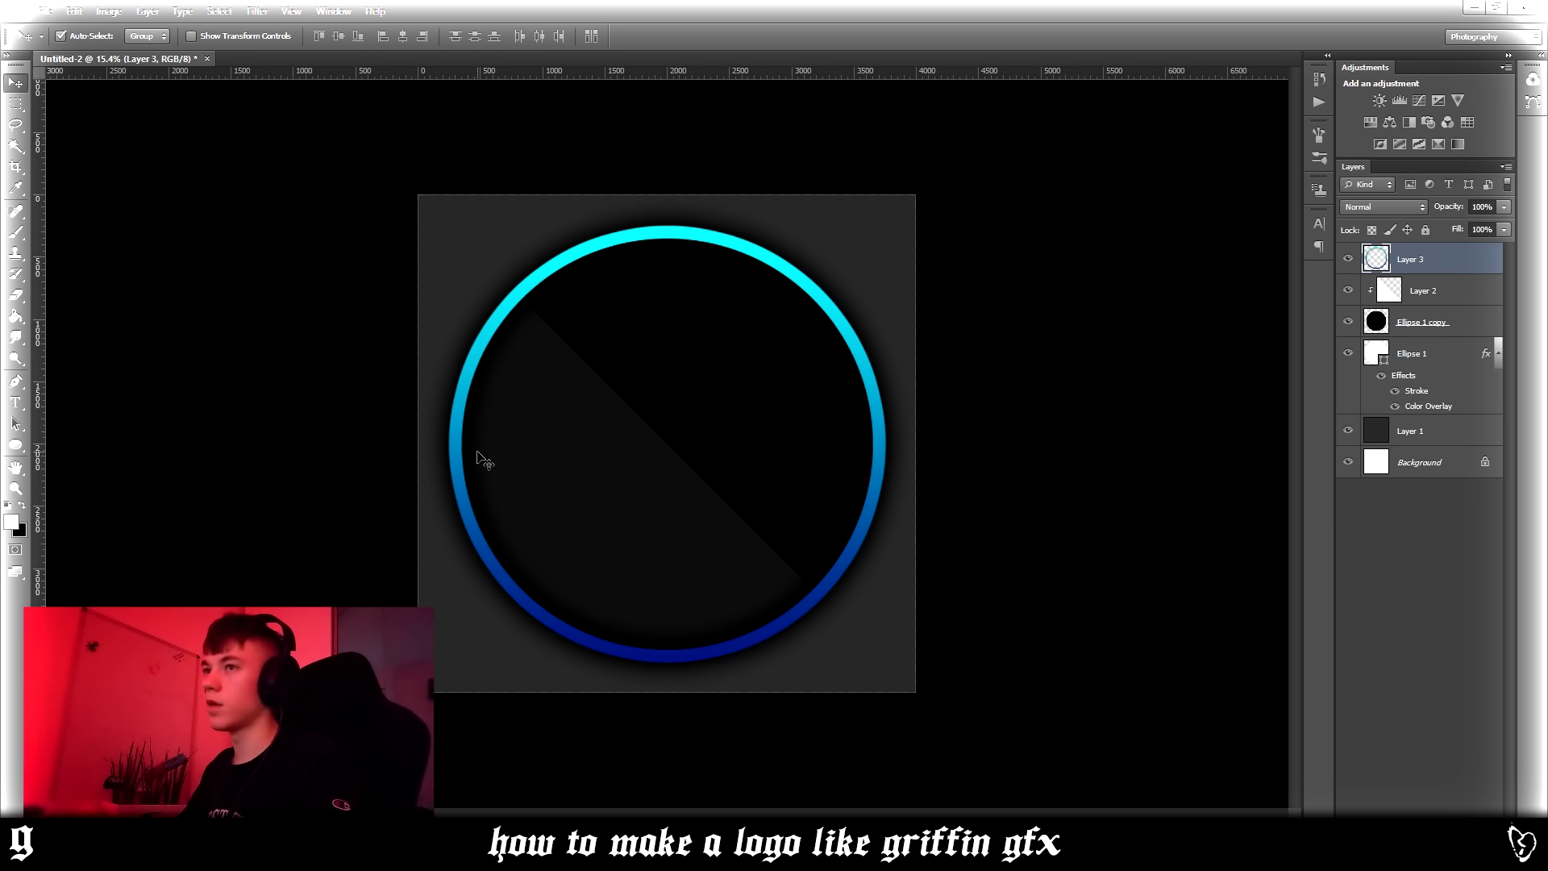
- Trace a closed Pen path along the middle of the gradient ring and convert it into a new selection
left_click(16, 382)
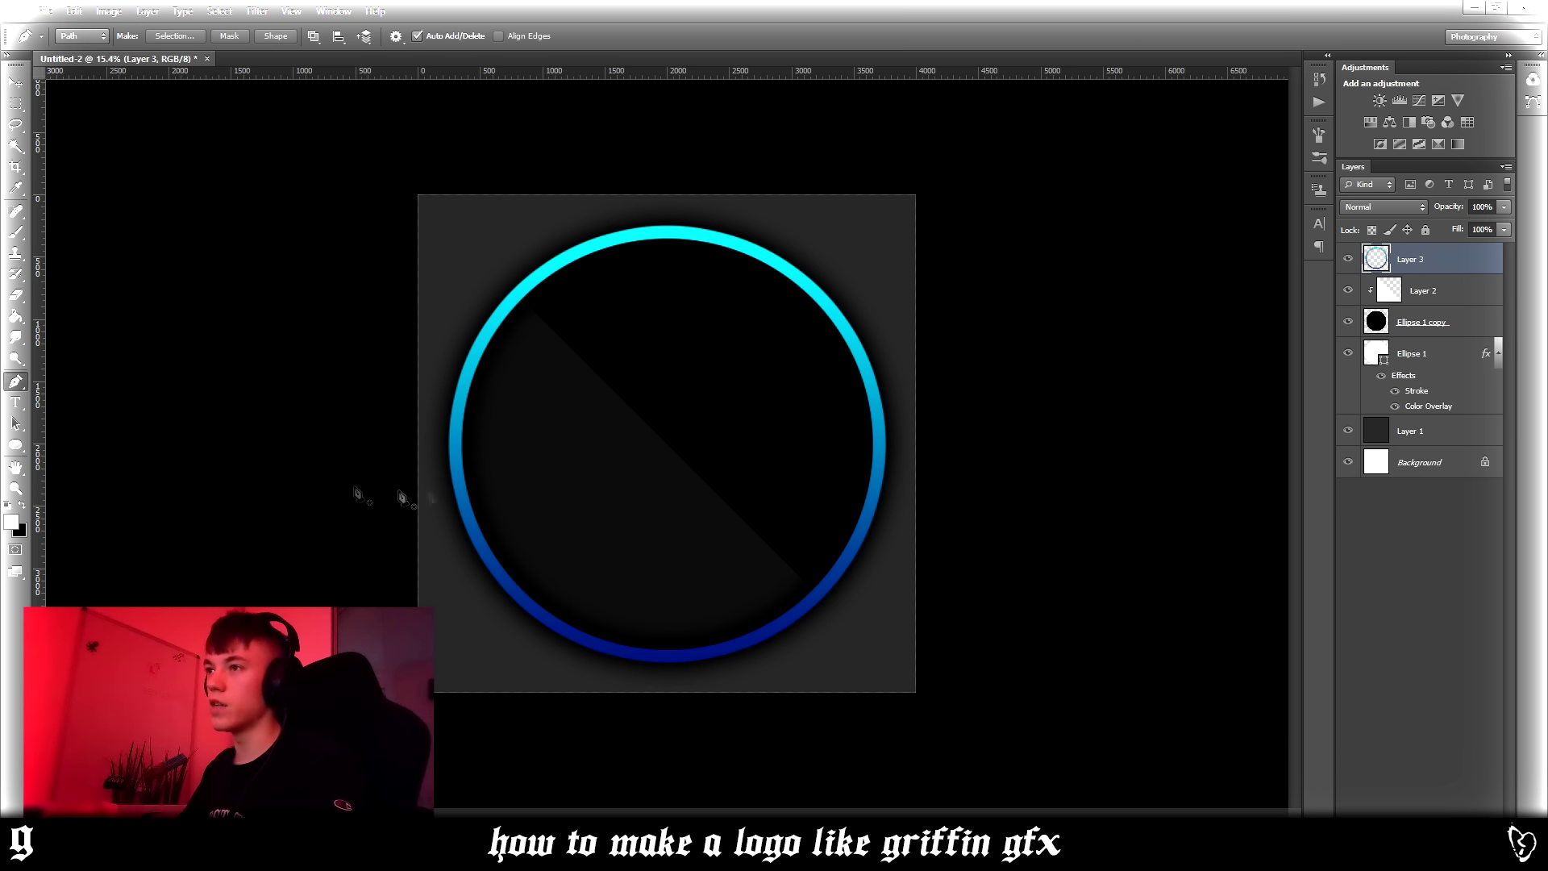
left_click(453, 442)
left_click_drag(681, 231, 776, 219)
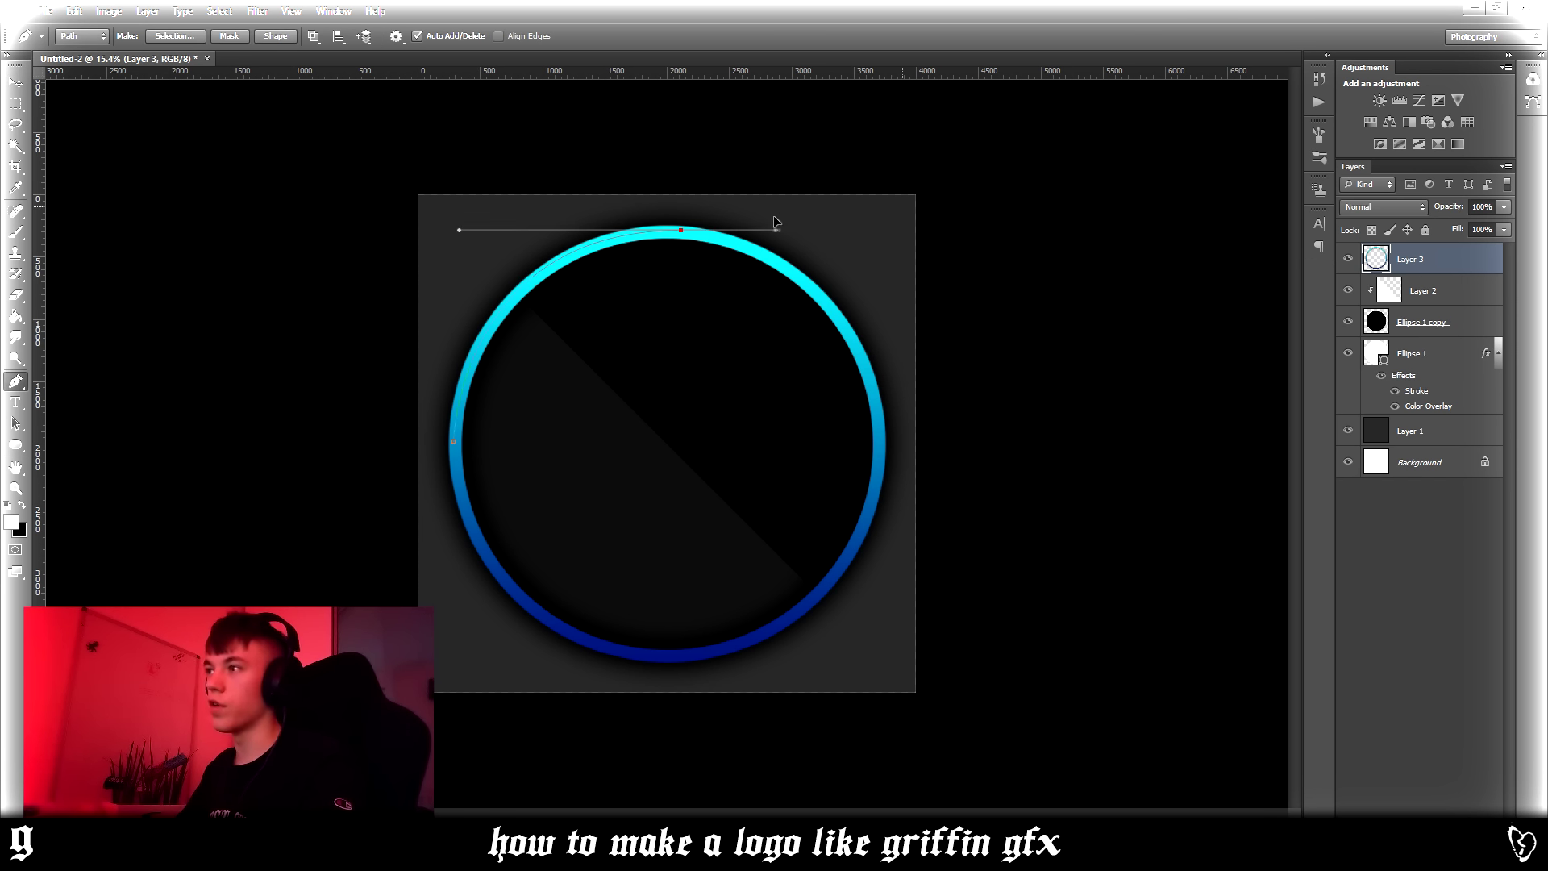
left_click_drag(875, 484, 839, 622)
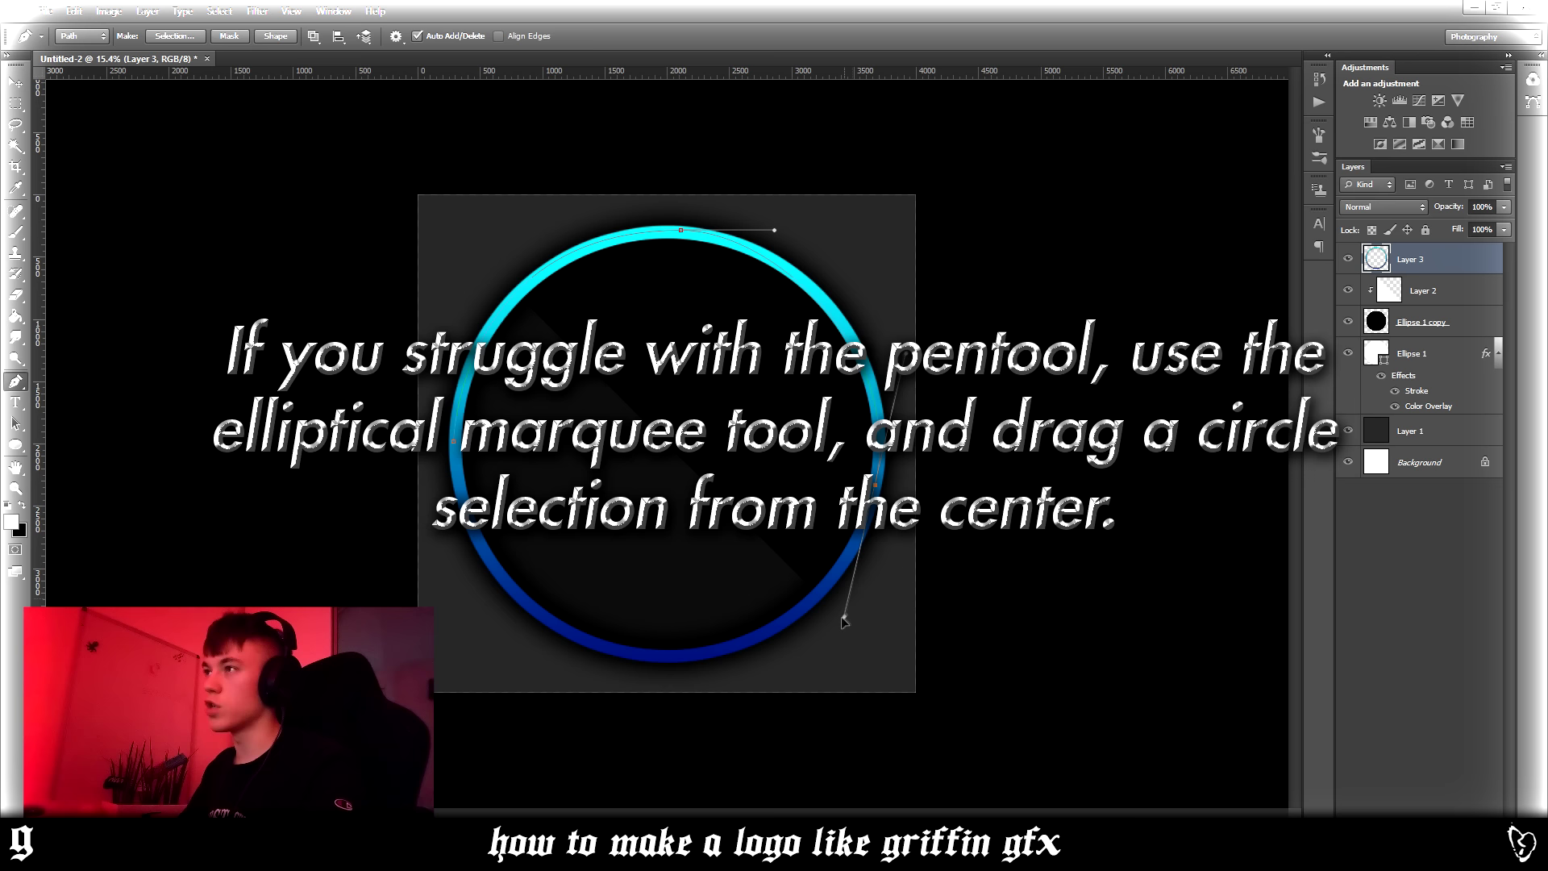
left_click_drag(556, 625, 460, 568)
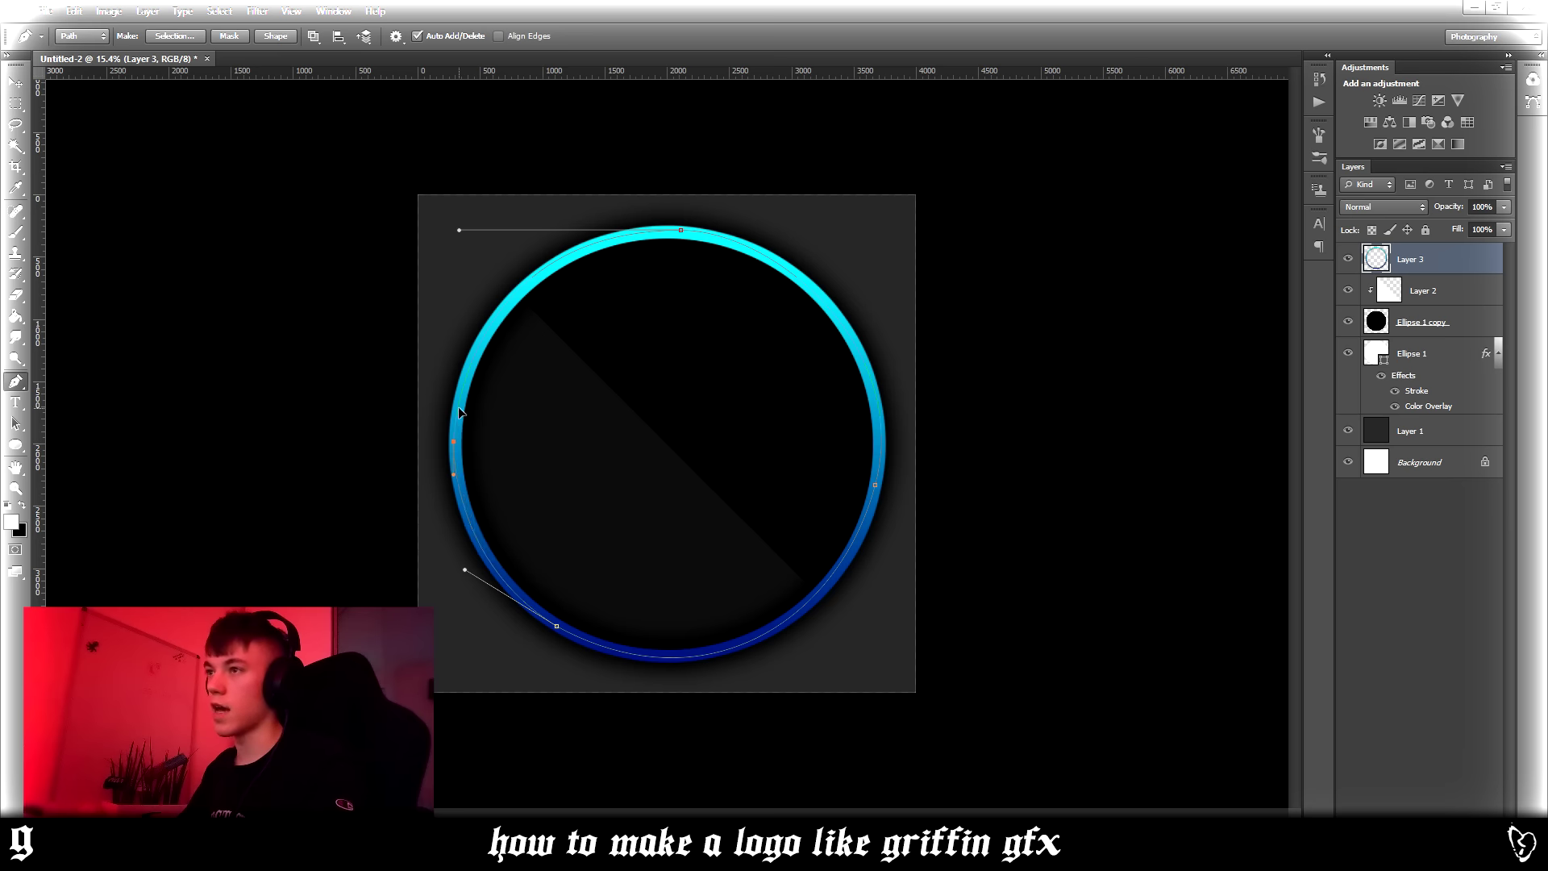
right_click(567, 427)
left_click(610, 498)
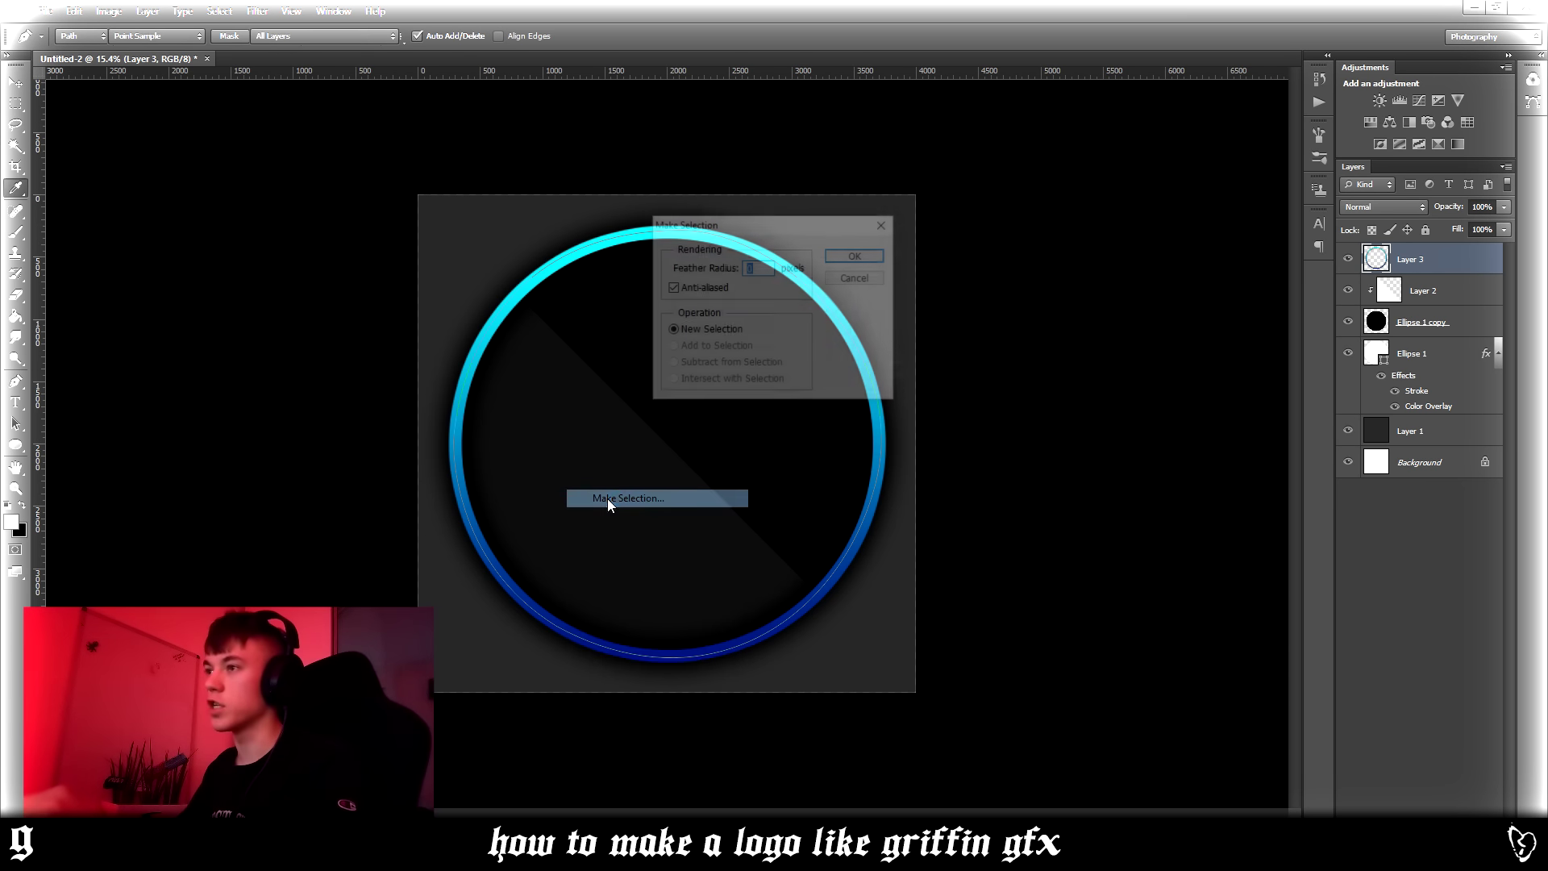
key("Return")
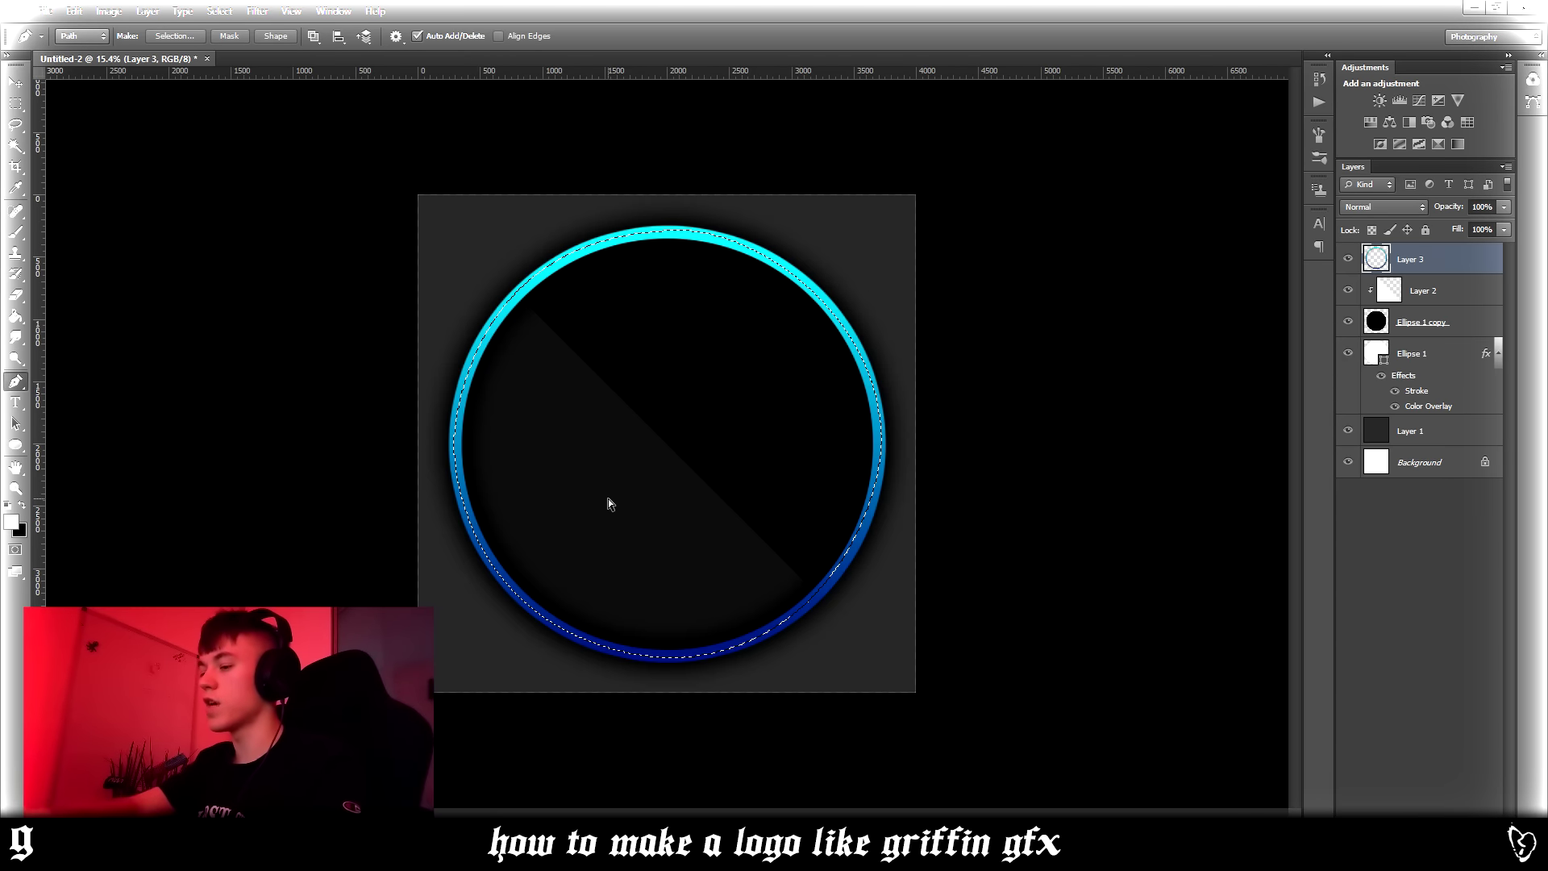
- Invert the selection, delete the ring layer's shadow outside the circle, and deselect
key("ctrl+shift+i")
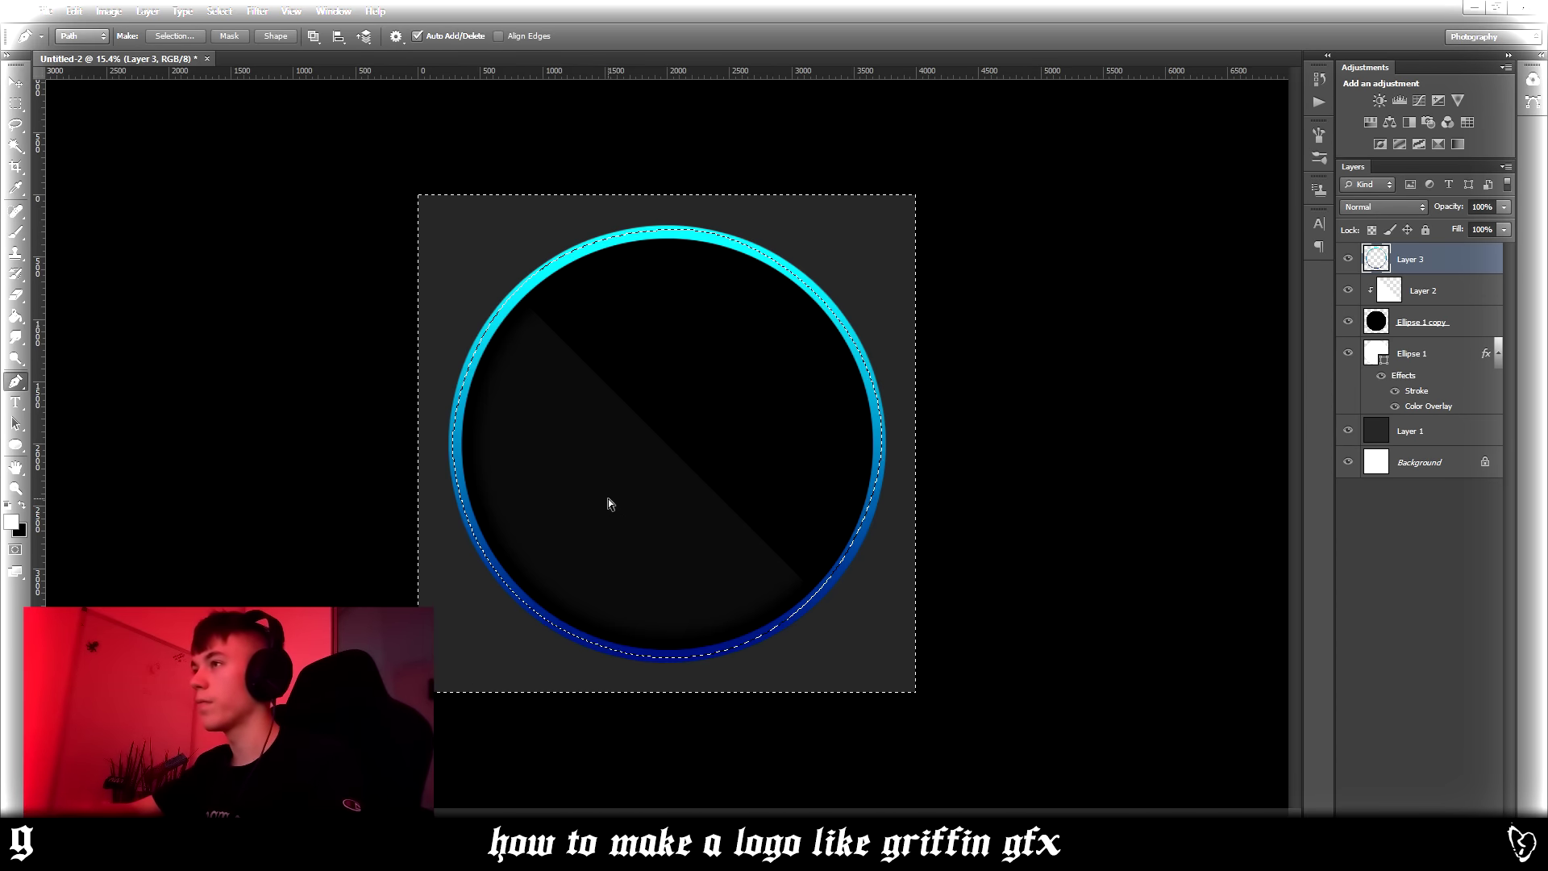
key("ctrl+z")
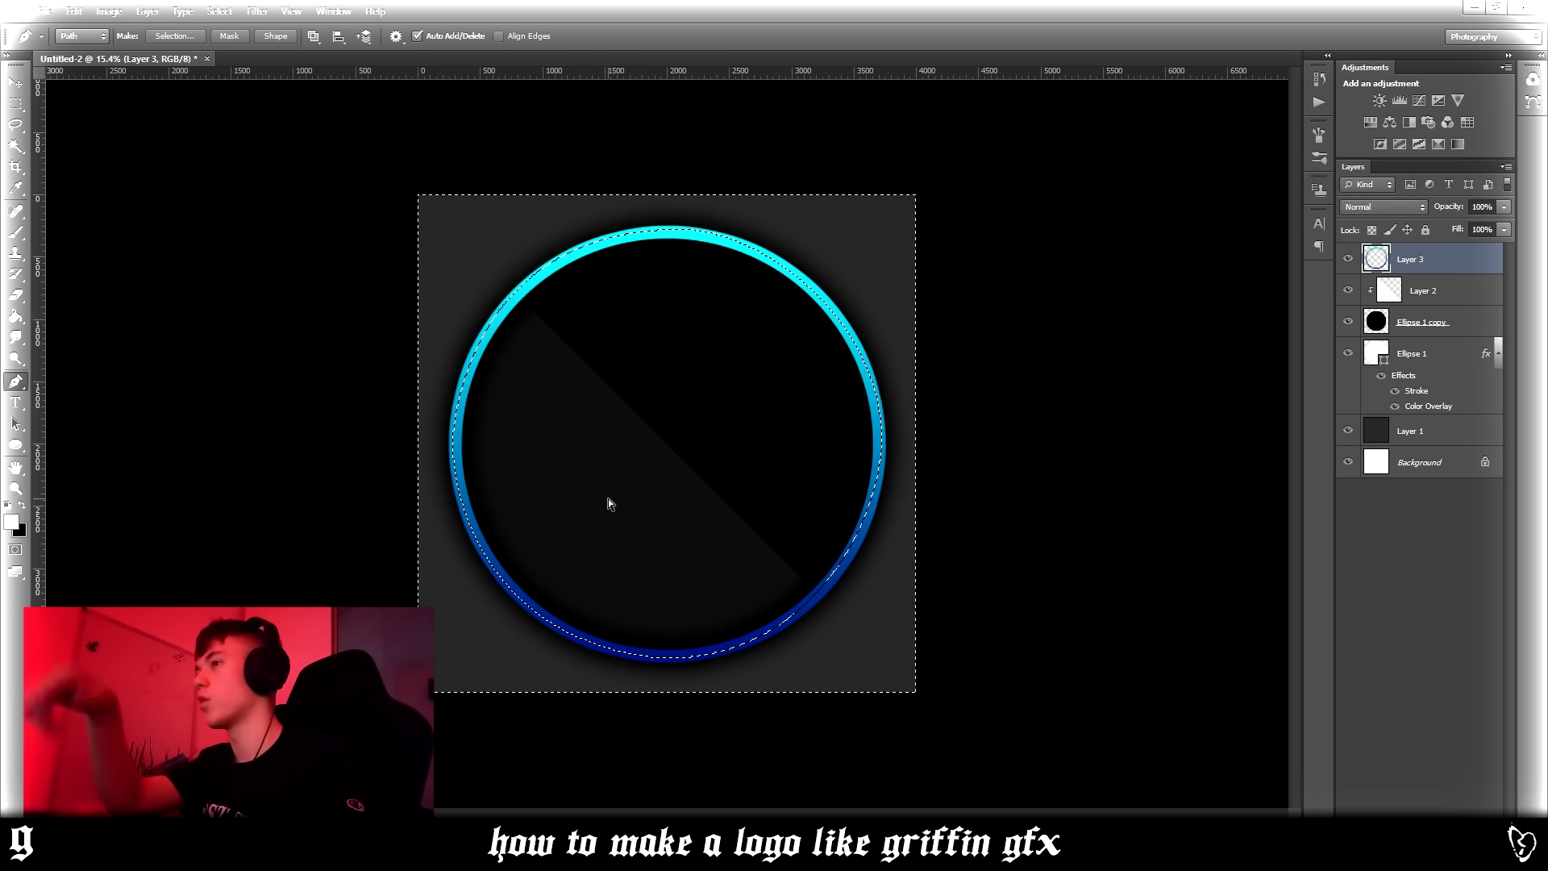
key("ctrl+z")
key("ctrl+d")
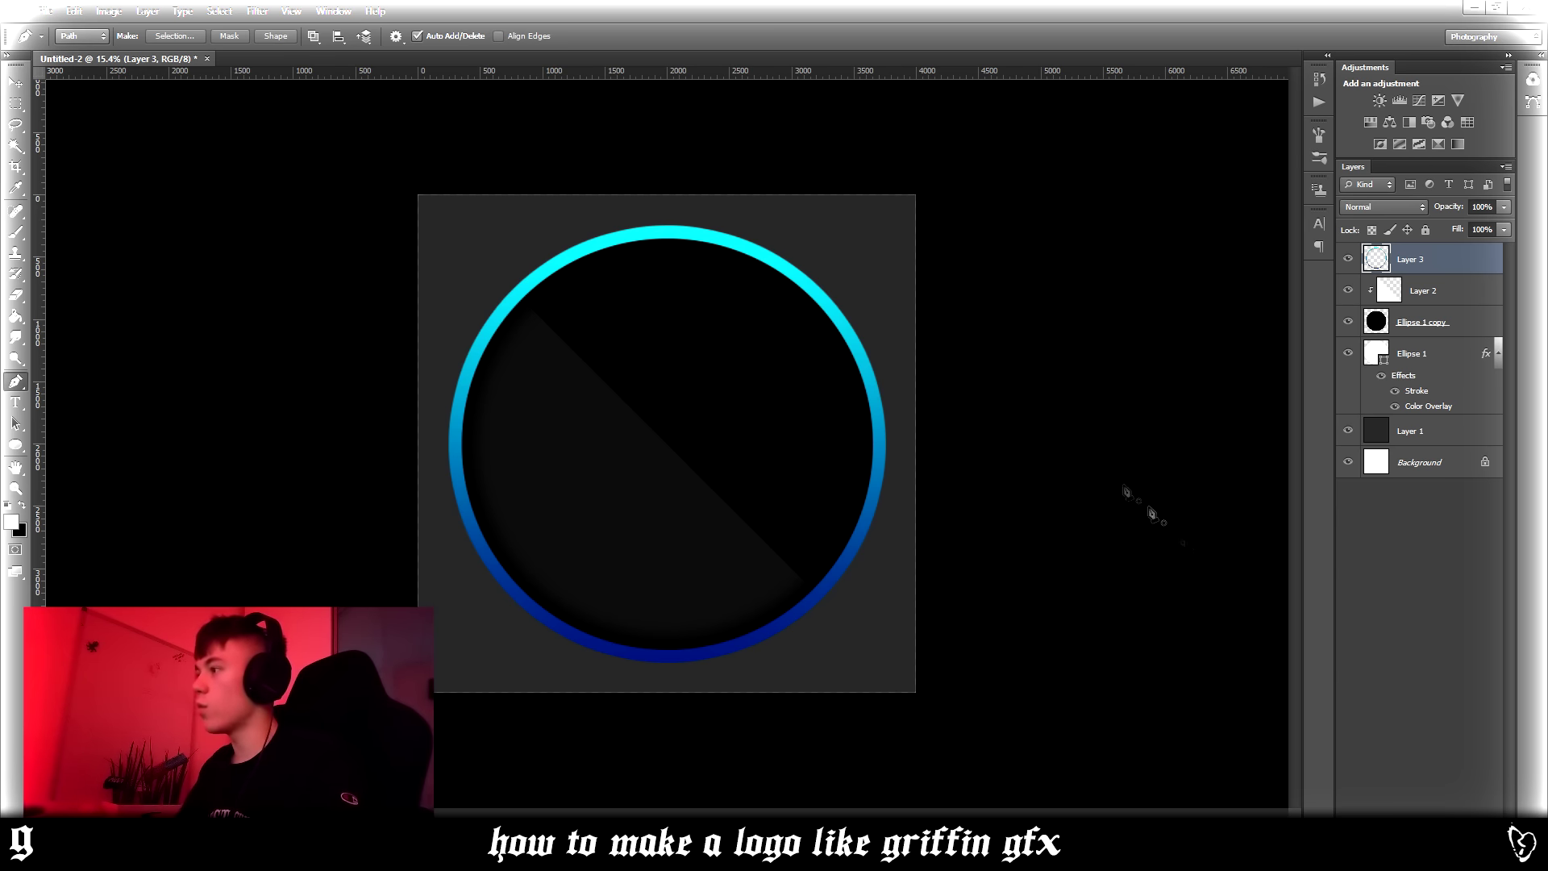
- On a new top layer, show the guides and add a centred text box containing "g" in white Ancient 250 pt
key("ctrl+shift+alt+n")
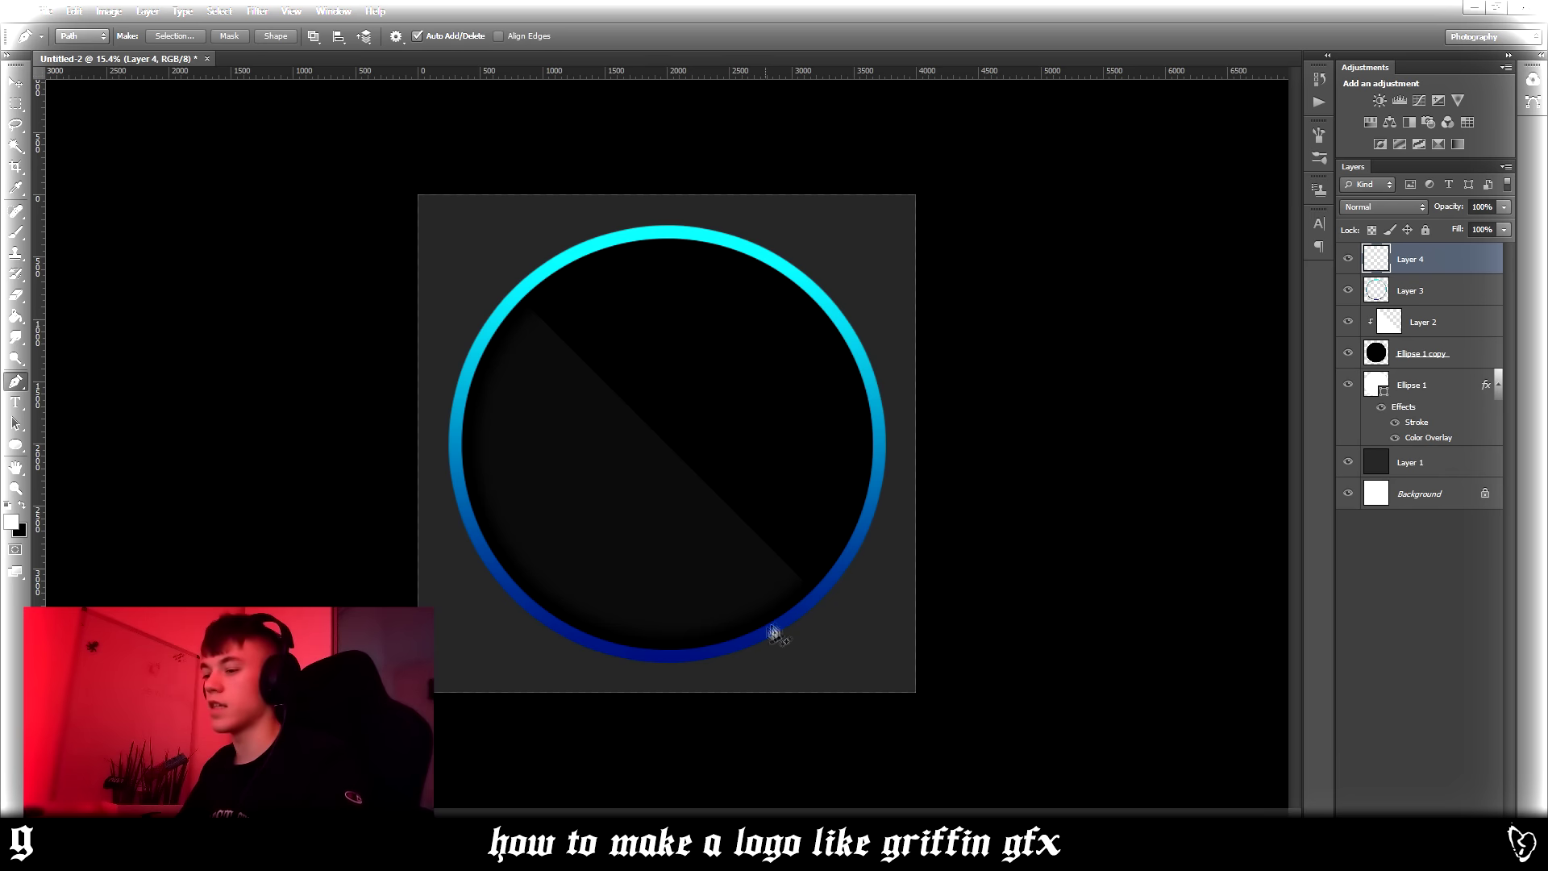
key("ctrl+semicolon")
left_click(16, 403)
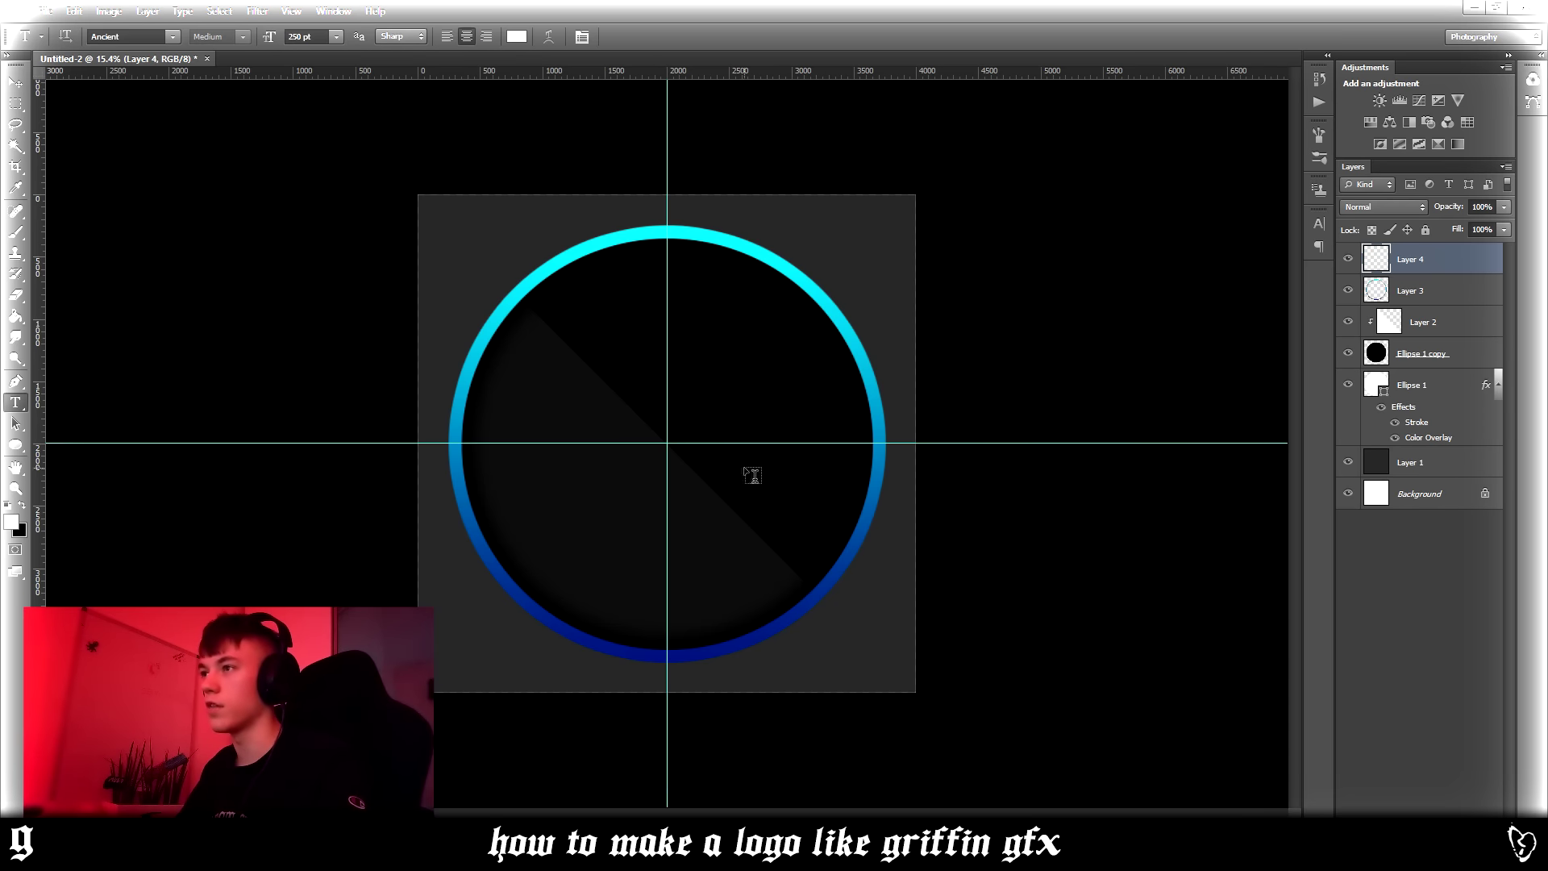
left_click_drag(677, 451, 847, 604)
type("G")
left_click_drag(725, 294, 571, 292)
type("g")
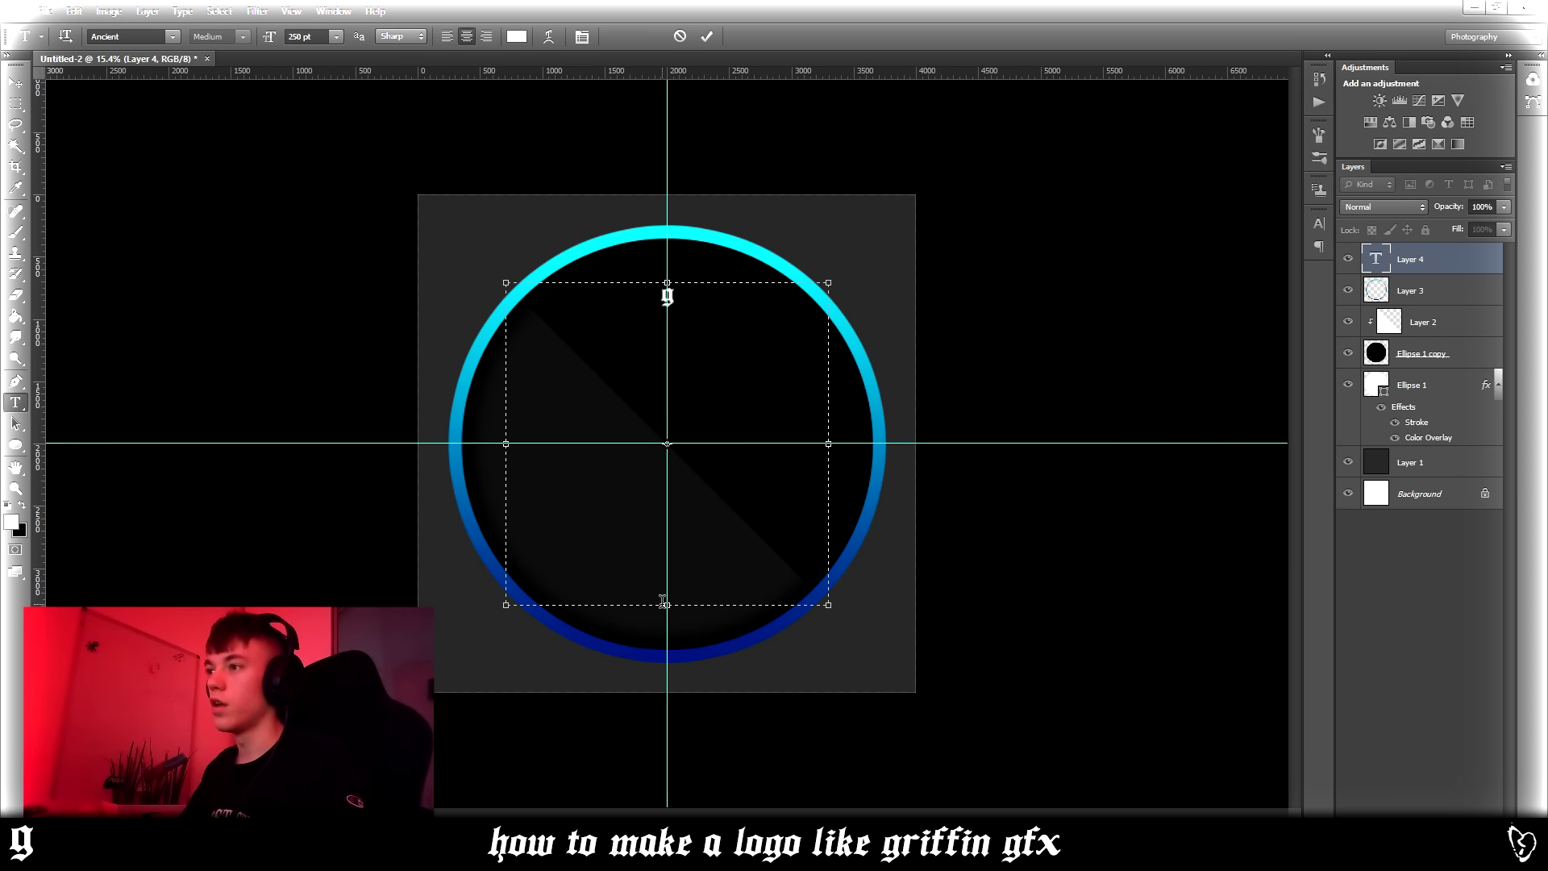
- Shrink the text box around the letter g, move it to the circle's centre and scale the letter up
left_click_drag(665, 606, 667, 314)
left_click_drag(834, 321, 733, 242)
left_click(18, 84)
key("ctrl+t")
left_click_drag(669, 300, 667, 408)
left_click_drag(735, 341, 853, 282)
key("ctrl+z")
left_click_drag(741, 331, 841, 230)
key("Return")
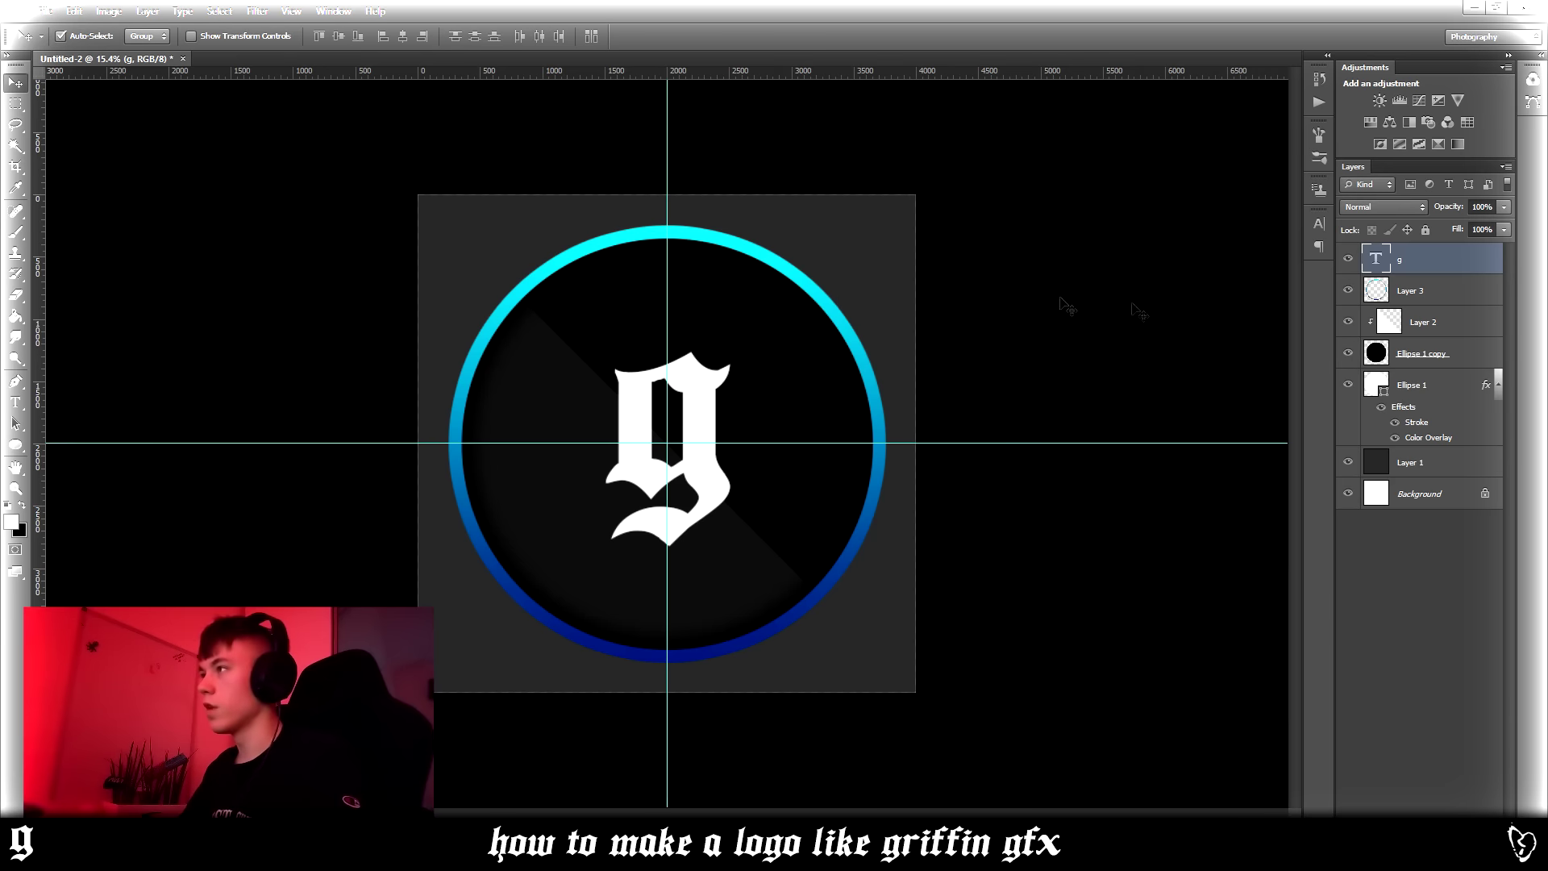
- Rasterize the g text layer, centre the letter exactly on the guide intersection, and hide the guides
right_click(1436, 264)
left_click(1369, 387)
key("ctrl+t")
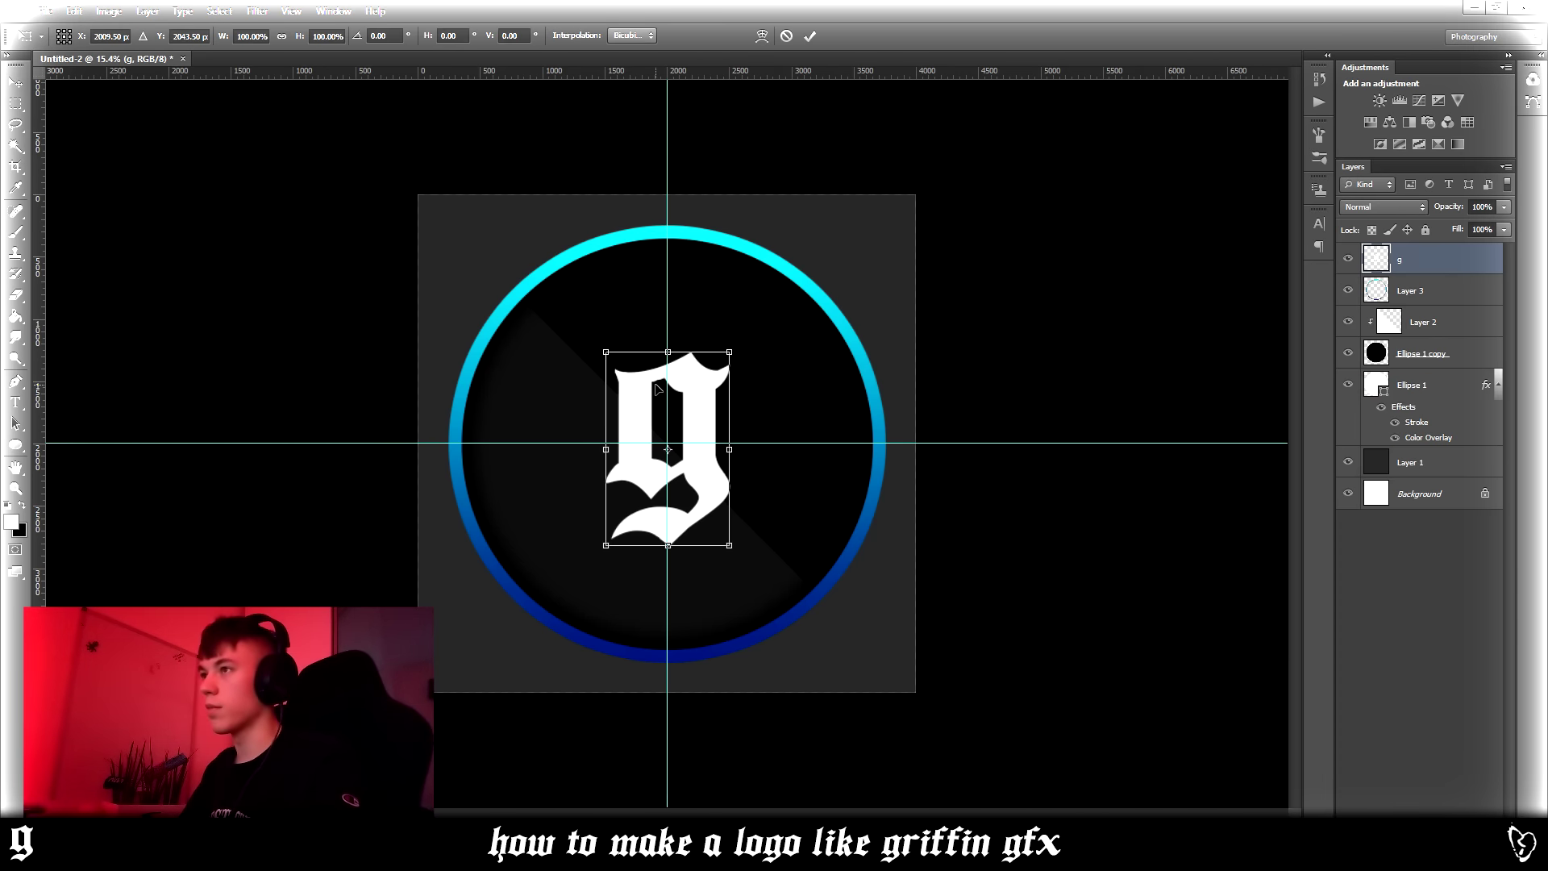
scroll(662, 397, "up", 4)
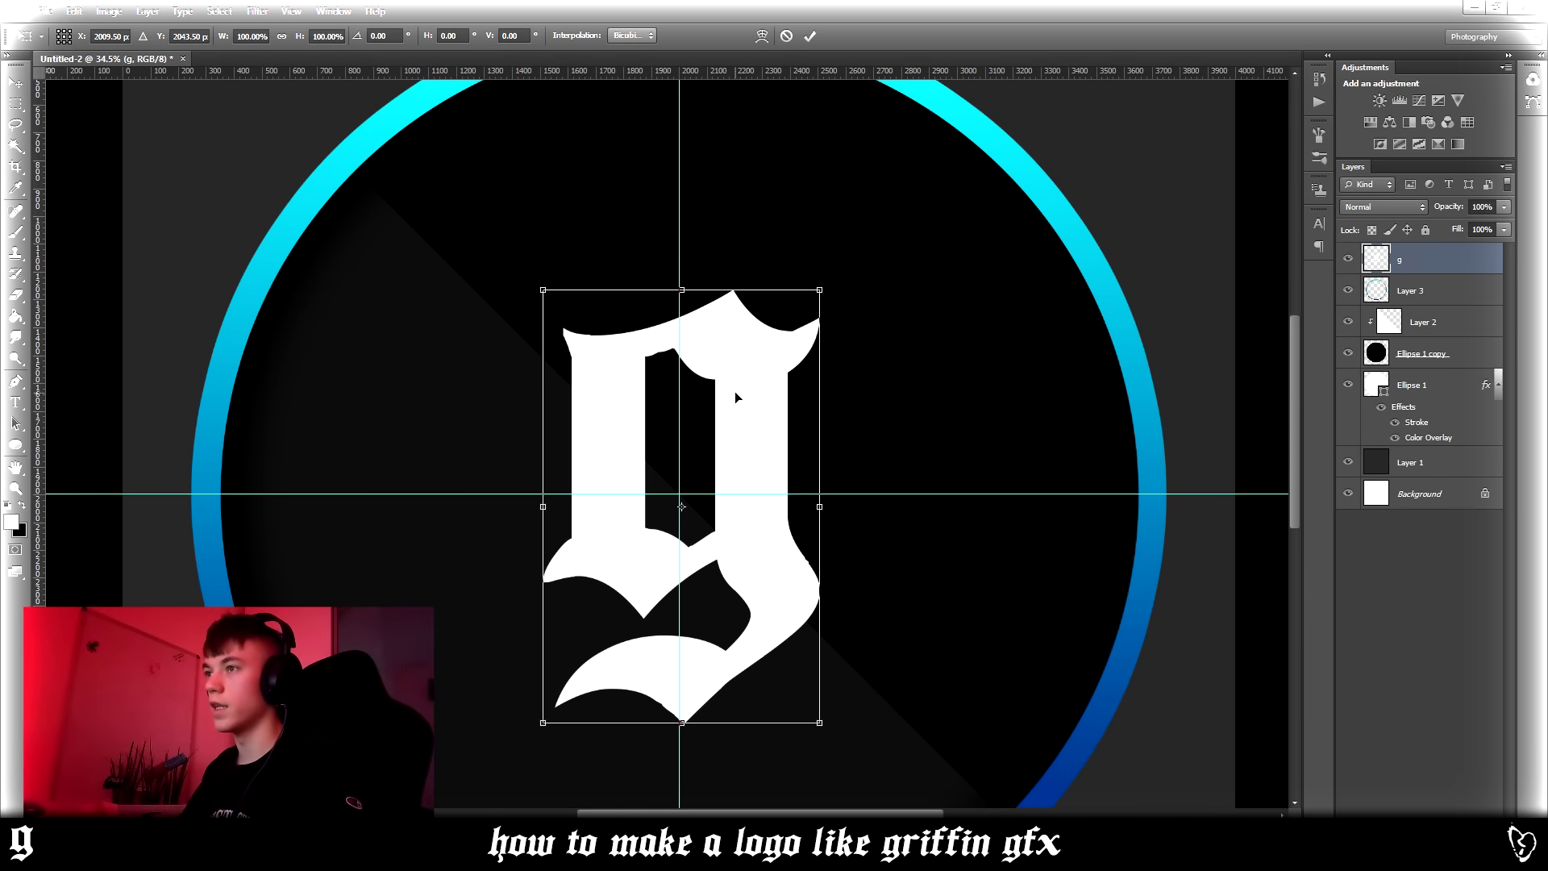
left_click_drag(735, 392, 735, 389)
left_click(14, 82)
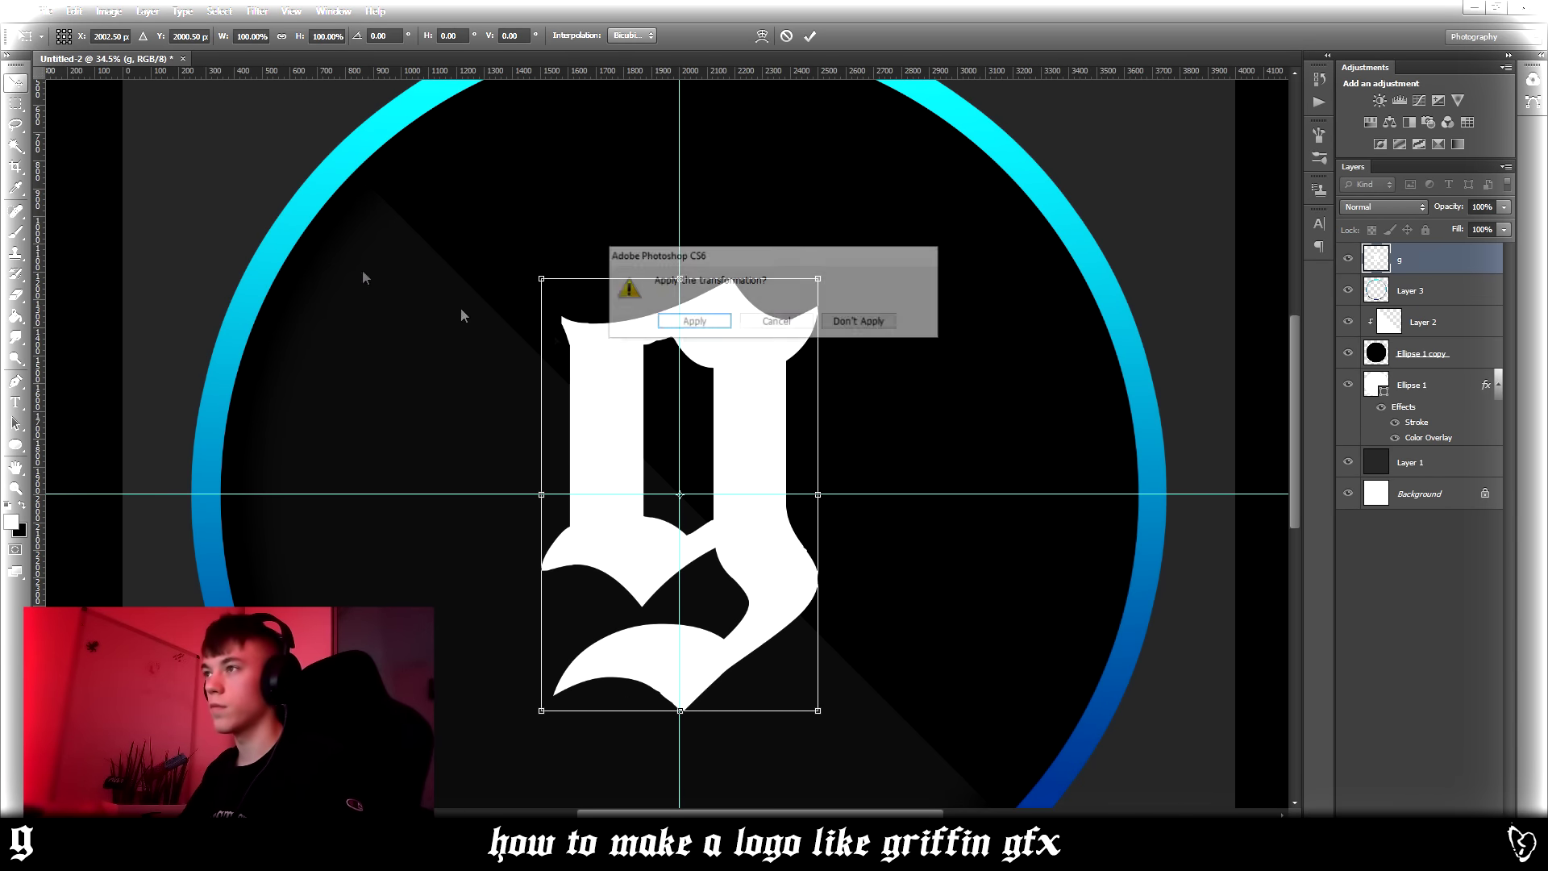
left_click(692, 322)
key("ctrl+g")
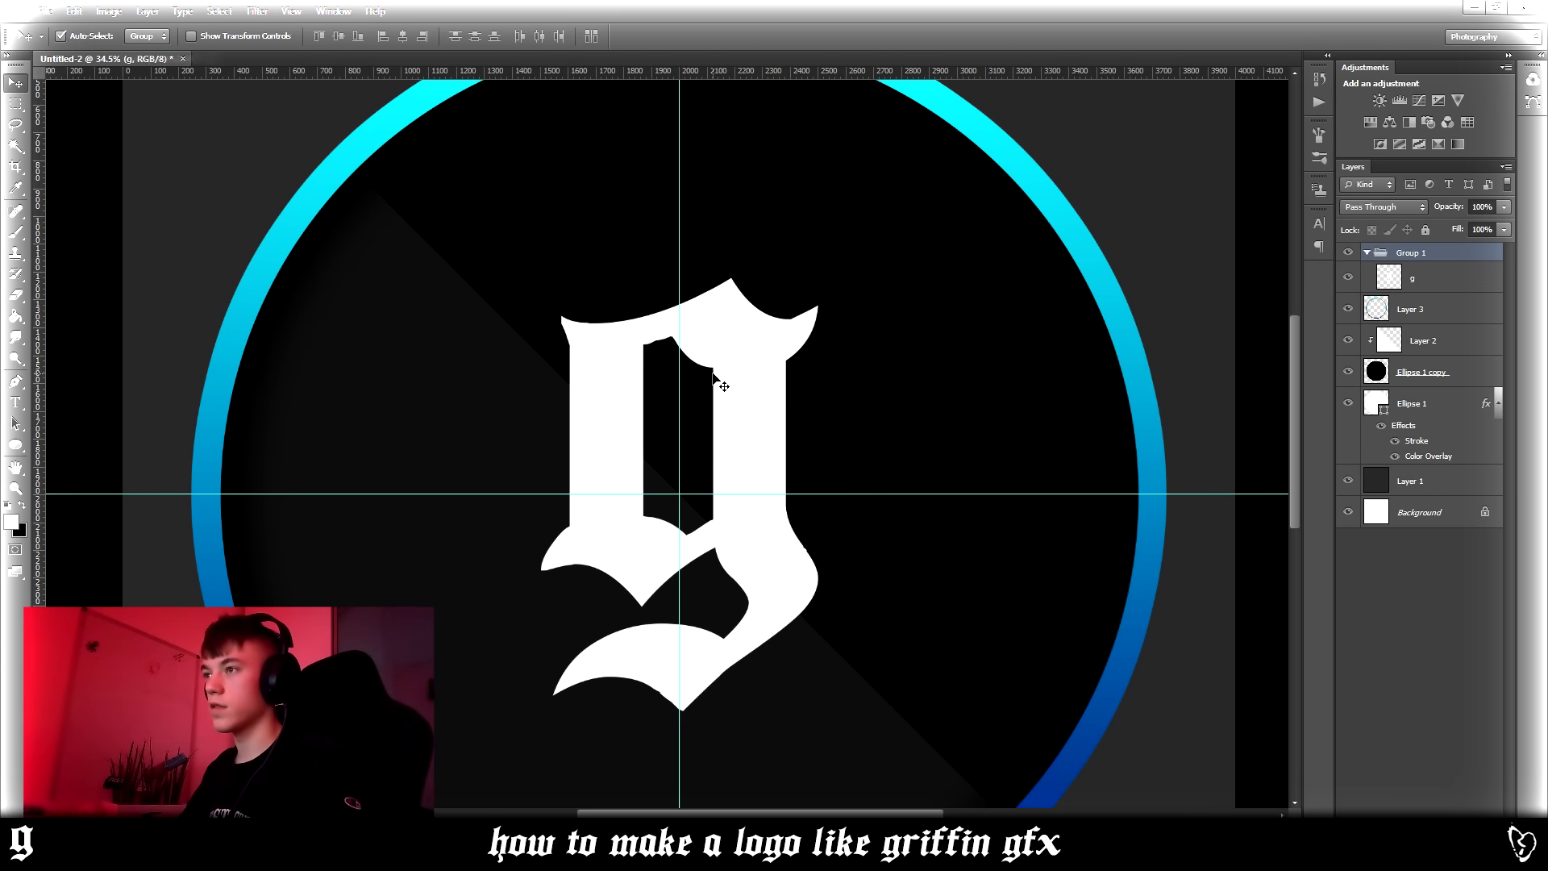
key("ctrl+z")
key("ctrl+semicolon")
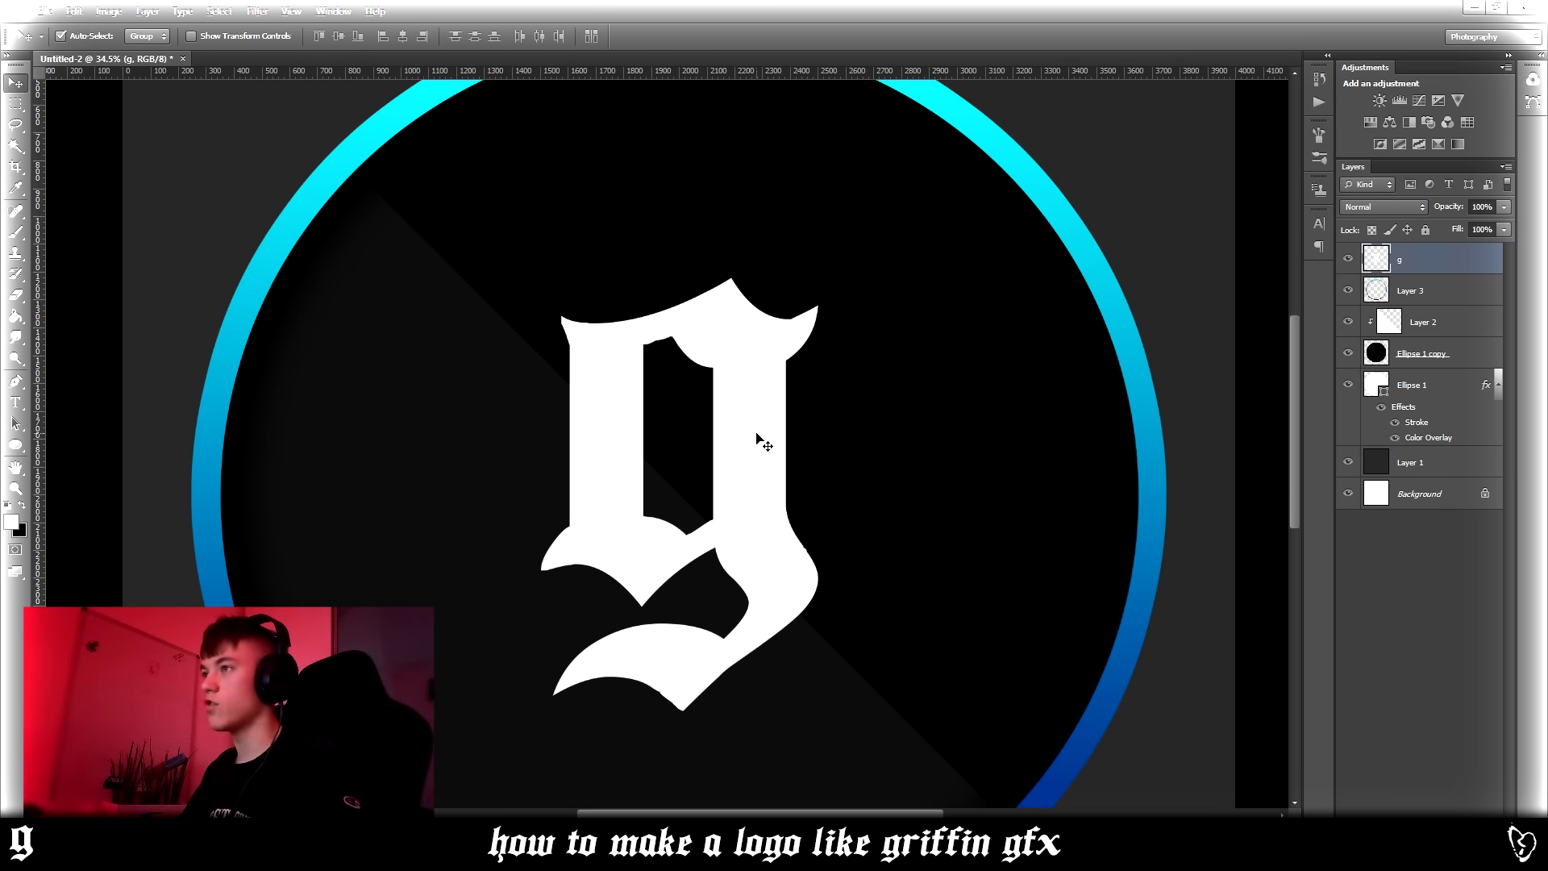
- Add a Drop Shadow to the letter g with 100% opacity, 0 px distance, 15% spread and 196 px size
scroll(757, 439, "down", 3)
right_click(1373, 267)
left_click(1395, 279)
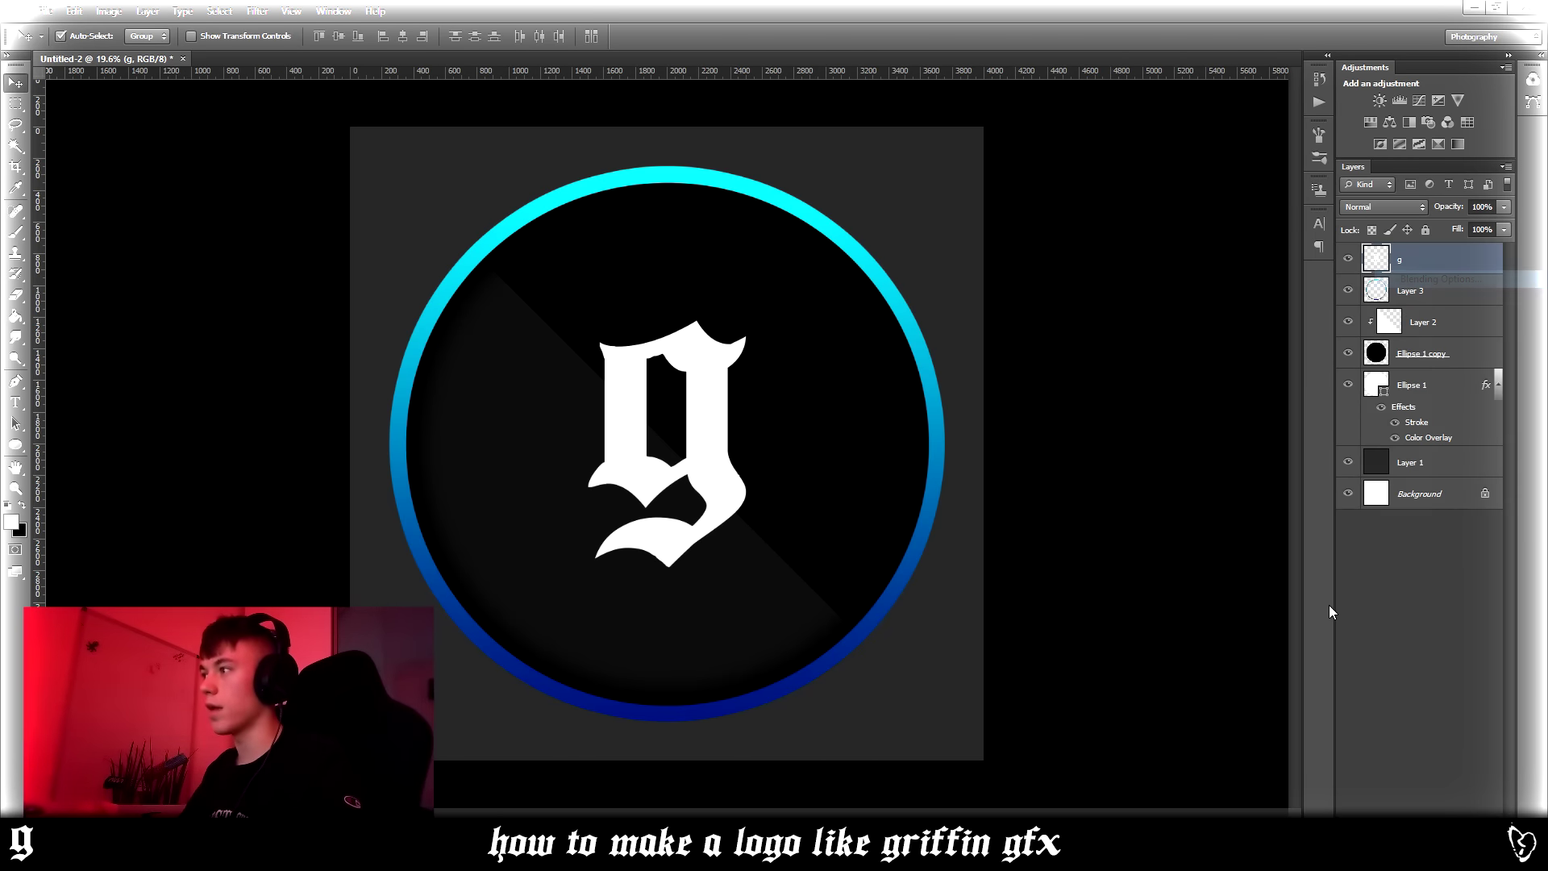
left_click(1002, 428)
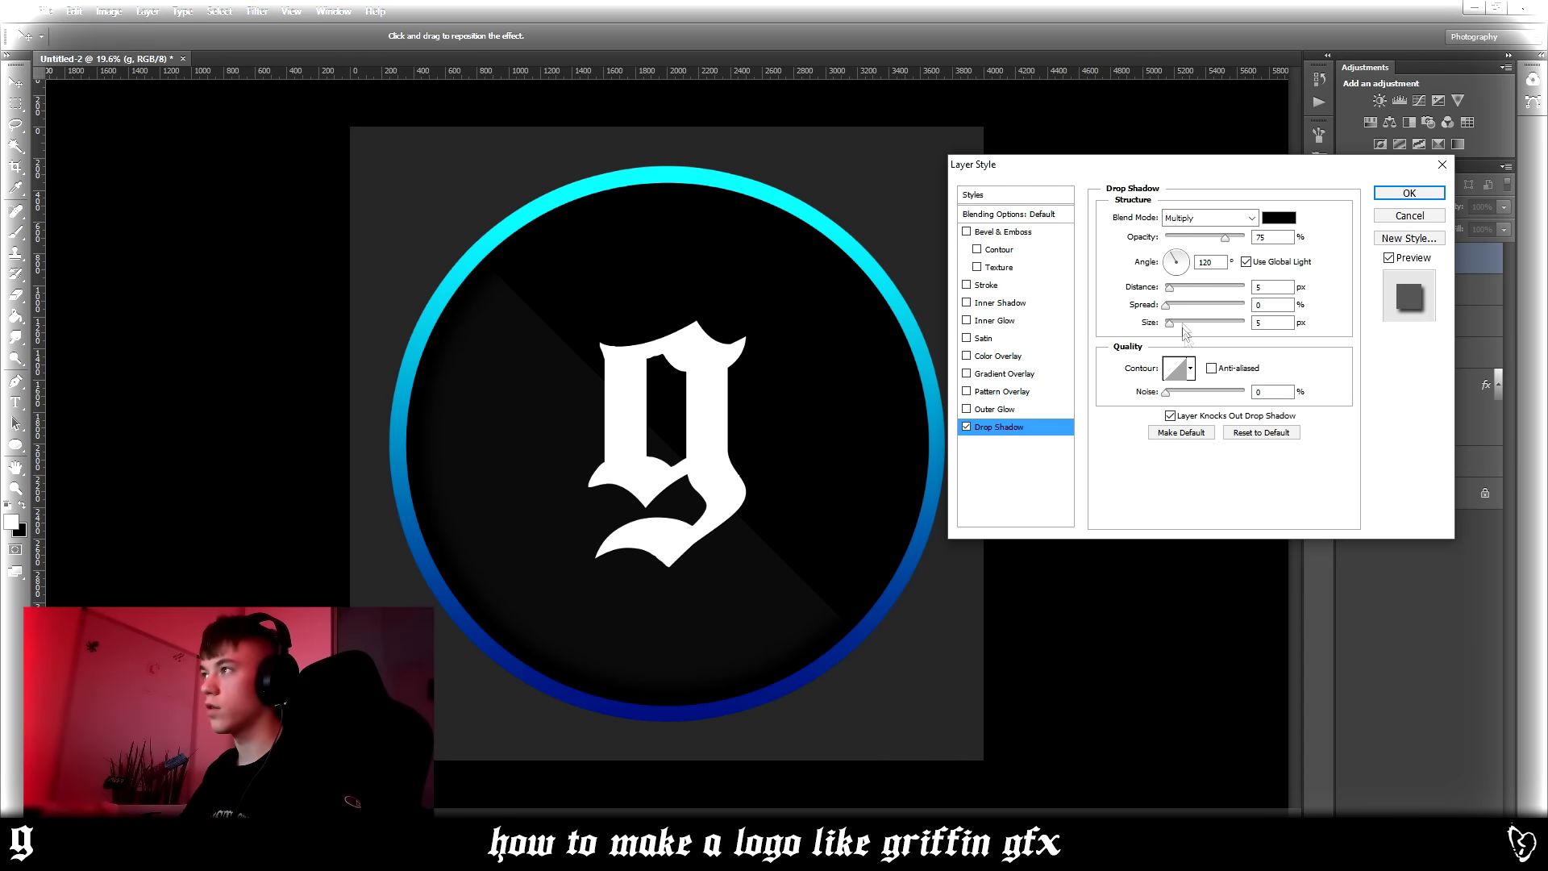
left_click_drag(1163, 290, 1189, 305)
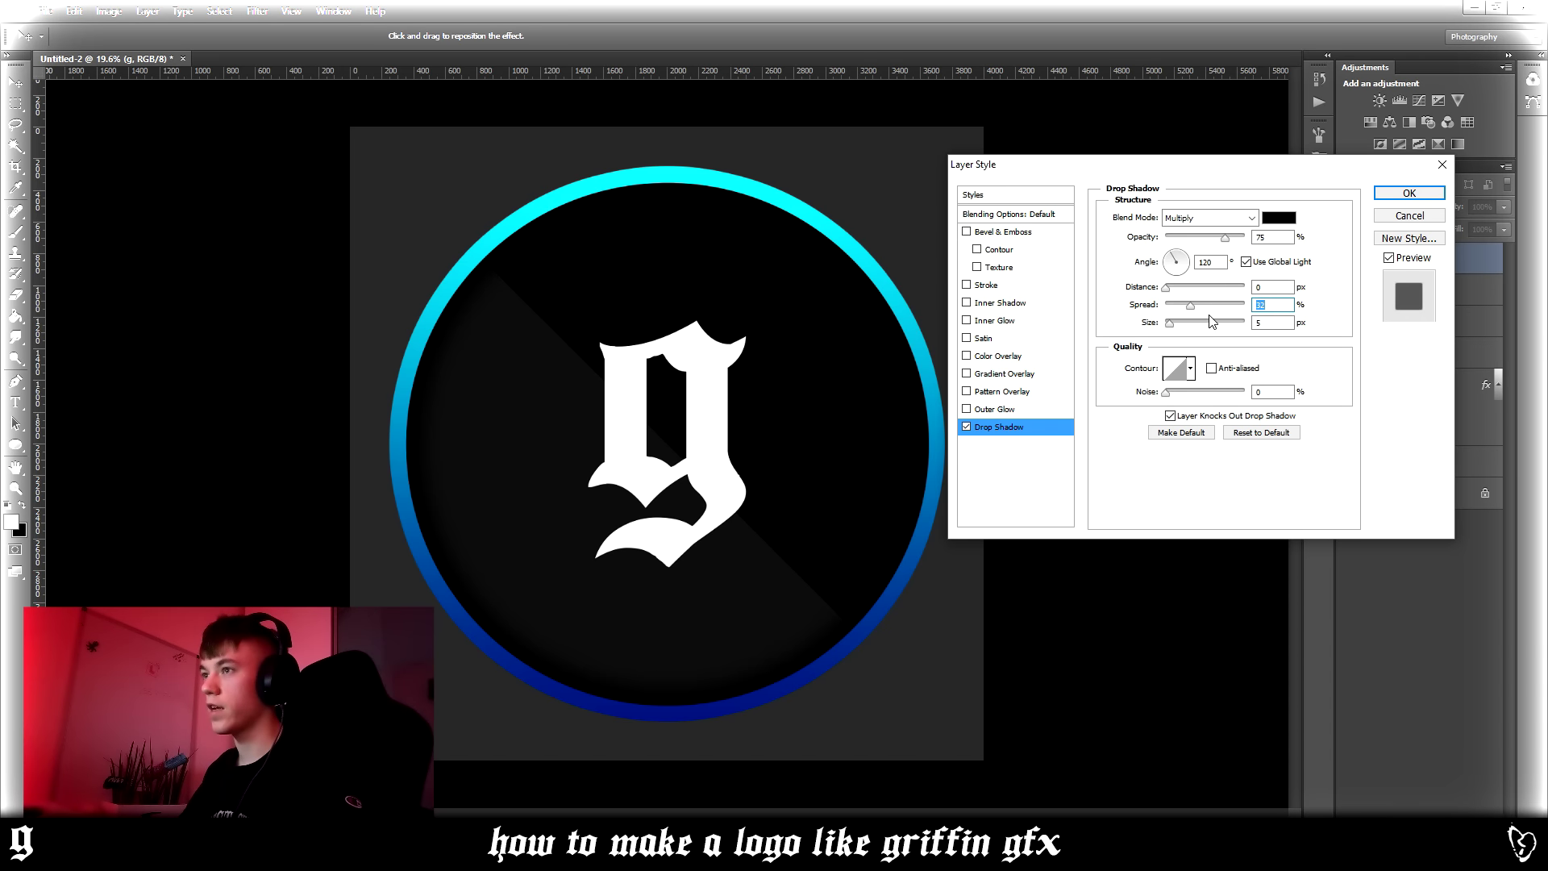
left_click(1213, 322)
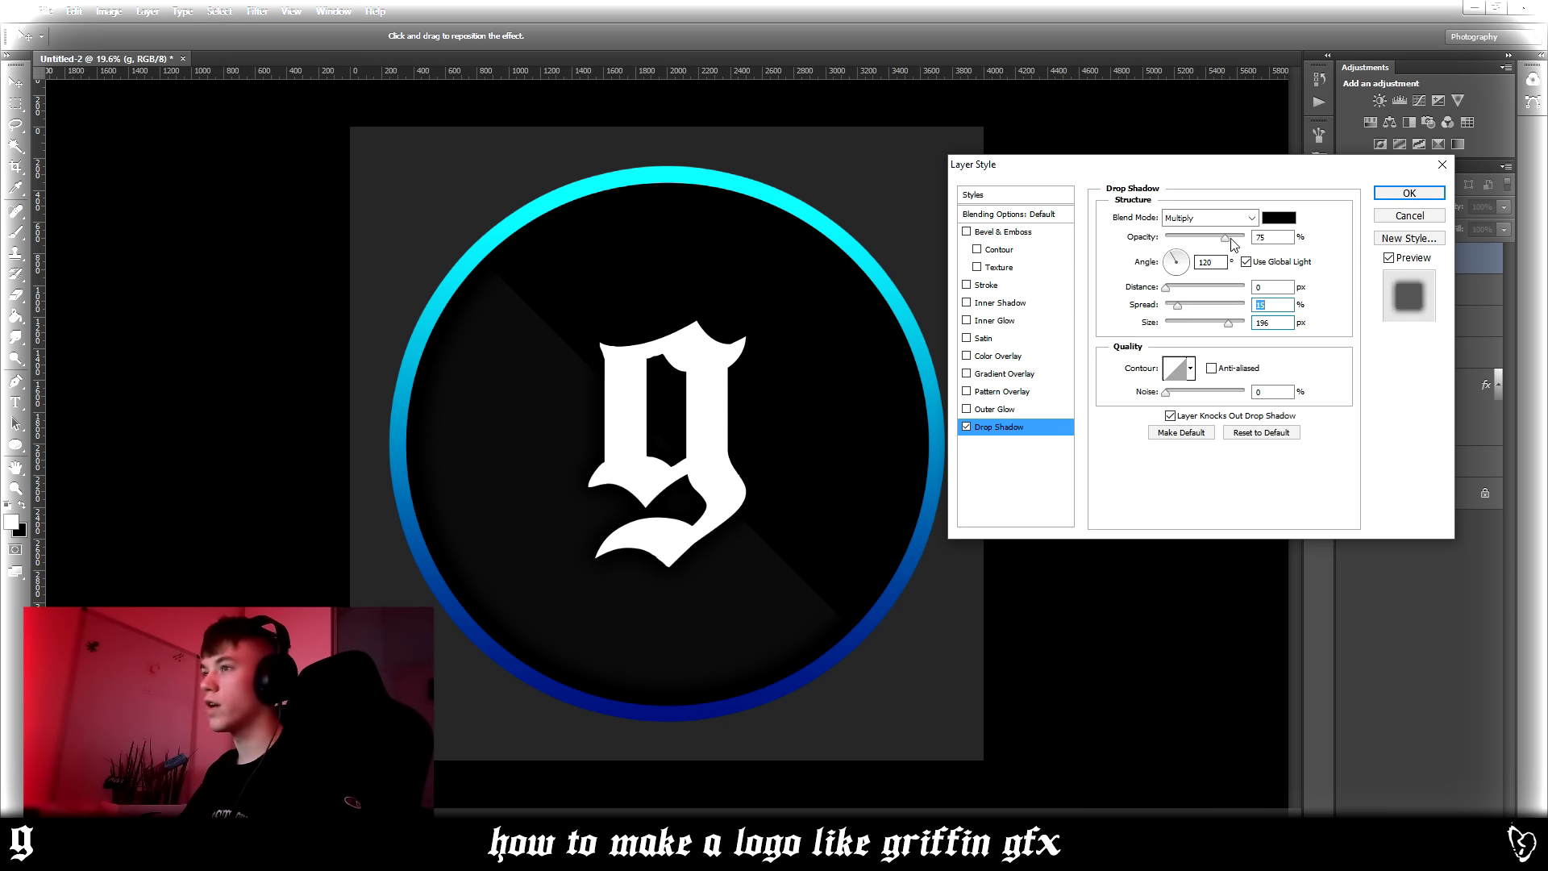
left_click_drag(1224, 237, 1264, 241)
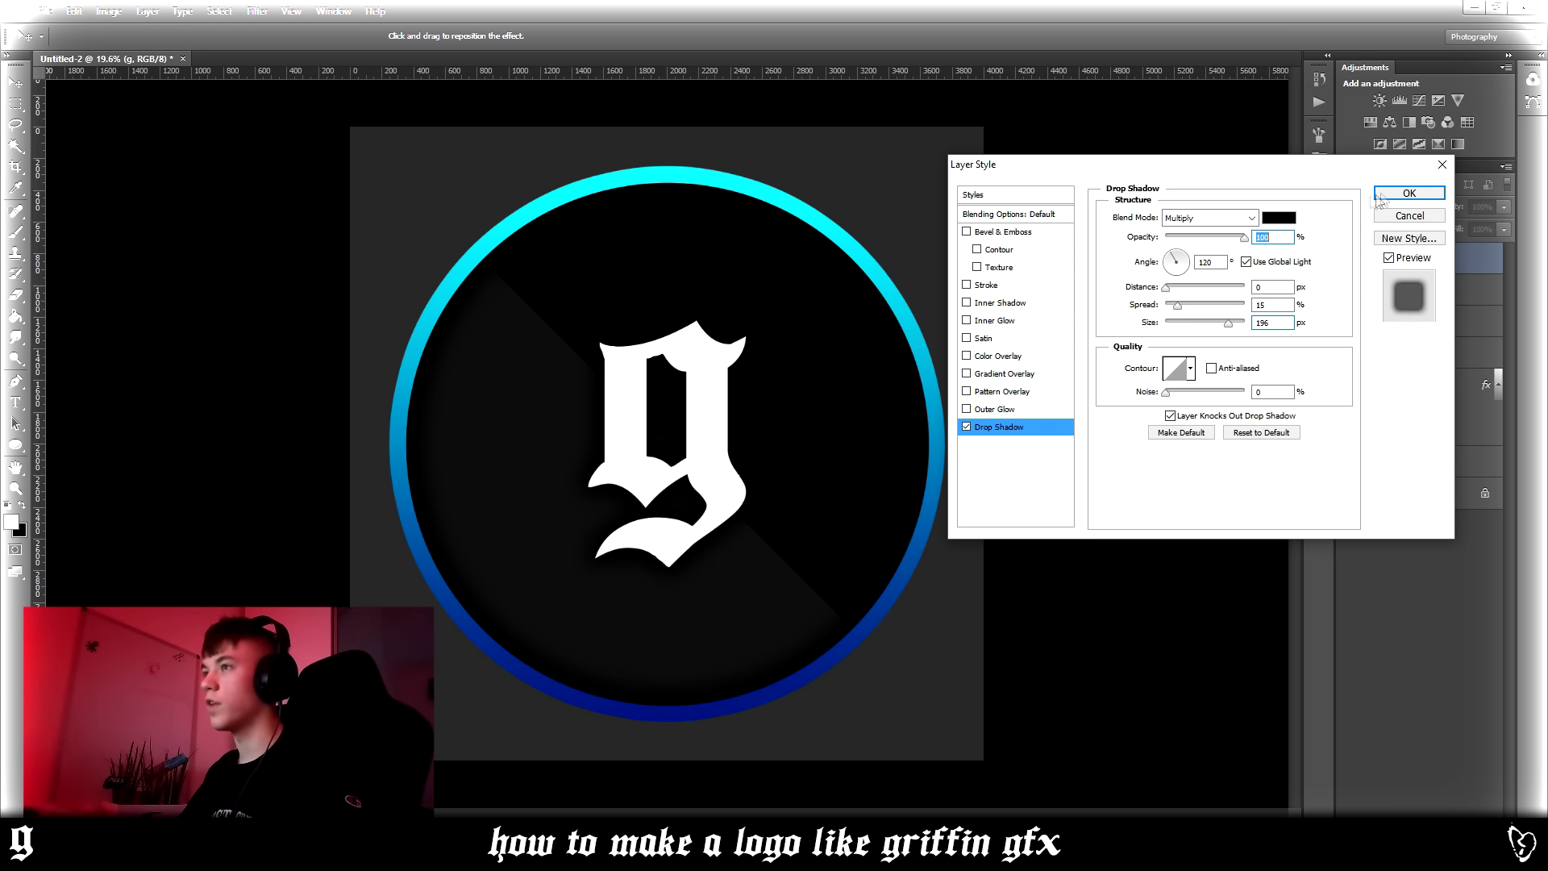
left_click(1409, 193)
- Create a new layer directly above the clipped diagonal half layer and show the guides
scroll(769, 442, "down", 3)
scroll(769, 443, "down", 3)
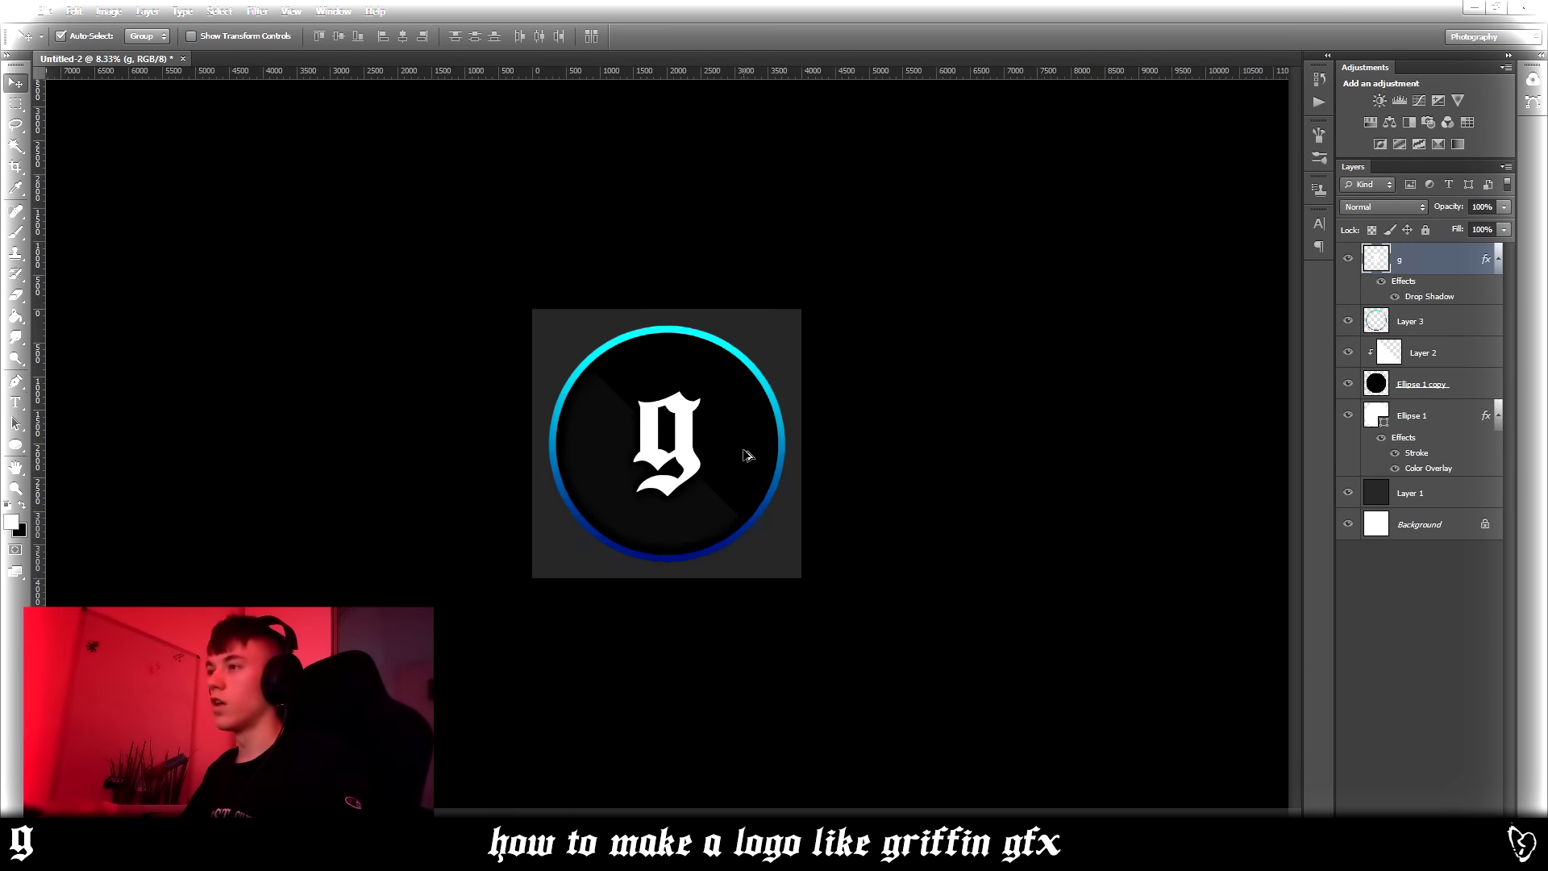
scroll(572, 447, "up", 4)
scroll(573, 447, "up", 3)
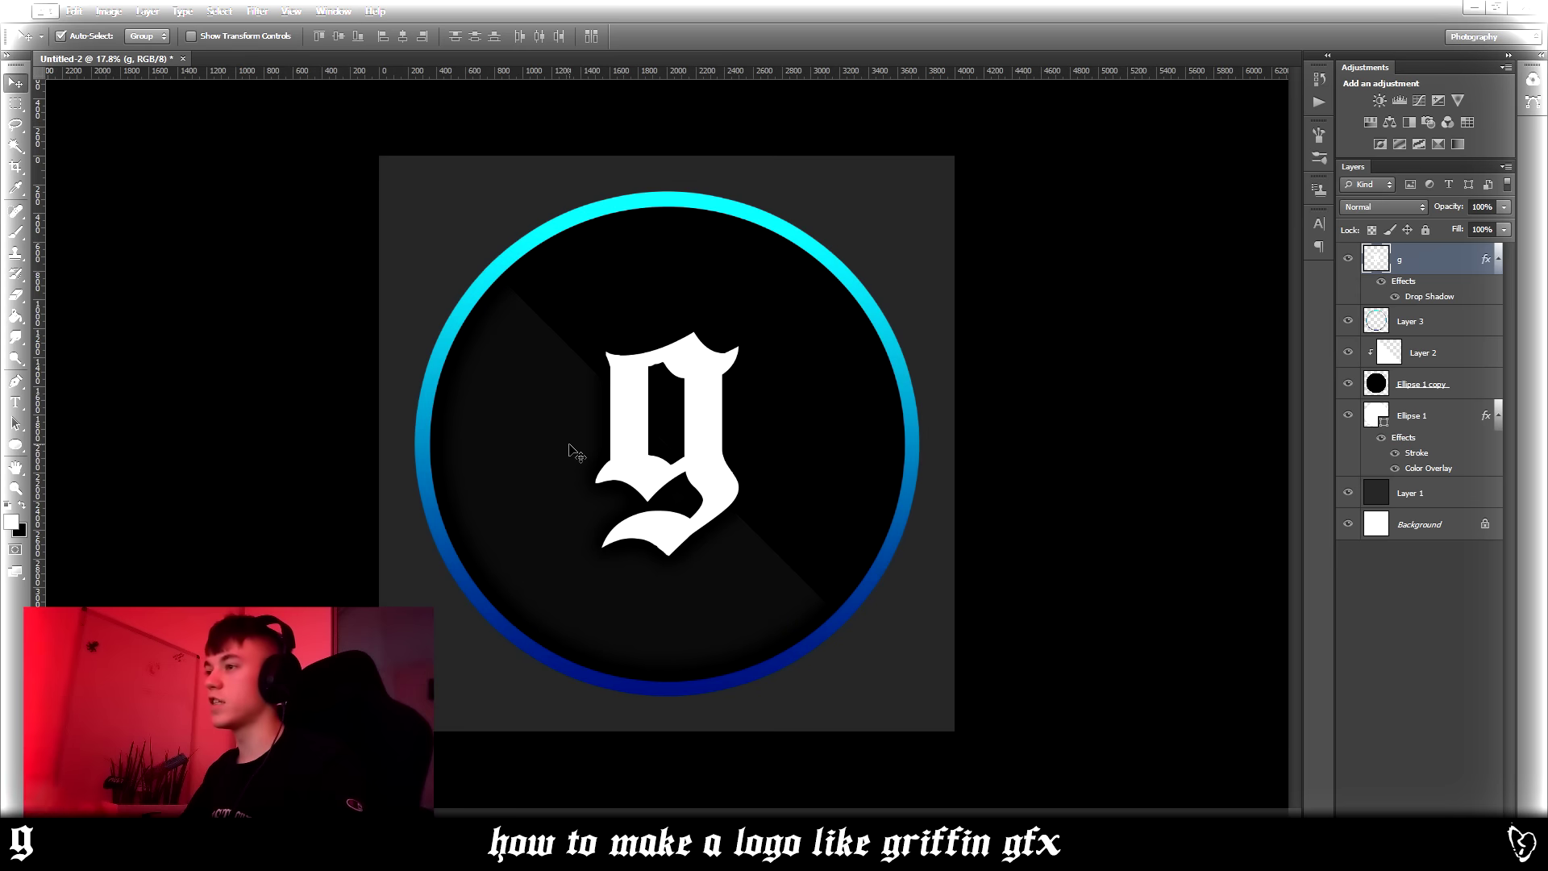
left_click(559, 428)
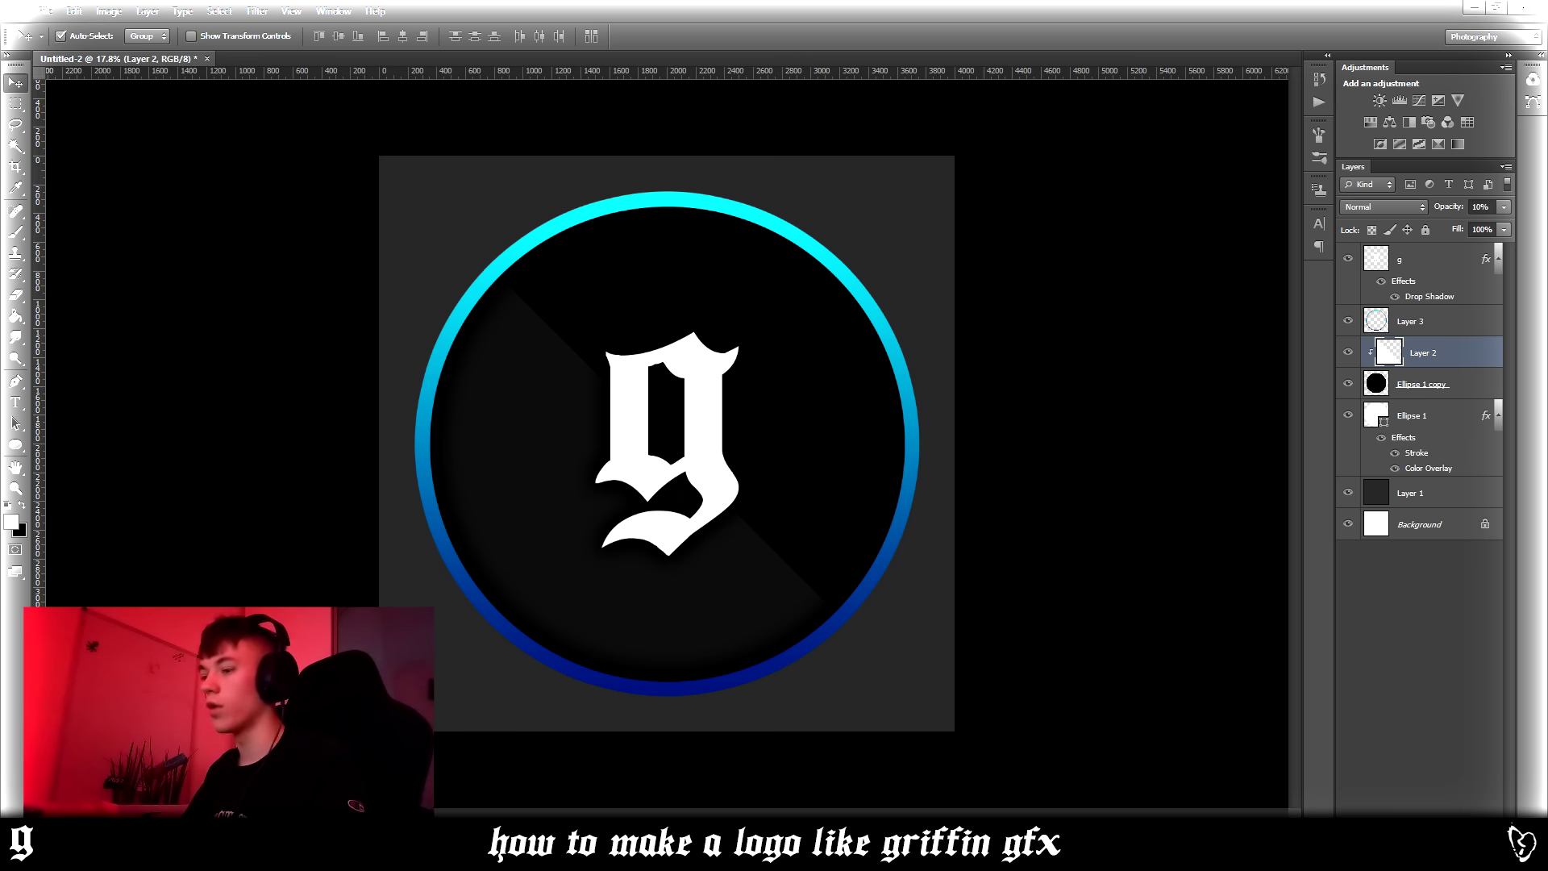
key("ctrl+shift+alt+n")
key("ctrl+semicolon")
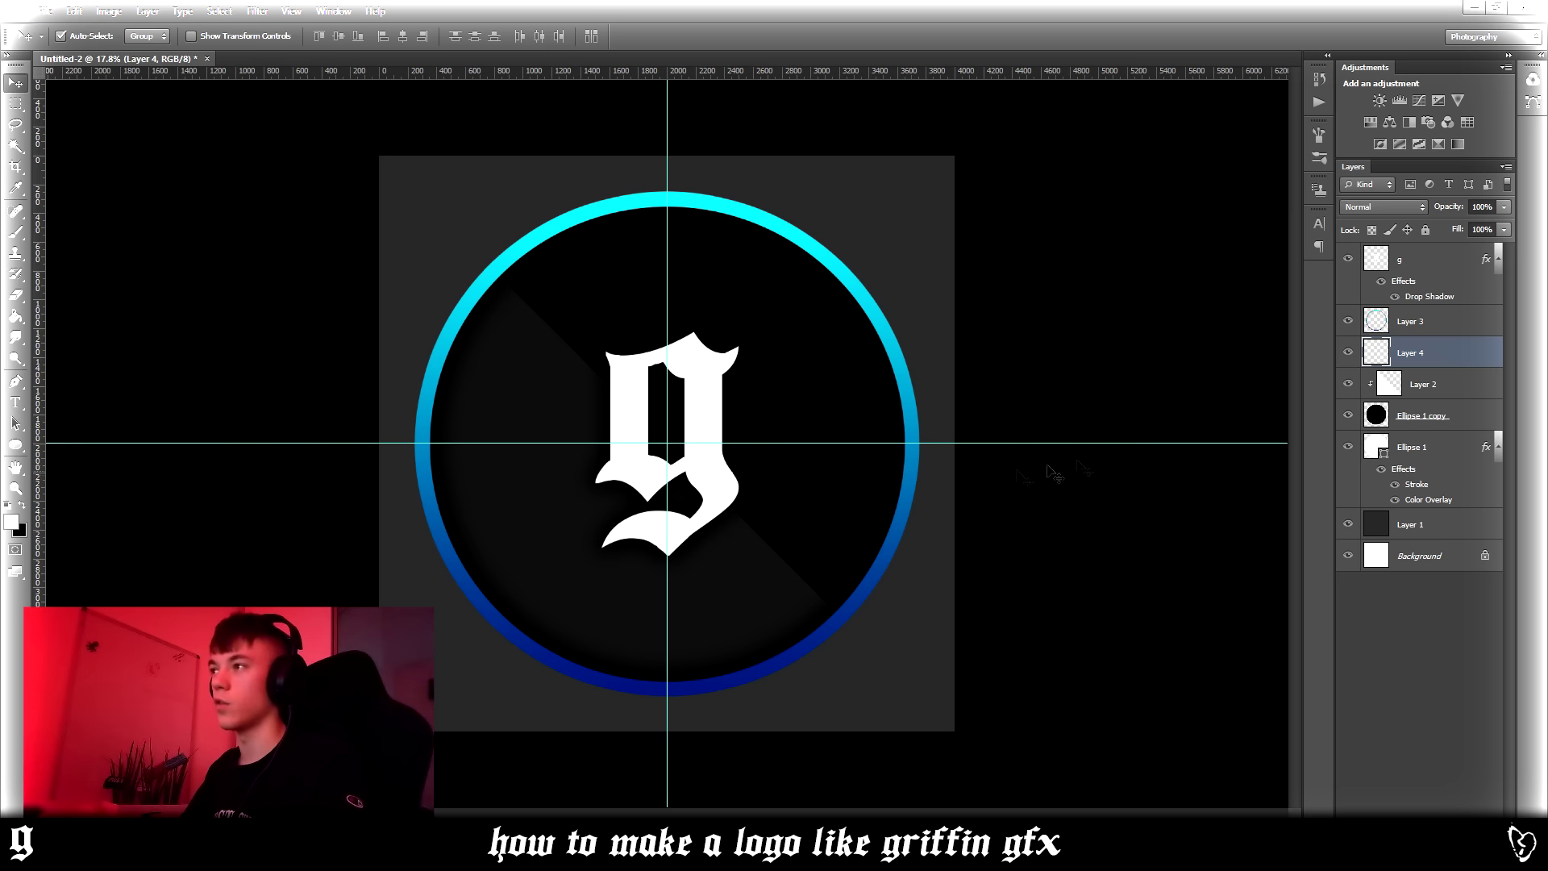
key("ctrl+semicolon")
key("ctrl+semicolon")
- Paint a single white 1000 px brush dab behind the letter, centred on the guide intersection
key("b")
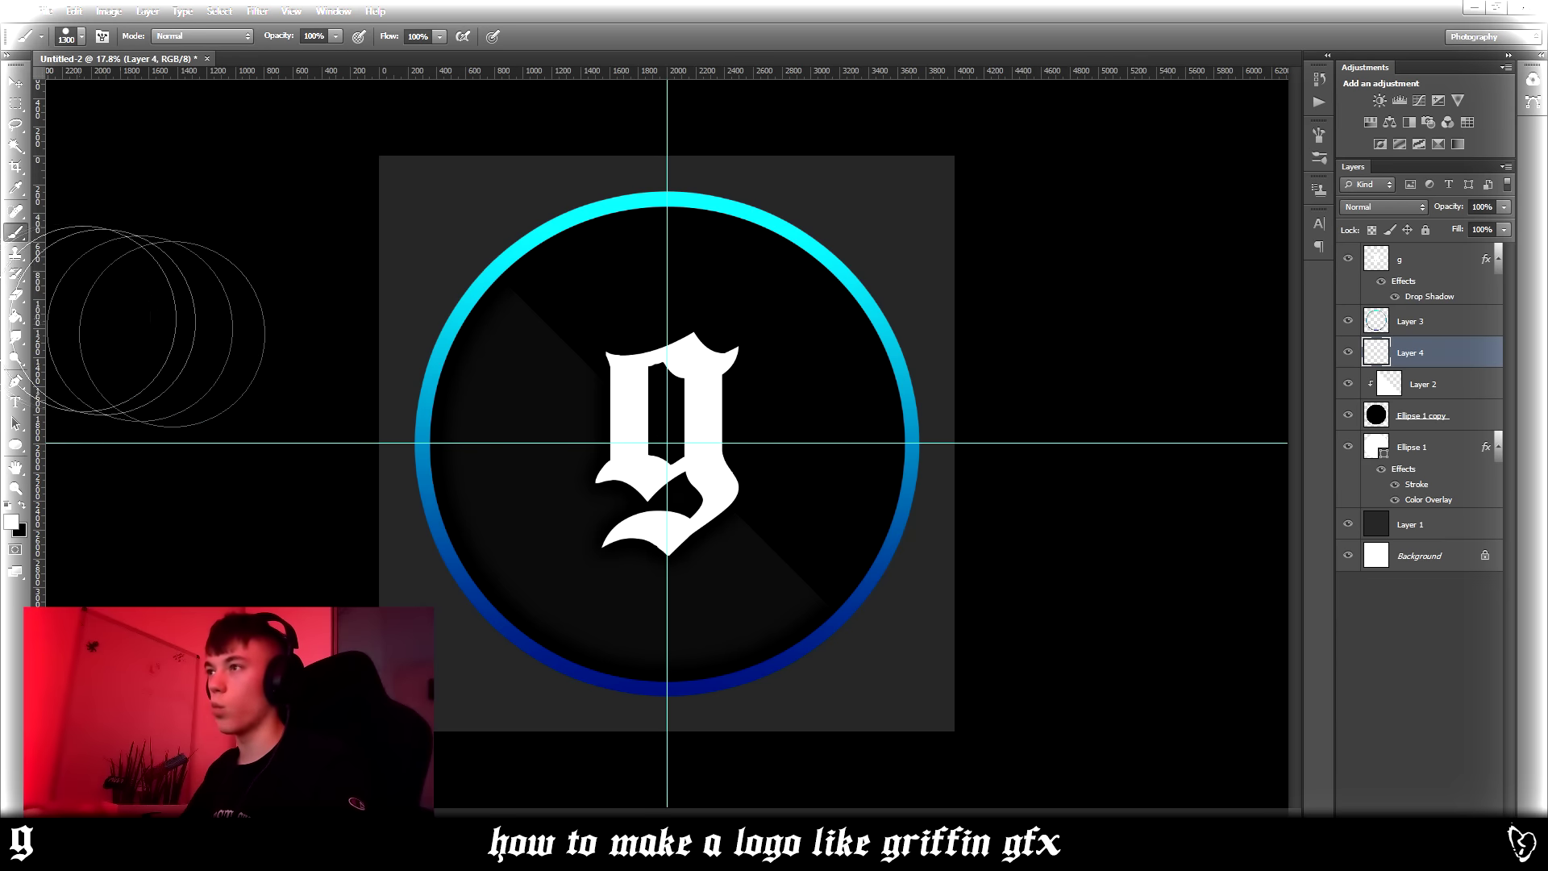
key("bracketright")
key("bracketright")
key("bracketright")
key("bracketright")
key("bracketright")
key("bracketright")
key("bracketleft")
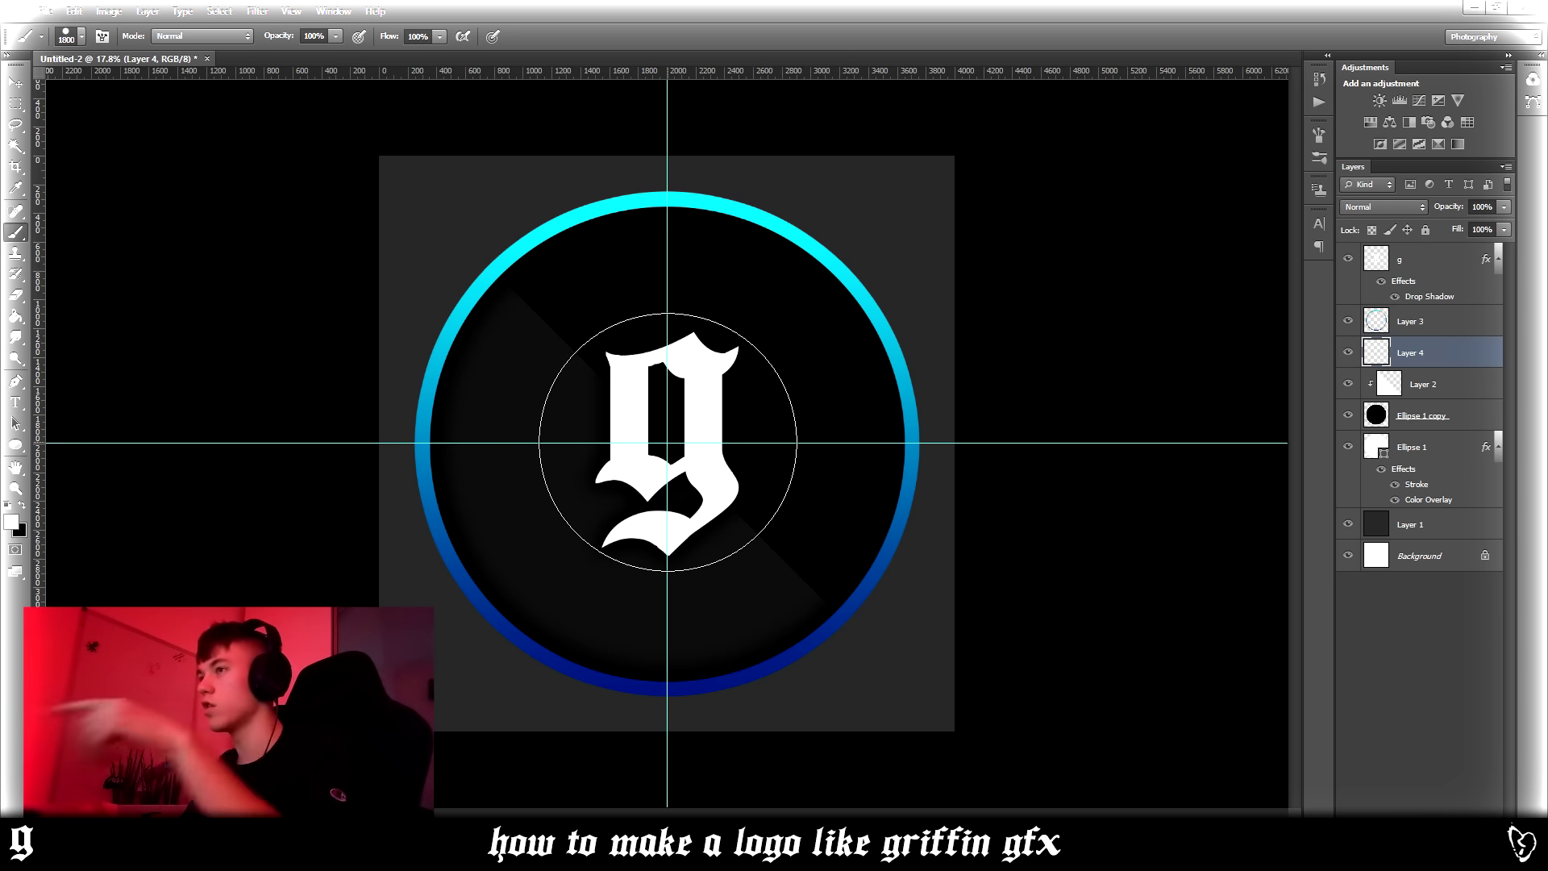
left_click(668, 442)
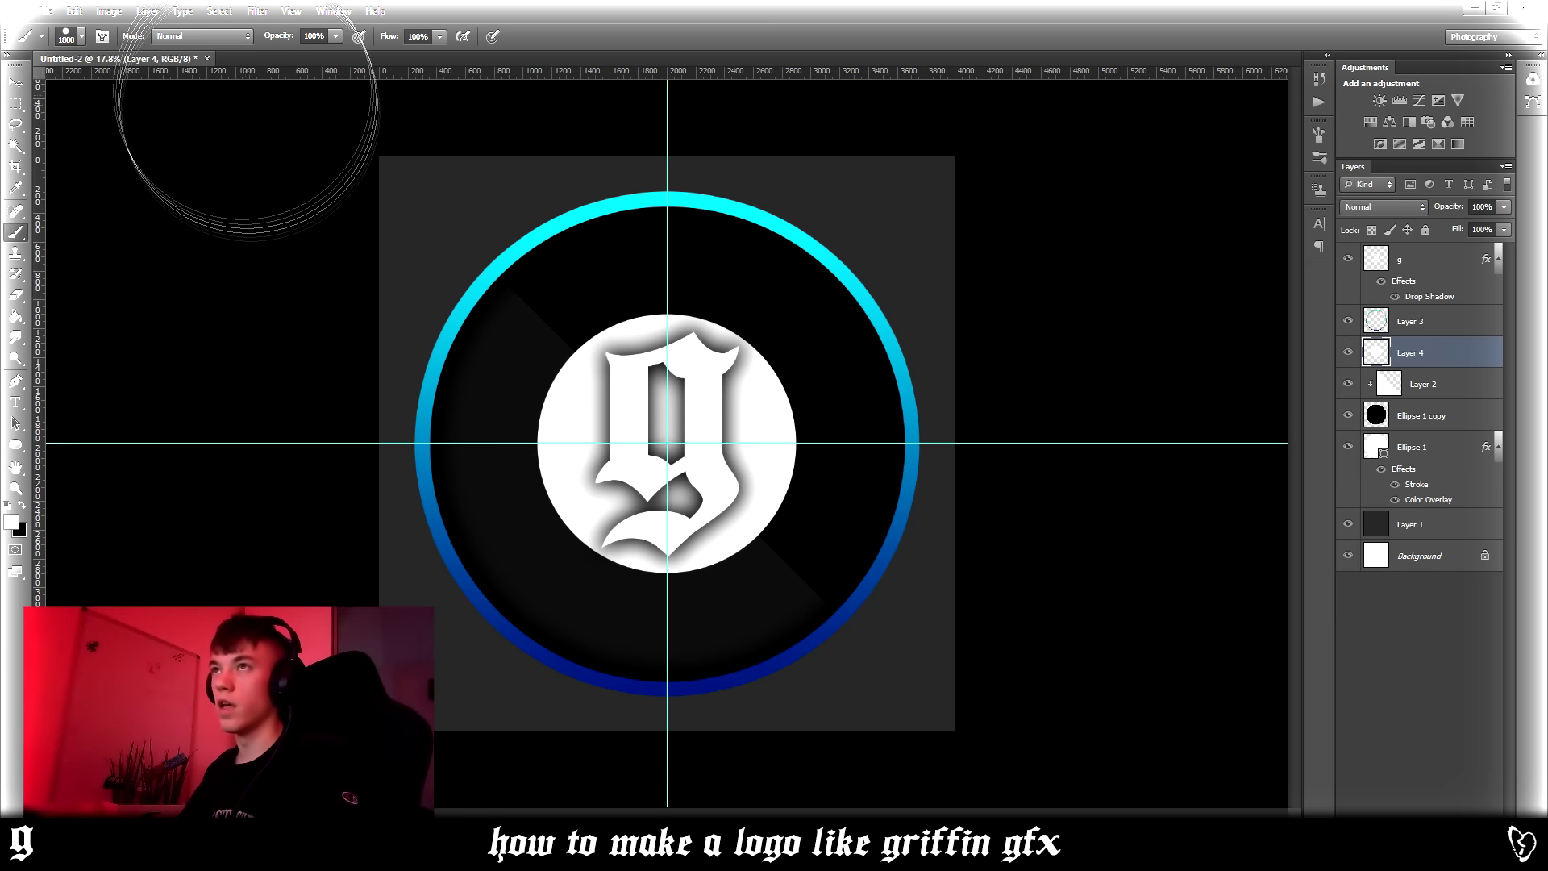
- Apply a Gaussian Blur with a 316.2 px radius to the white dab behind the letter g
left_click(246, 12)
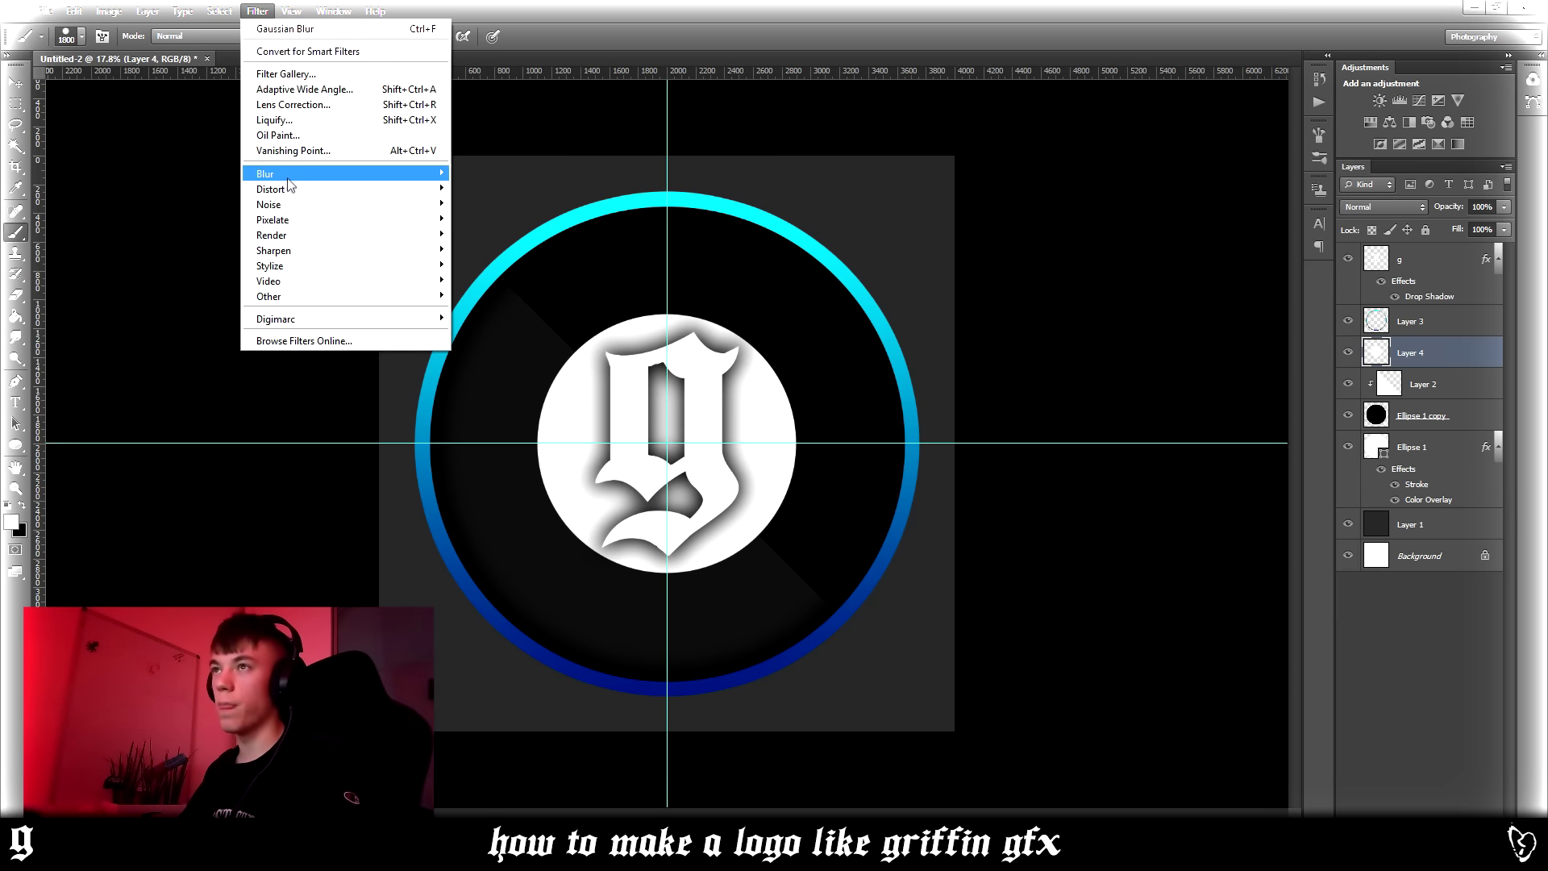
mouse_move(305, 176)
left_click(484, 290)
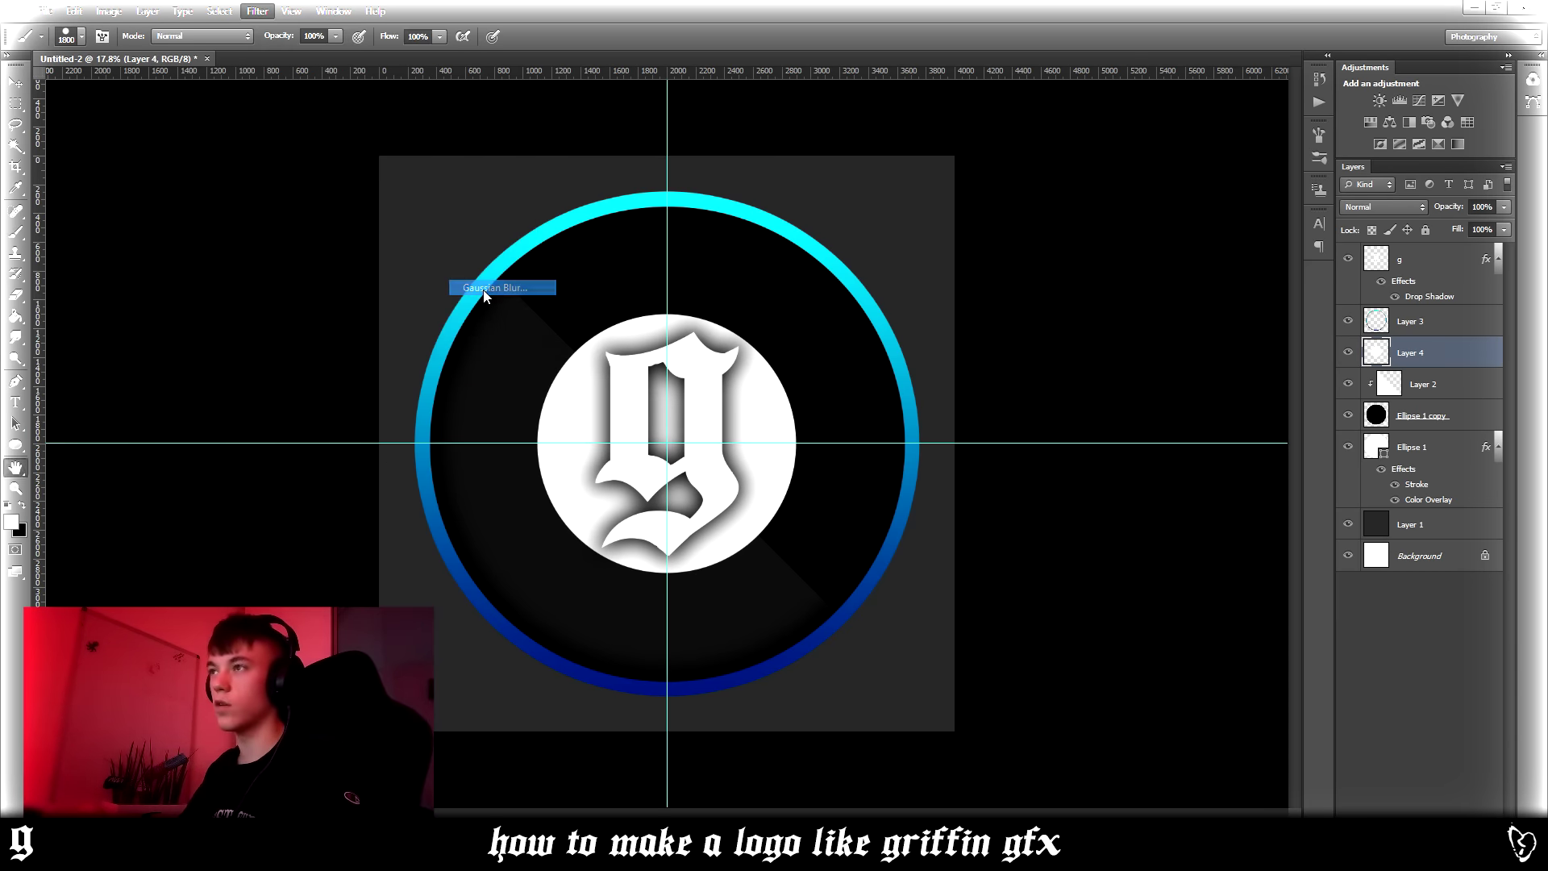
mouse_move(1179, 458)
left_mouse_down()
mouse_move(1209, 454)
mouse_move(1185, 455)
left_mouse_up()
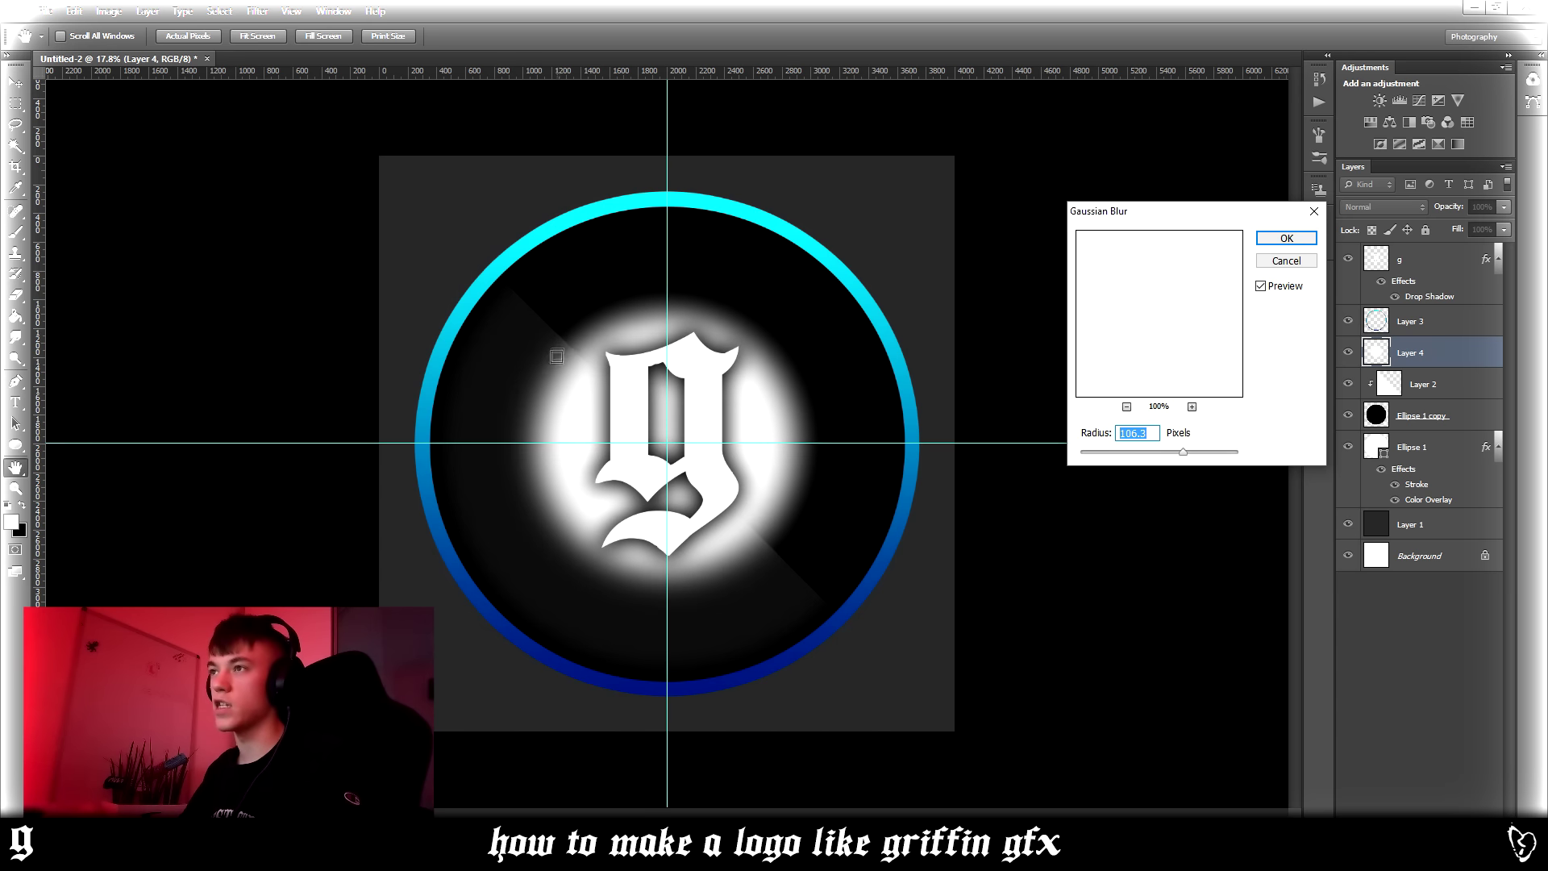
left_click(1122, 457)
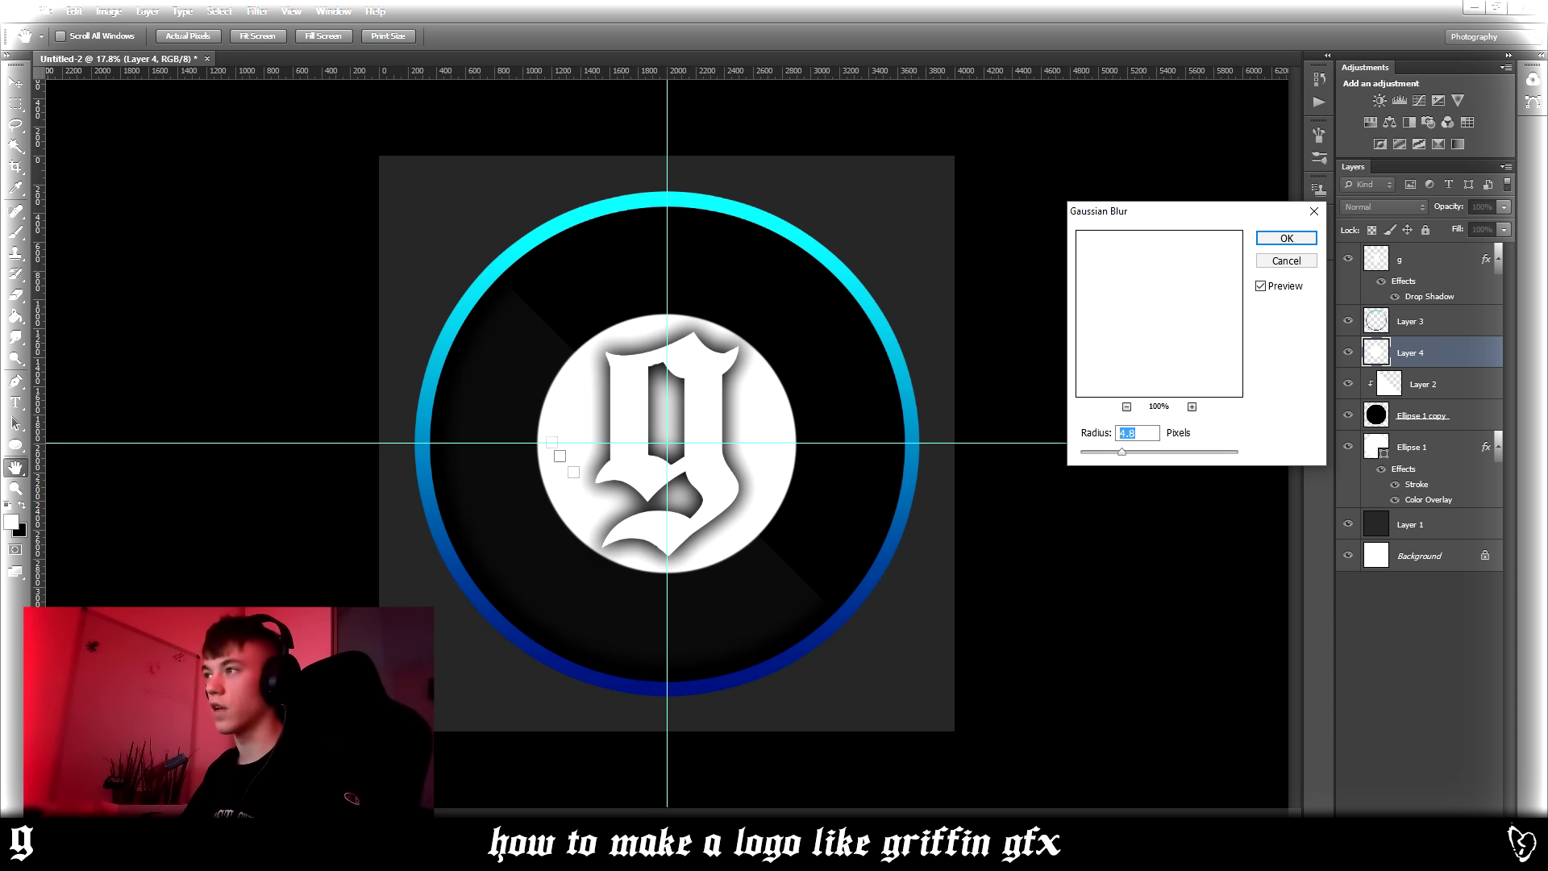
left_click(1215, 454)
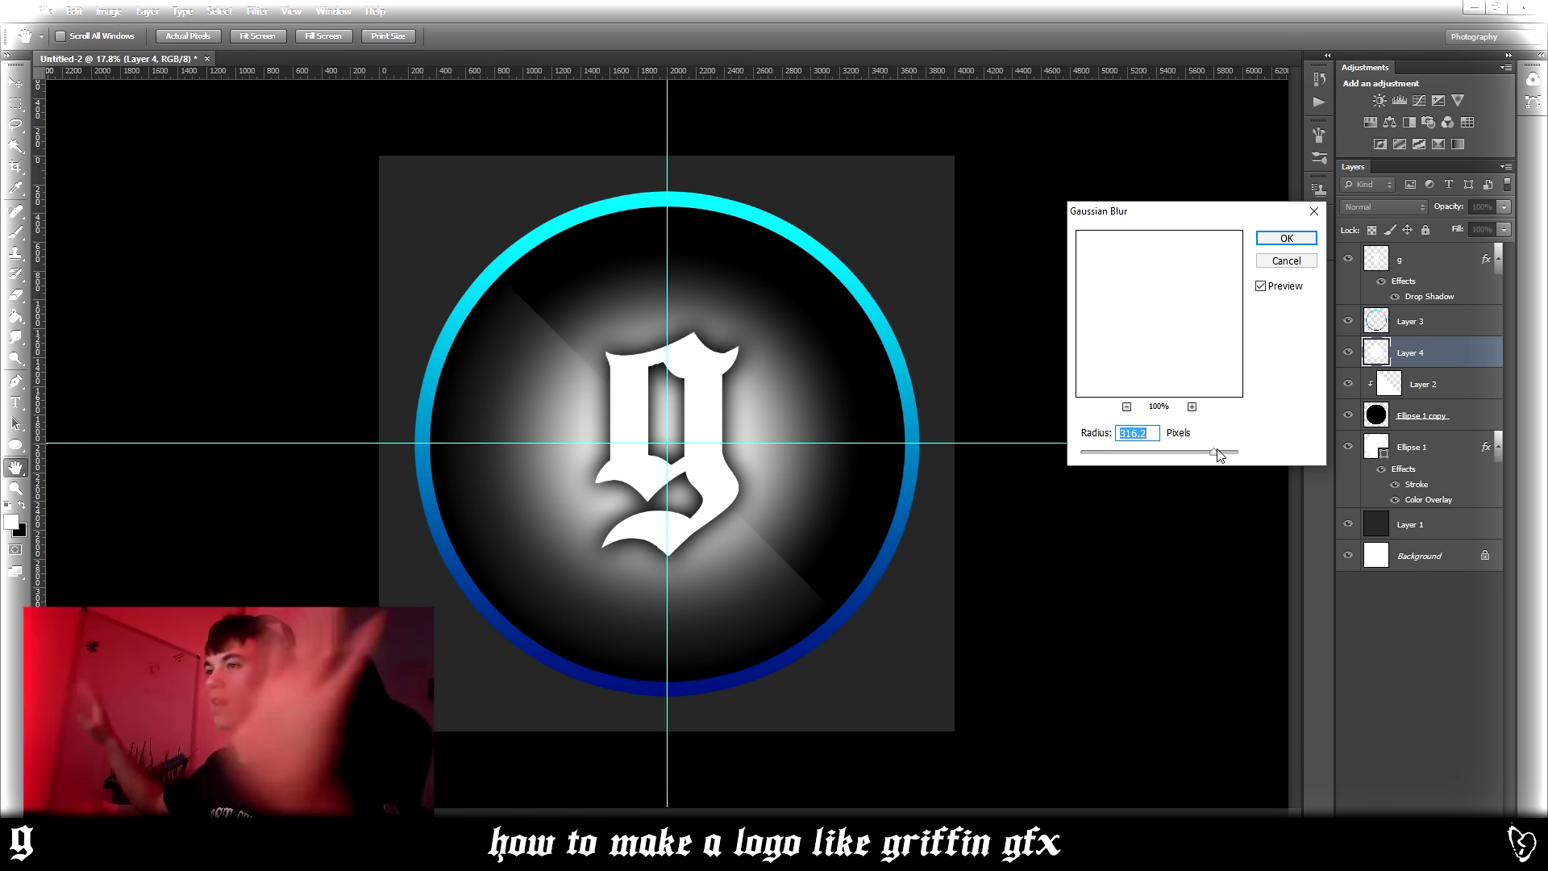
left_click(1286, 238)
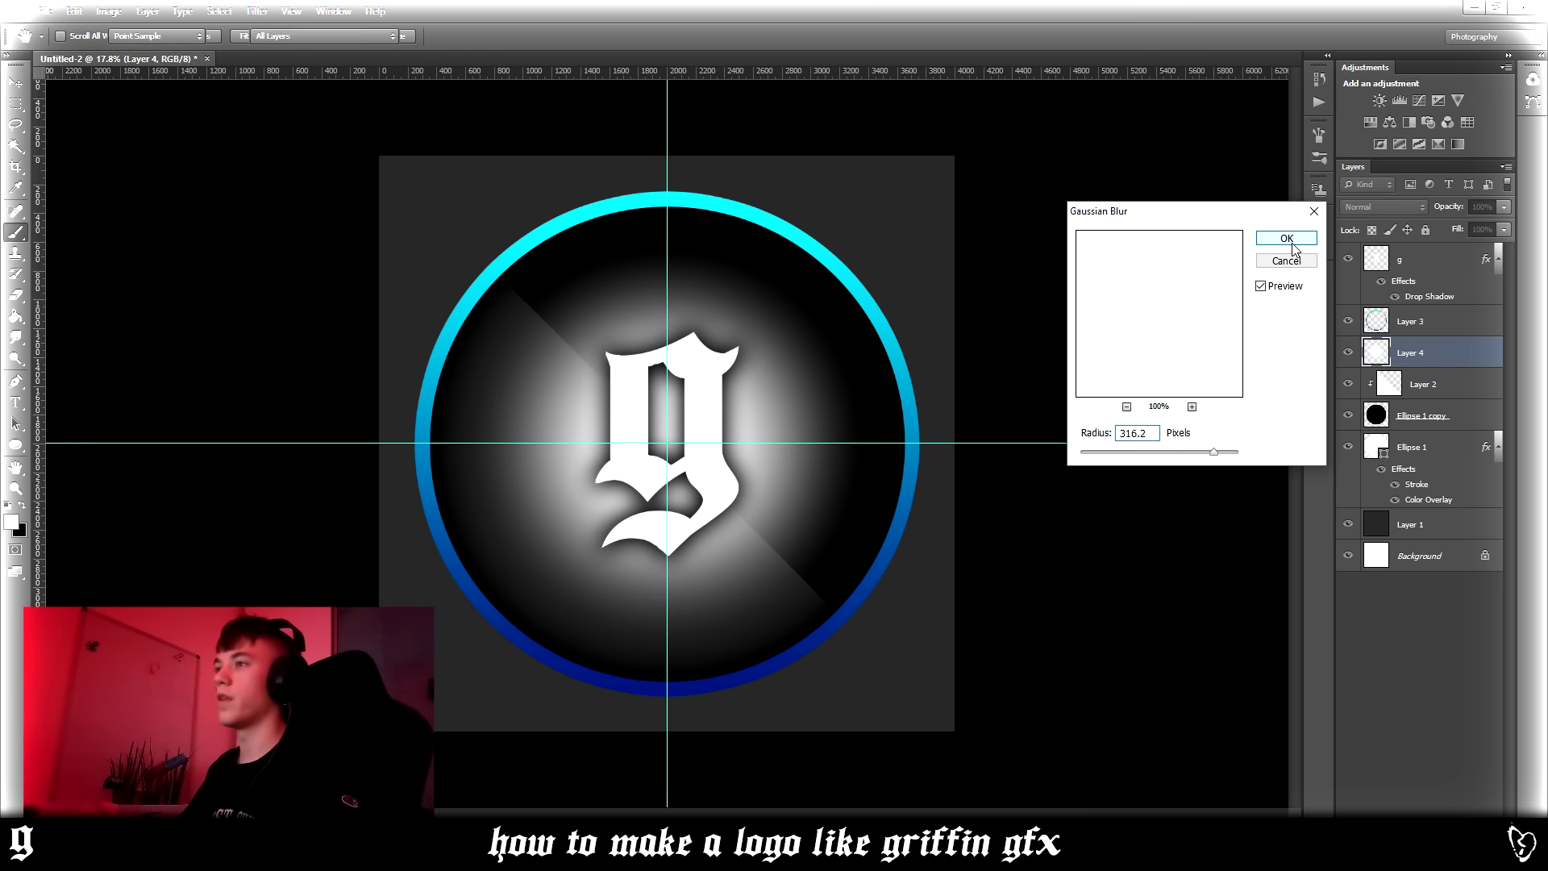
- Lower the blurred glow layer's opacity to 20% and hide the guides
left_click(1501, 206)
mouse_move(1461, 223)
left_mouse_down()
mouse_move(1394, 224)
mouse_move(1444, 227)
left_mouse_up()
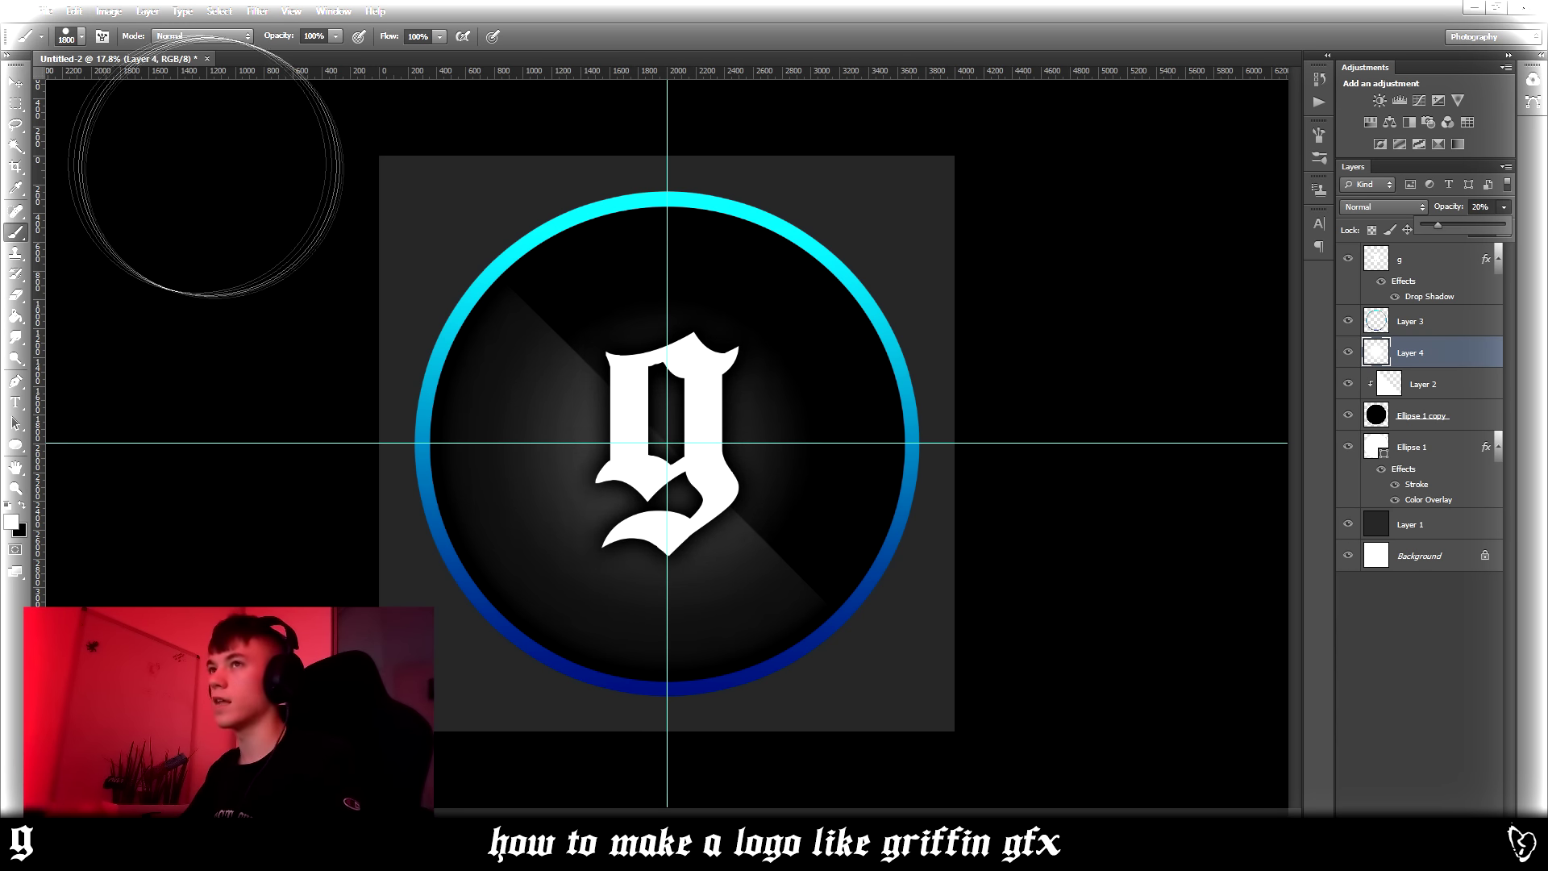
key("v")
key("ctrl+semicolon")
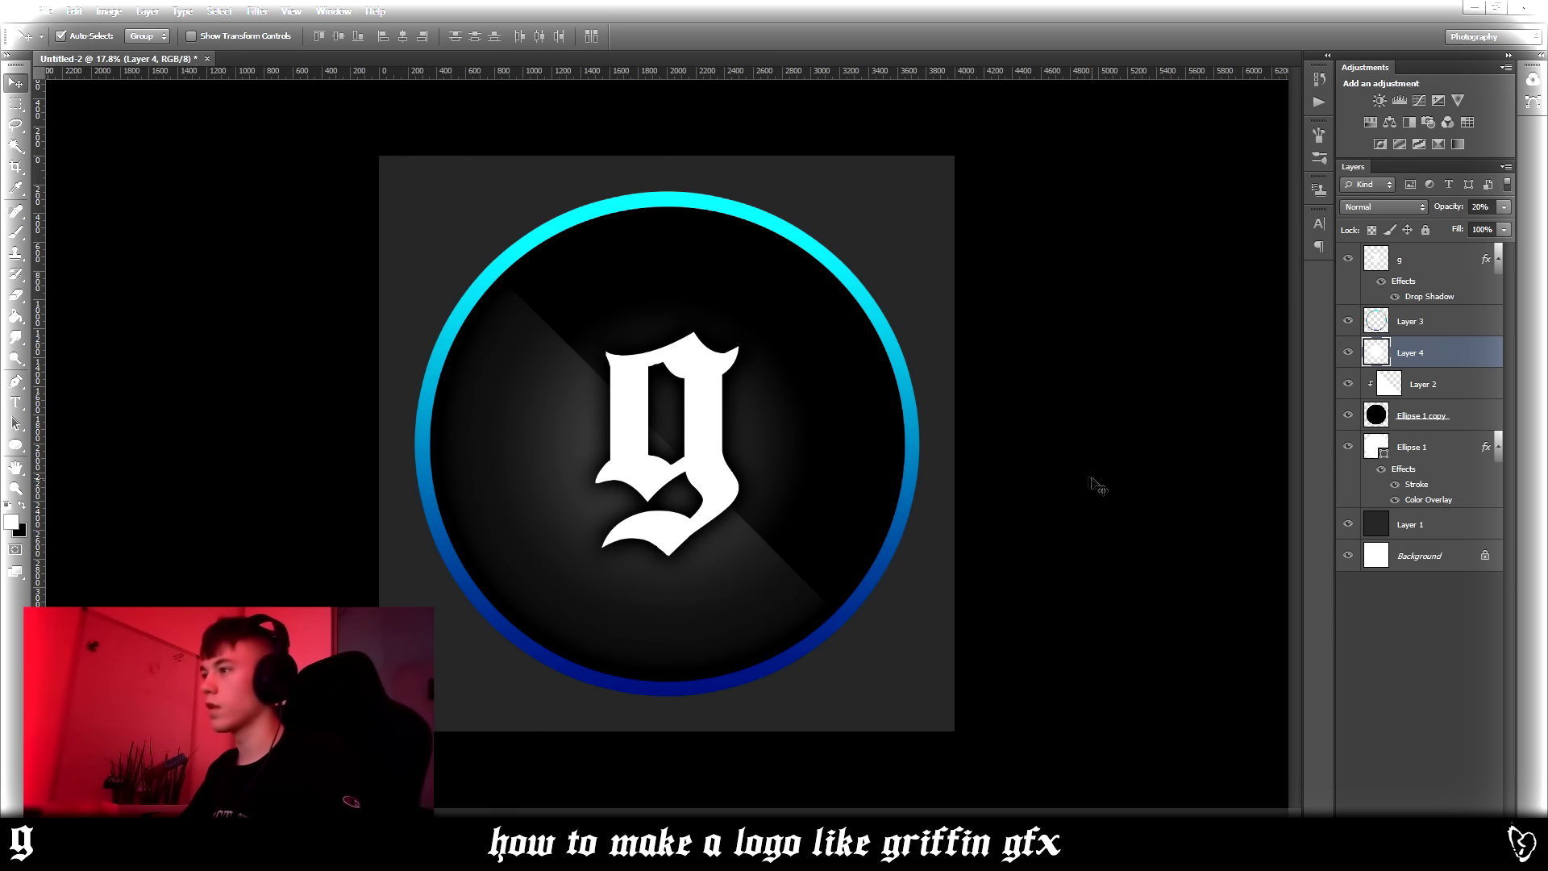
- Create a new layer directly above the dark grey background layer and fill it with black
left_click(1423, 525)
key("ctrl+shift+alt+n")
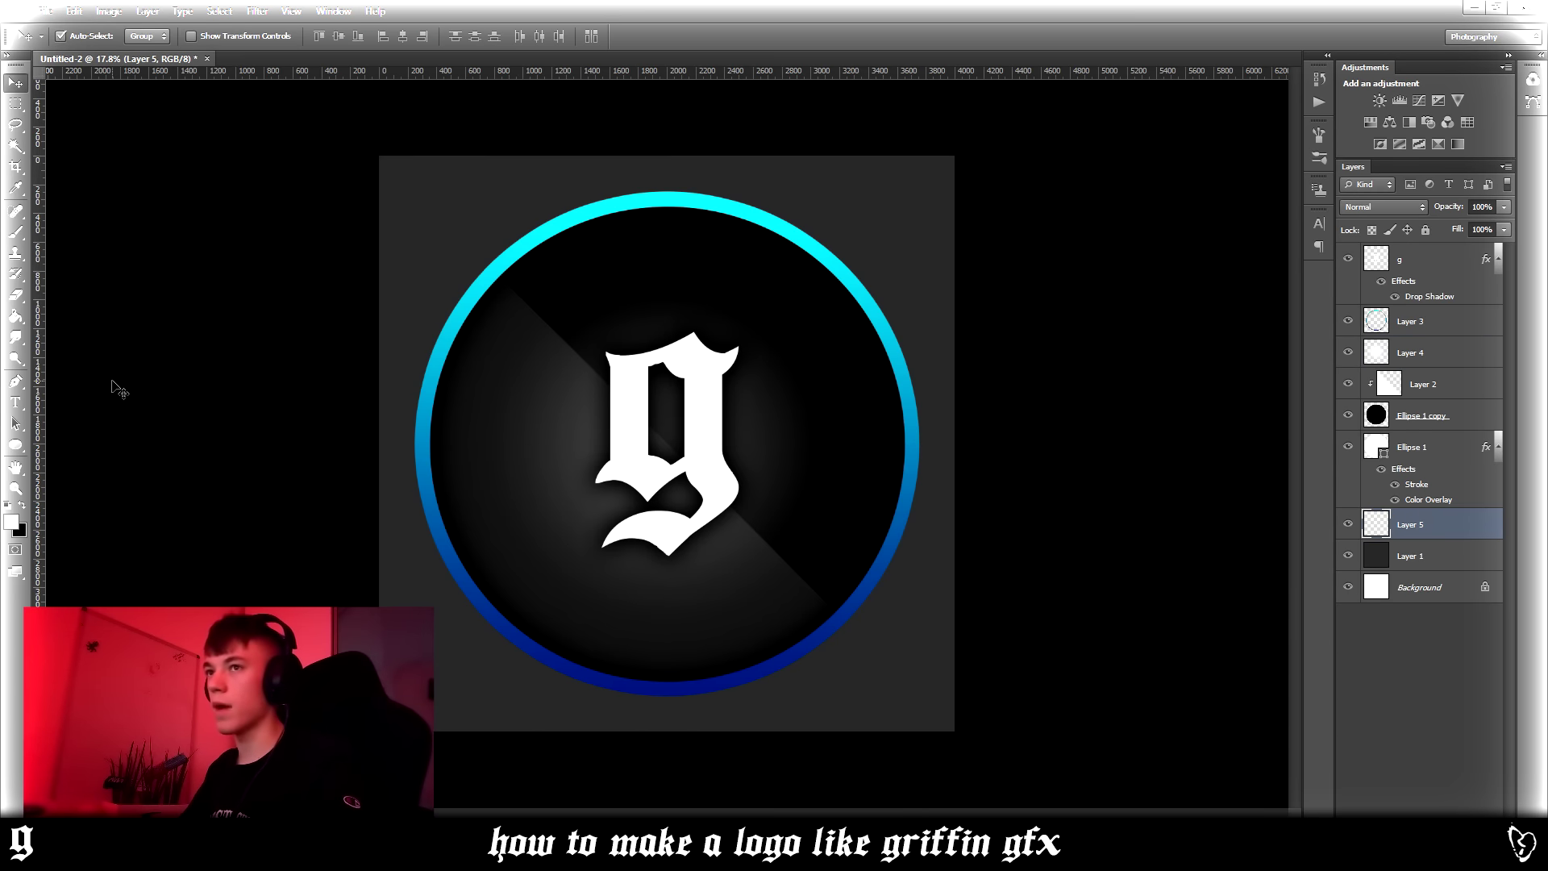
left_click(15, 317)
key("d")
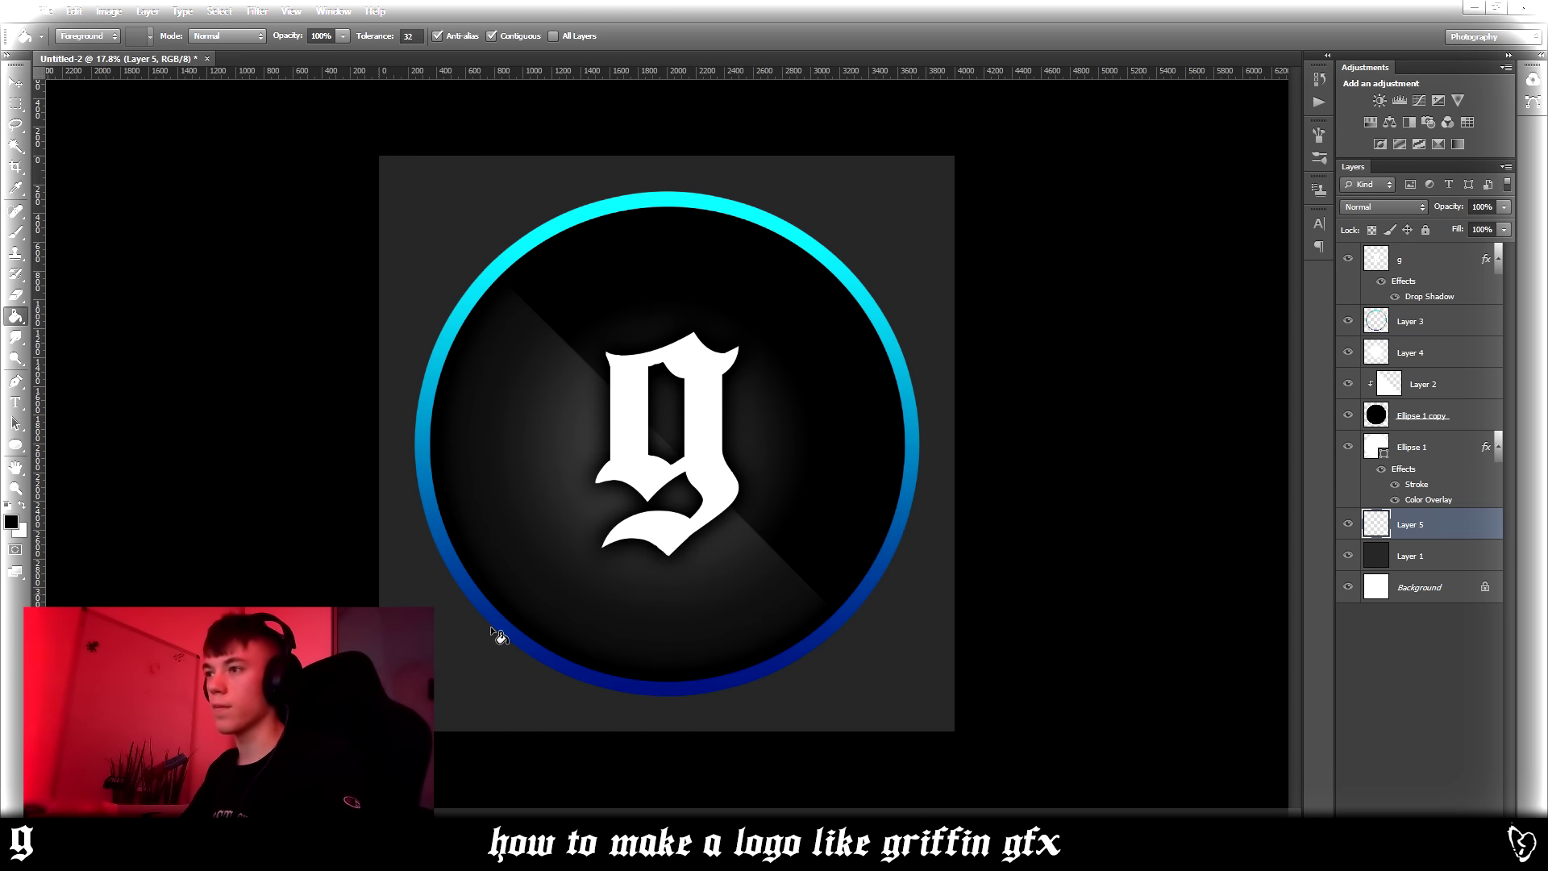
left_click(461, 703)
scroll(463, 695, "down", 3)
scroll(461, 687, "up", 1)
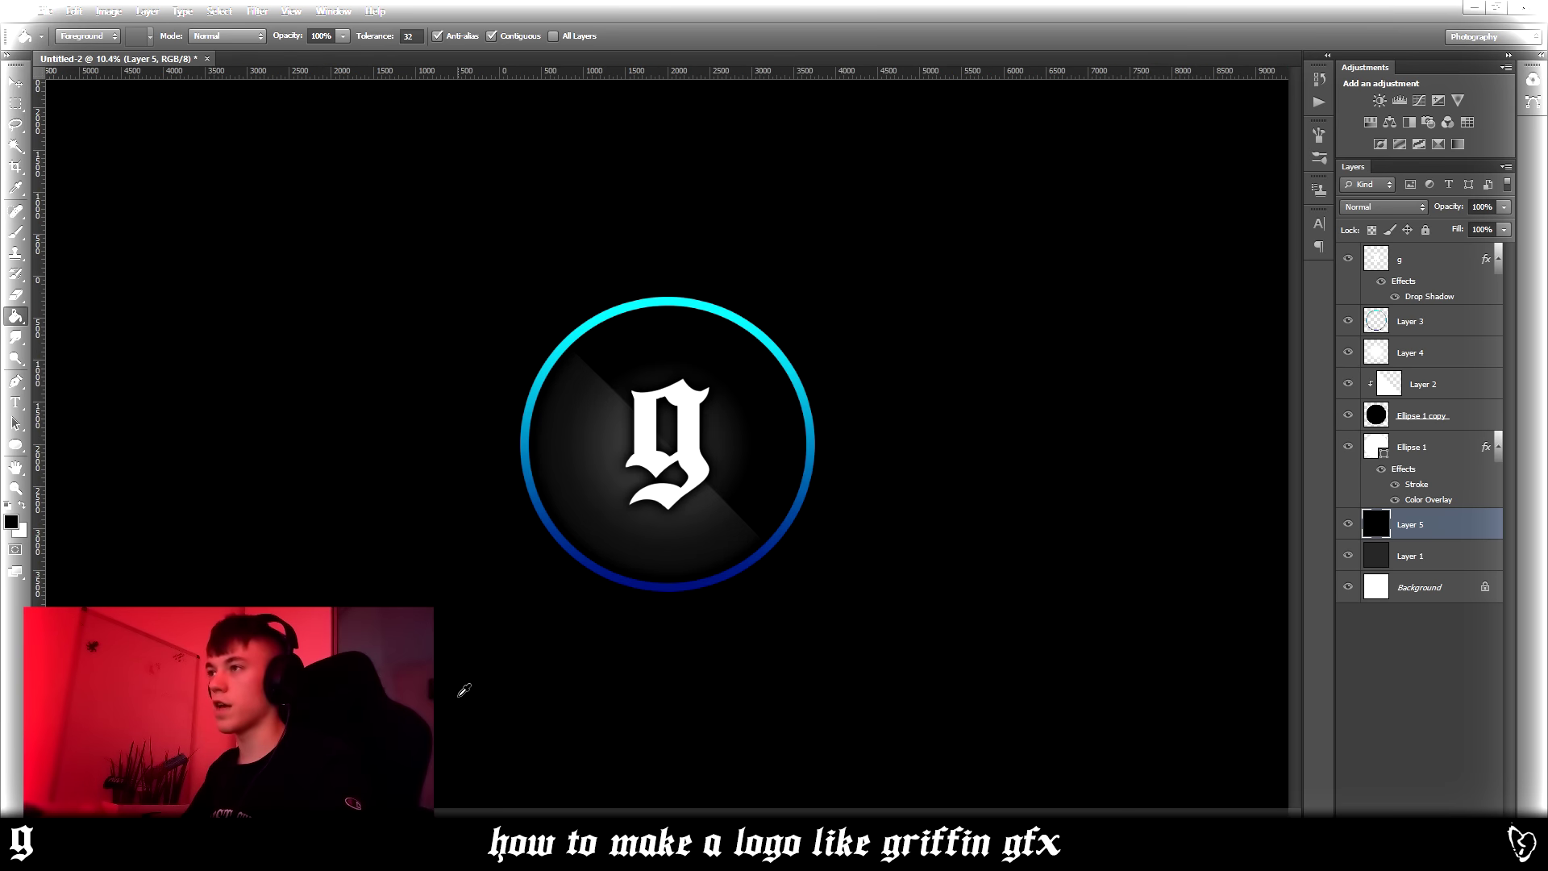
left_click(15, 83)
scroll(729, 436, "up", 5)
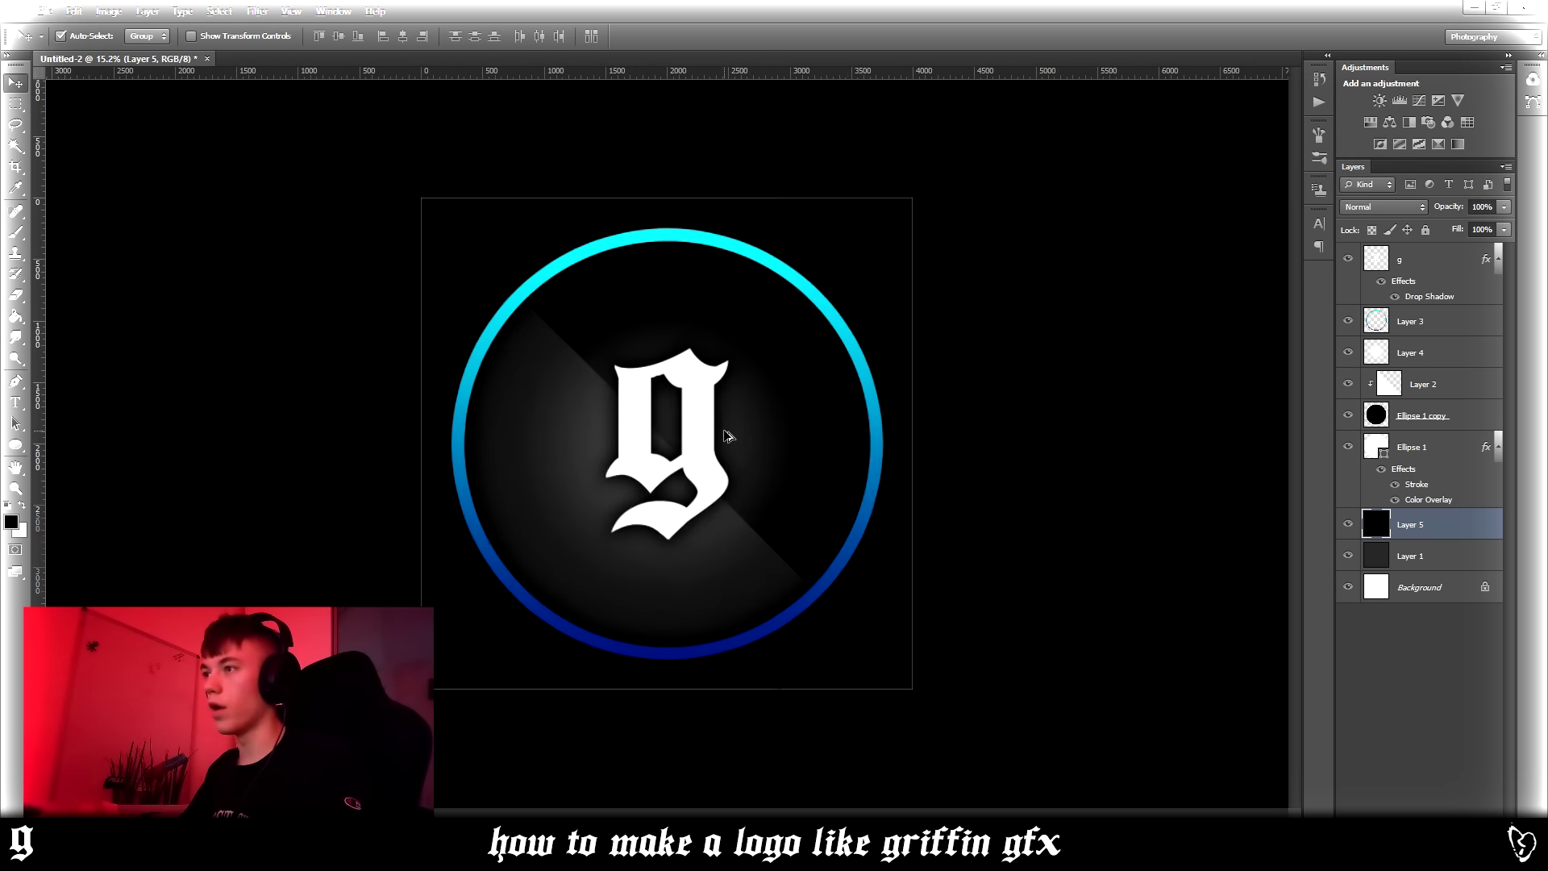
scroll(779, 488, "down", 3)
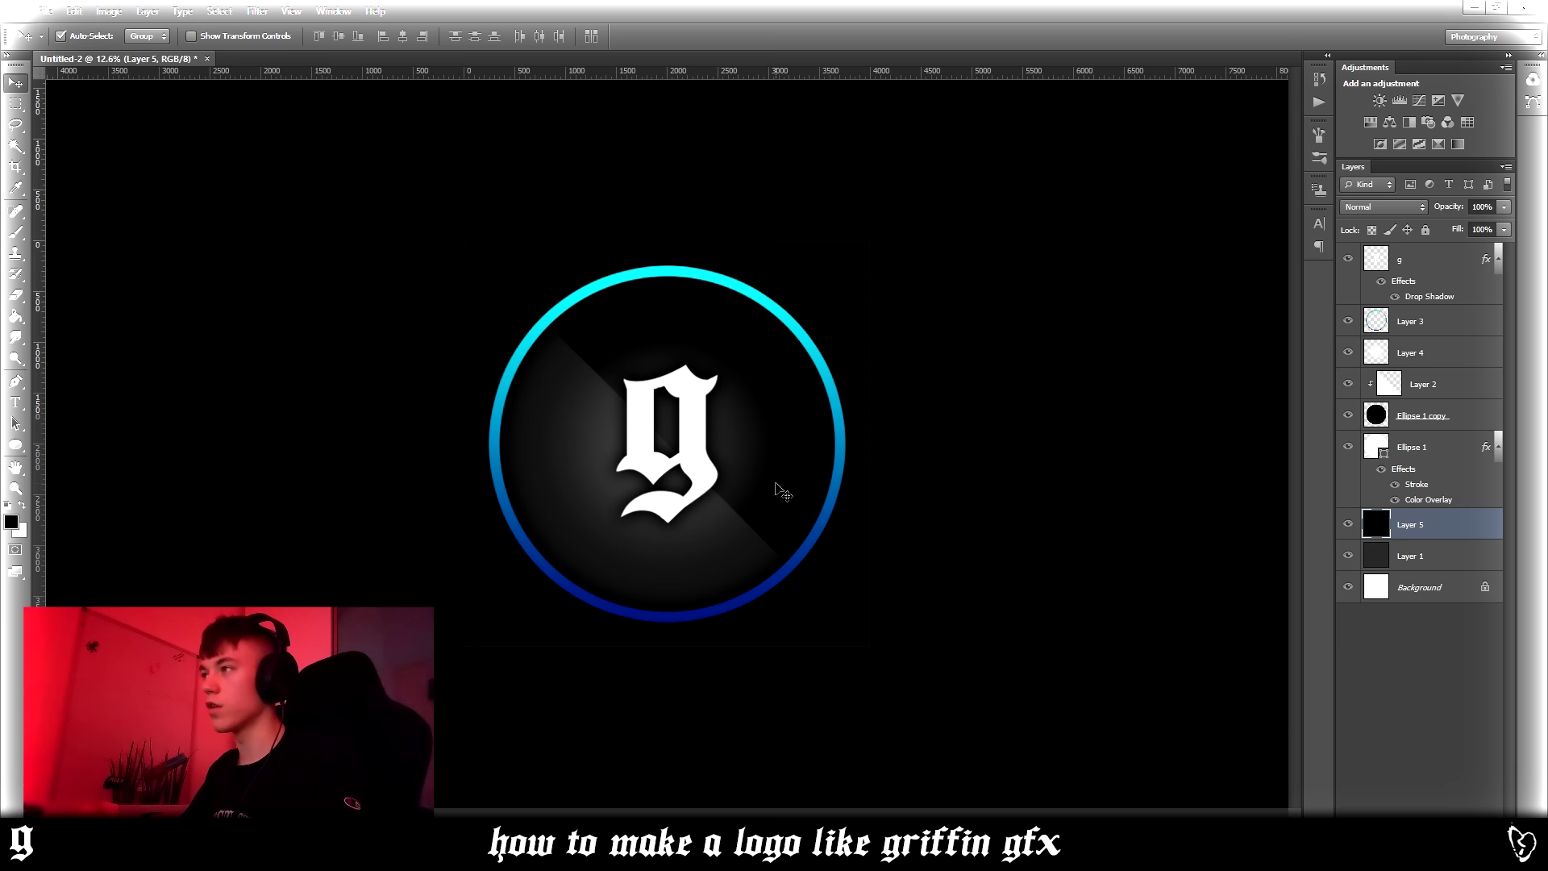
- Add a Hue/Saturation adjustment layer above the letter g and set its hue to -172
left_click(1423, 263)
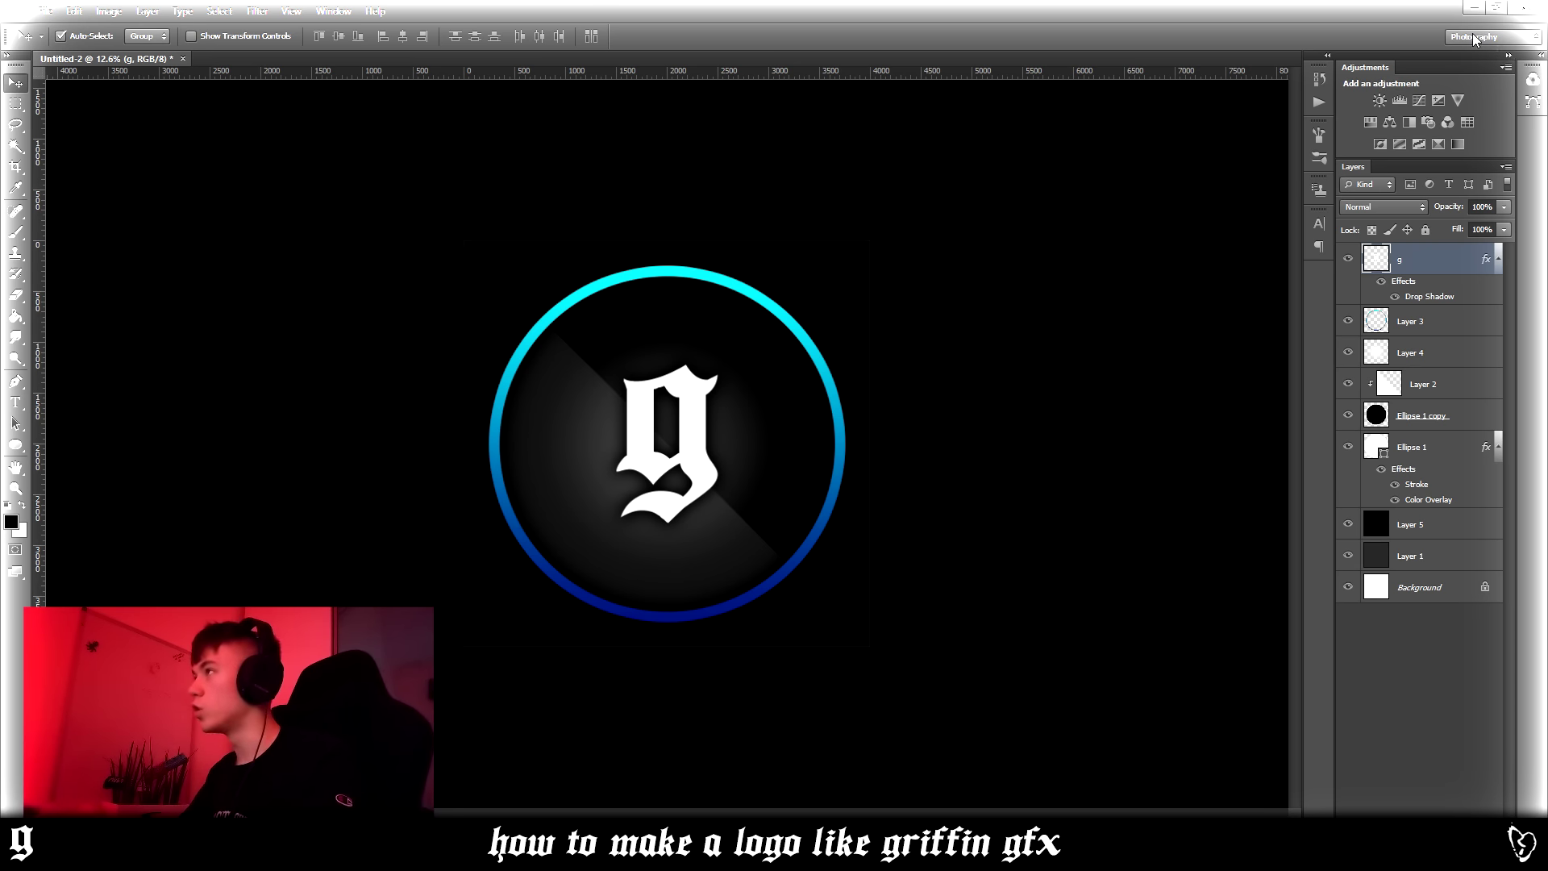
left_click(1493, 37)
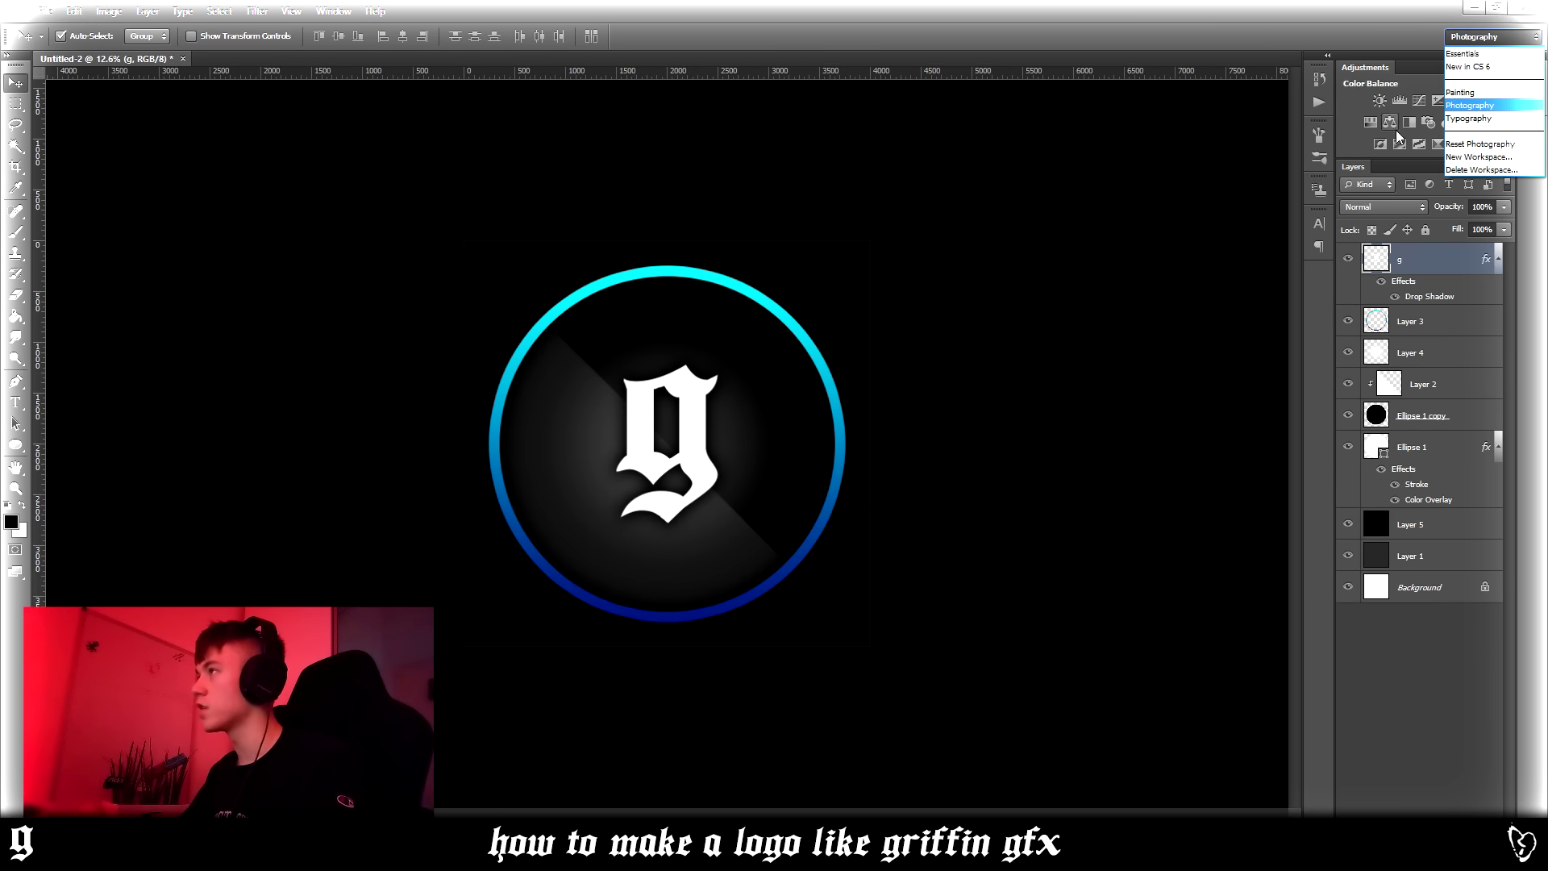
left_click(1469, 104)
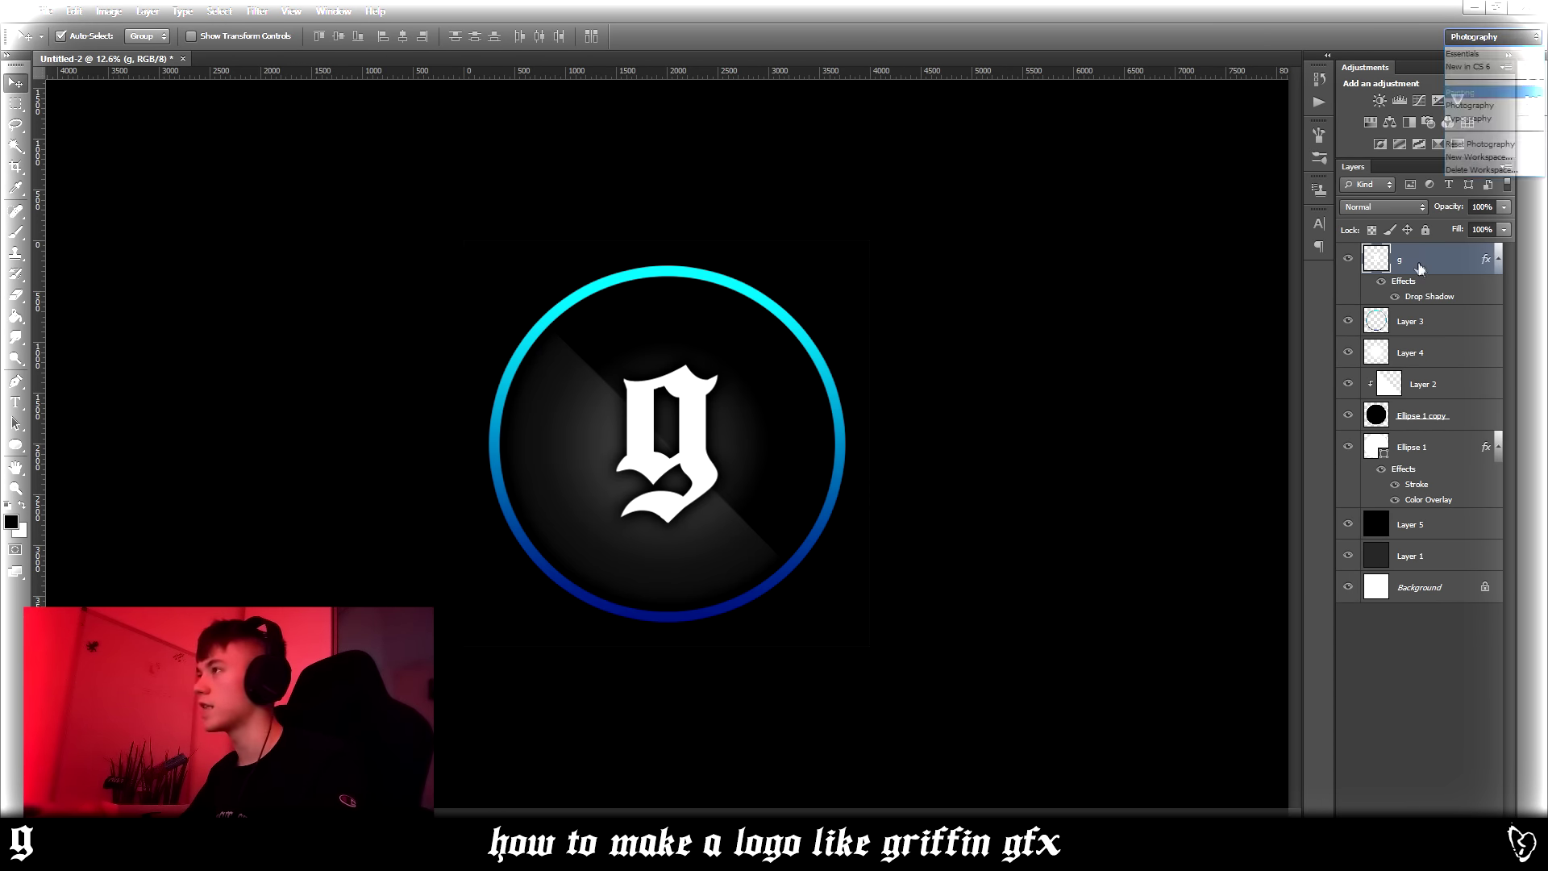
left_click(1370, 124)
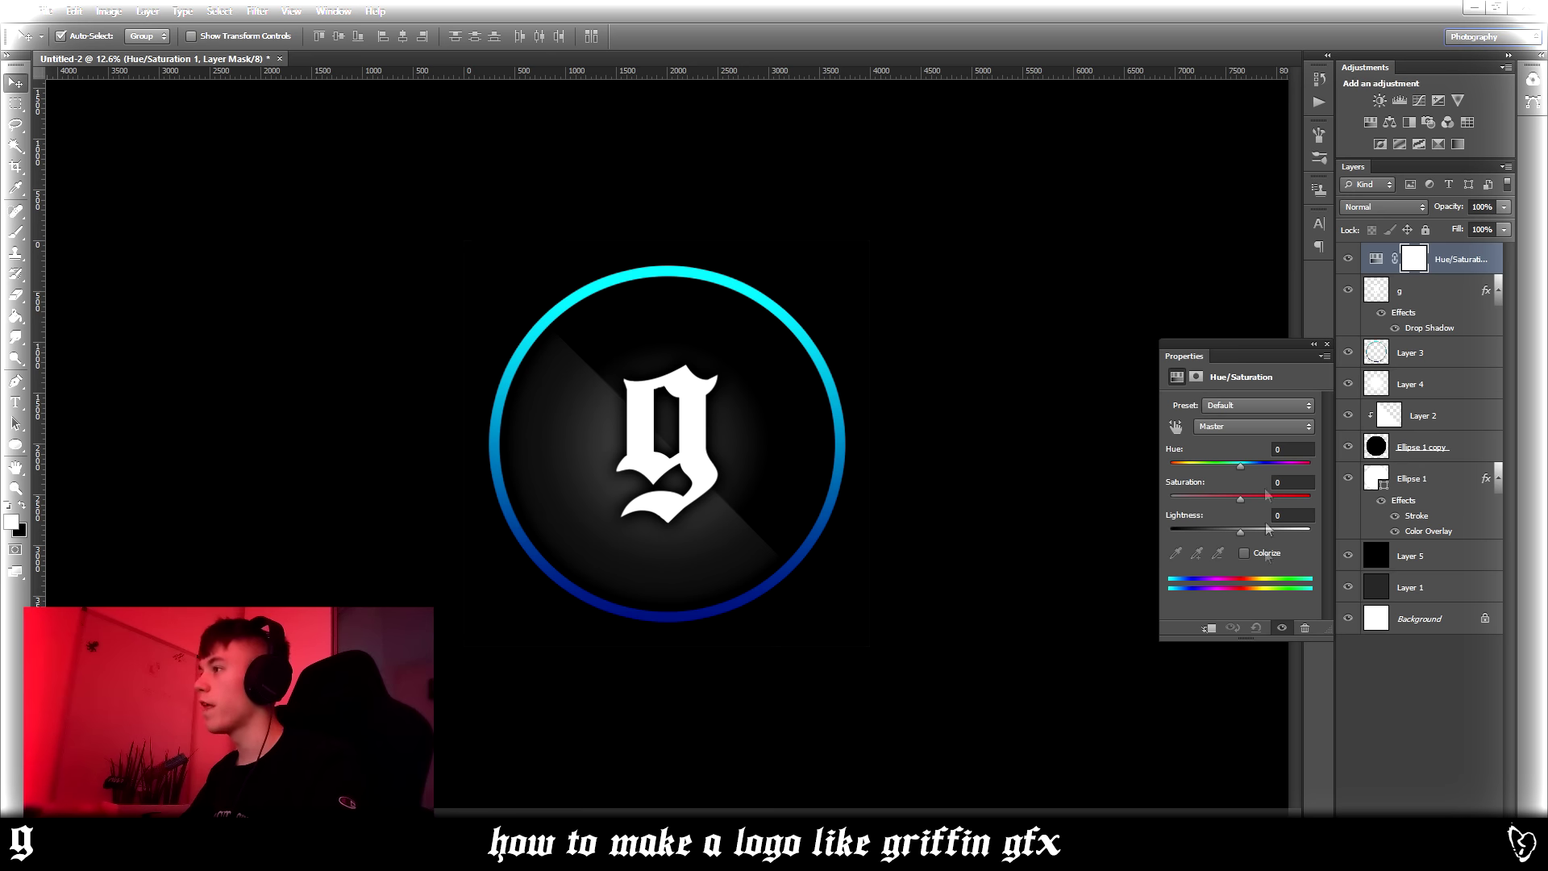
mouse_move(1243, 467)
left_mouse_down()
mouse_move(1171, 468)
mouse_move(1296, 466)
mouse_move(1261, 467)
left_mouse_up()
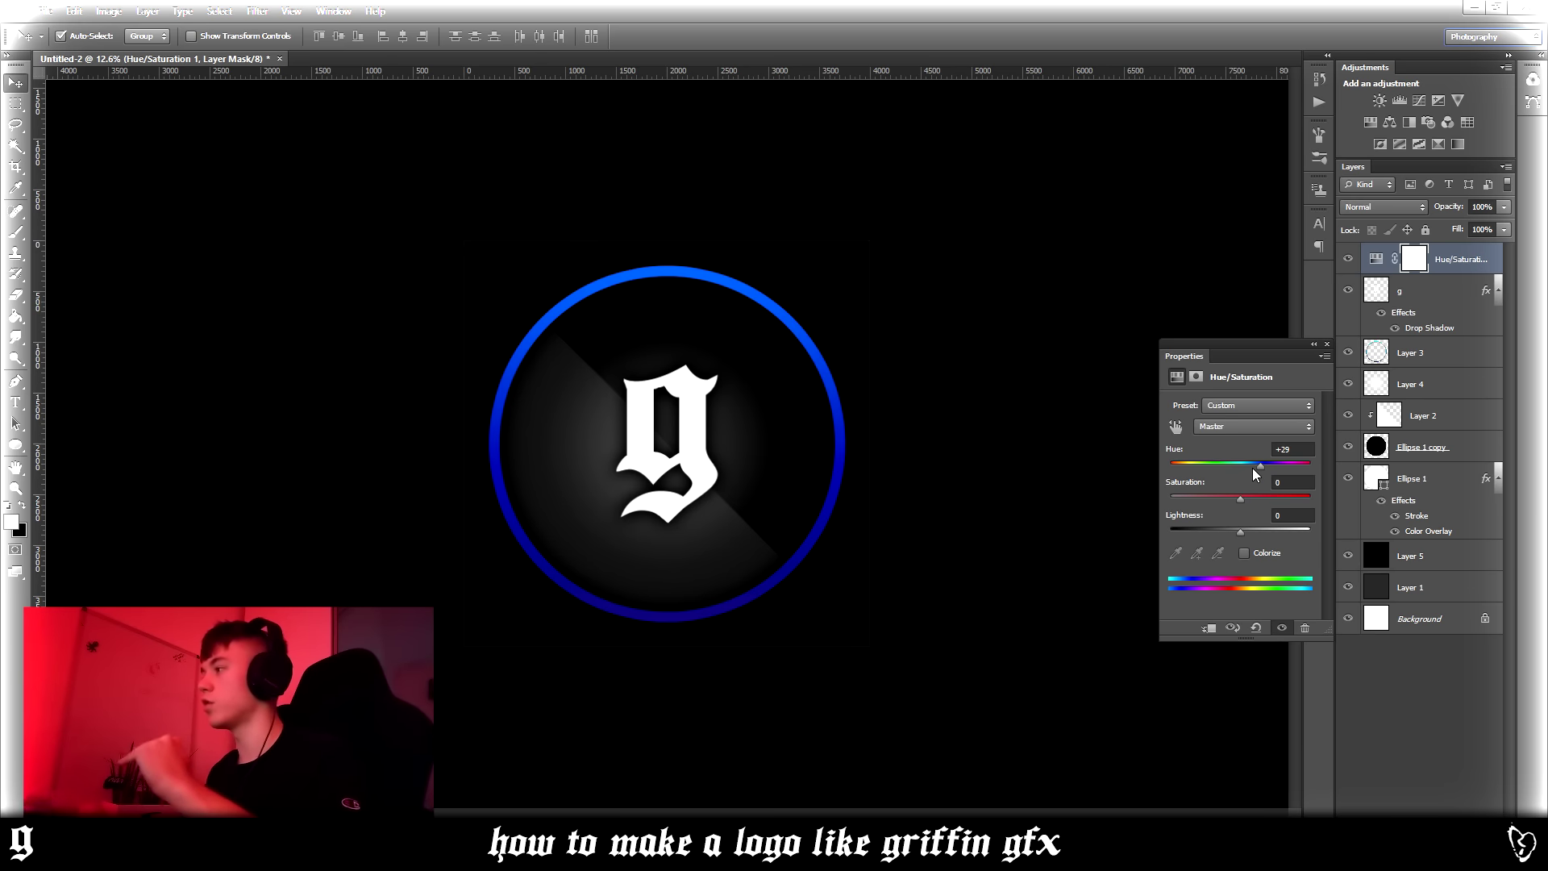
left_click_drag(1253, 467, 1169, 473)
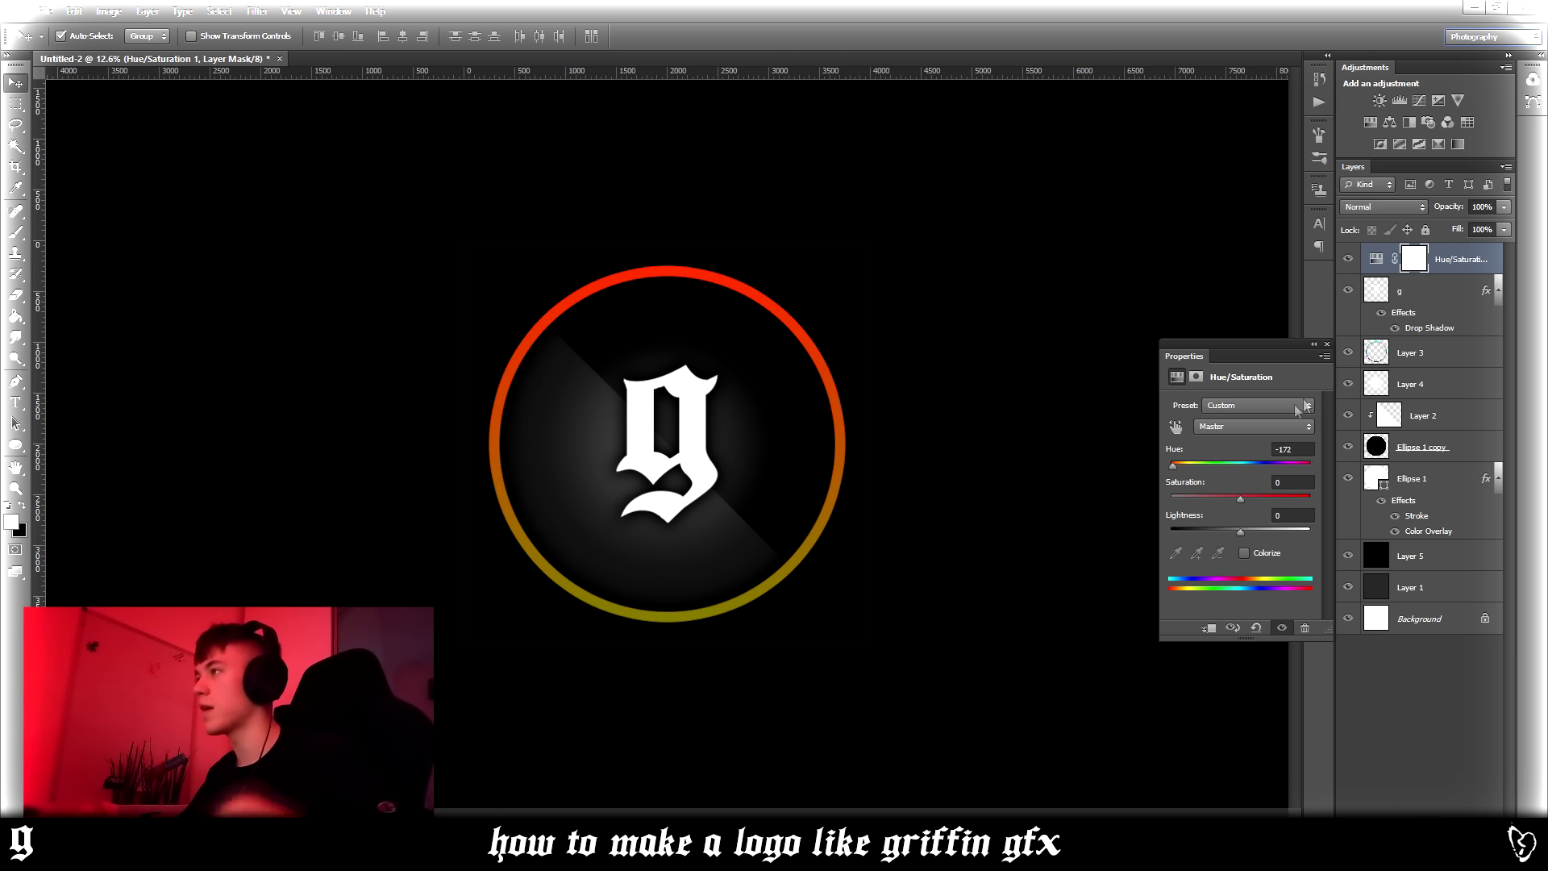
left_click(1327, 345)
- Merge all logo layers from the letter g down to Ellipse 1 into a single layer
left_click(1431, 298)
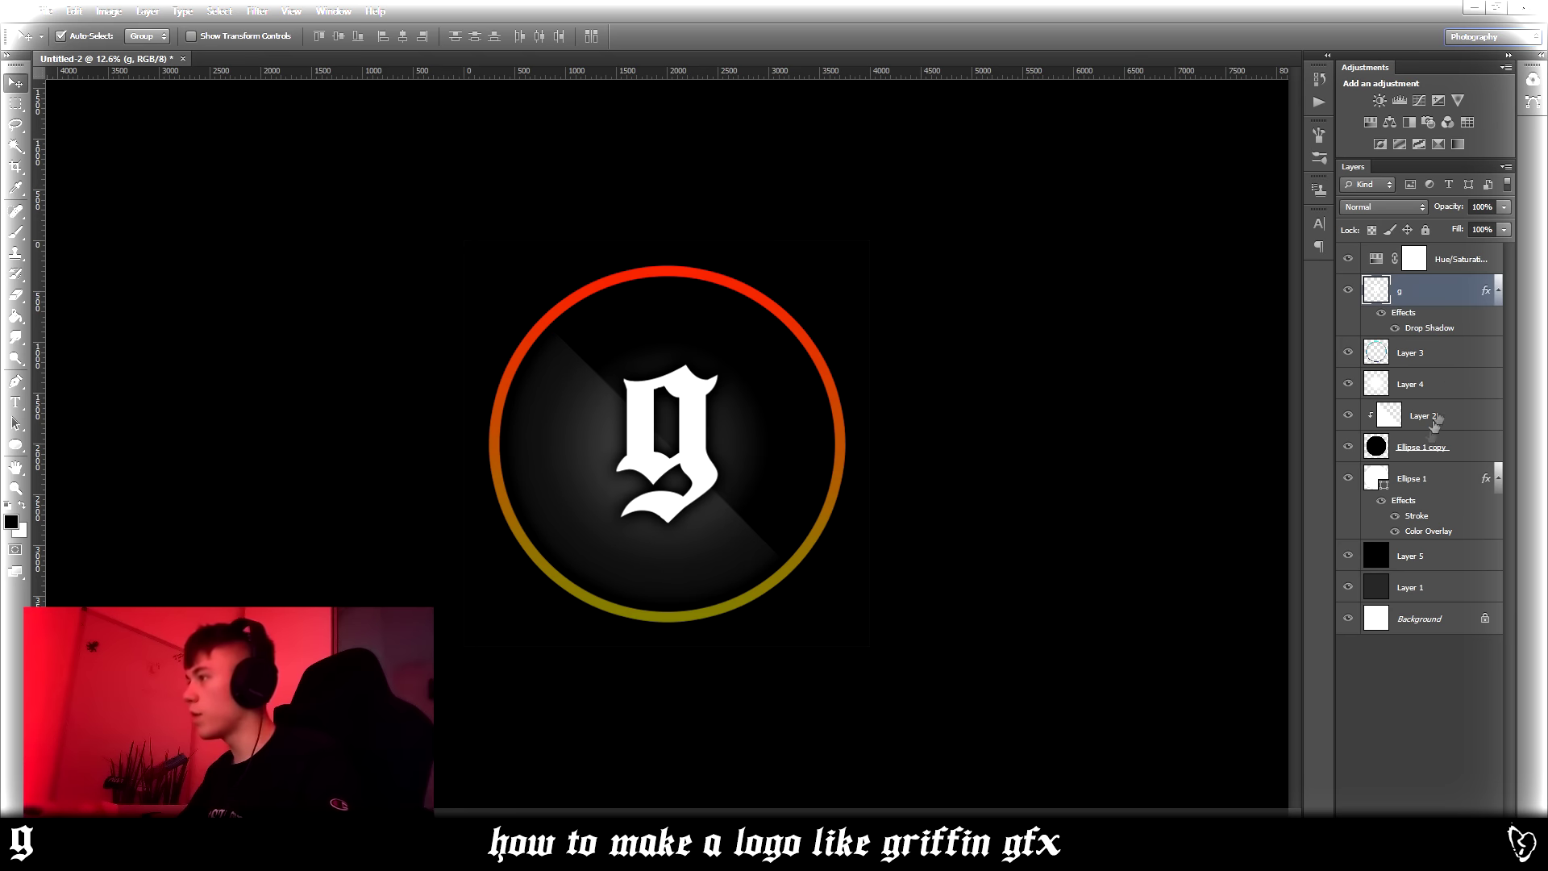
left_click(1428, 482, "shift")
right_click(1438, 406)
left_click(1313, 639)
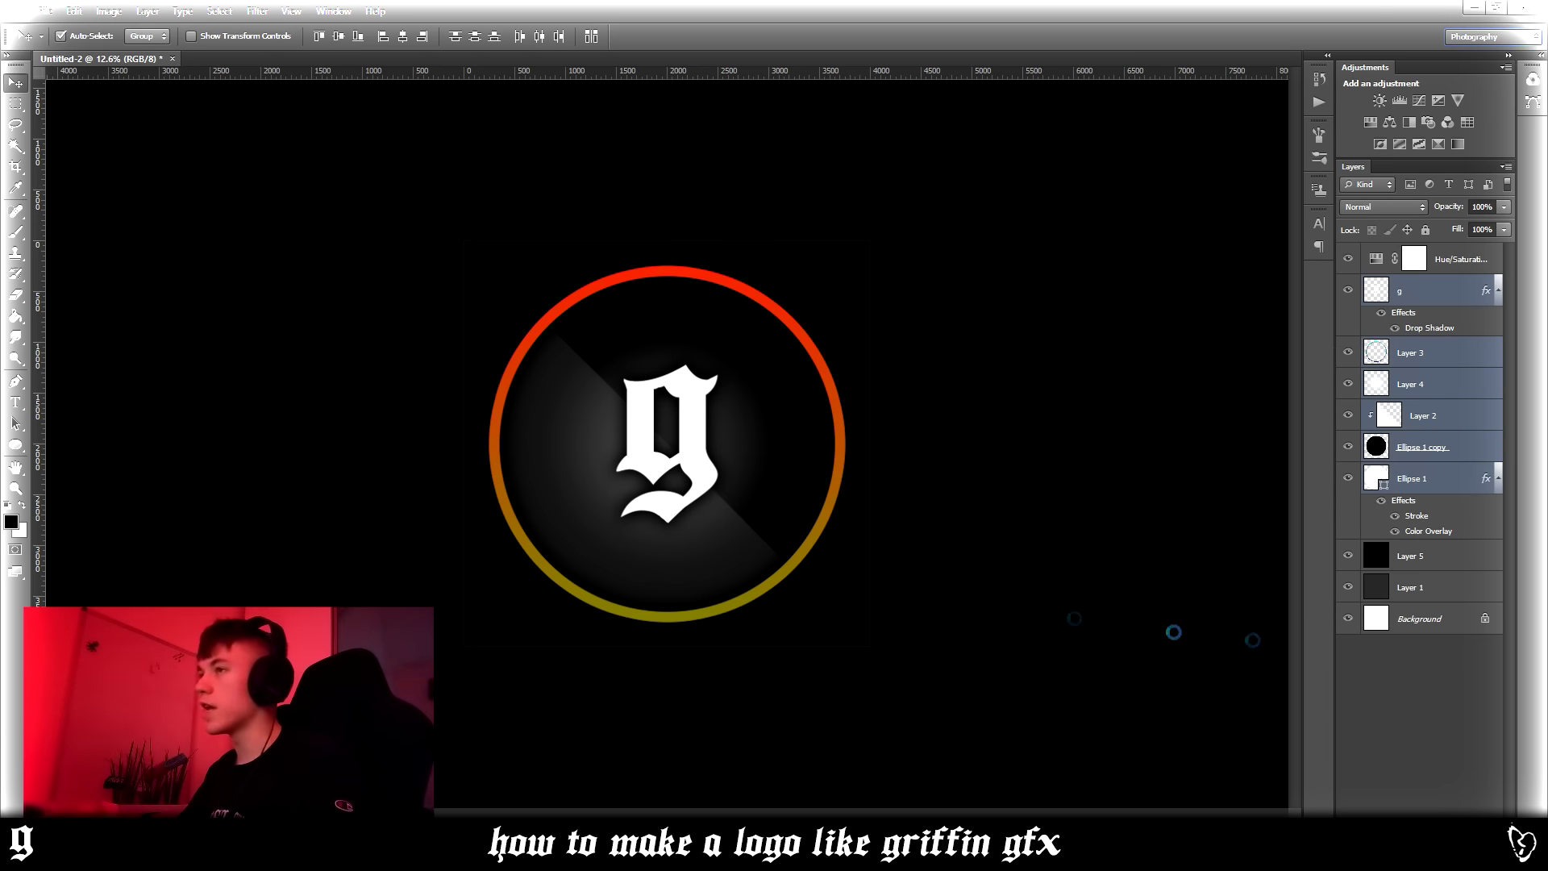
- Select the complete coloured ring of the merged logo with the Magic Wand, adding each colour section at tolerance 32
left_click(15, 146)
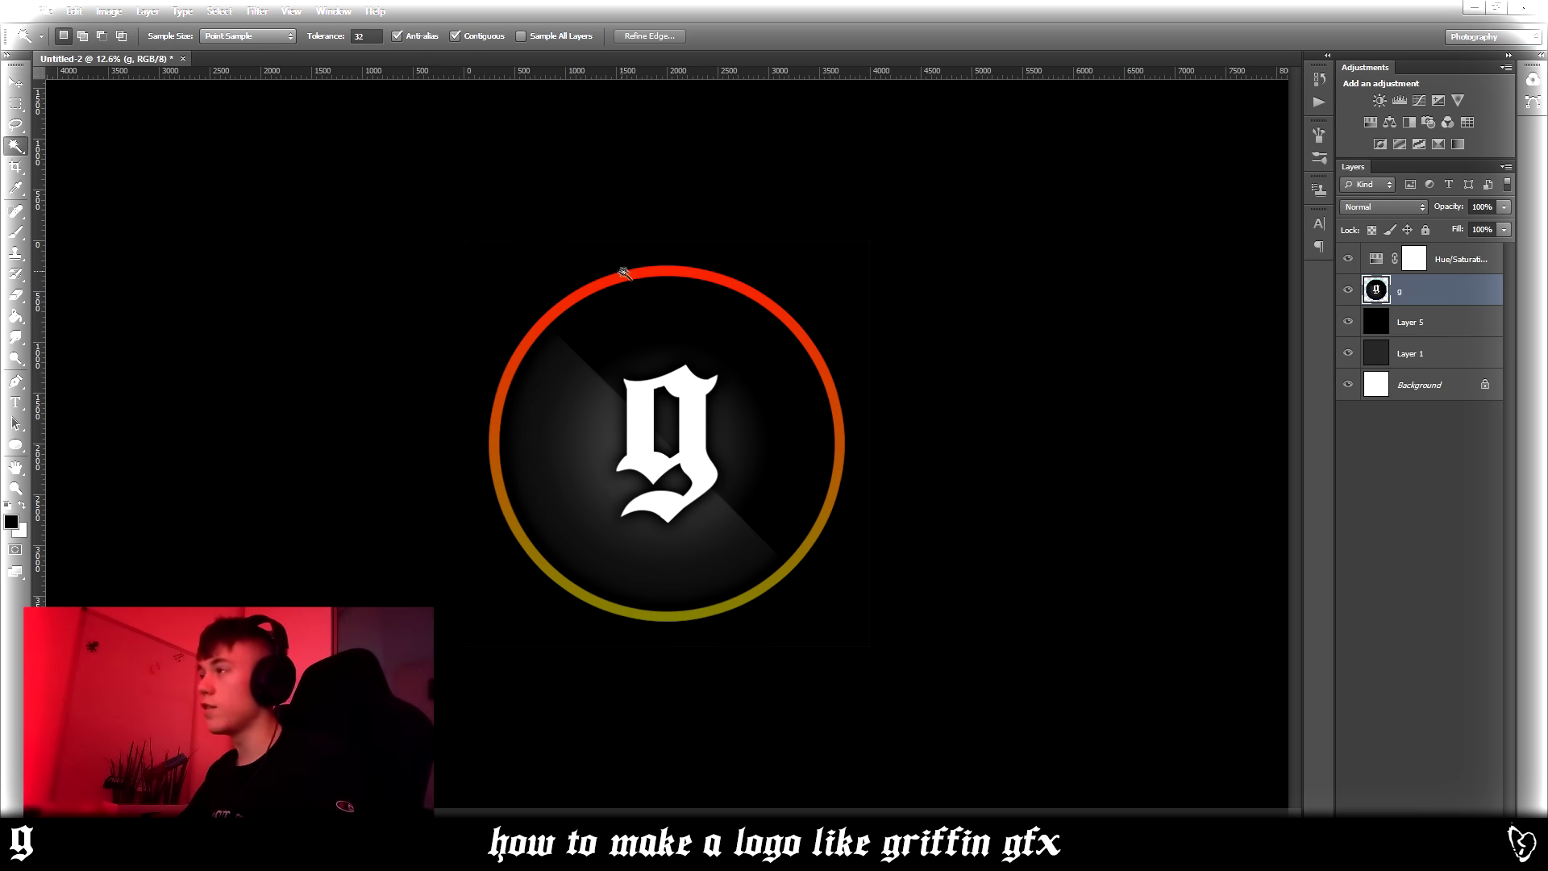
left_click(656, 271)
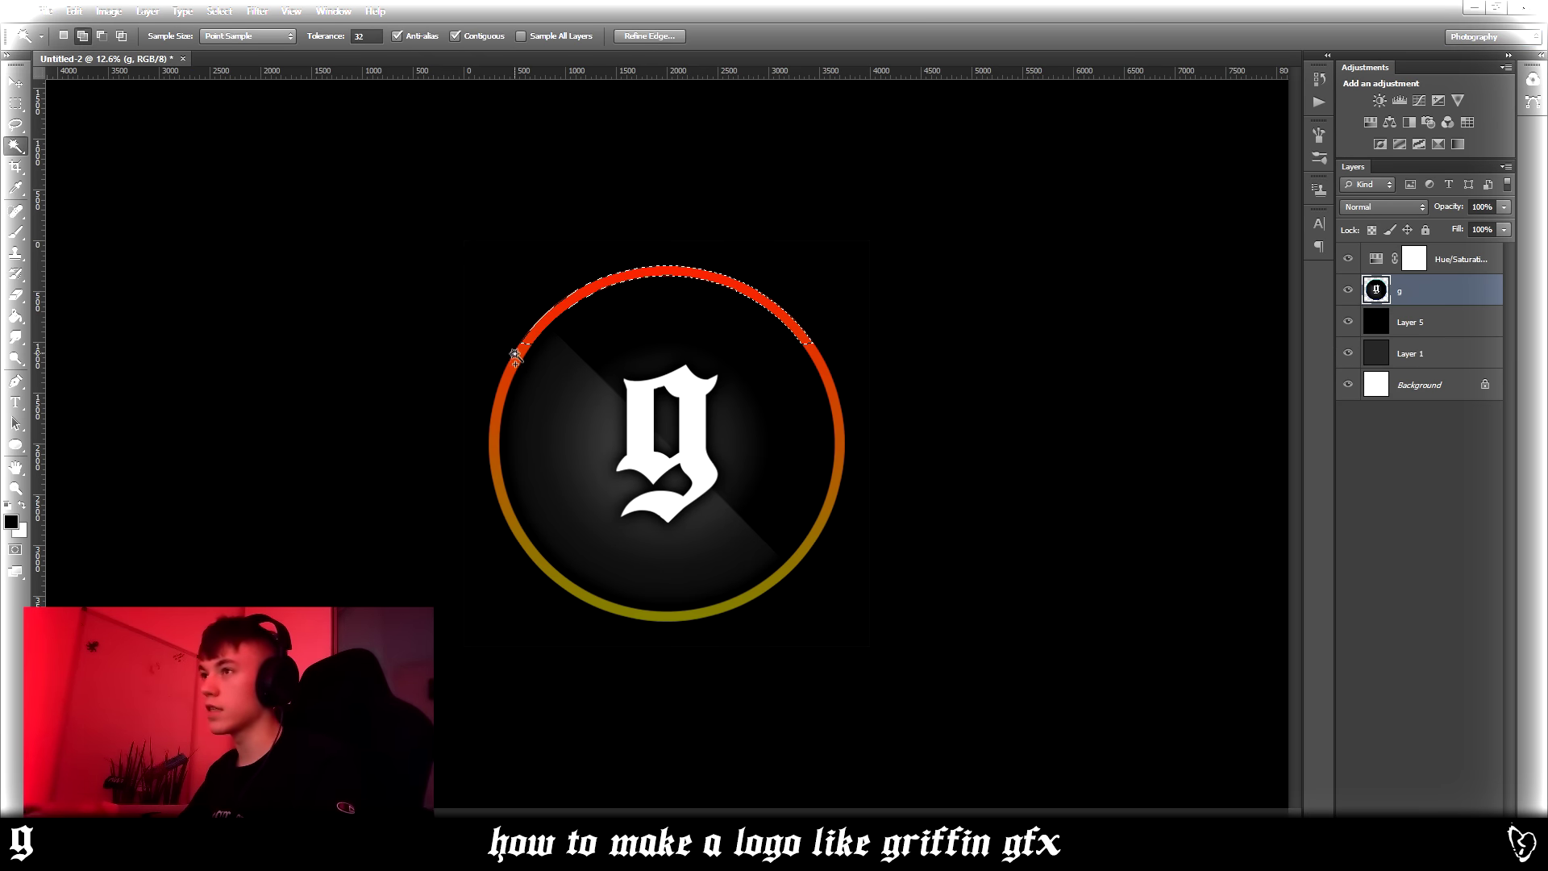
left_click(495, 445)
left_click(550, 571)
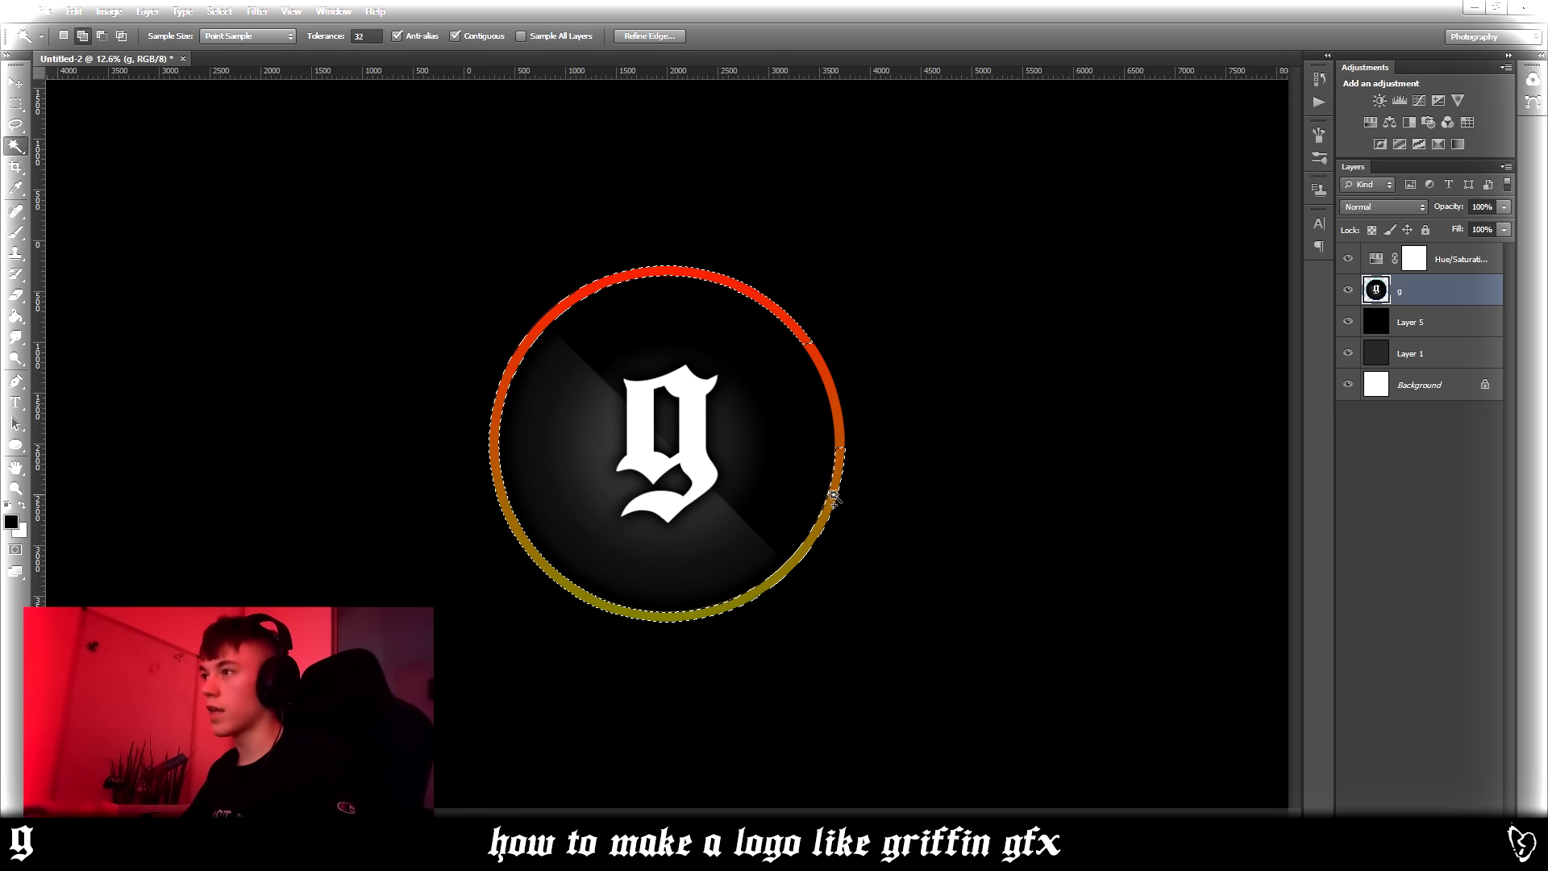
left_click(836, 421)
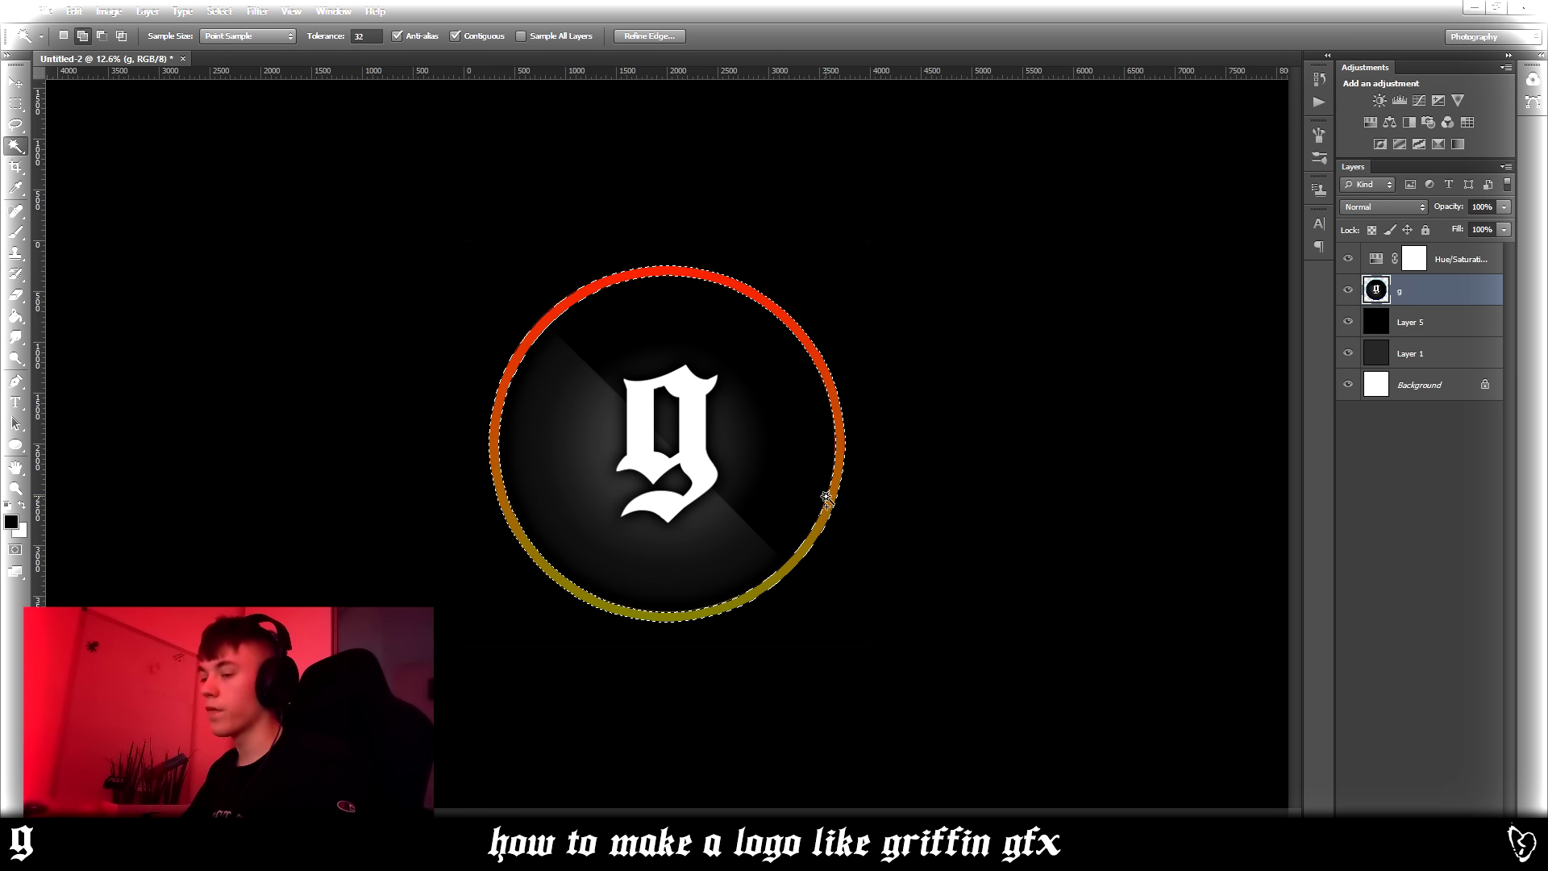
- Flip the selected ring to -100% width and height with Free Transform to reverse its gradient, and clear the selection
key("ctrl+t")
left_click_drag(921, 266, 415, 619)
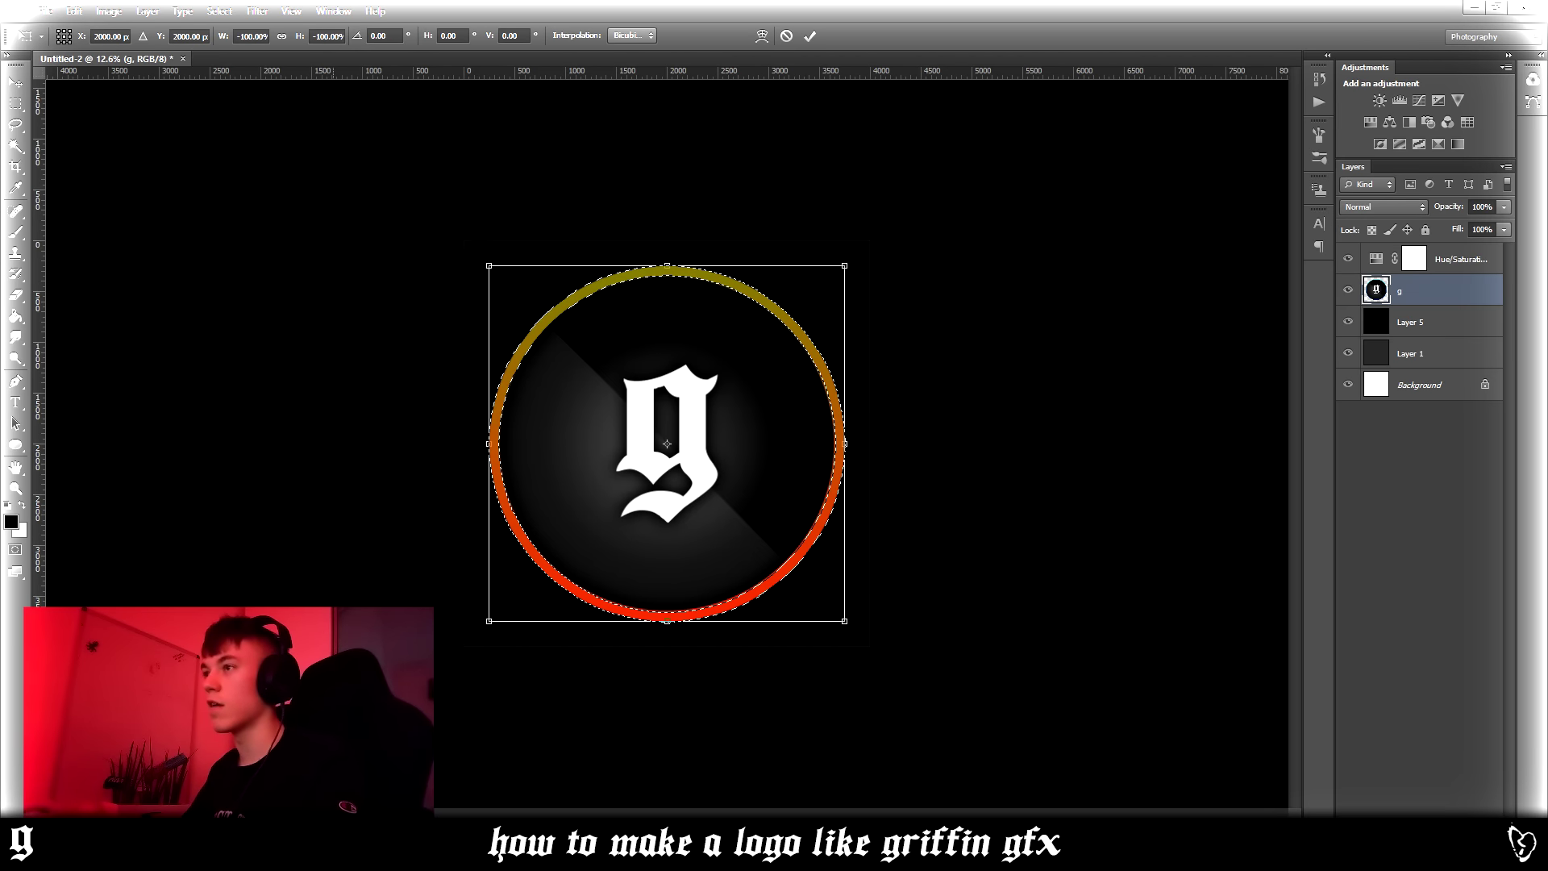
key("Return")
key("ctrl+d")
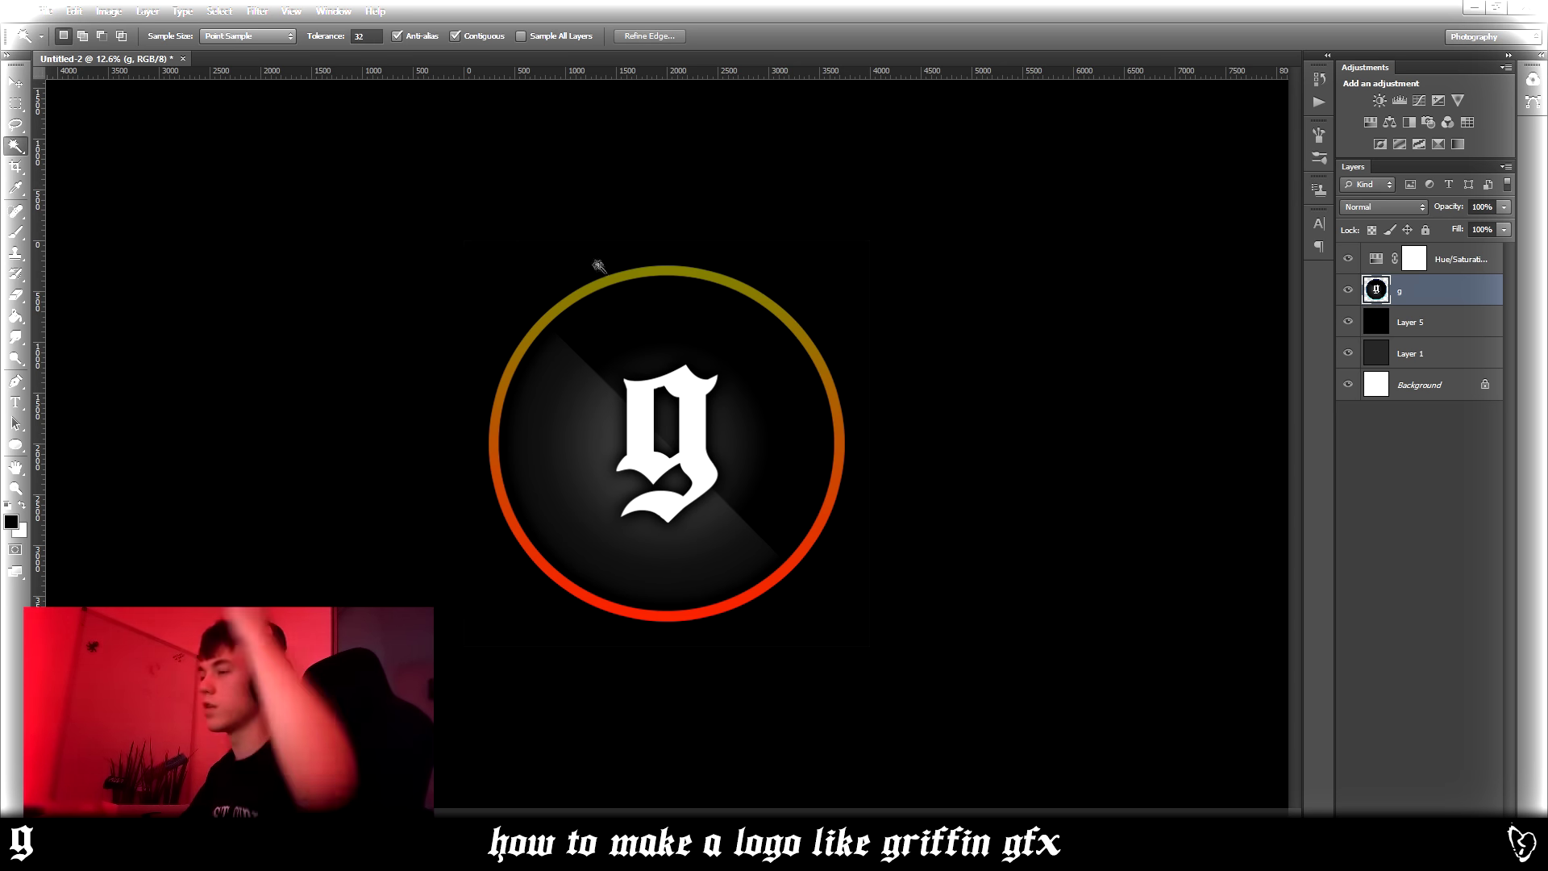
- Undo the ring's flip and clear the selection
left_click(624, 303)
key("ctrl+alt+z")
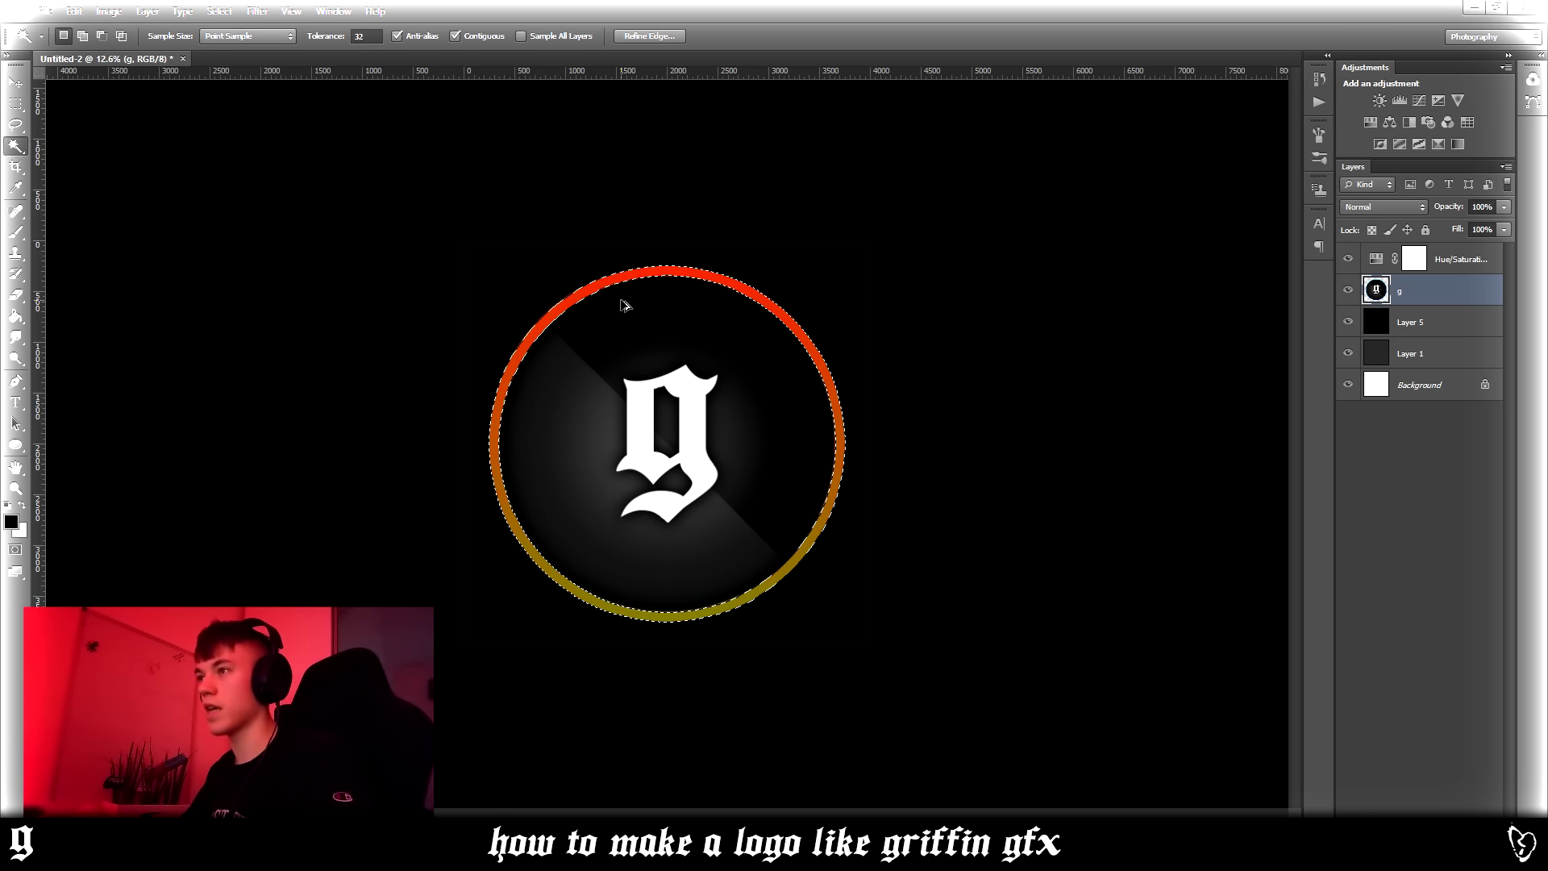
key("ctrl+d")
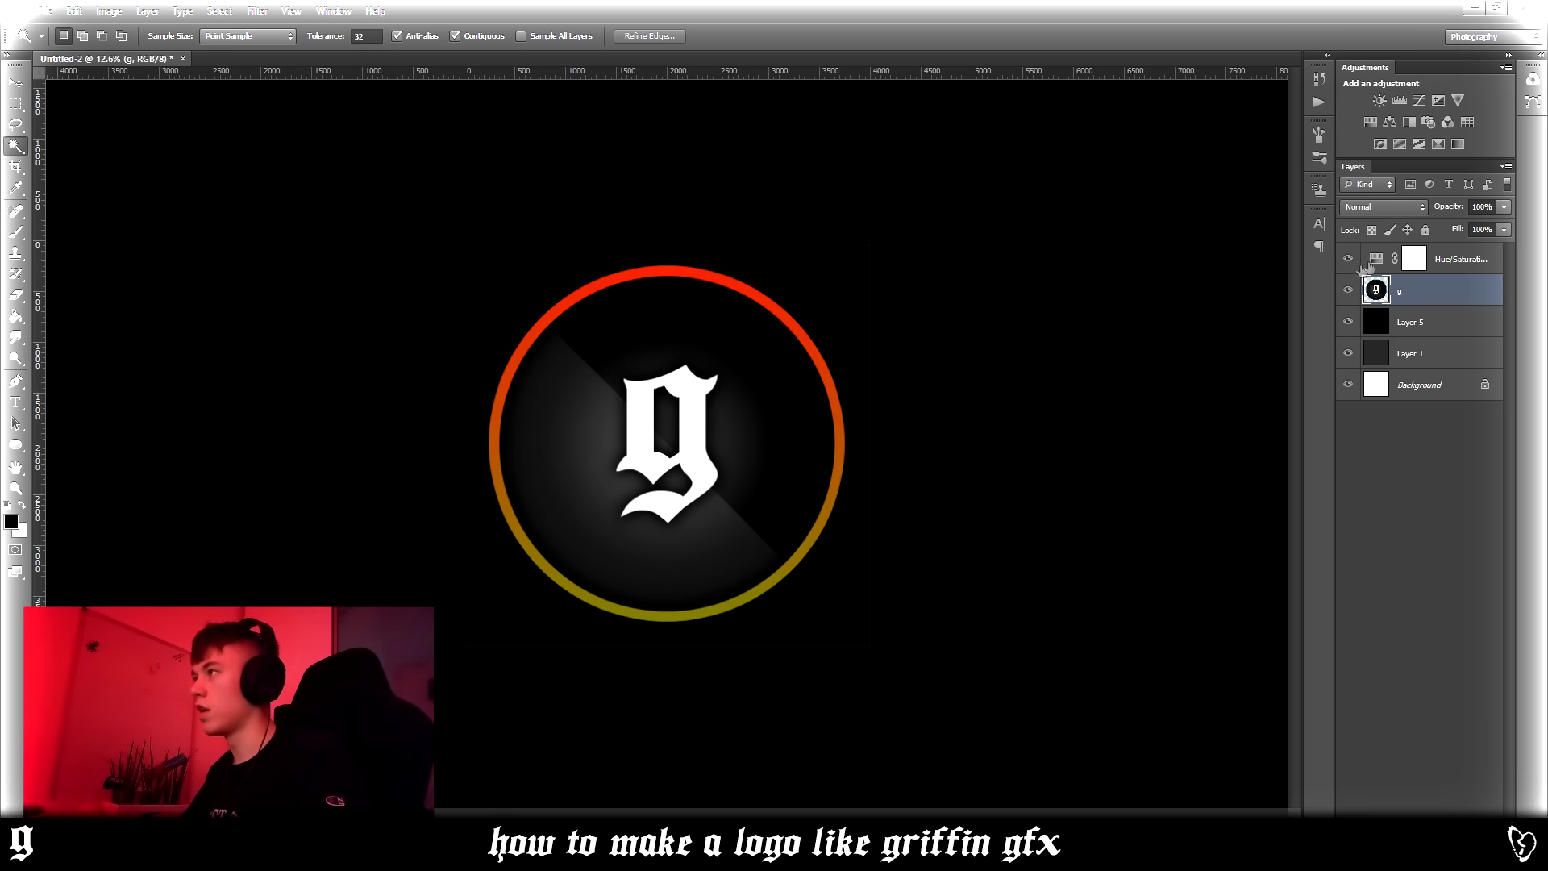
- Delete the Hue/Saturation adjustment layer above the merged logo and return to the Move tool
left_click(1450, 263)
key("Delete")
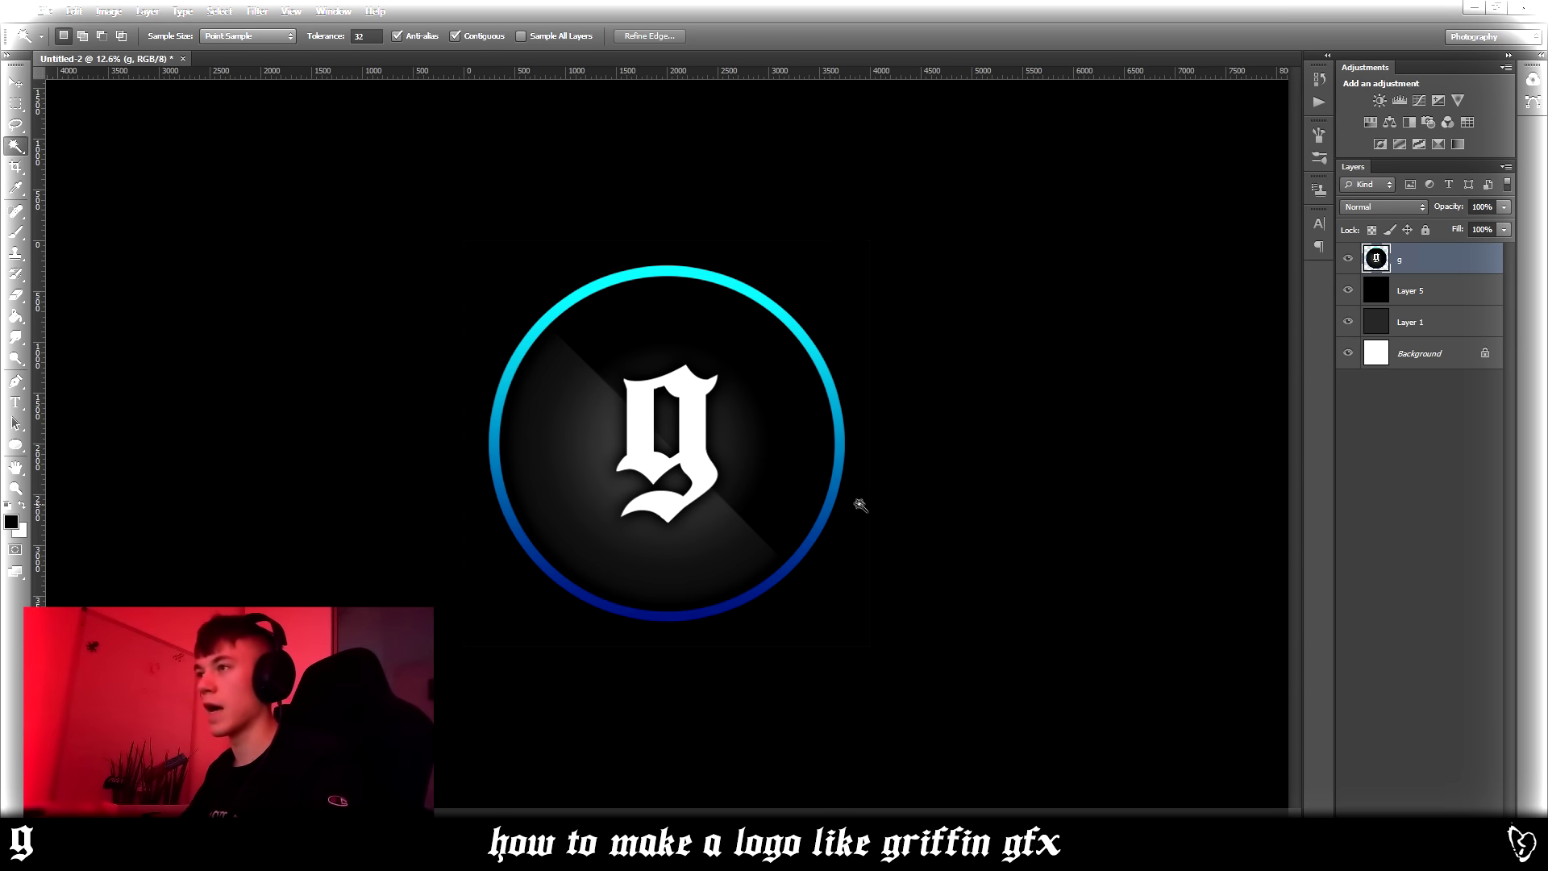
left_click(16, 82)
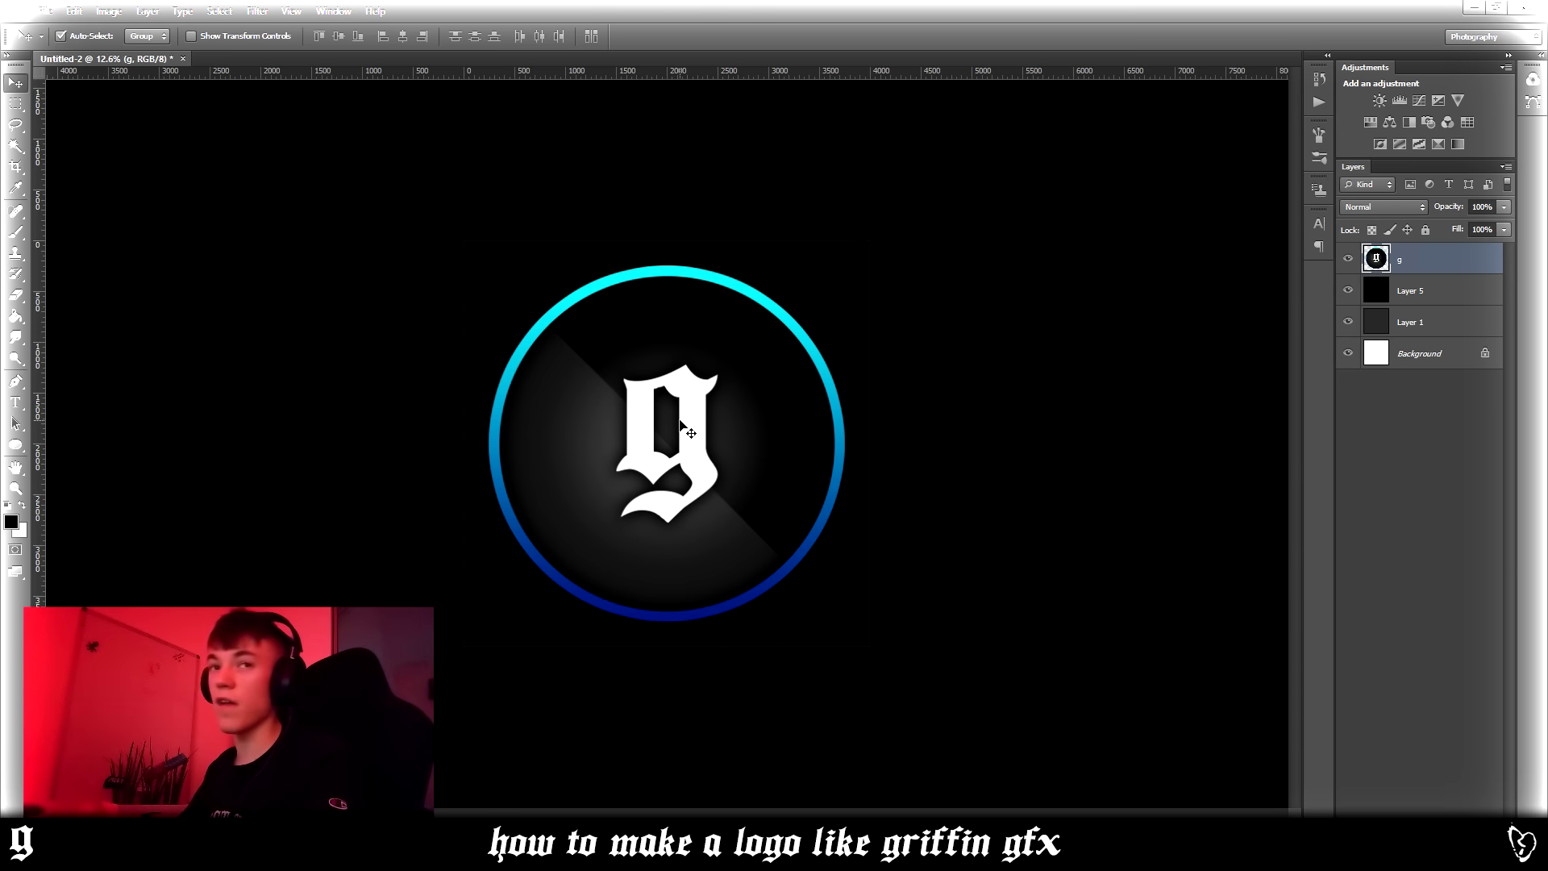
key("ctrl+Tab")
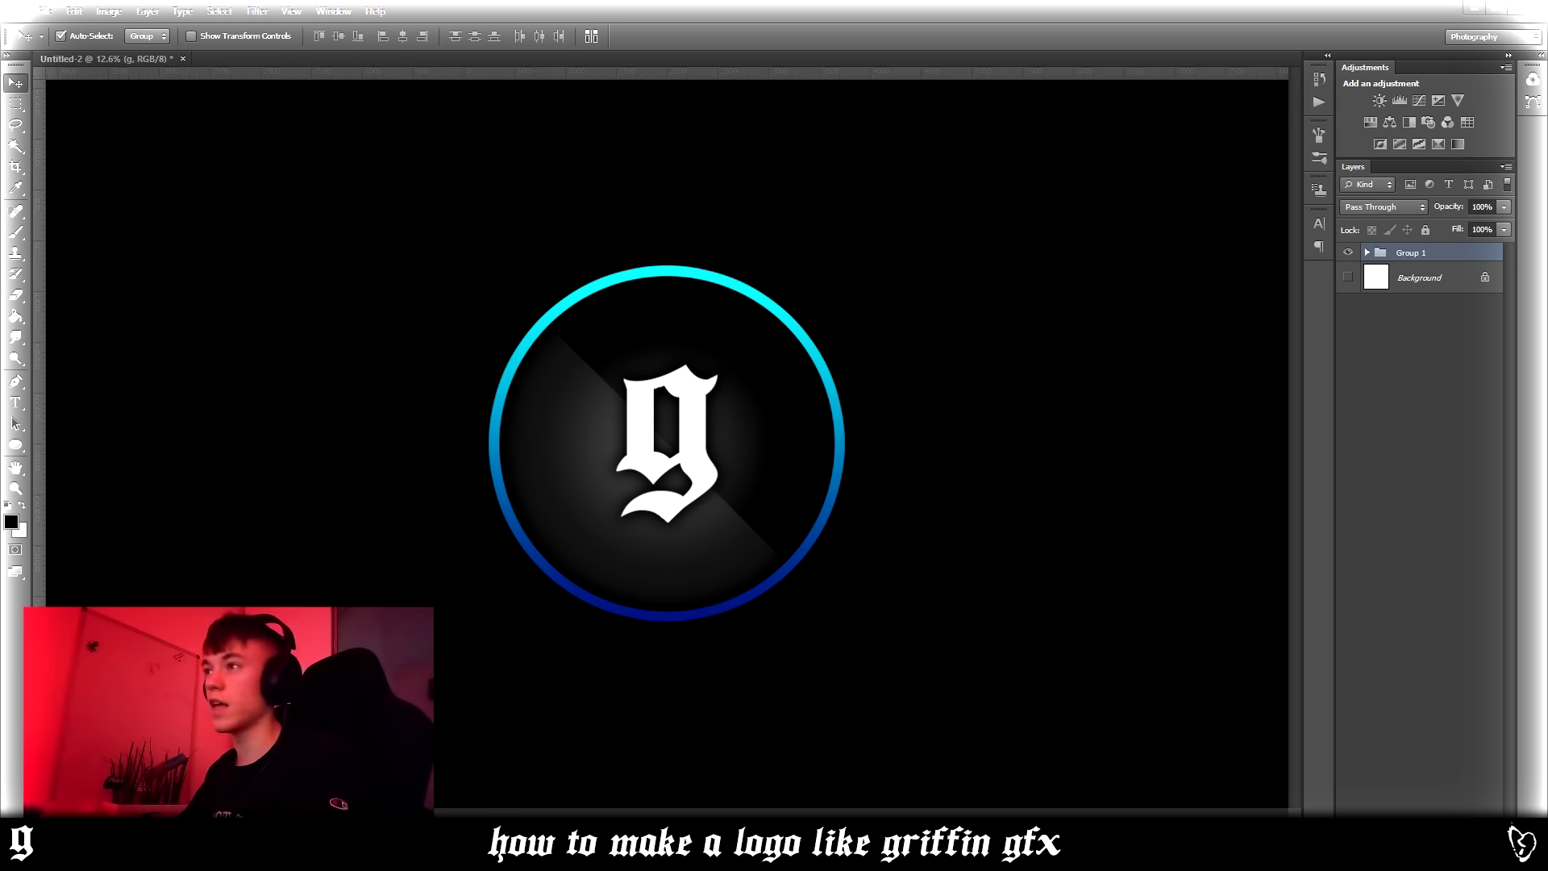
left_click(692, 398)
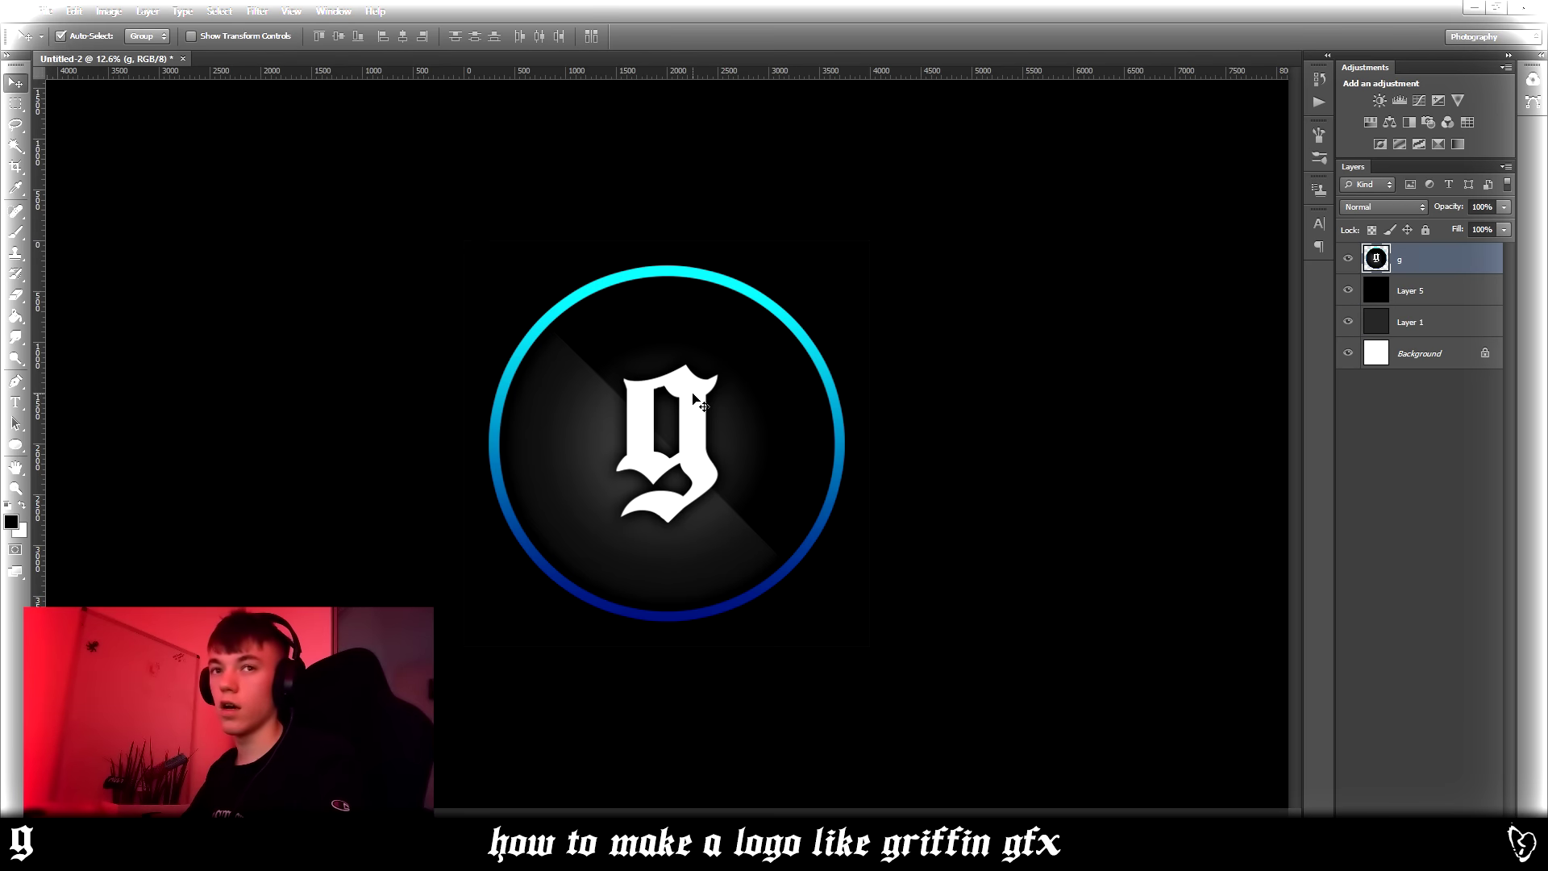
key("ctrl+Tab")
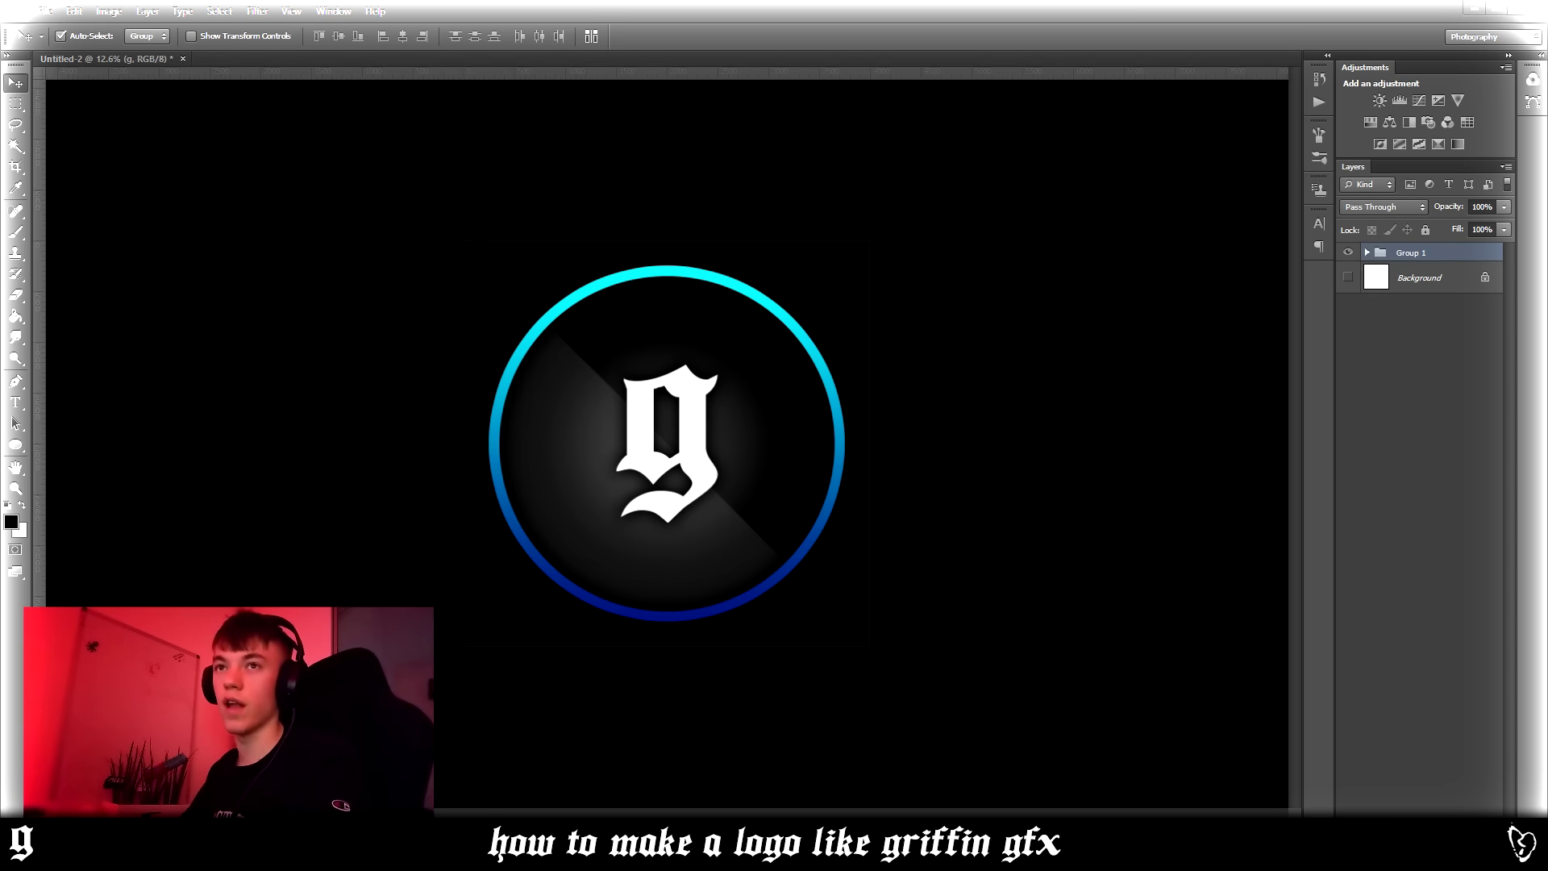
left_click(703, 401)
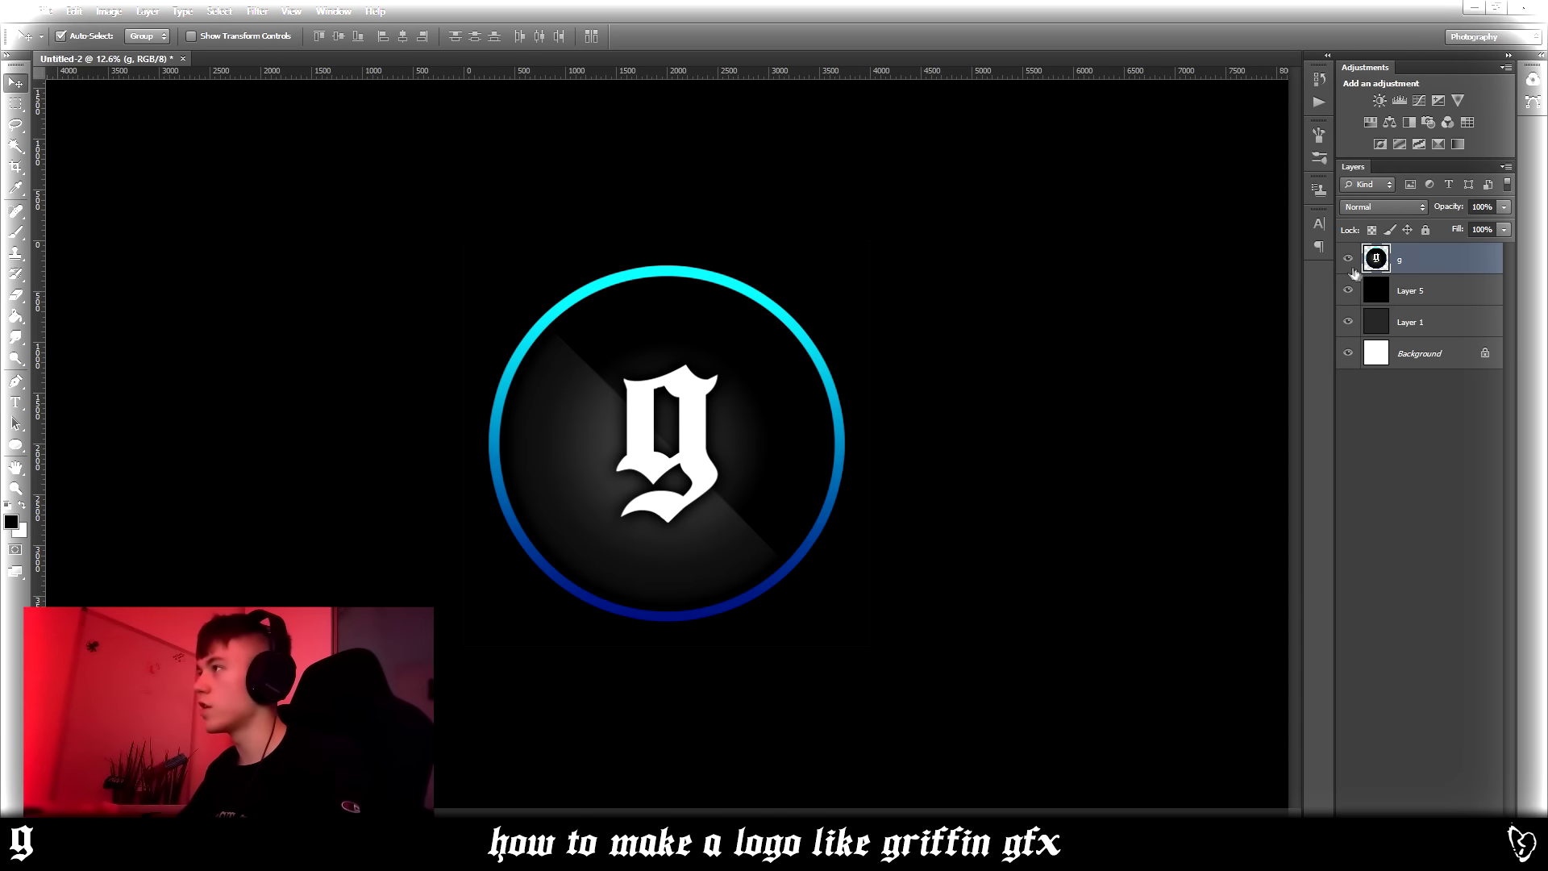
- Make white the foreground colour and step back through the history until the logo's separate layers are restored from the merge
key("x")
key("s")
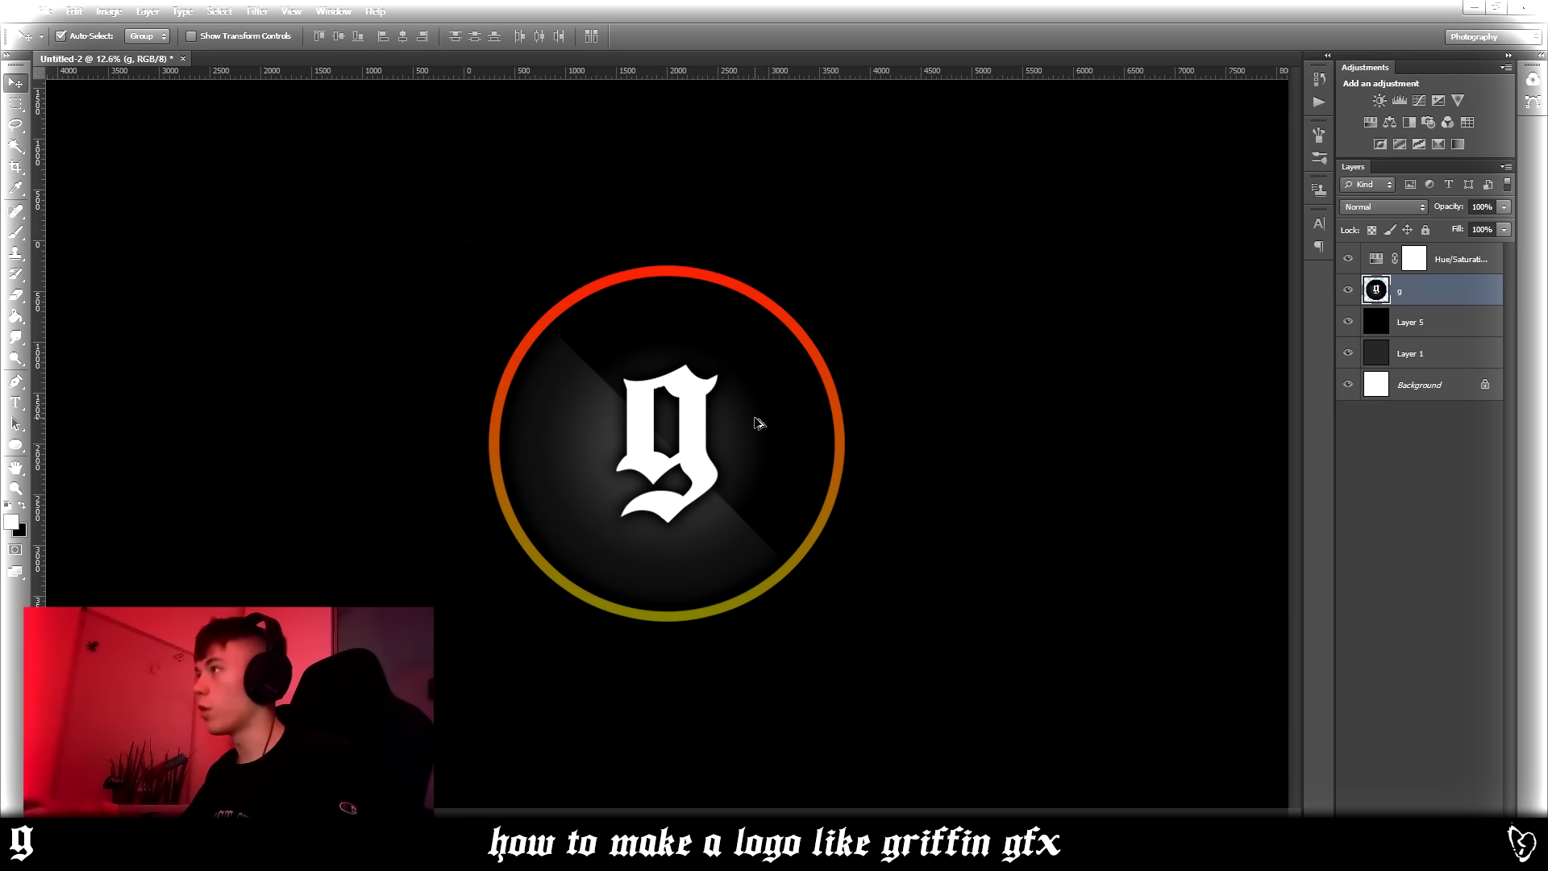
key("ctrl+alt+z")
key("ctrl+alt+z")
key("ctrl+alt+z")
key("ctrl+alt+z")
key("ctrl+alt+z")
key("ctrl+alt+z")
key("ctrl+alt+z")
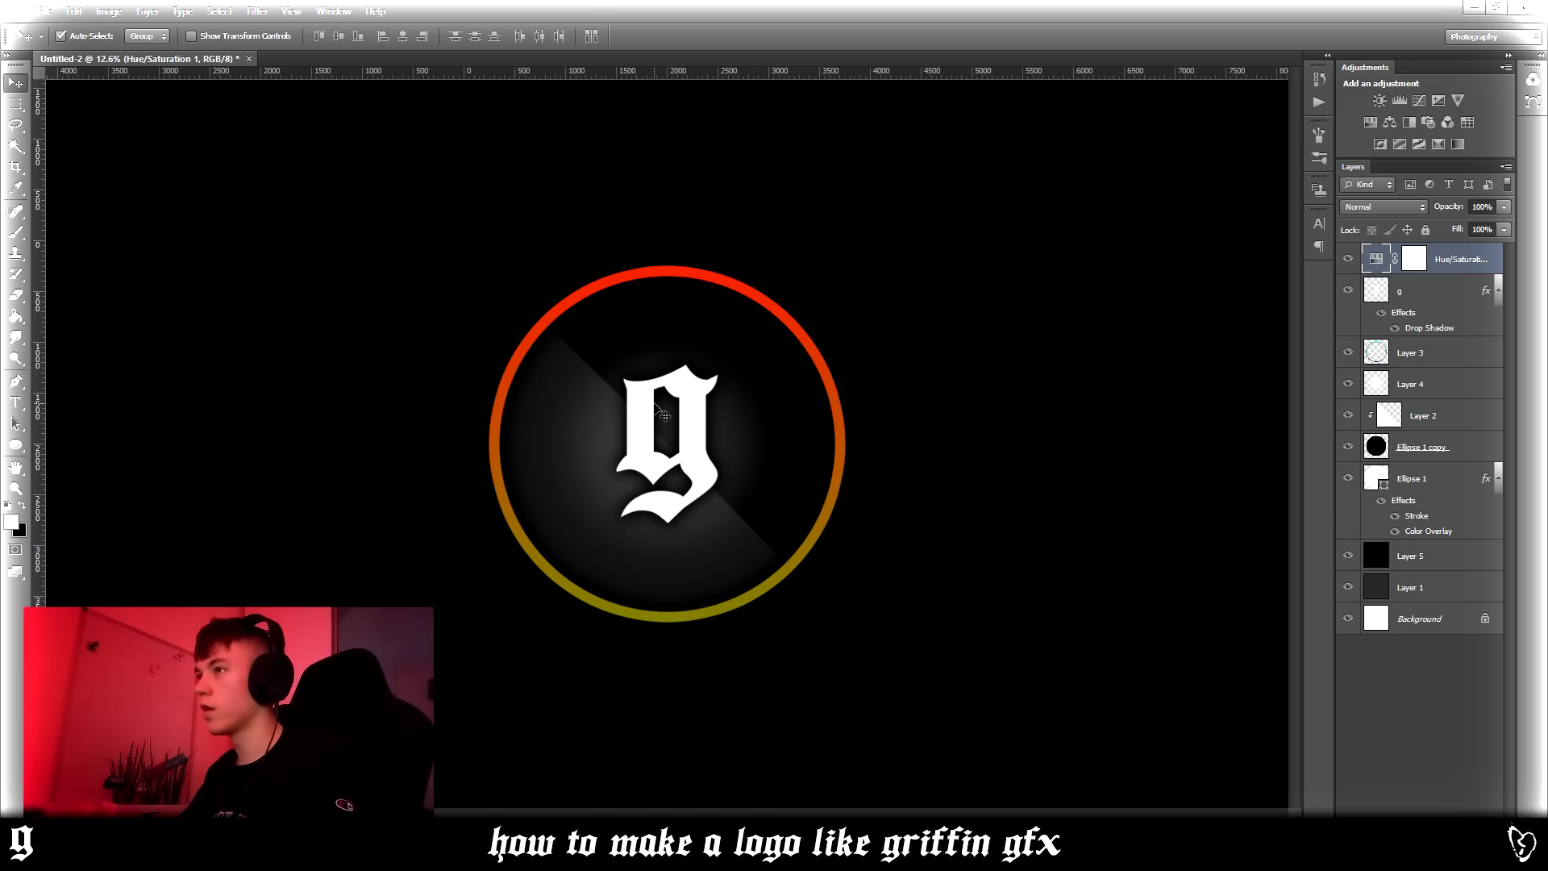
- Hide the gothic g layer and add a new empty layer above it
left_click(701, 408)
left_click(1347, 292)
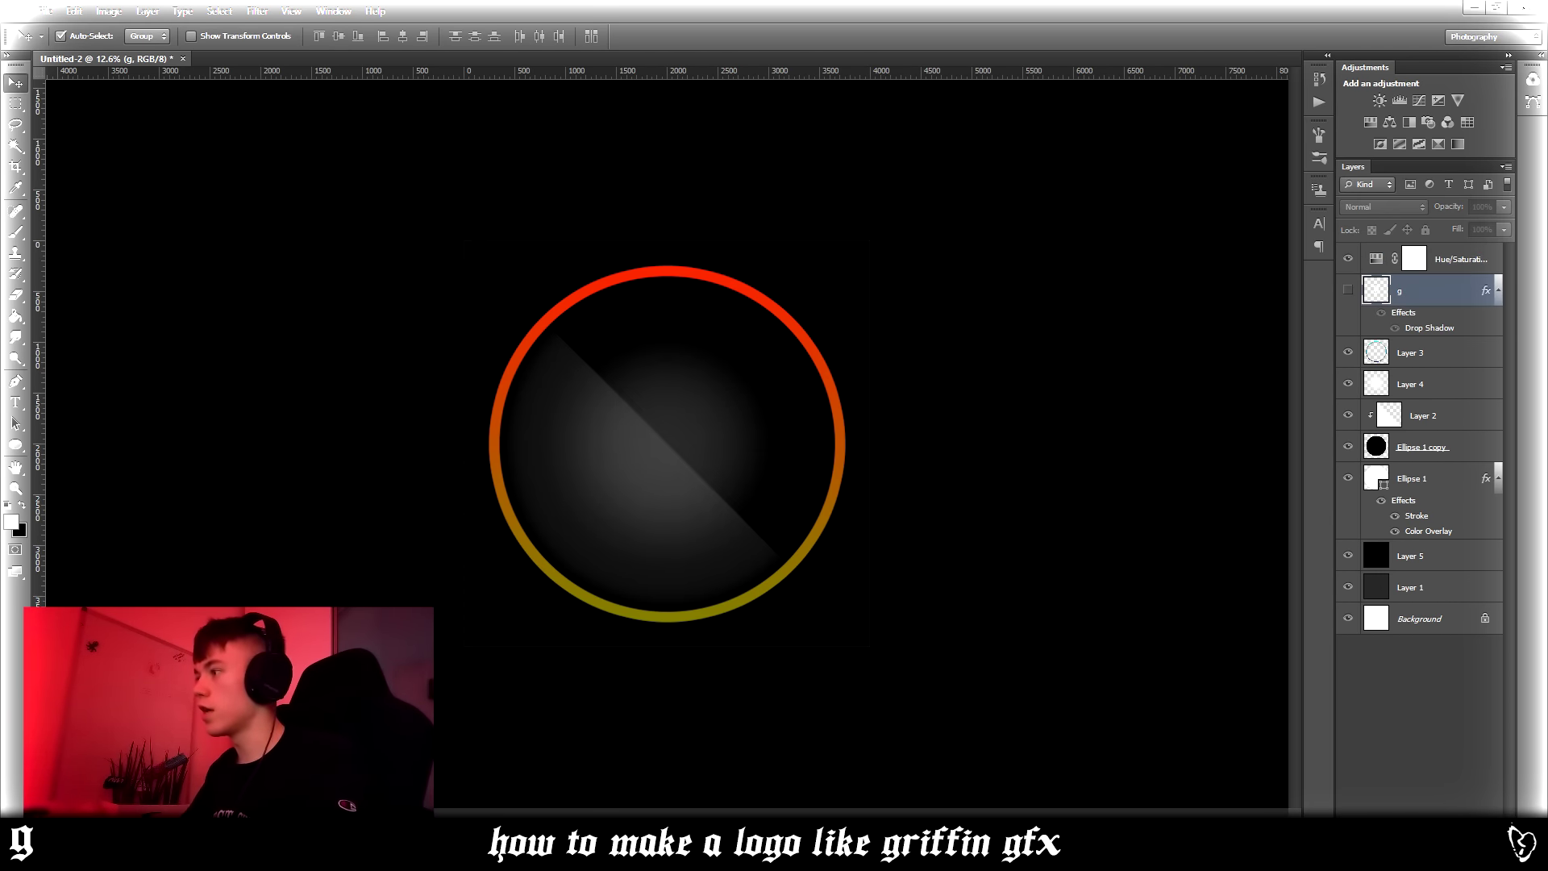
key("ctrl+shift+alt+n")
- Sketch a vertical centre line and a rough three-tipped flame outline in the circle with a white 40 px Brush
key("b")
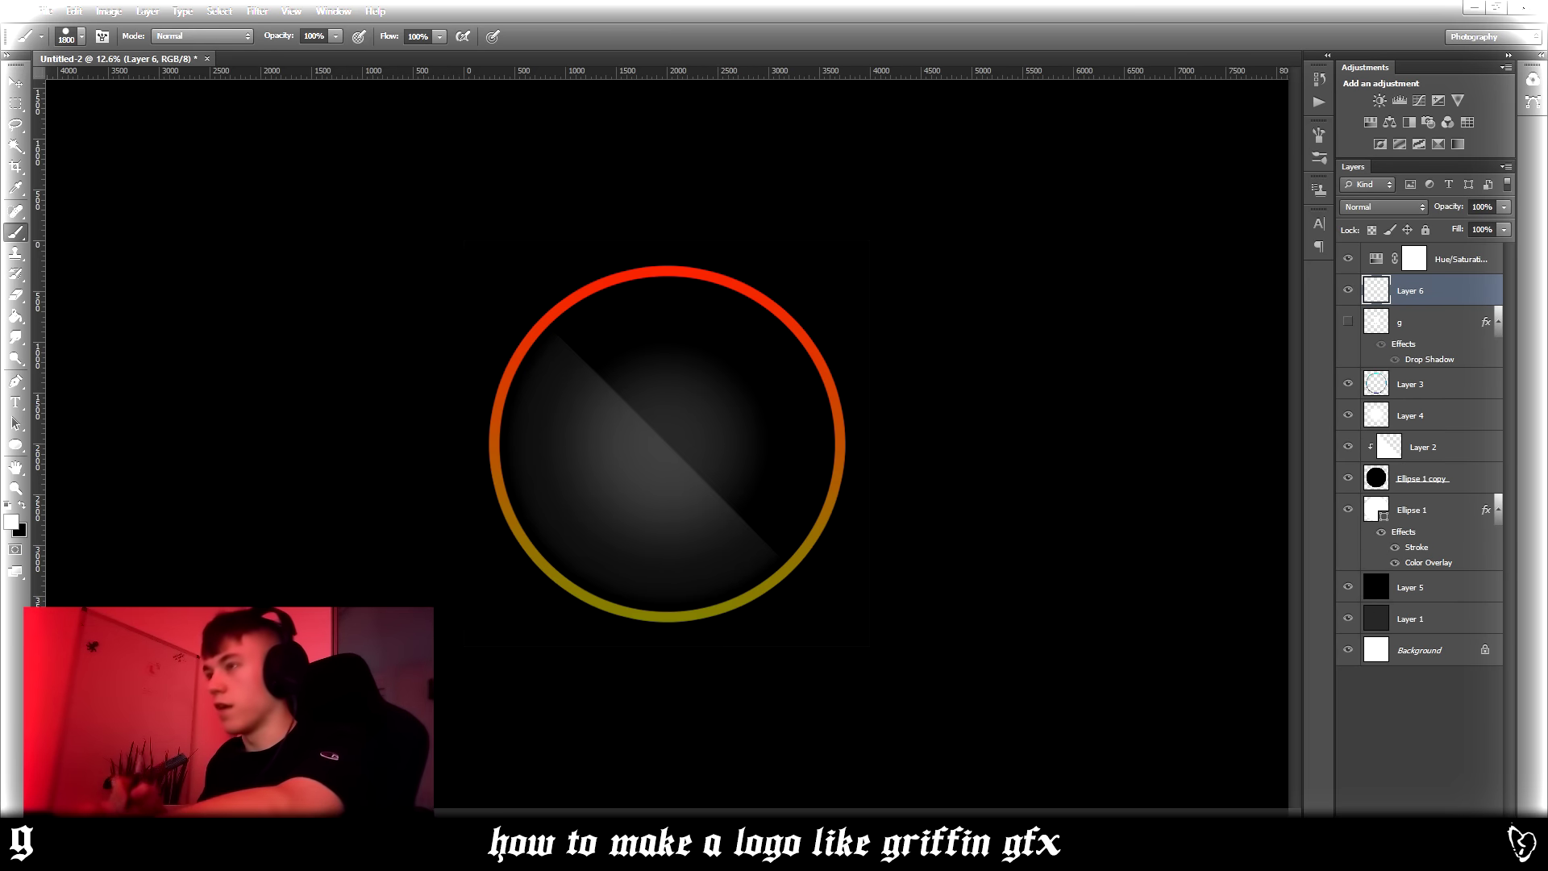
key("bracketleft")
key("bracketleft")
key("bracketleft")
key("bracketleft")
key("bracketleft")
key("bracketleft")
key("bracketleft")
key("bracketleft")
key("bracketleft")
key("bracketleft")
key("bracketleft")
key("bracketleft")
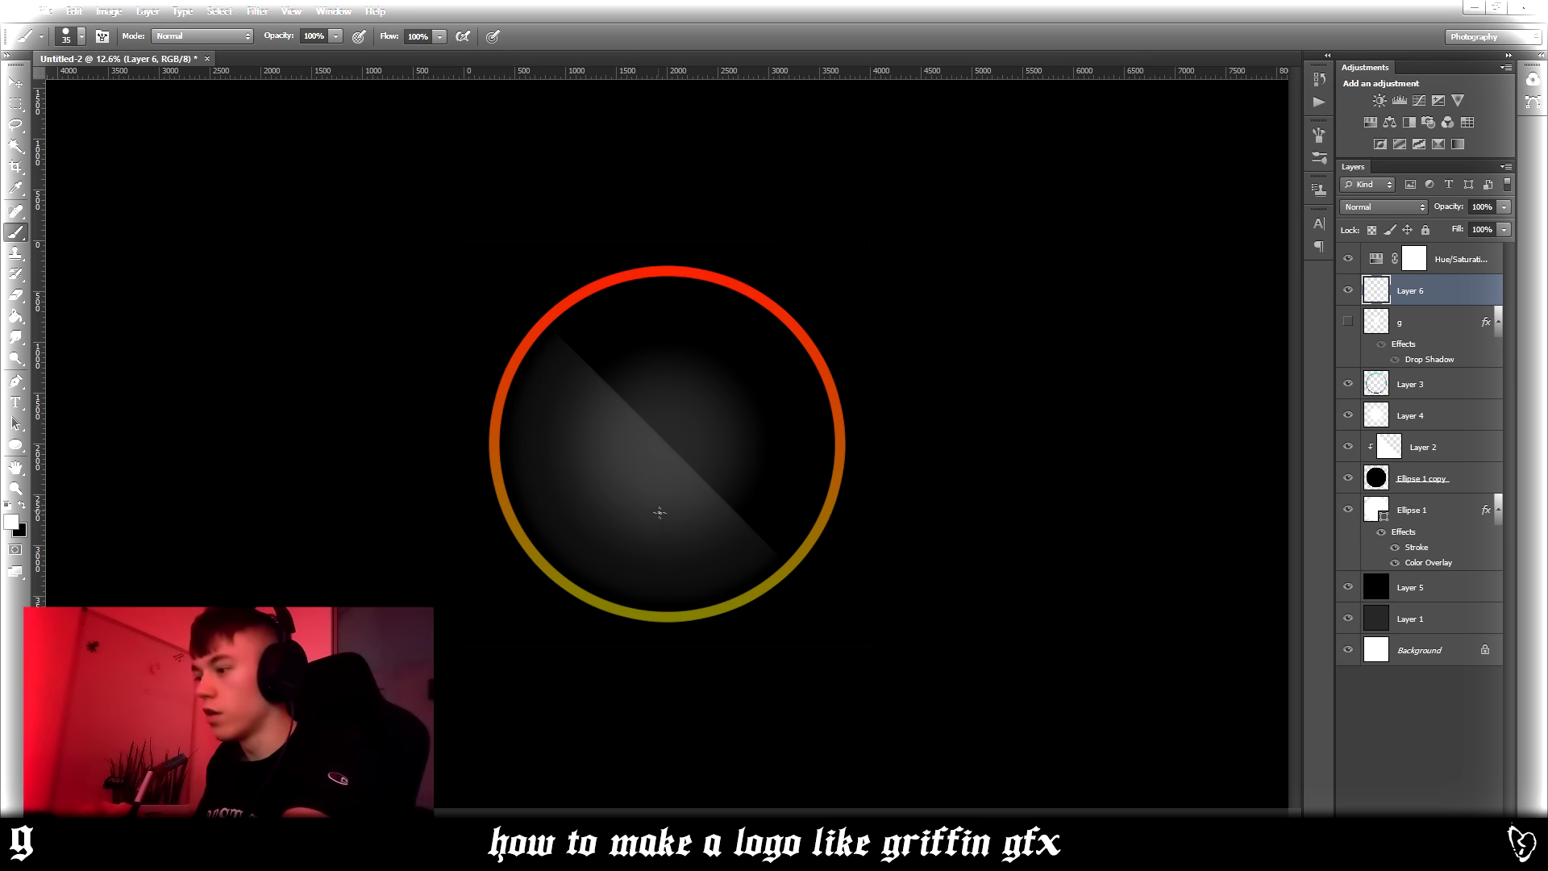
left_click_drag(663, 453, 669, 539)
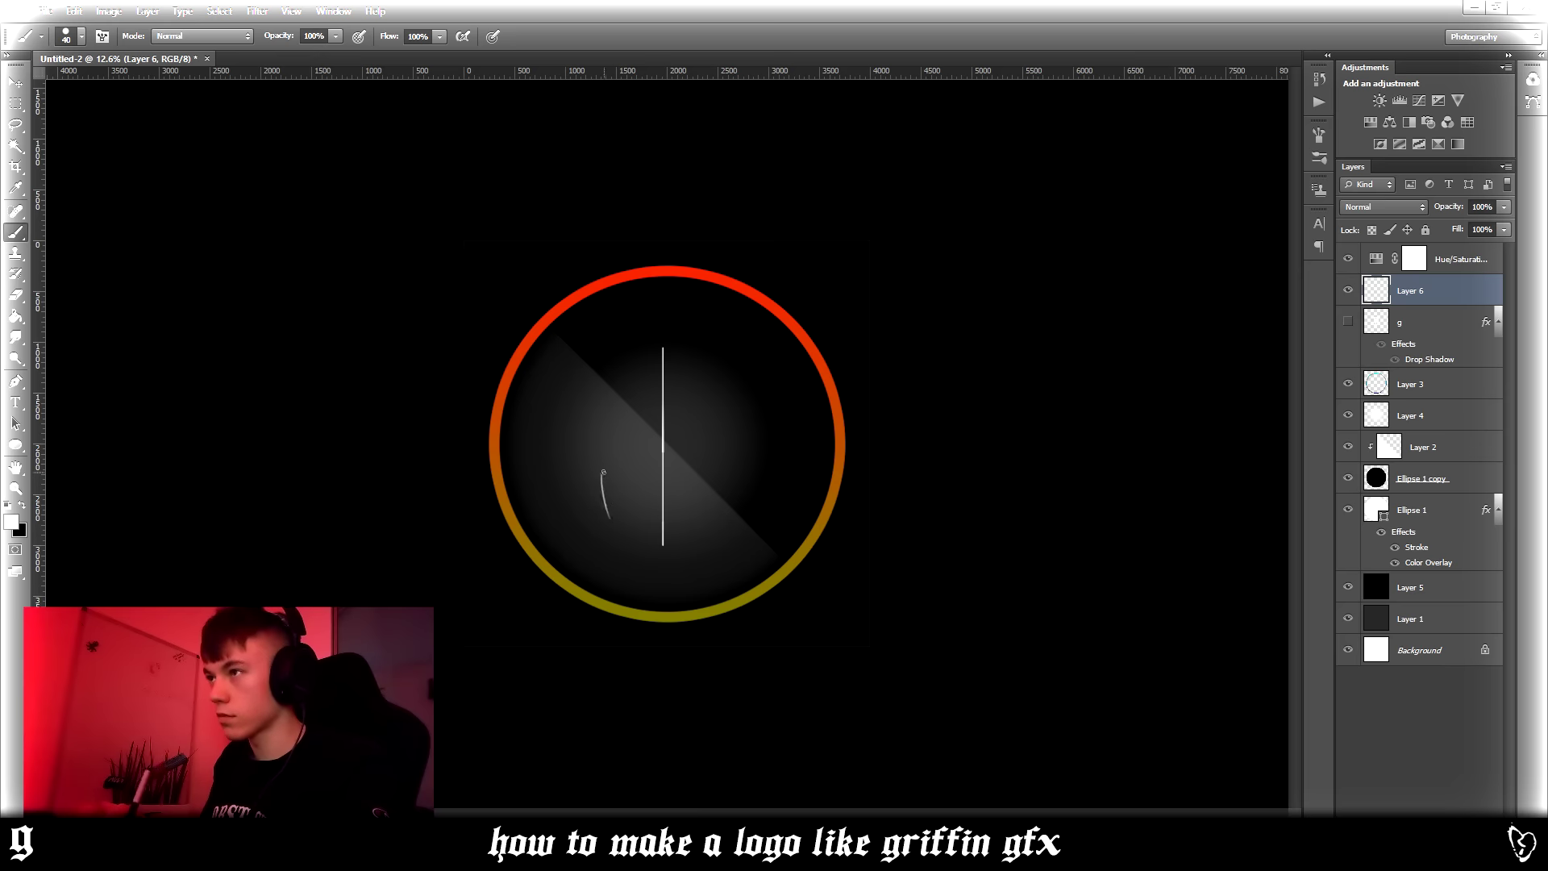
key("ctrl+z")
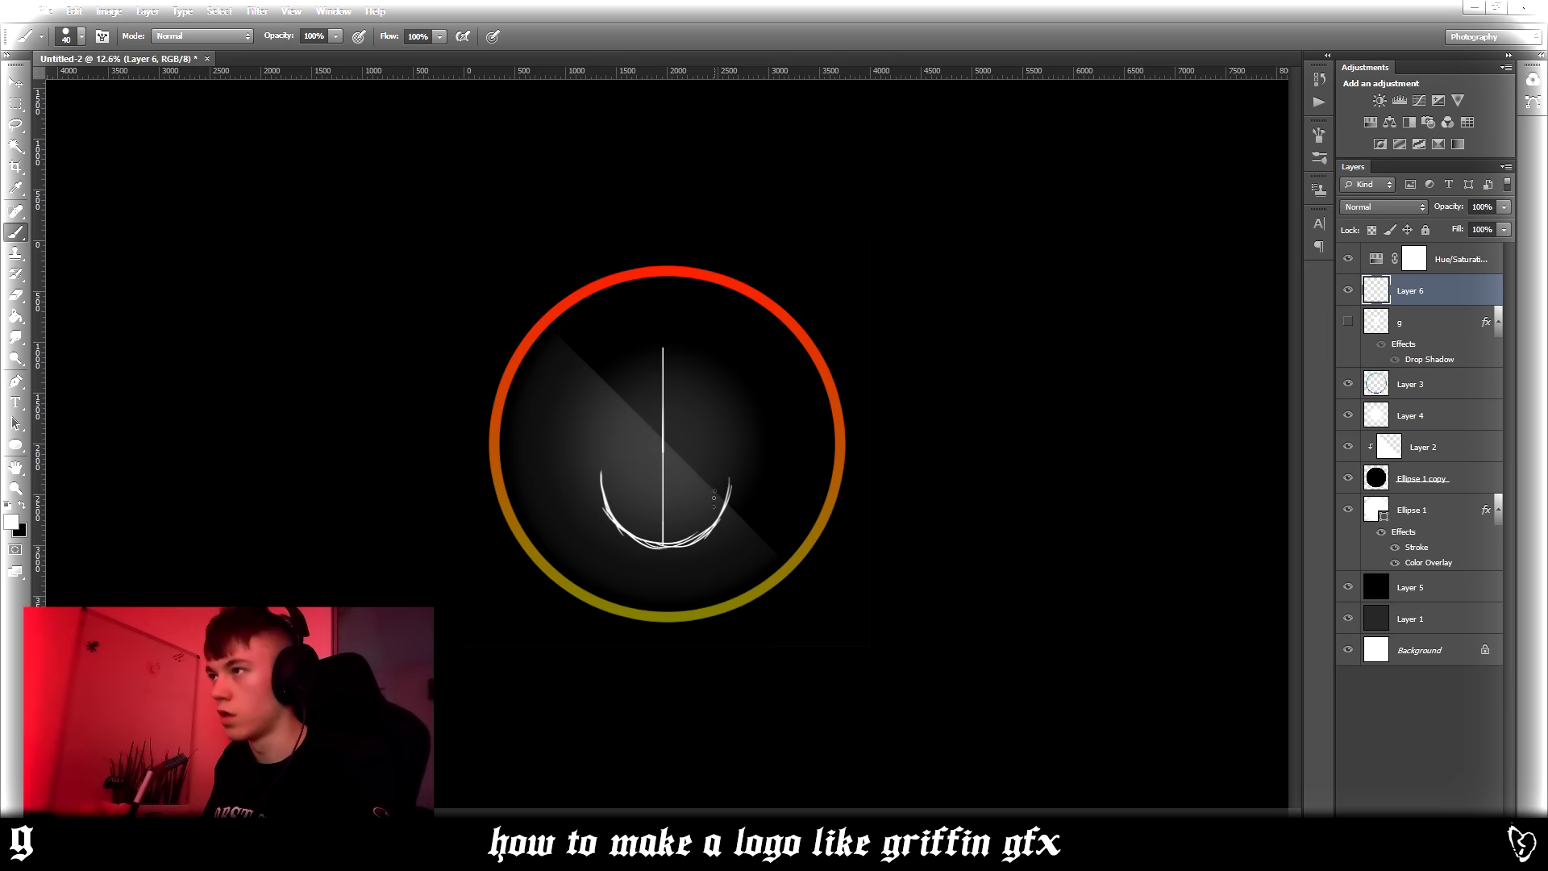
mouse_move(701, 416)
left_mouse_down()
mouse_move(704, 467)
mouse_move(702, 438)
left_mouse_up()
key("ctrl+z")
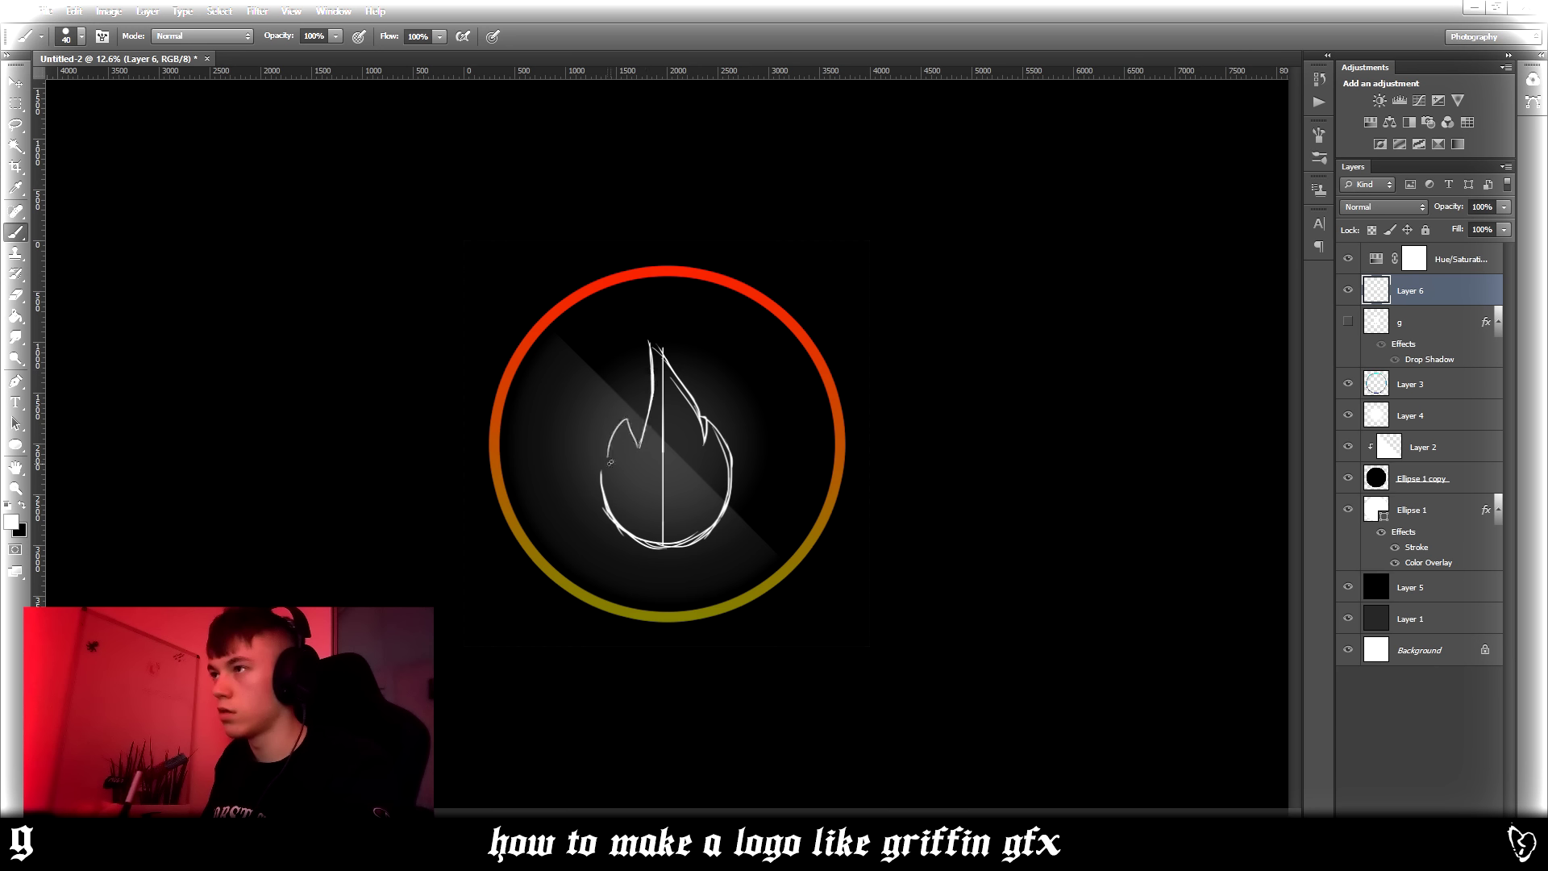
left_click_drag(609, 448, 598, 489)
- Refine the flame sketch by erasing and redrawing its side tips, left edge and curved top
key("e")
left_click_drag(708, 420, 708, 452)
key("b")
left_click_drag(694, 399, 728, 462)
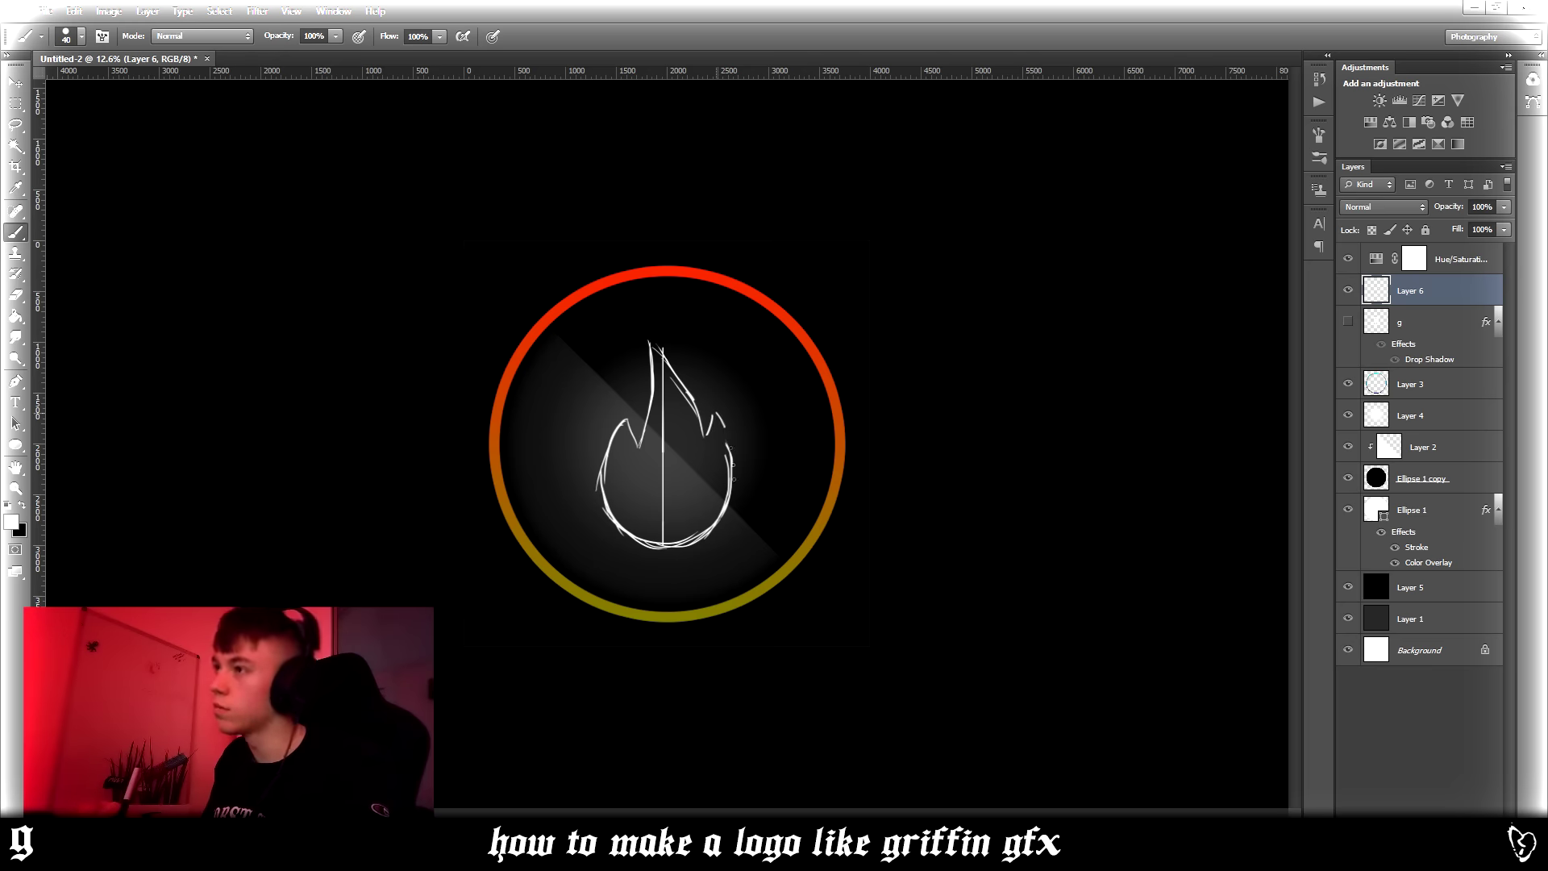
key("e")
left_click_drag(631, 419, 603, 479)
key("b")
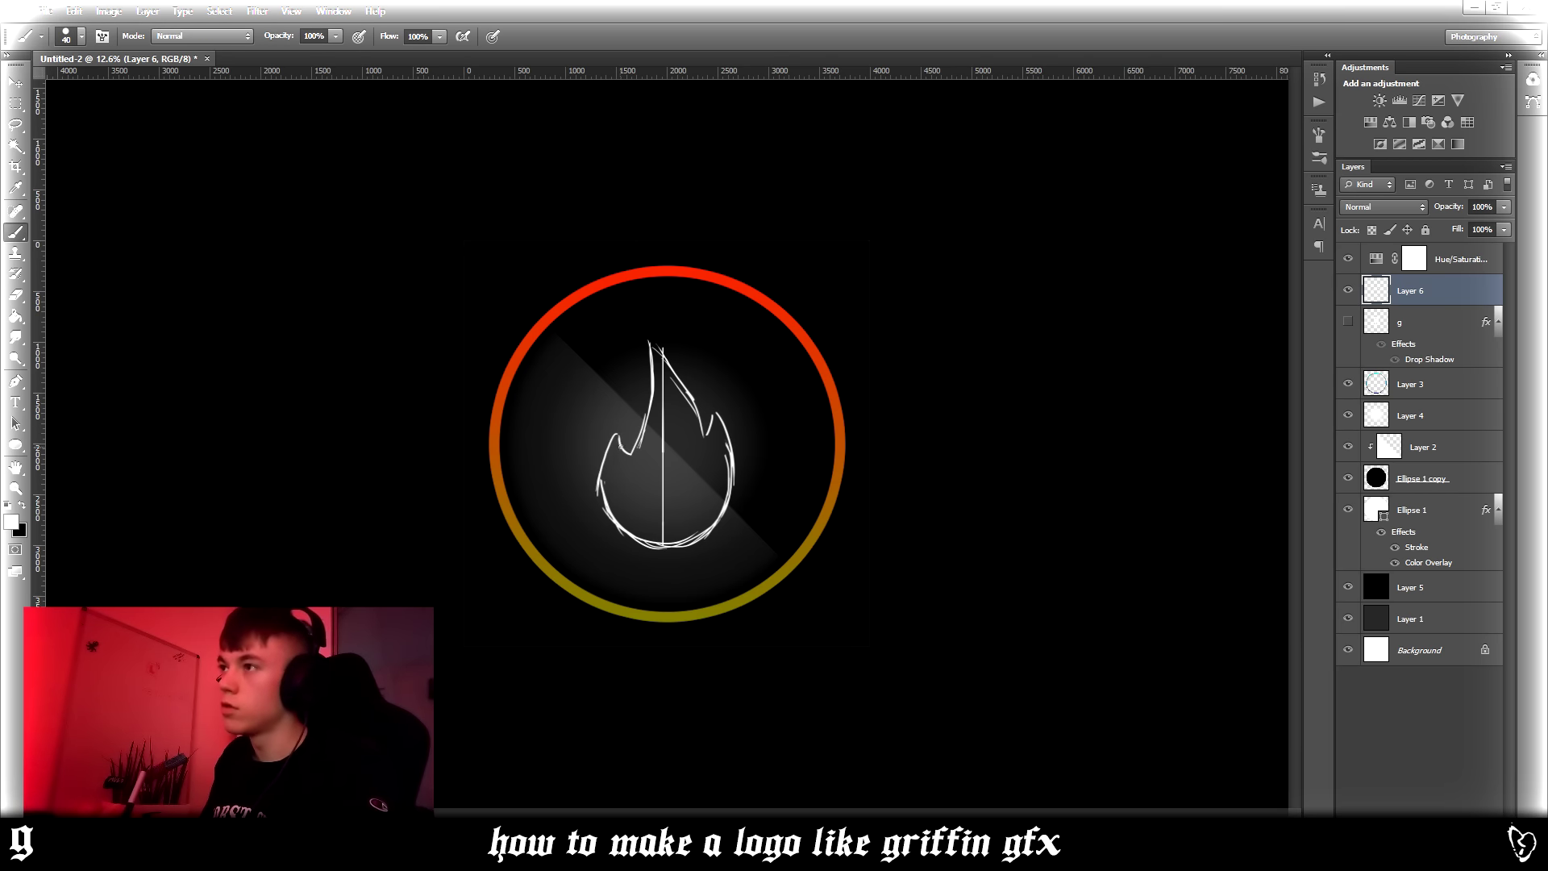
key("e")
left_click_drag(650, 369, 637, 446)
key("b")
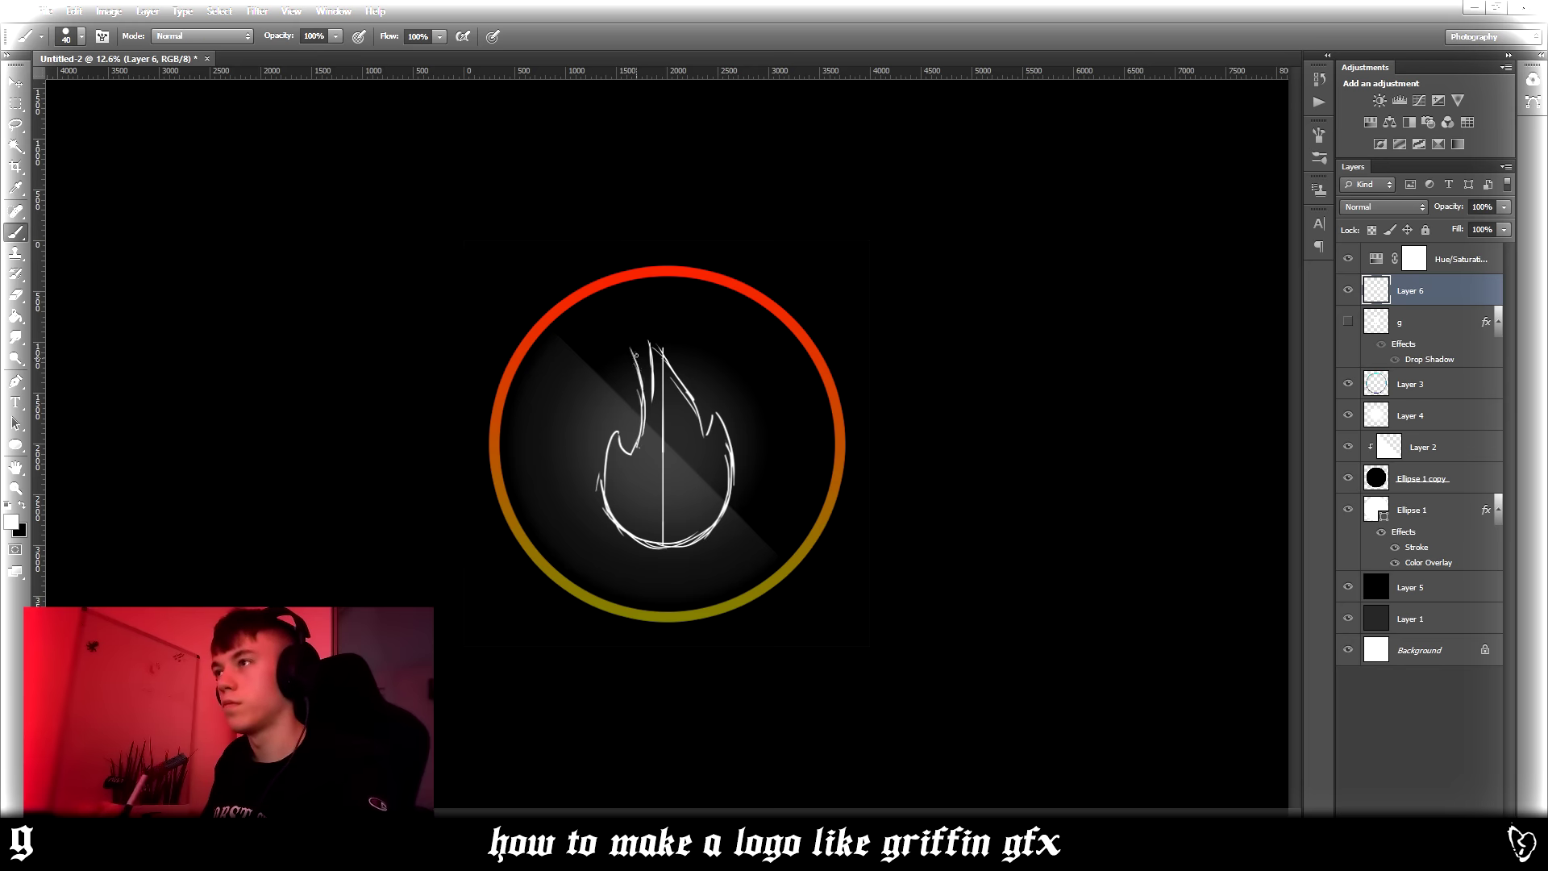
key("e")
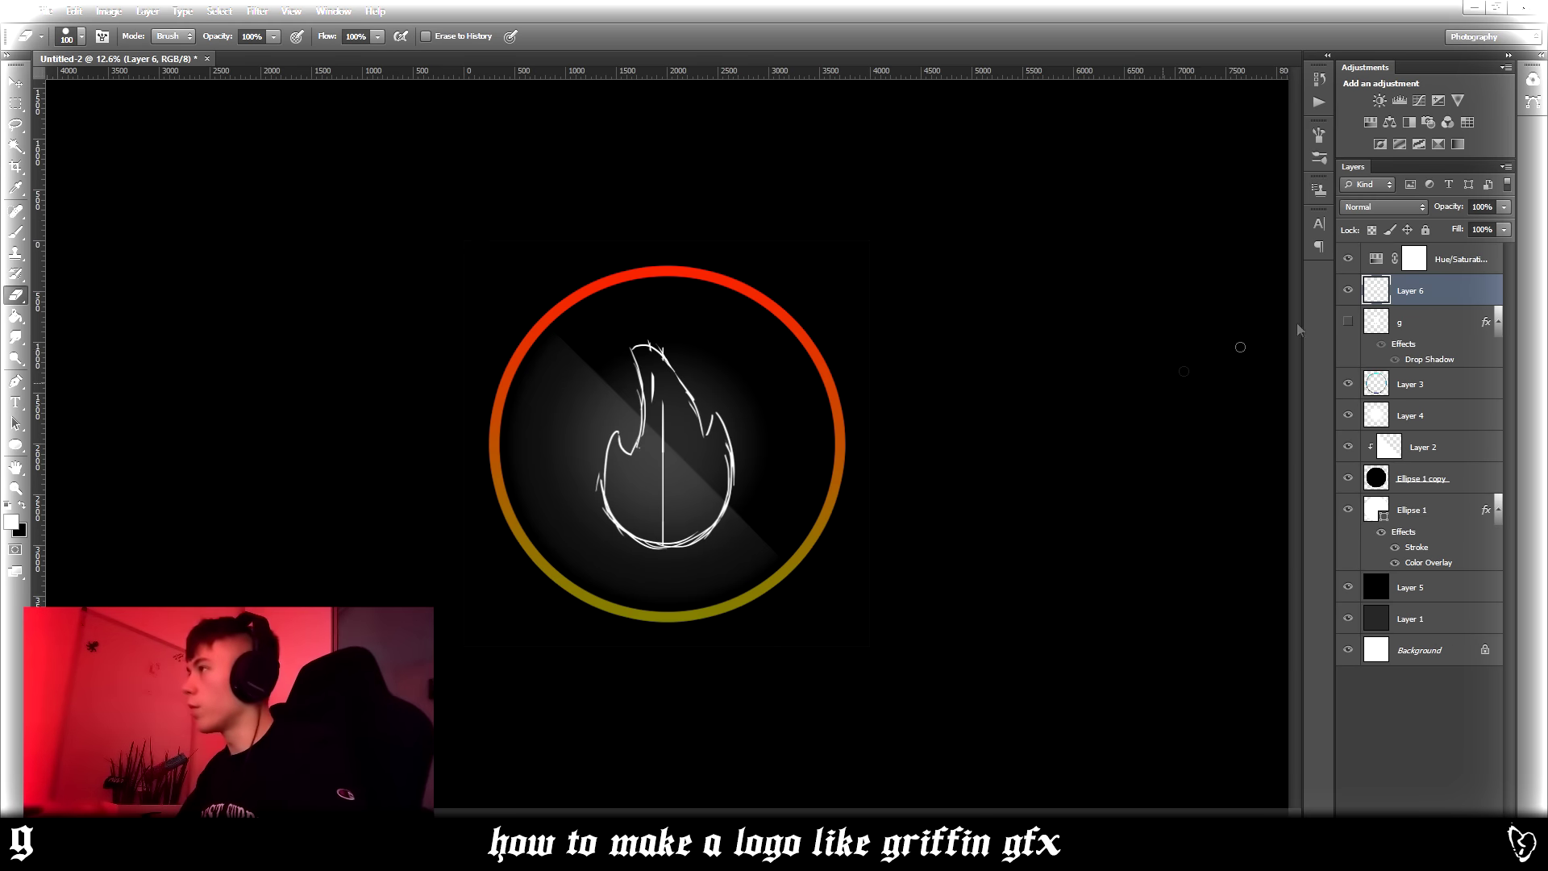
- Lower the flame sketch layer's opacity to 48% and shorten the sketch from its upper edge to about 91% height
left_click(1504, 207)
left_click(1465, 231)
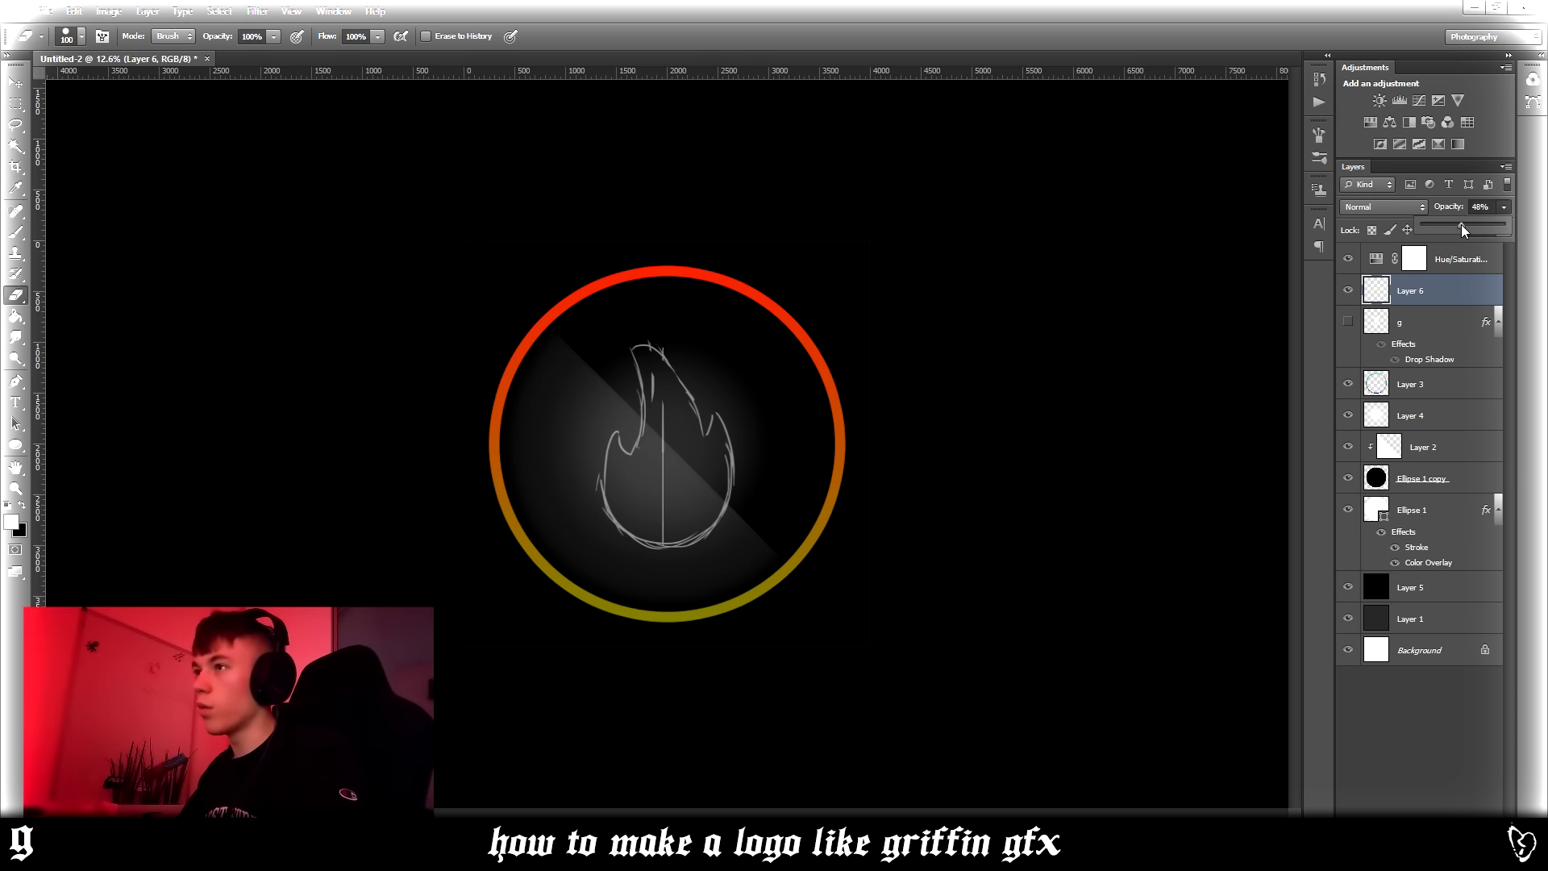
key("ctrl+t")
left_click_drag(666, 339, 665, 357)
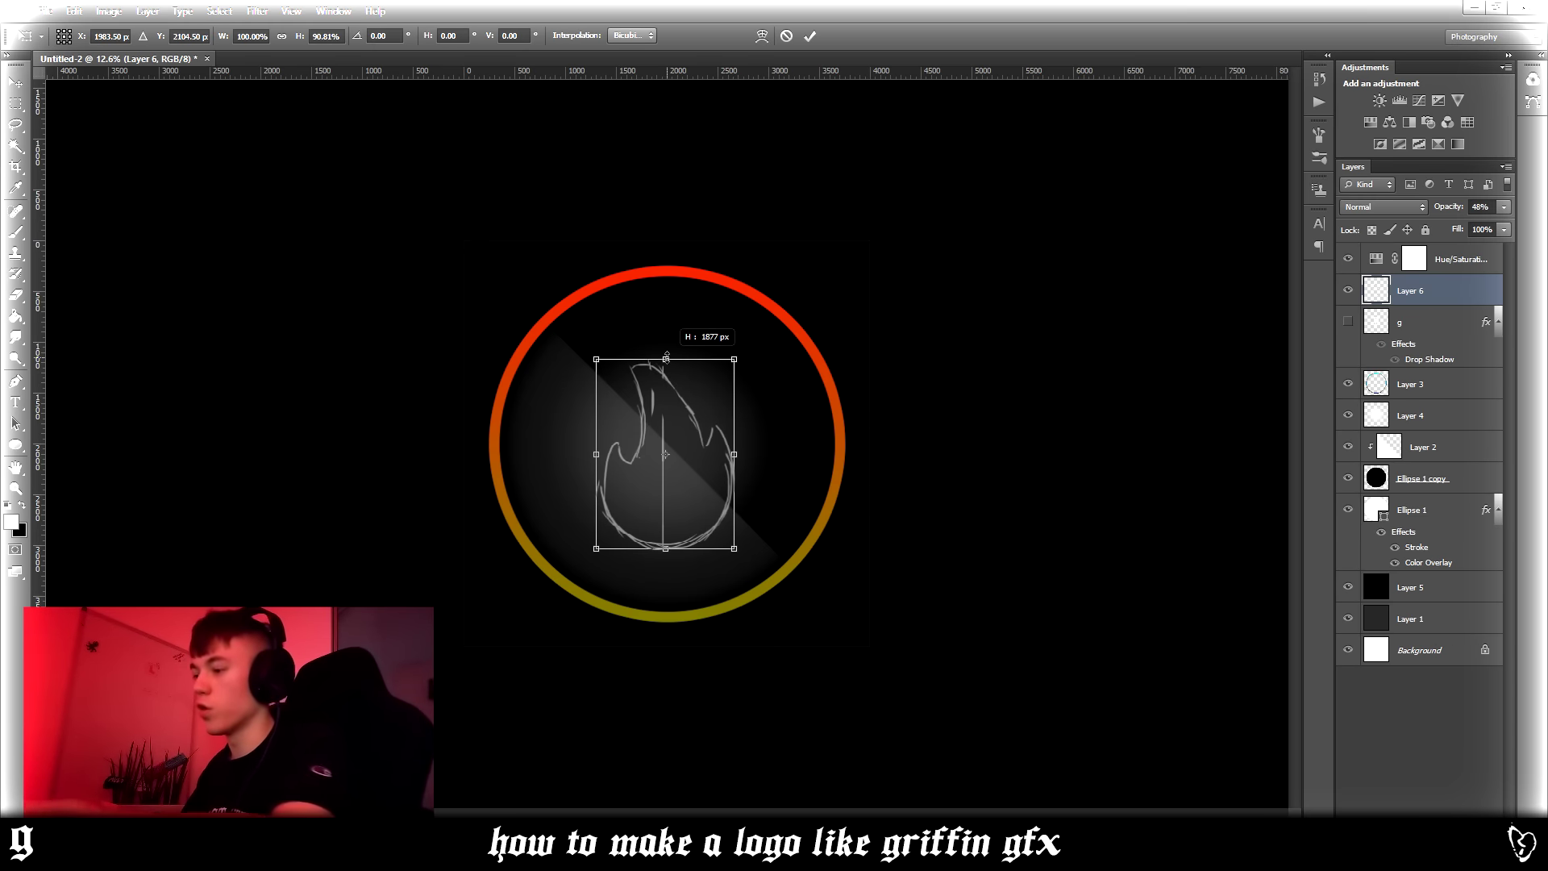
key("Return")
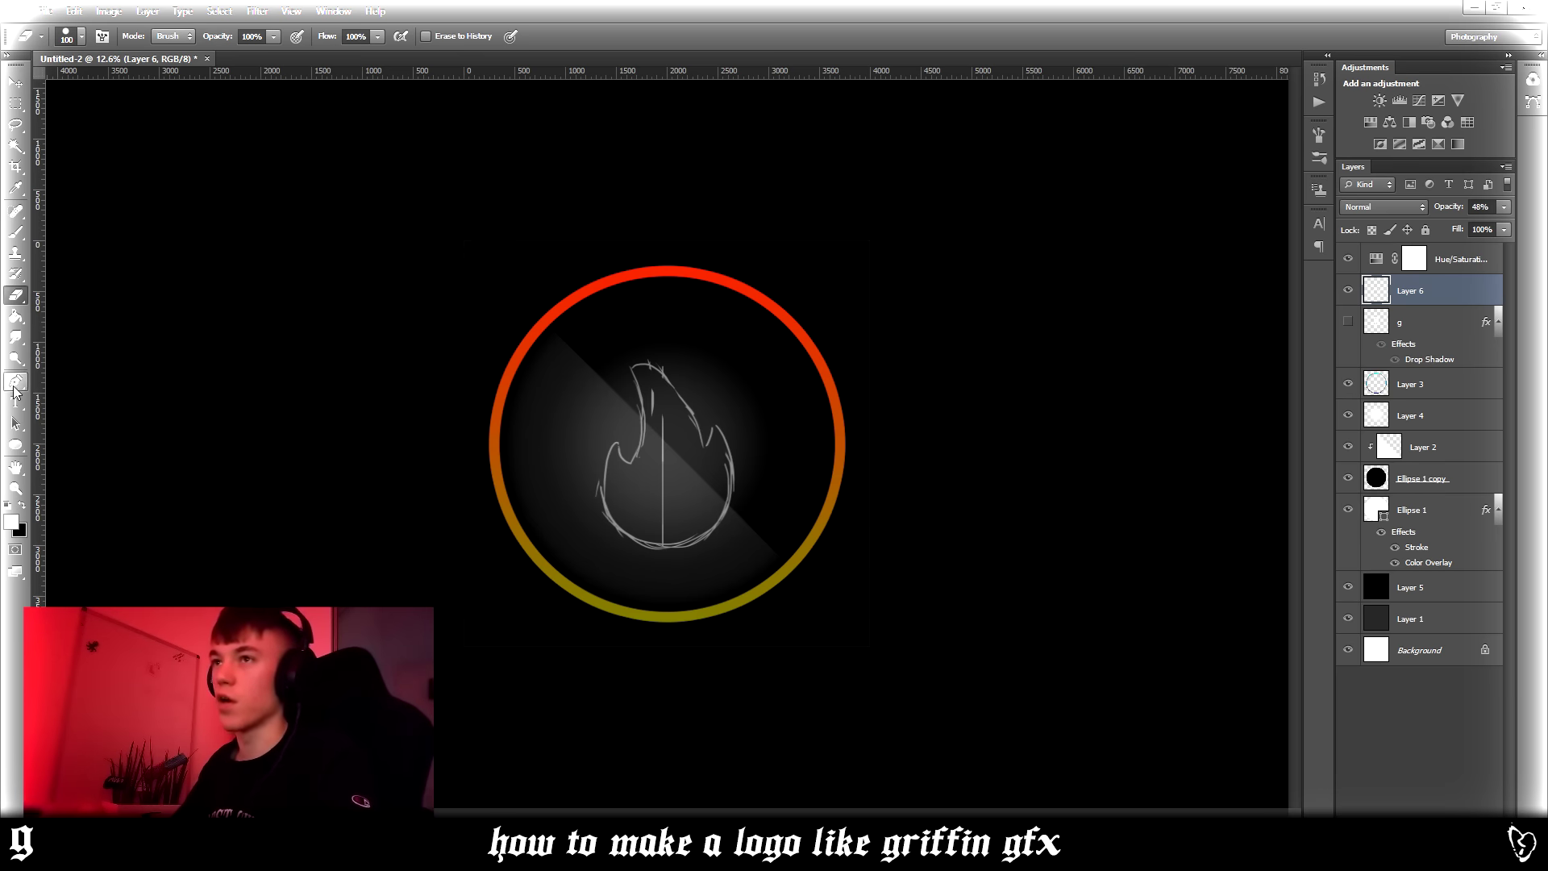
- Trace the flame sketch with a closed Pen path on a new layer and convert the path into a selection
left_click(16, 382)
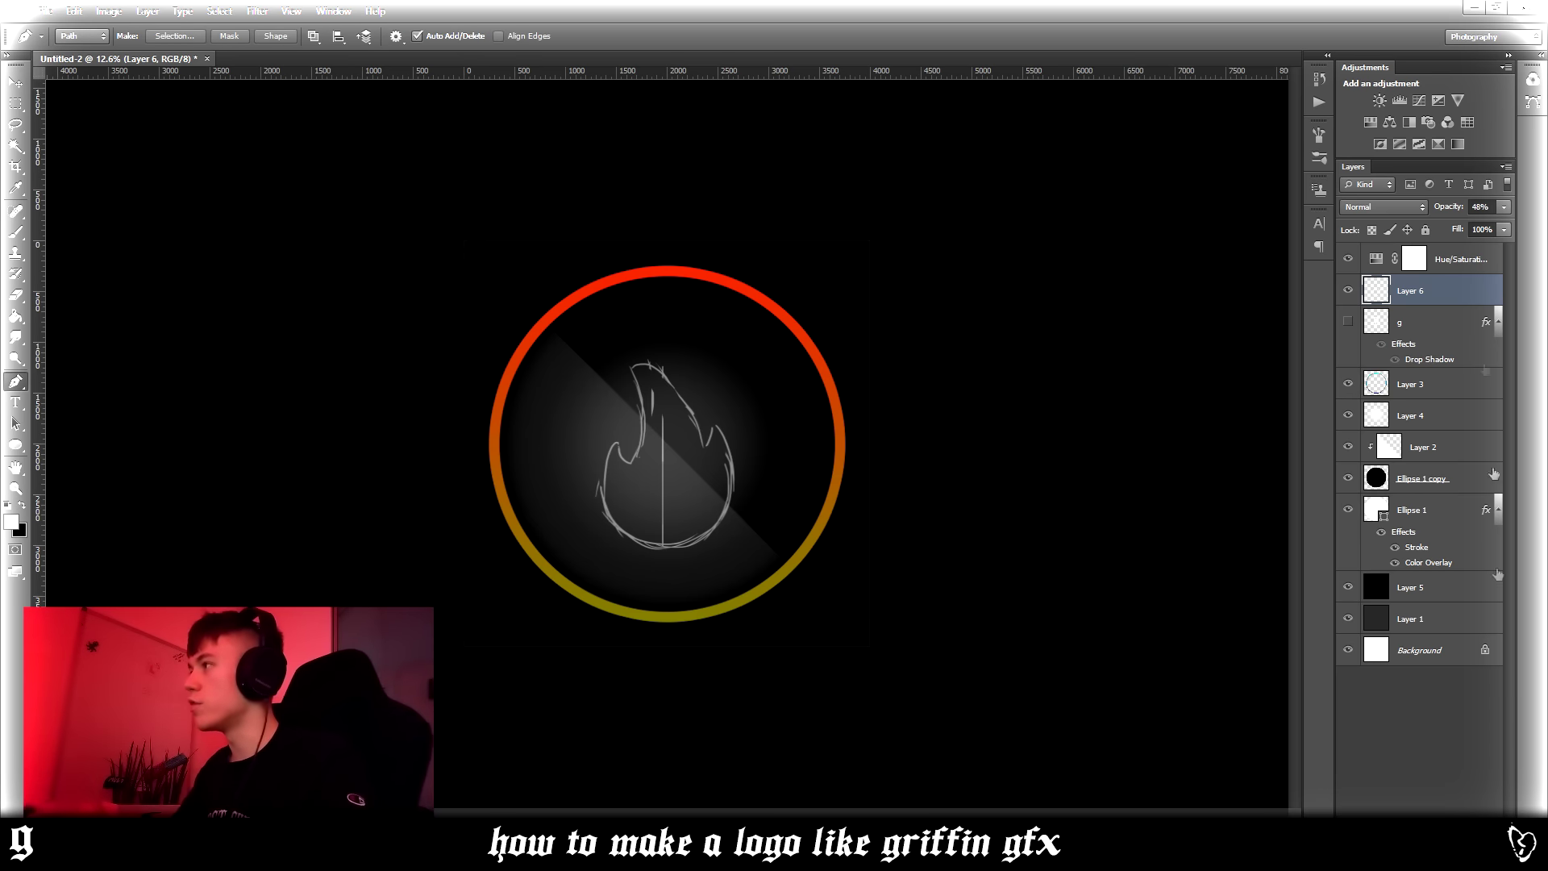
key("ctrl+shift+alt+n")
scroll(629, 471, "up", 3)
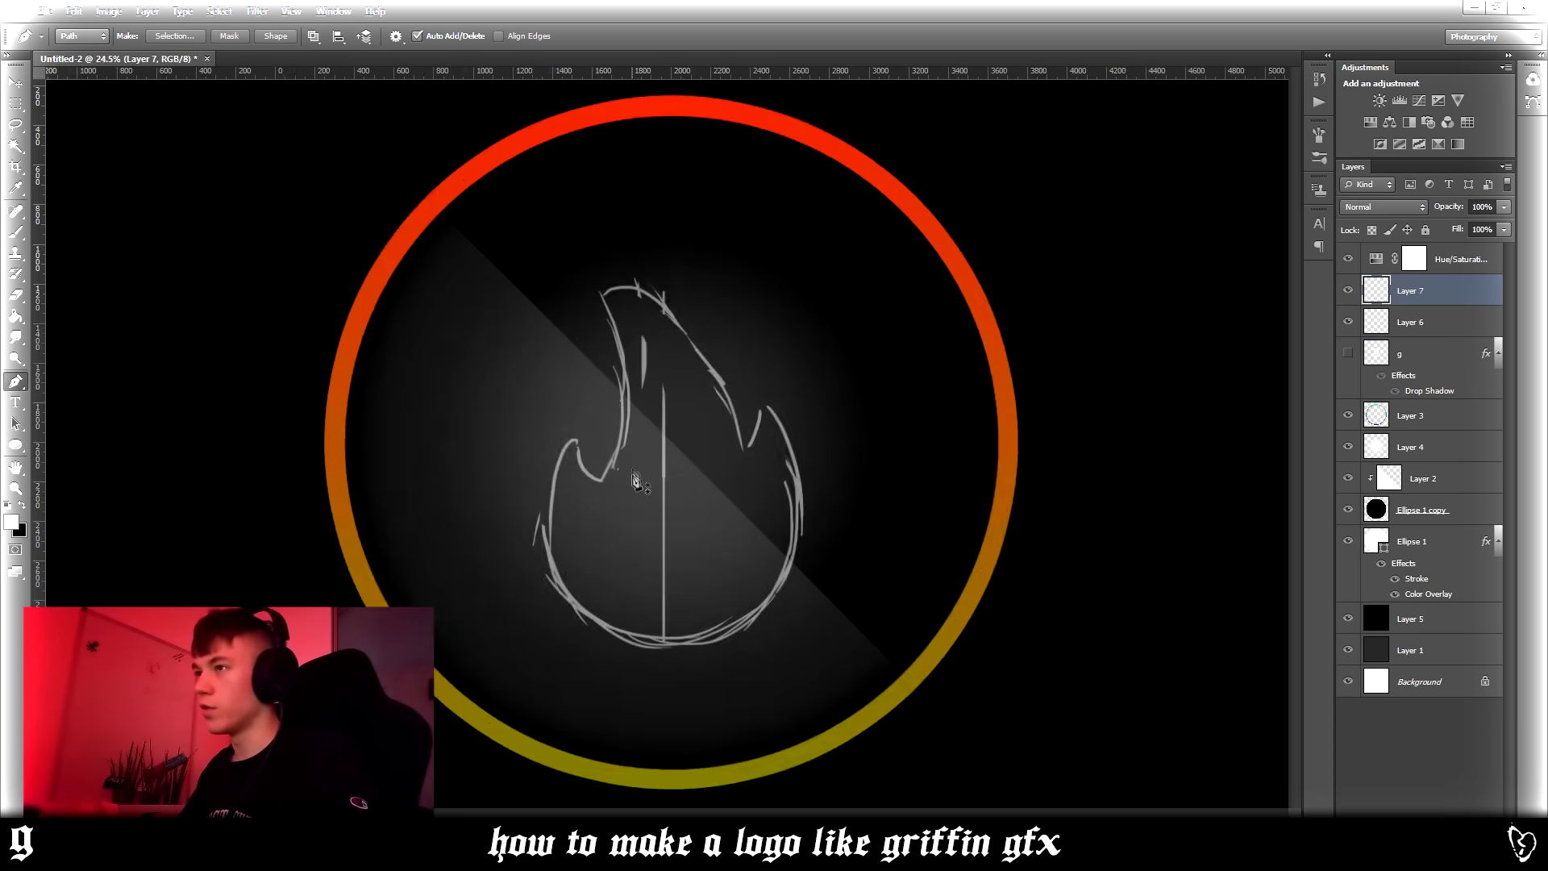
left_click_drag(668, 660, 807, 661)
left_click_drag(781, 395, 754, 307)
left_click_drag(600, 264, 646, 308)
left_click_drag(599, 484, 559, 505)
left_click(571, 441)
right_click(610, 407)
left_click(657, 481)
key("Return")
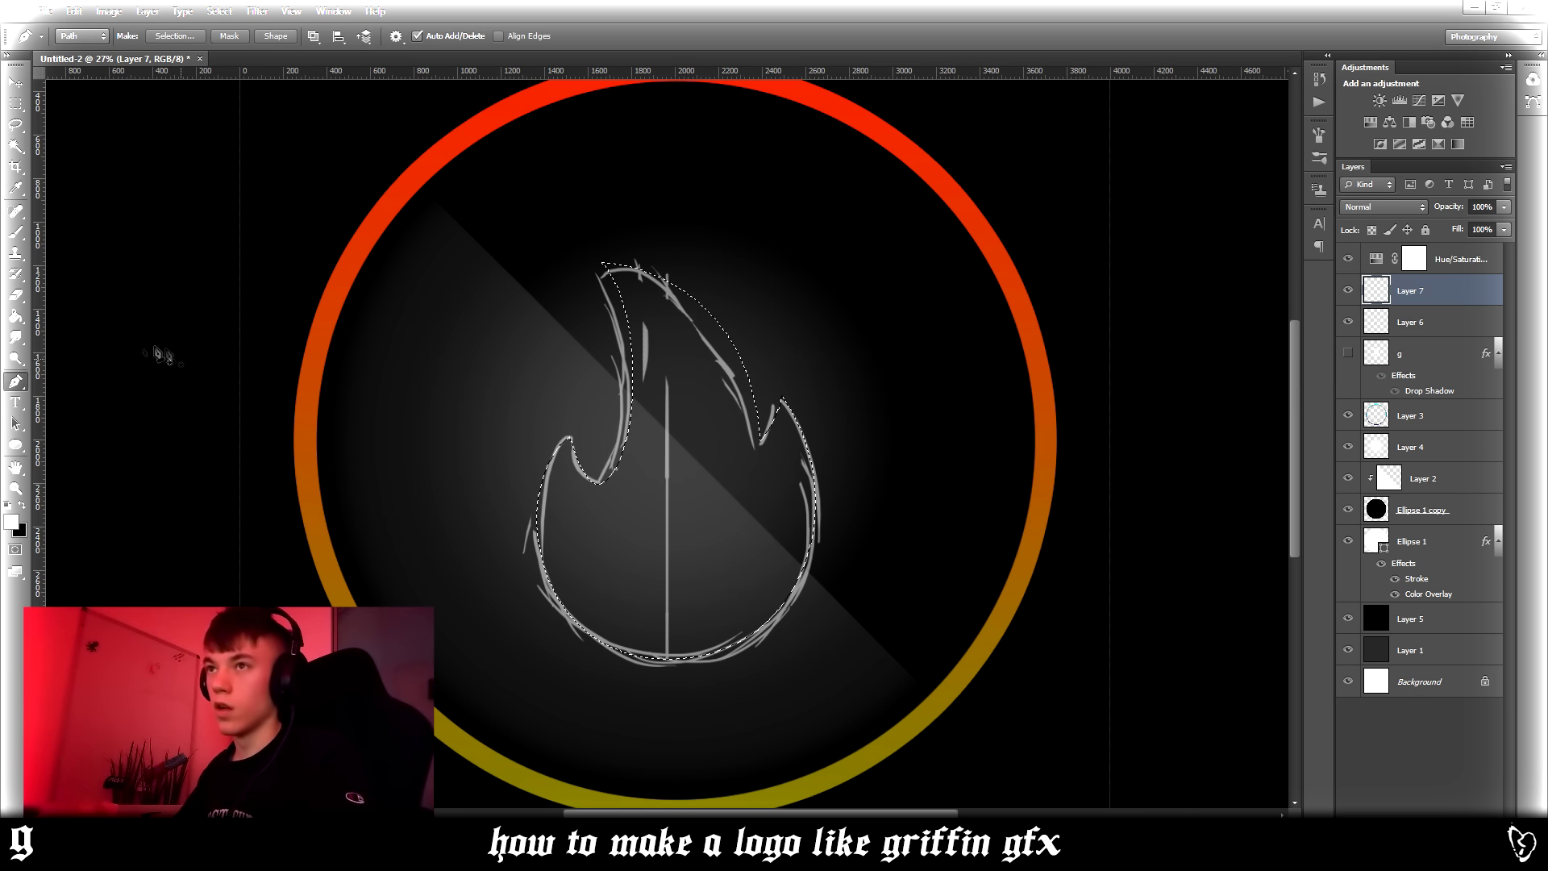
- Fill the flame selection with white, clear the selection and delete the flame sketch layer
key("g")
left_click(639, 612)
key("ctrl+d")
left_click(1428, 327)
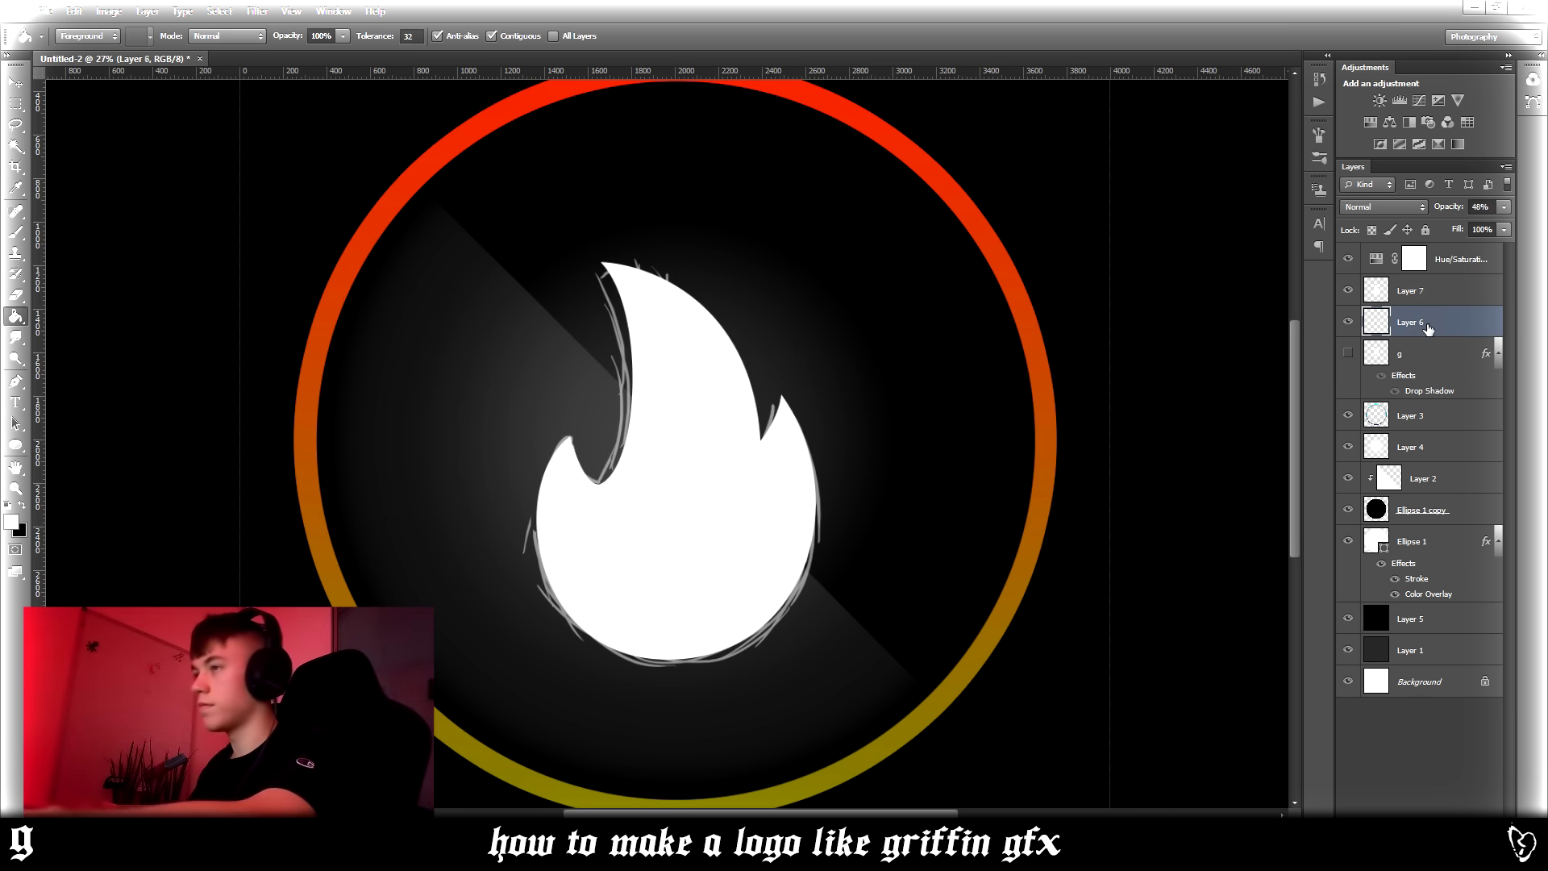
key("Delete")
- Show the guides and centre the white flame on their crossing with Free Transform
left_click(24, 84)
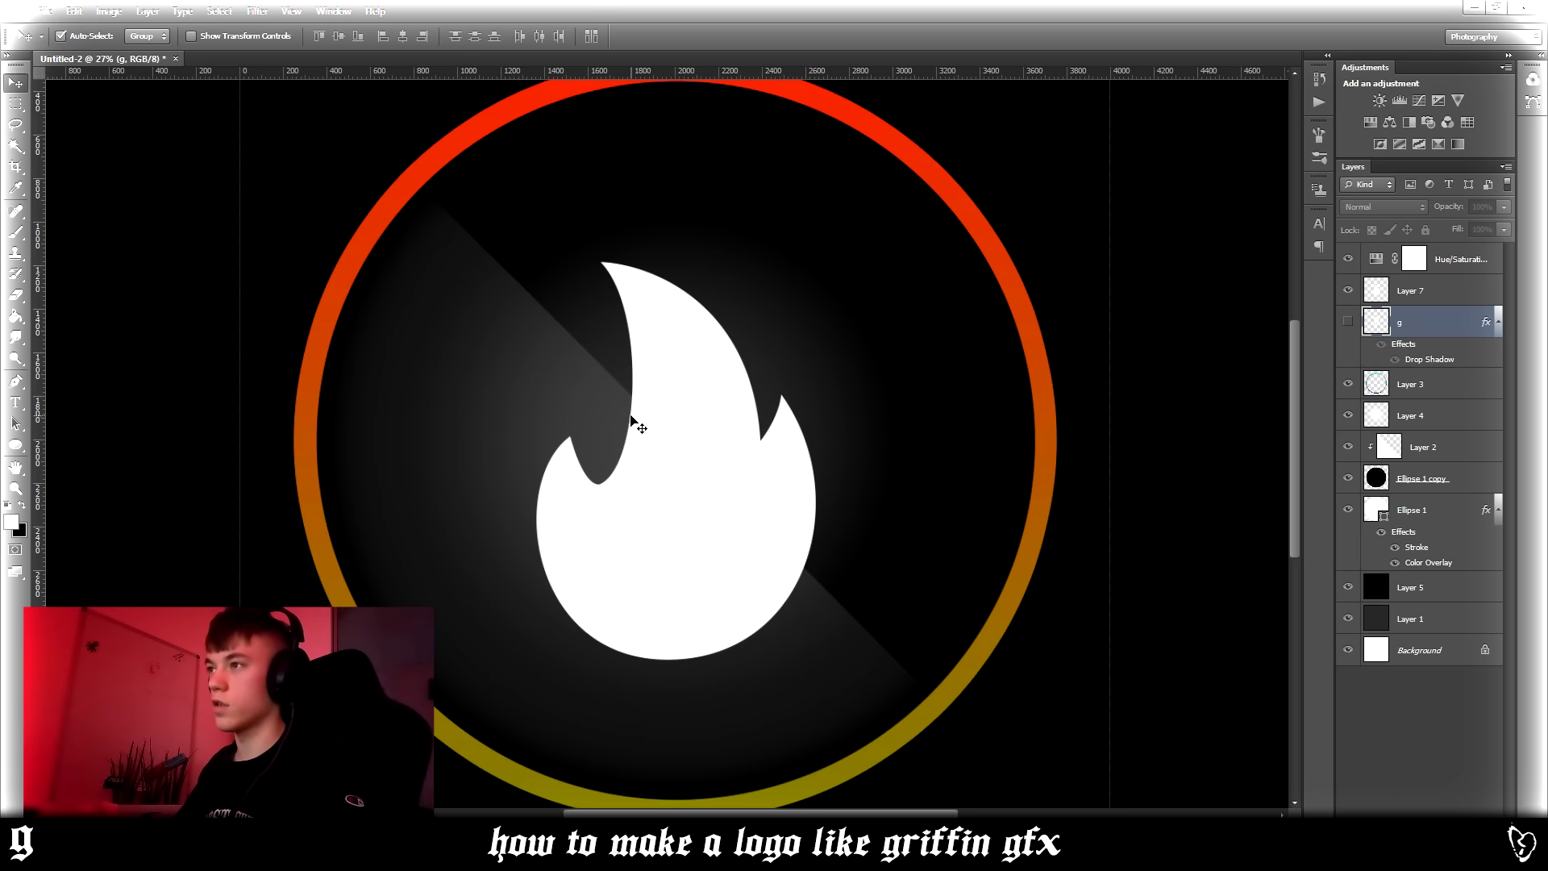
left_click(663, 474)
key("ctrl+semicolon")
key("ctrl+t")
left_click_drag(702, 508, 708, 500)
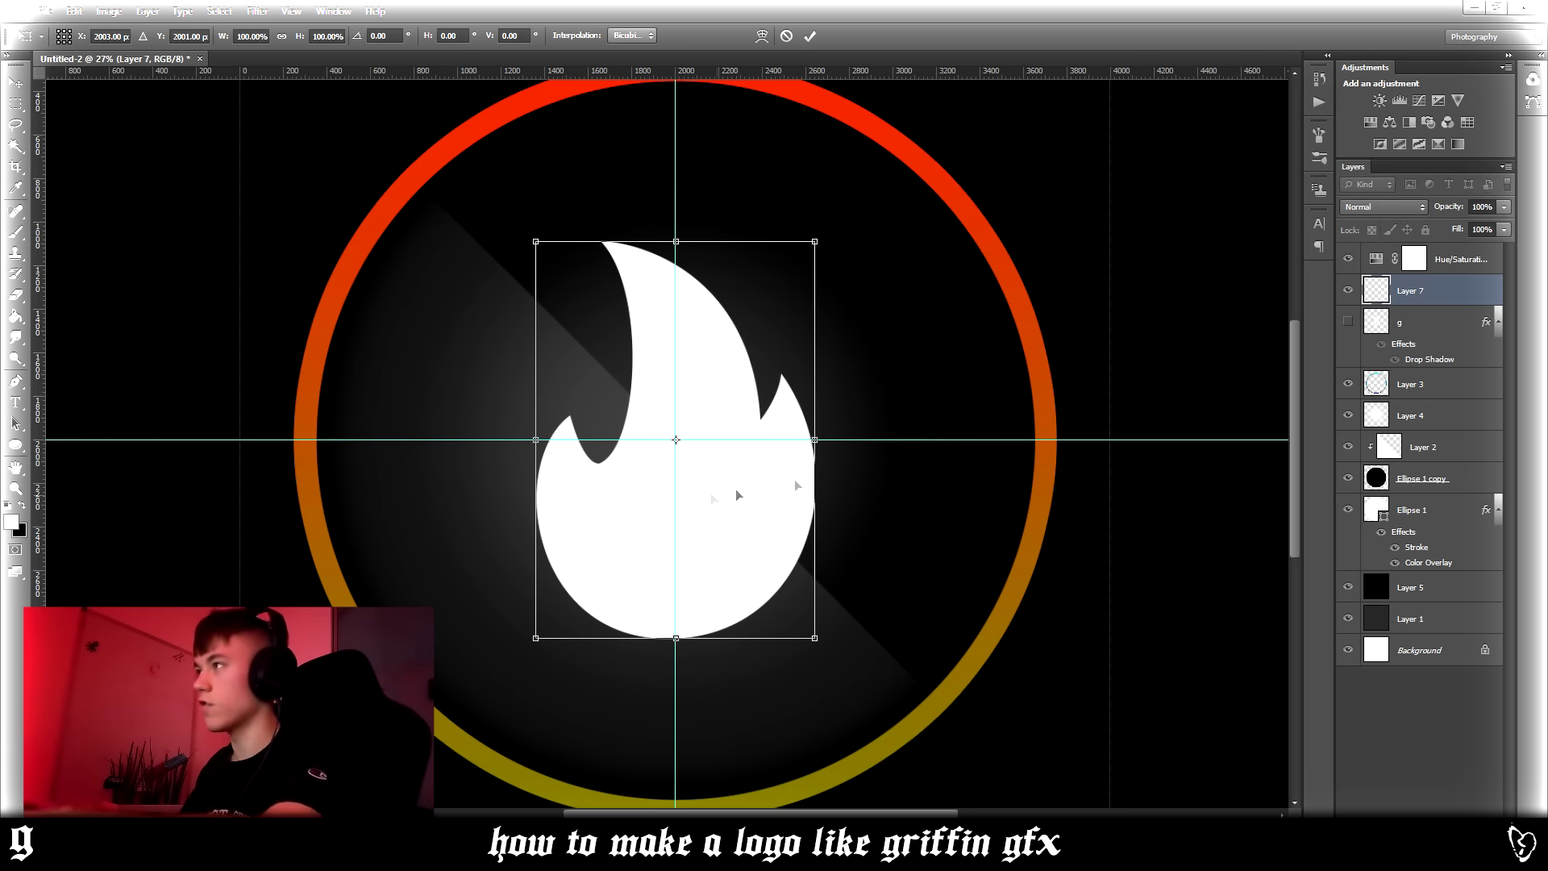
key("Return")
- Add a Drop Shadow with 12% spread to the white flame and hide the guides
right_click(1375, 289)
left_click(1419, 298)
left_click(998, 427)
mouse_move(1165, 305)
left_mouse_down()
mouse_move(1227, 325)
mouse_move(1176, 306)
left_mouse_up()
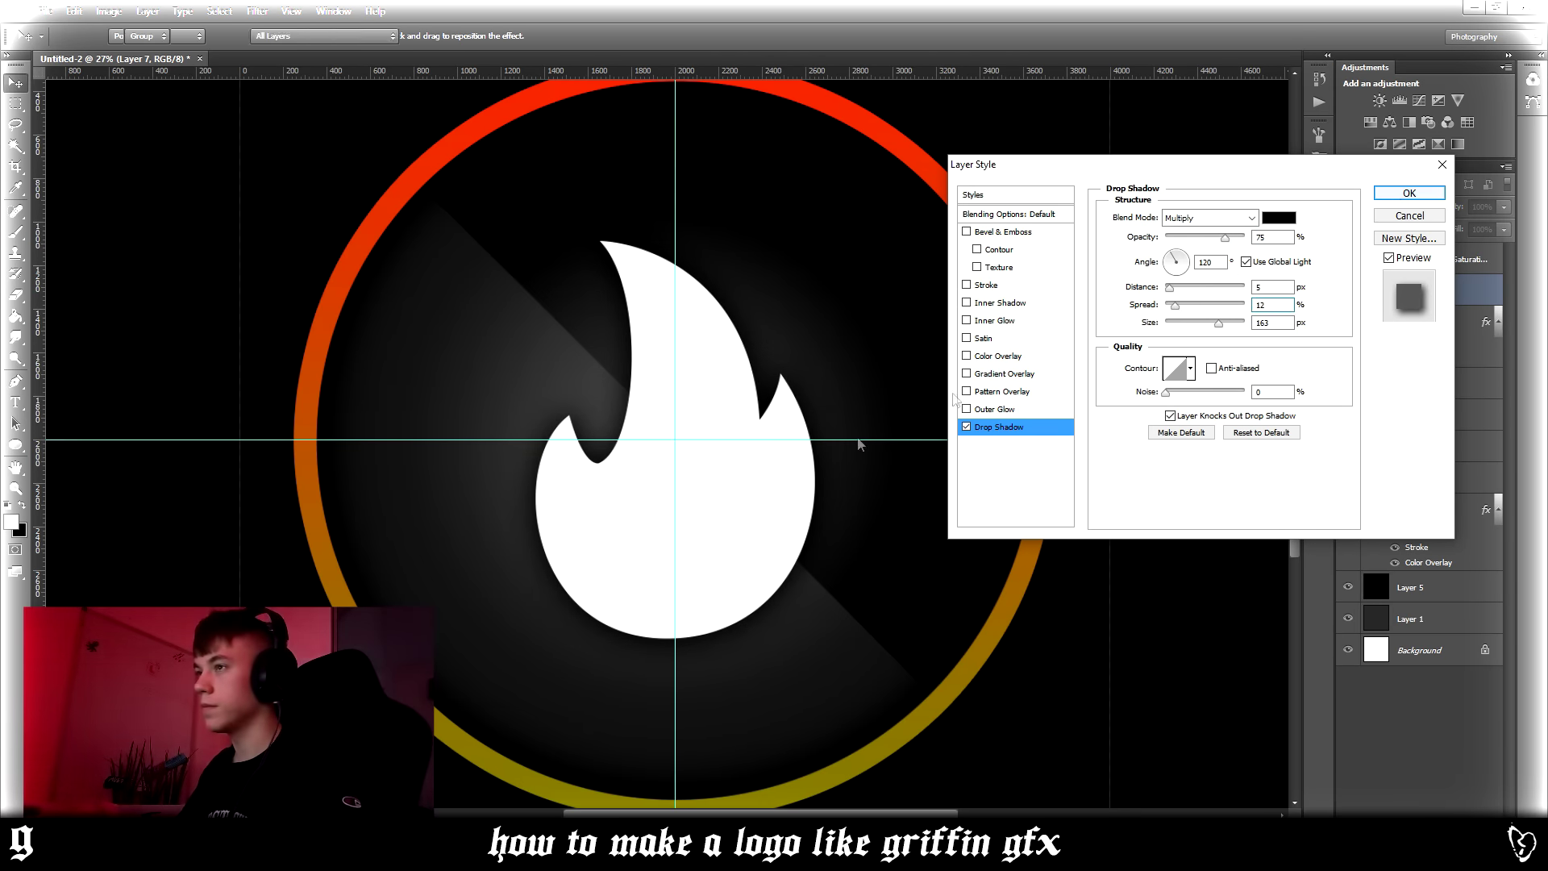
left_click(1406, 193)
key("ctrl+minus")
key("ctrl+semicolon")
scroll(738, 574, "down", 12)
scroll(681, 548, "up", 9)
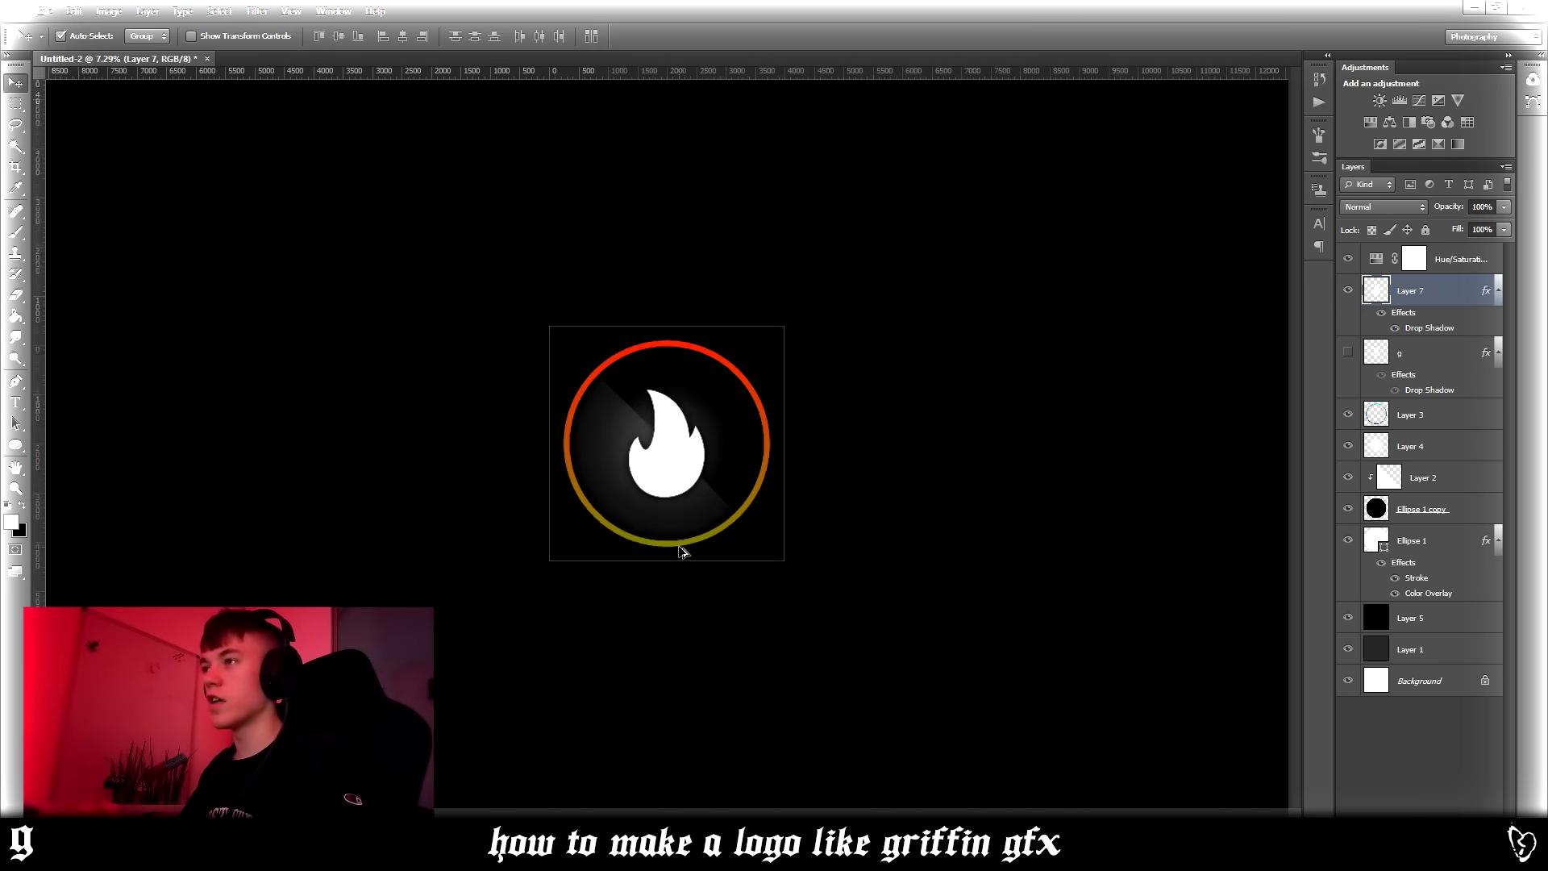
- Draw a smaller three-tipped flame path with the Pen tool, running from inside the white flame to below its base
left_click(15, 381)
scroll(702, 553, "up", 5)
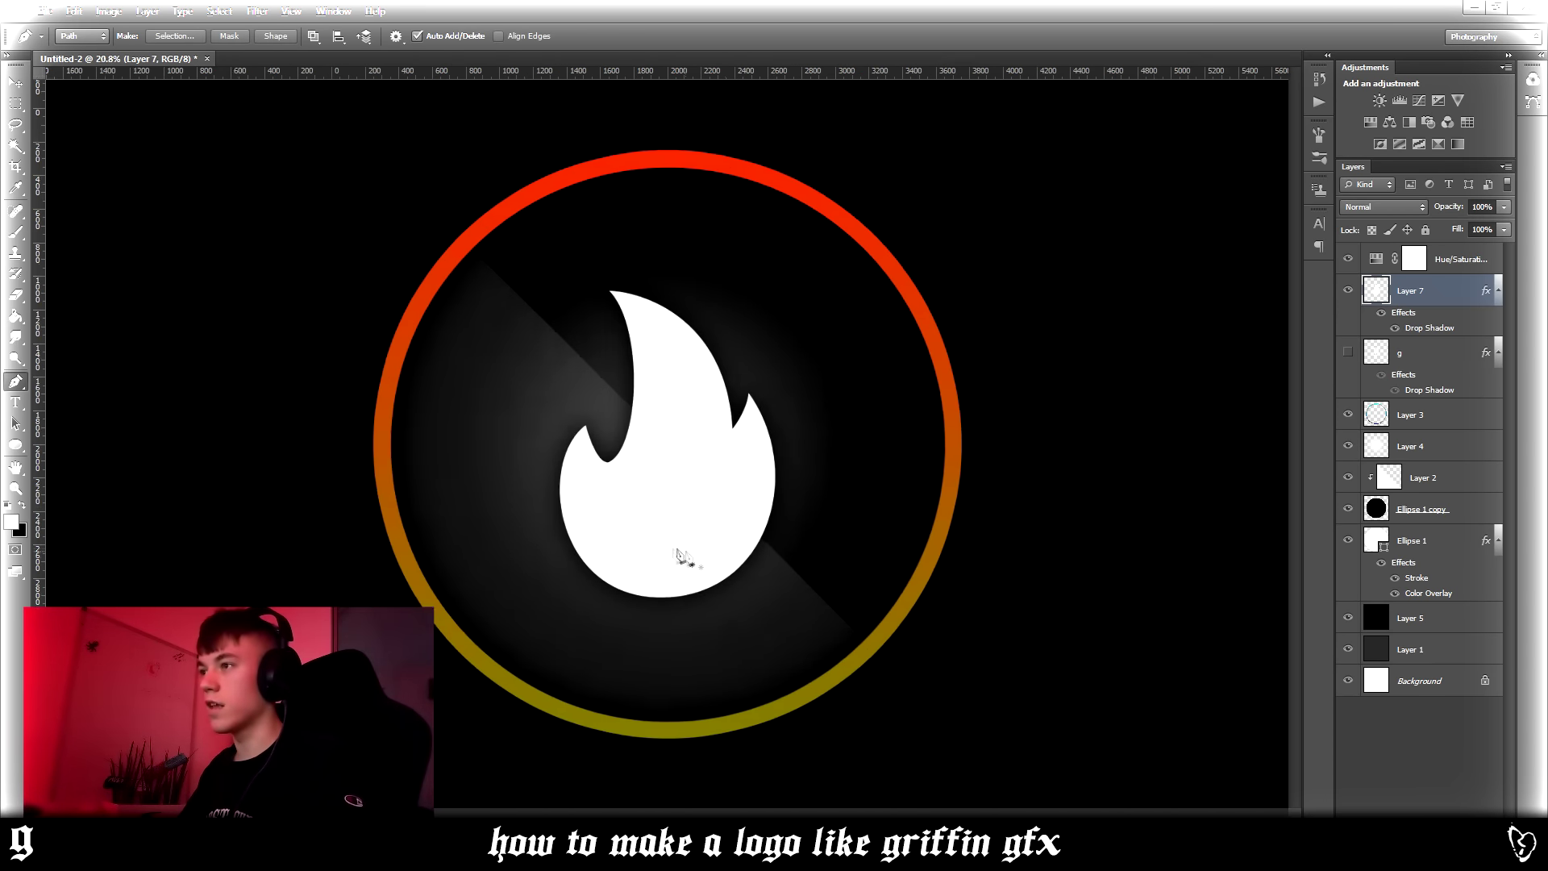
left_click(739, 623)
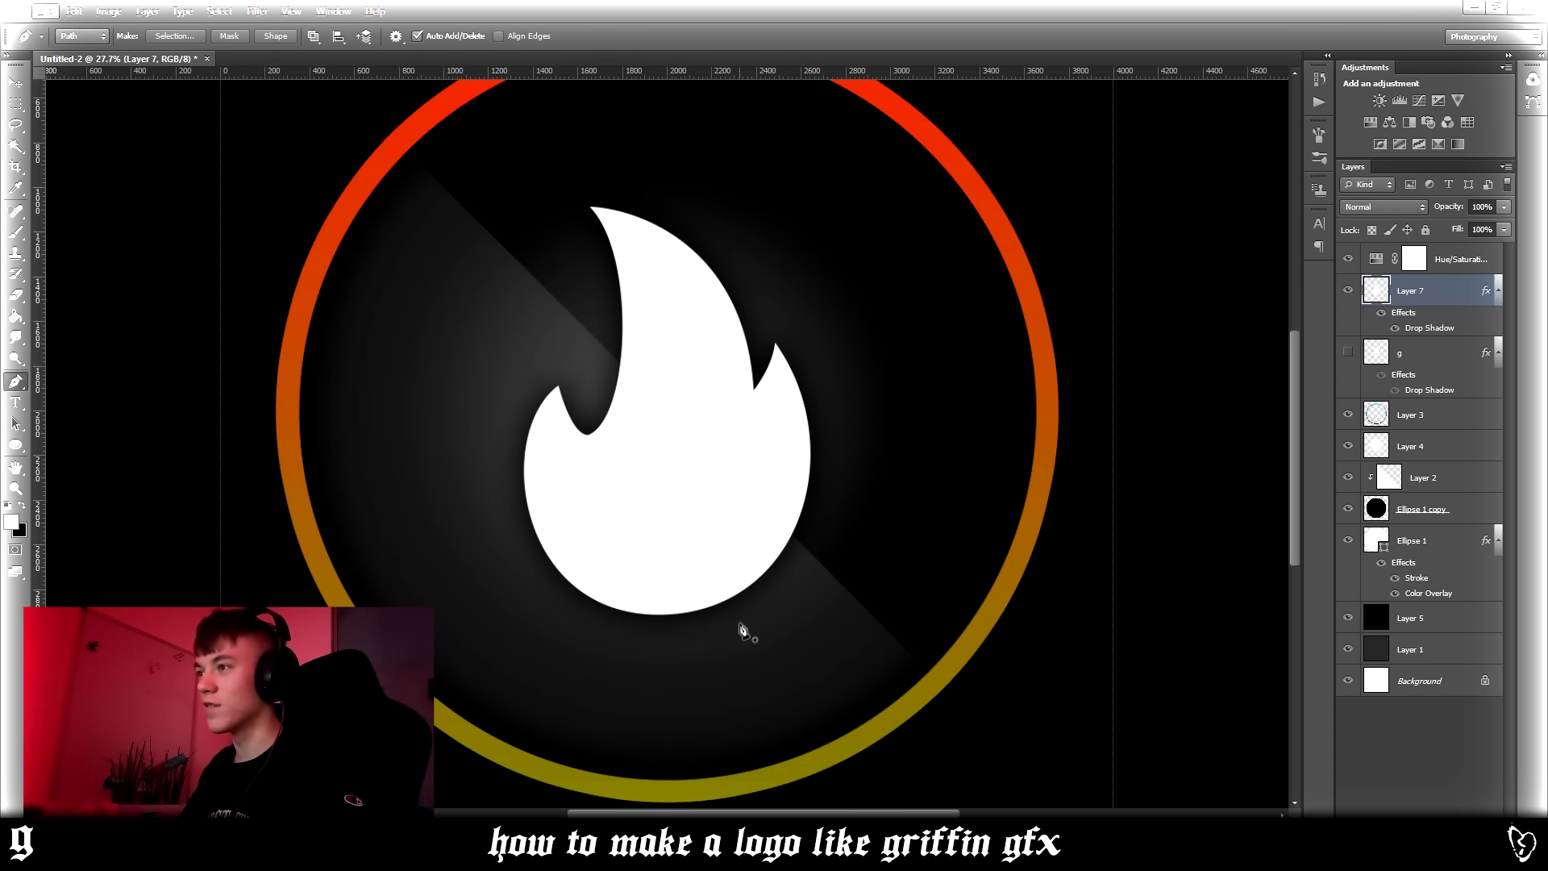
left_click(757, 585)
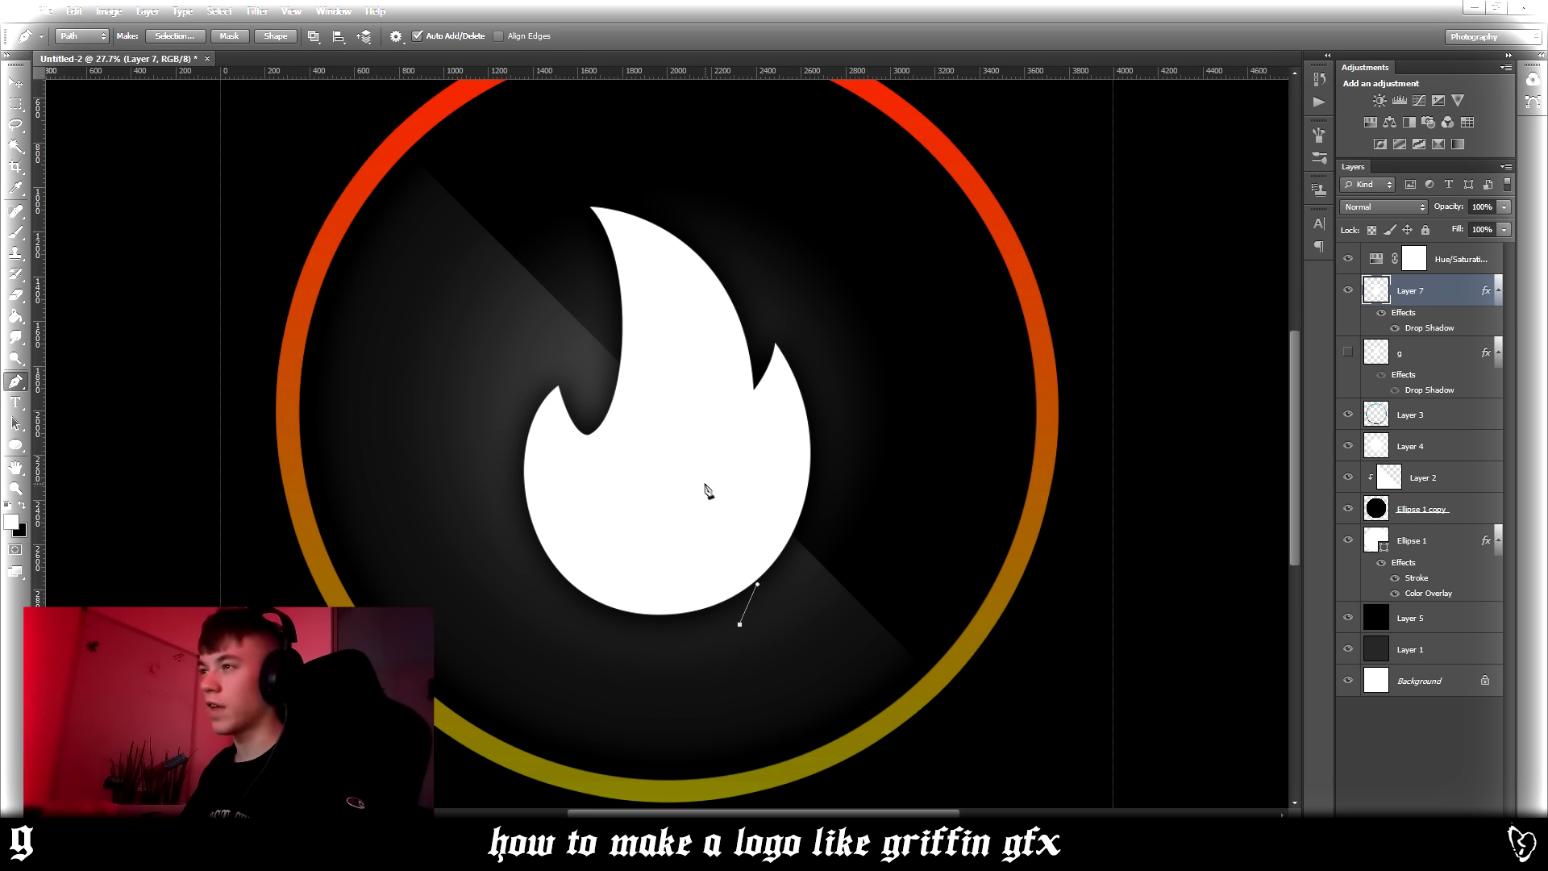
left_click_drag(740, 495, 729, 459)
left_click_drag(724, 512, 727, 479)
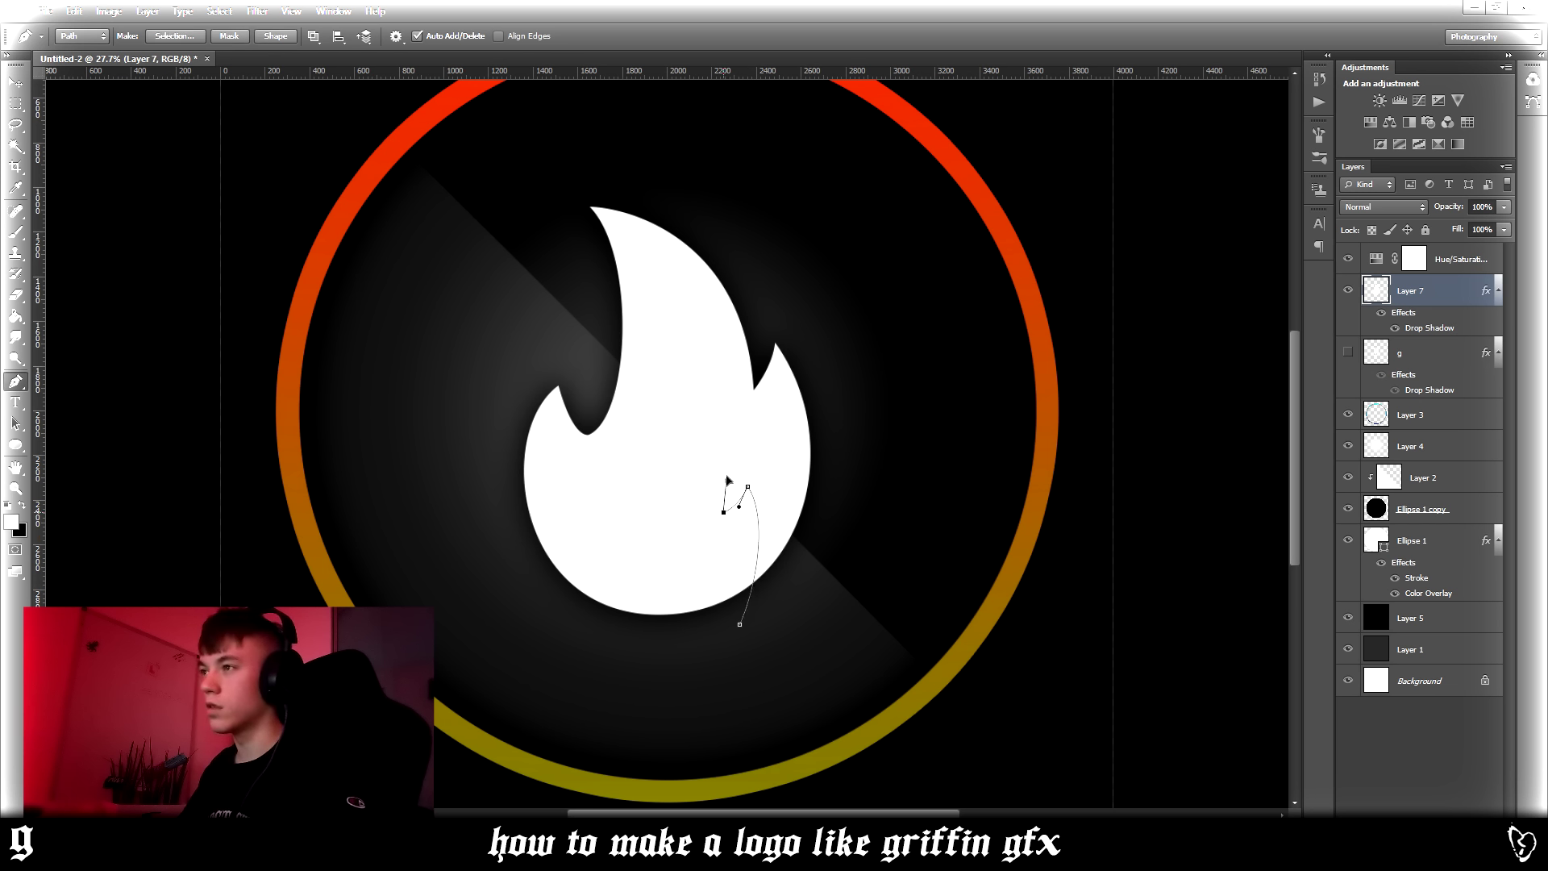
left_click(661, 402)
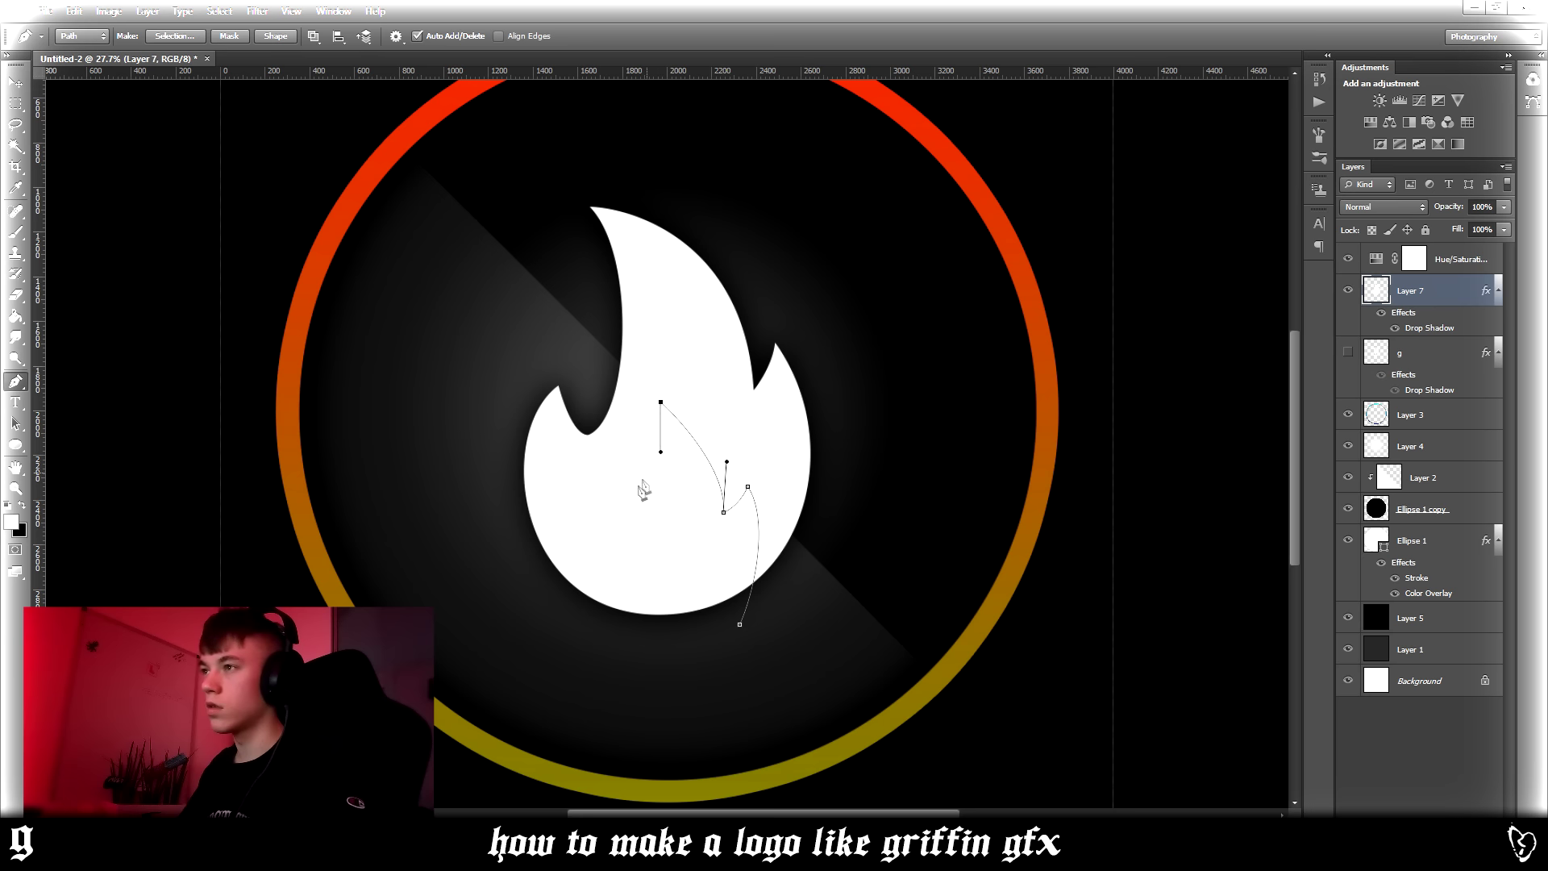
left_click(634, 523)
left_click_drag(625, 632, 680, 654)
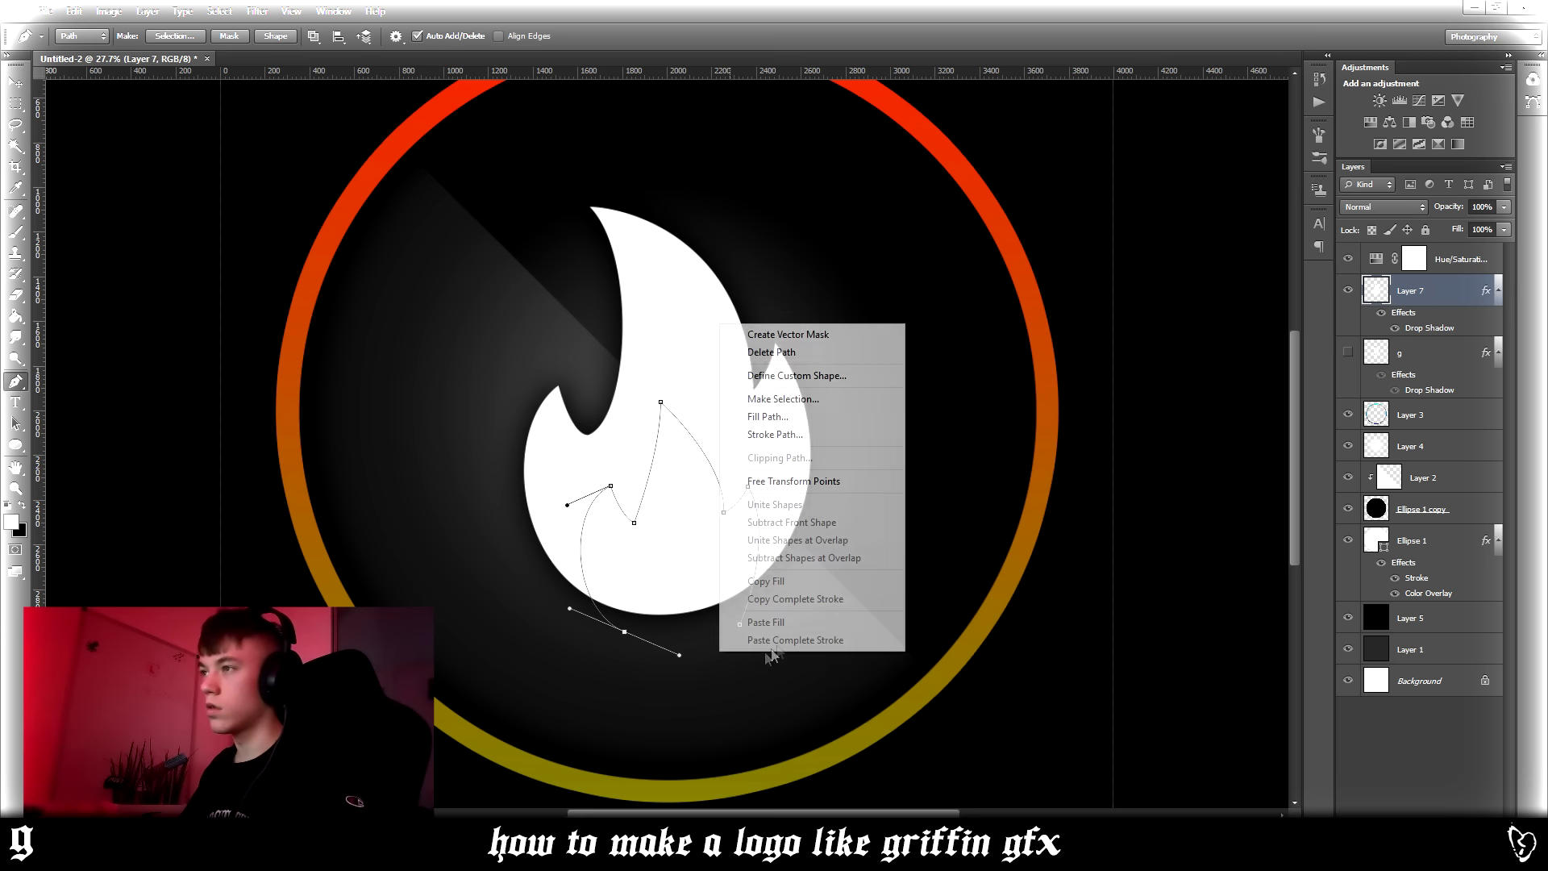
- Convert the inner flame path into a selection, cut that area out of the white flame and clear the selection
right_click(720, 651)
left_click(799, 401)
key("Return")
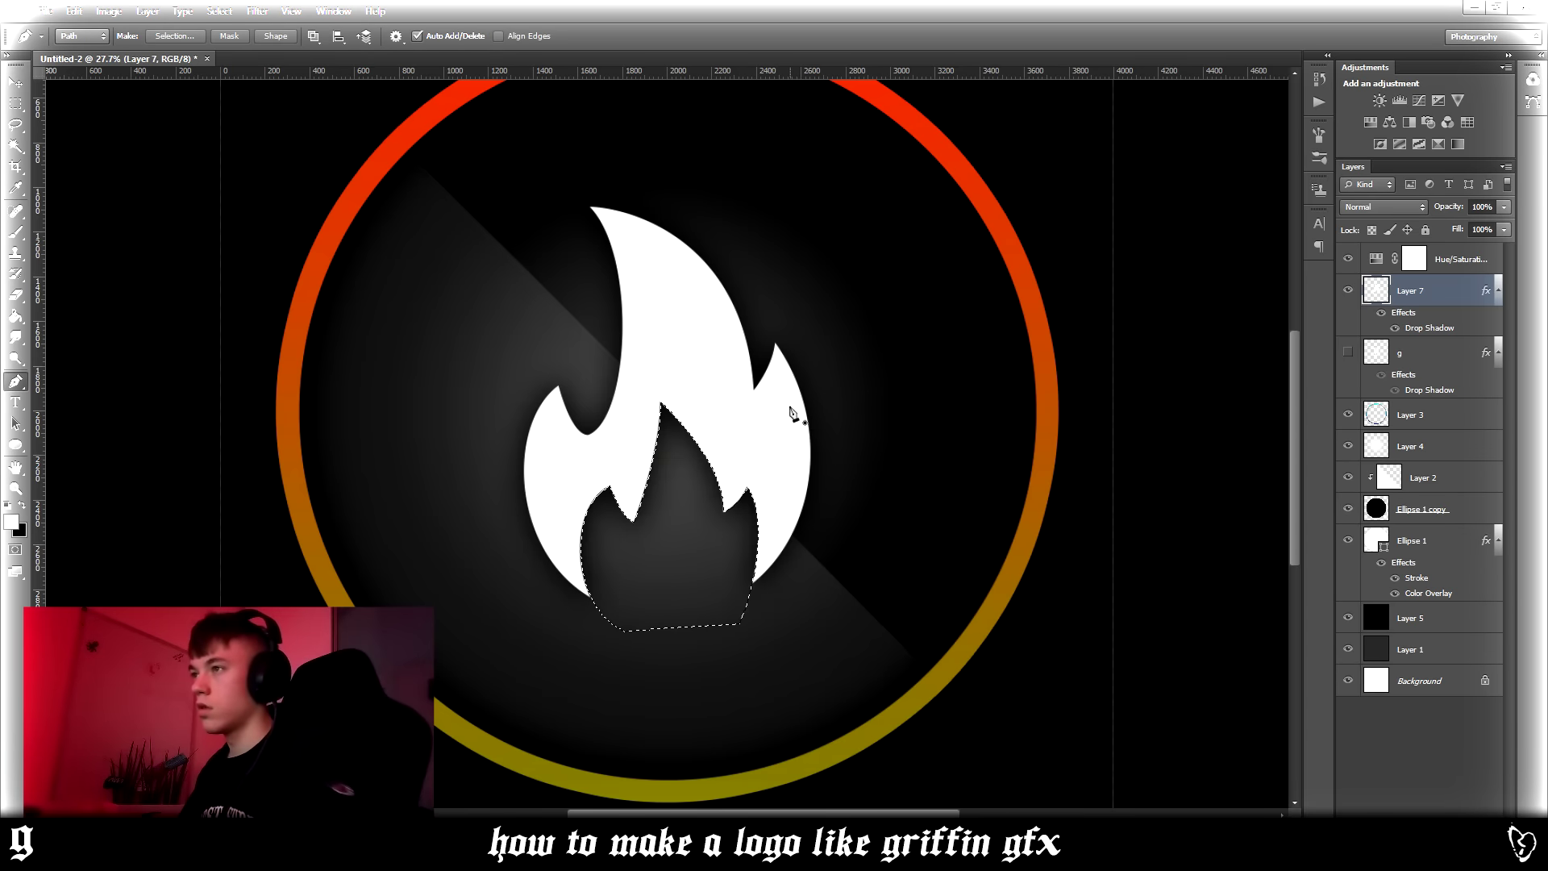
key("ctrl+d")
- Recentre the cut-out flame in the circle with Free Transform, using the guides and hiding them again
scroll(794, 635, "down", 7)
key("ctrl+t")
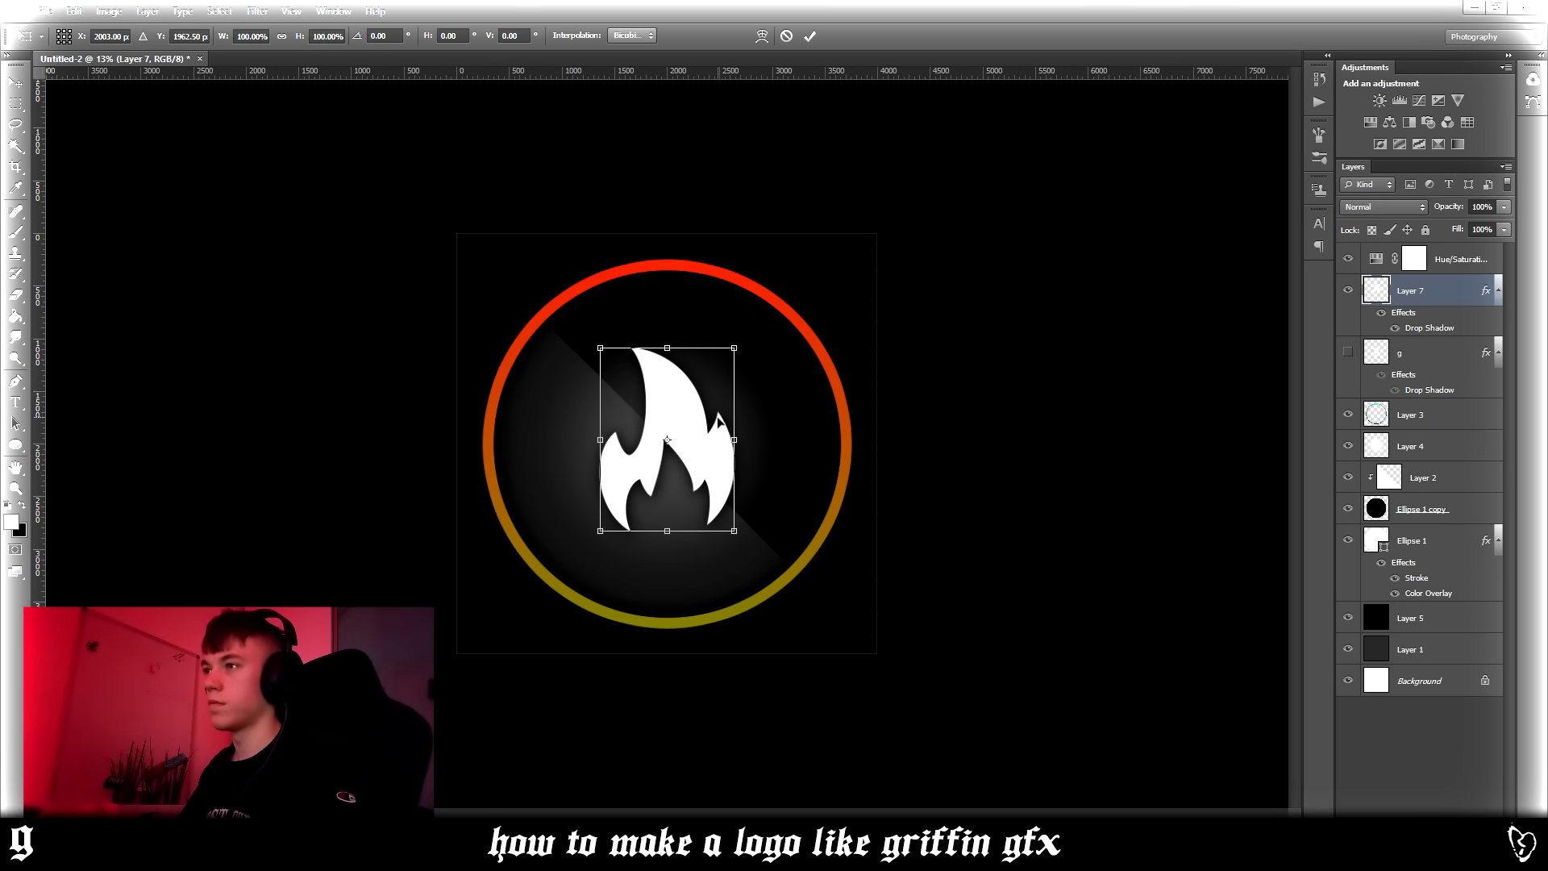
key("ctrl+;")
key("Return")
key("ctrl+;")
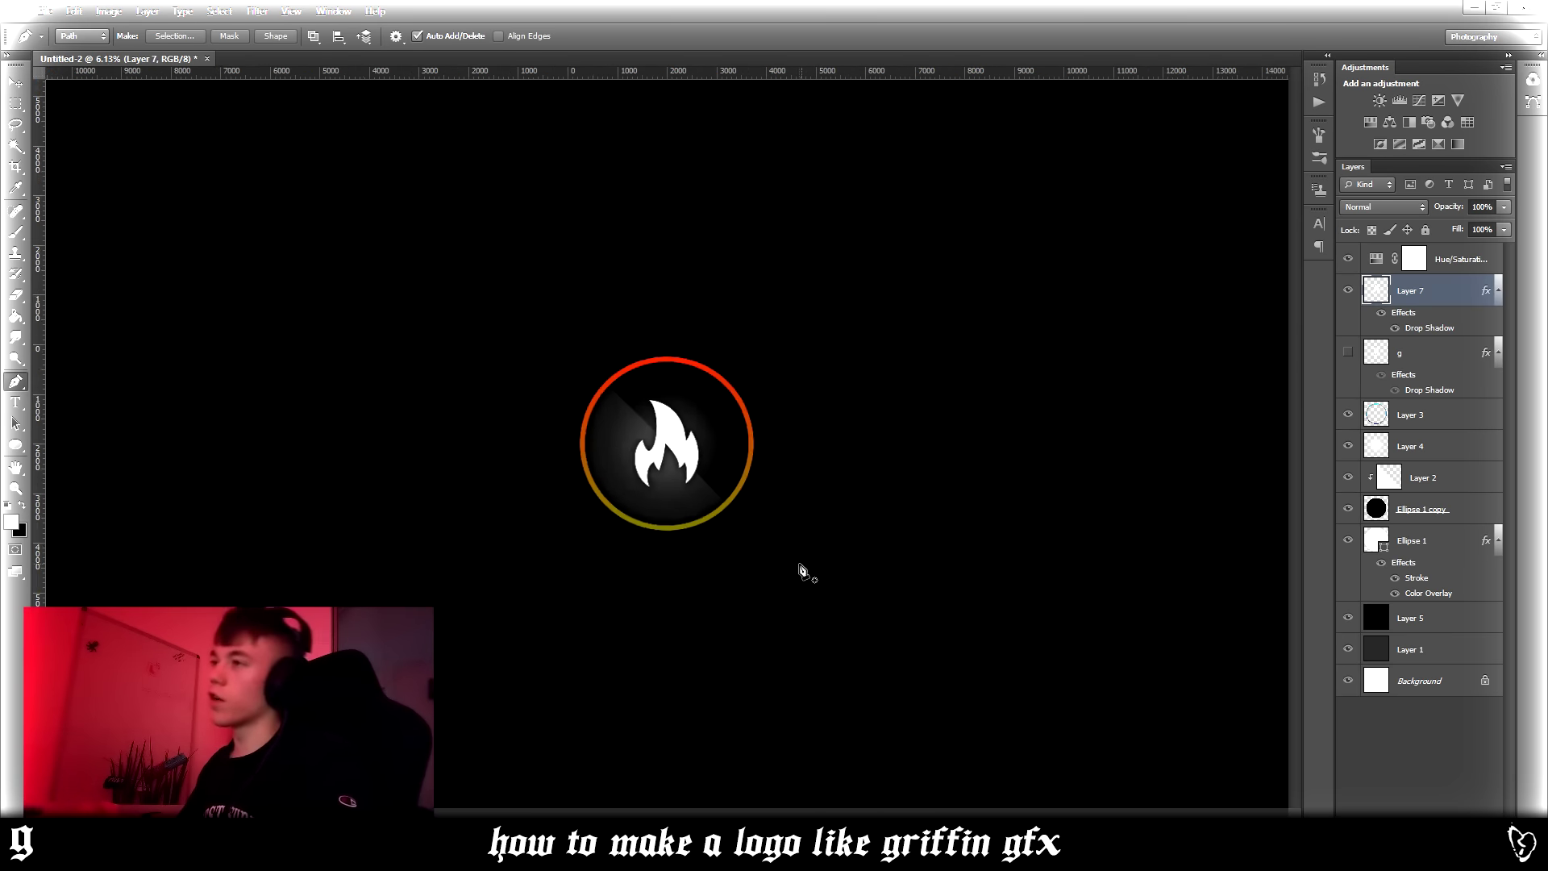
scroll(803, 571, "up", 2)
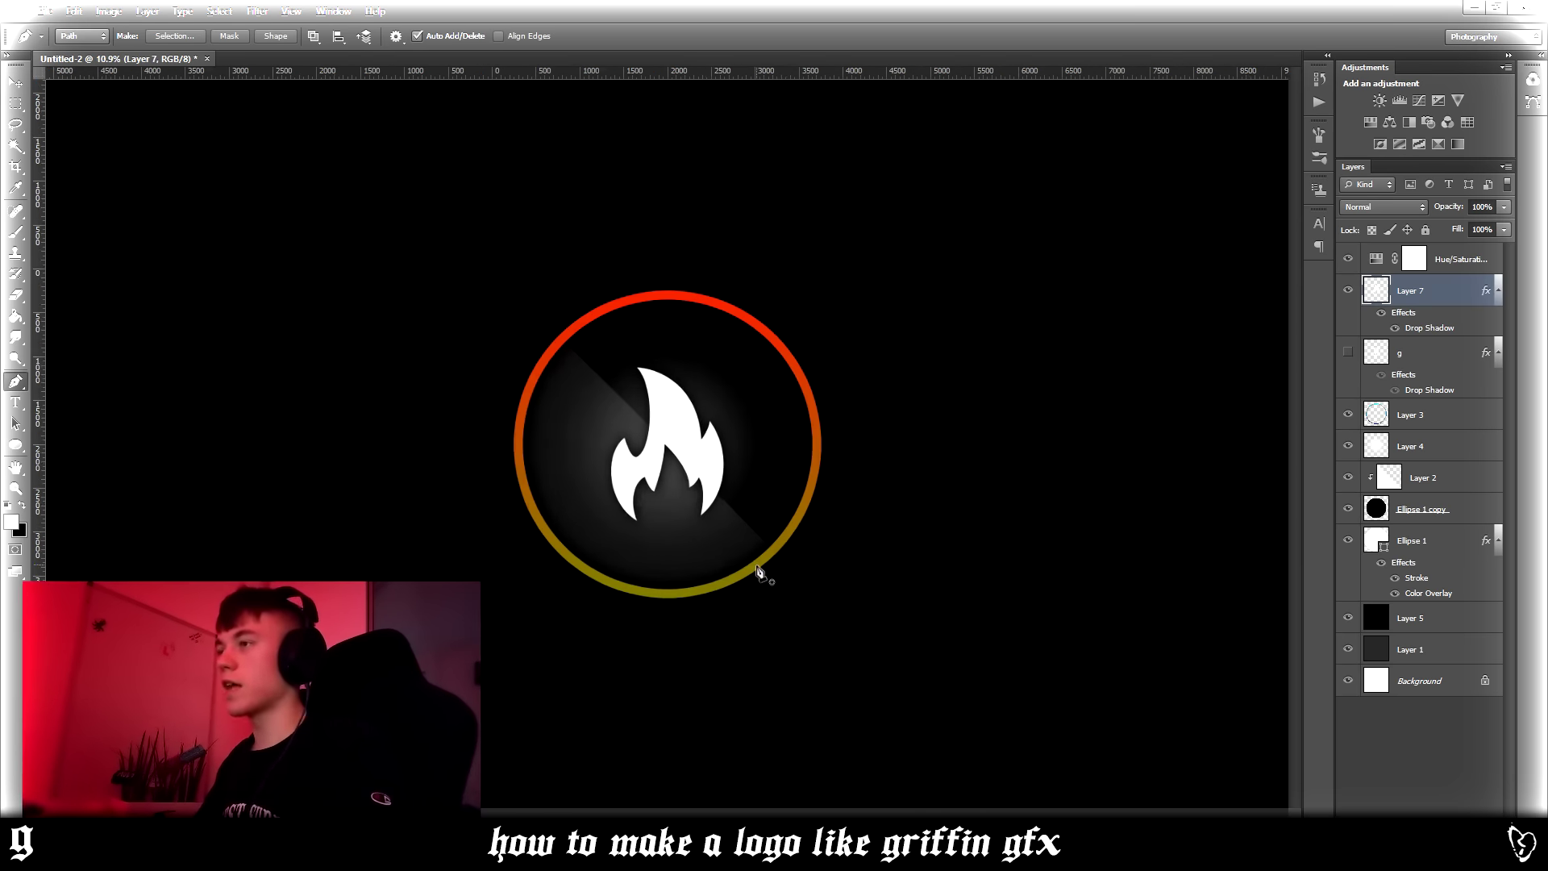